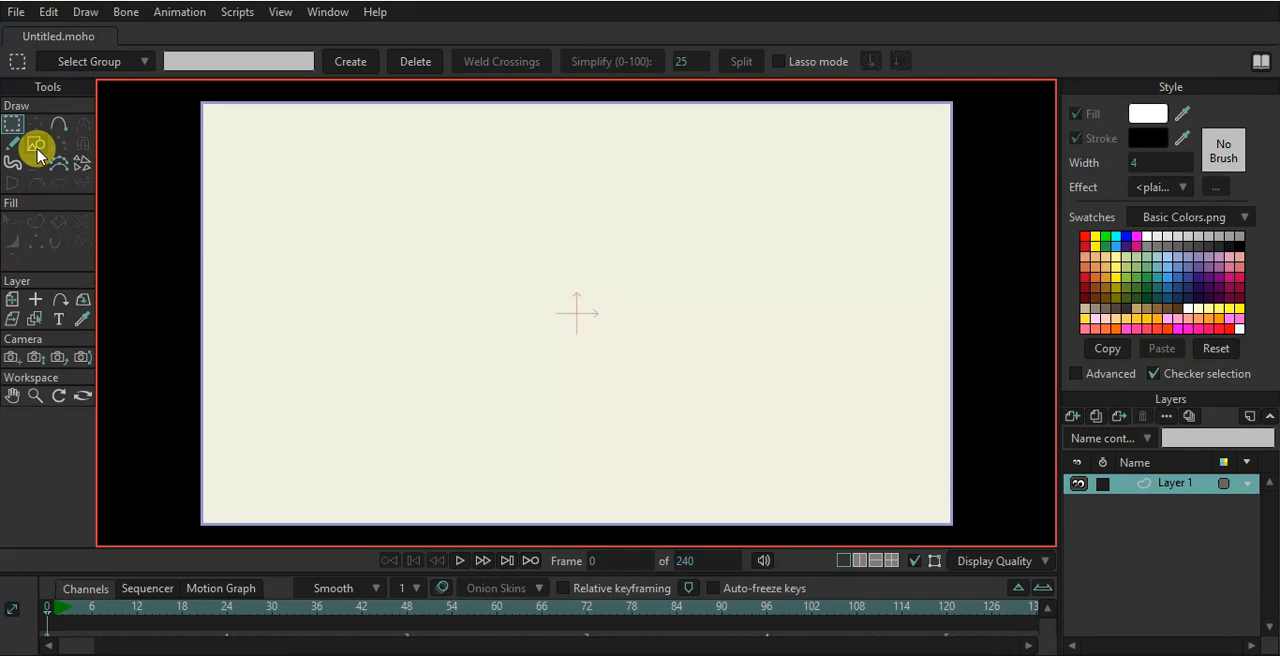
- Plot a chain of connected points starting the outline of a cartoon face on the canvas
click(36, 146)
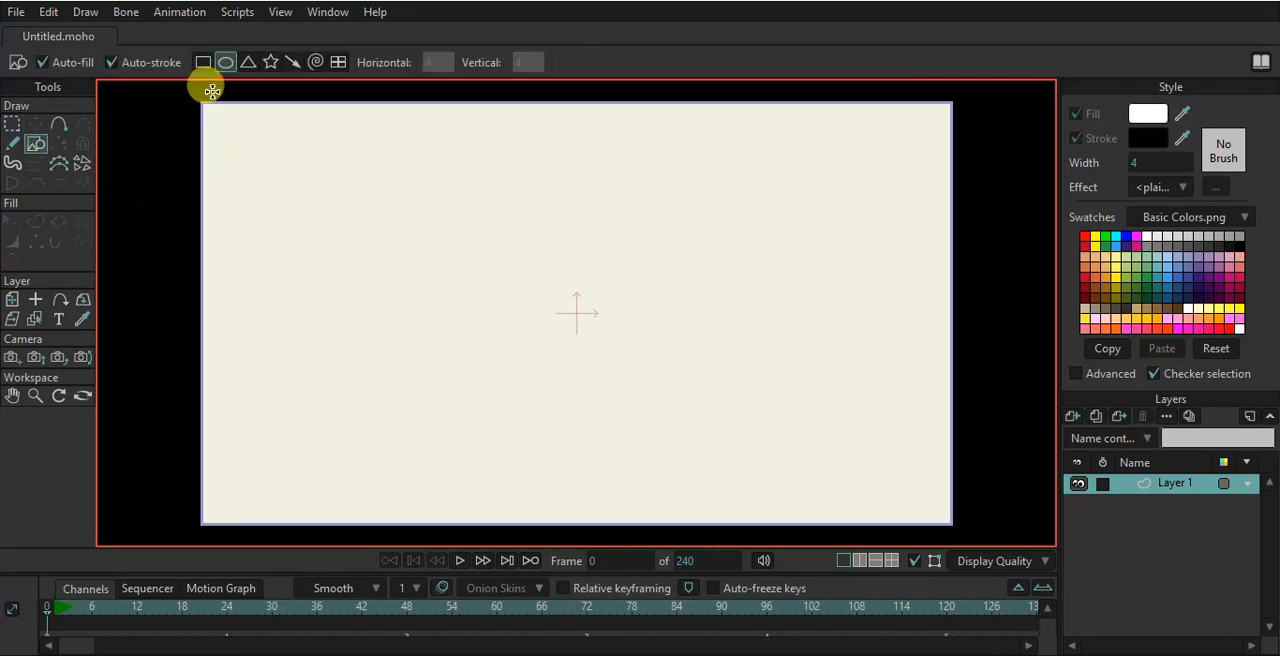
scroll(588, 184, up, 2)
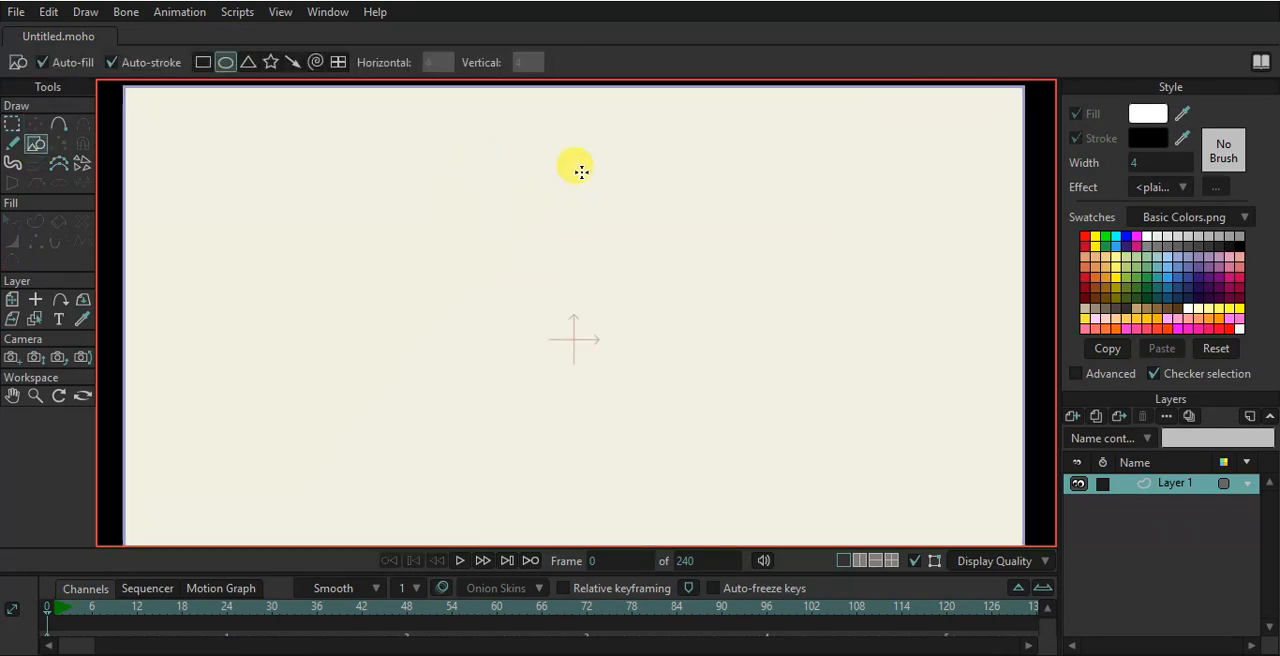
drag(572, 173, 583, 263)
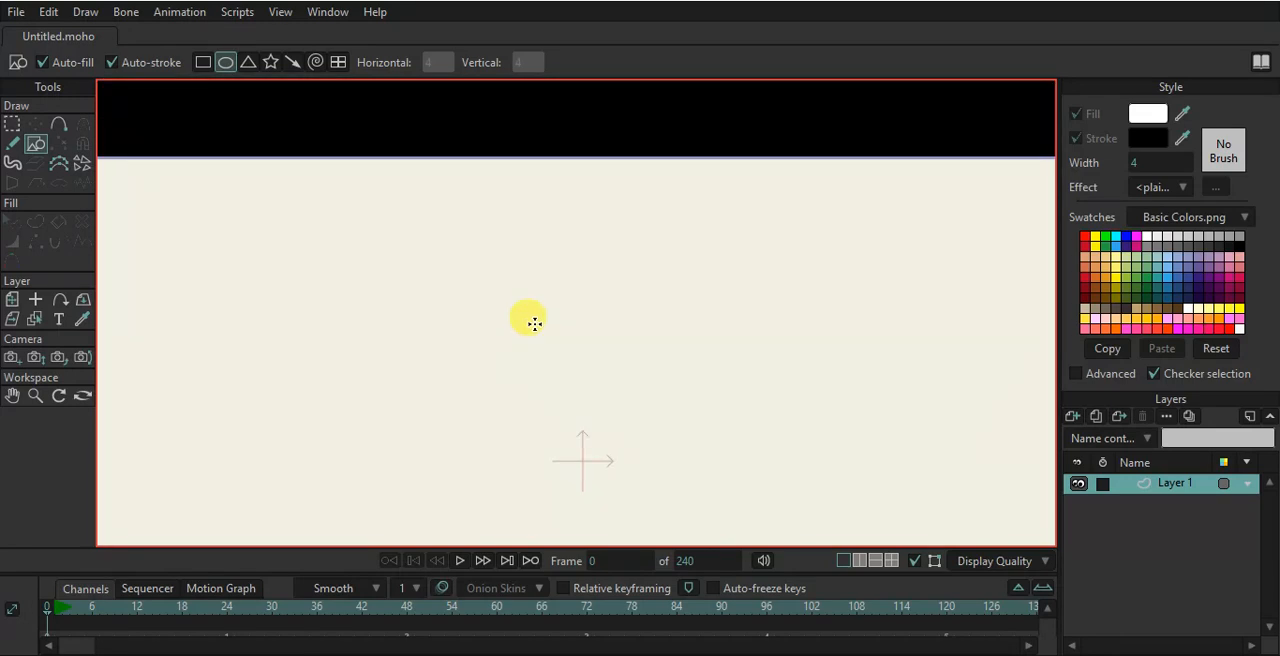
click(60, 126)
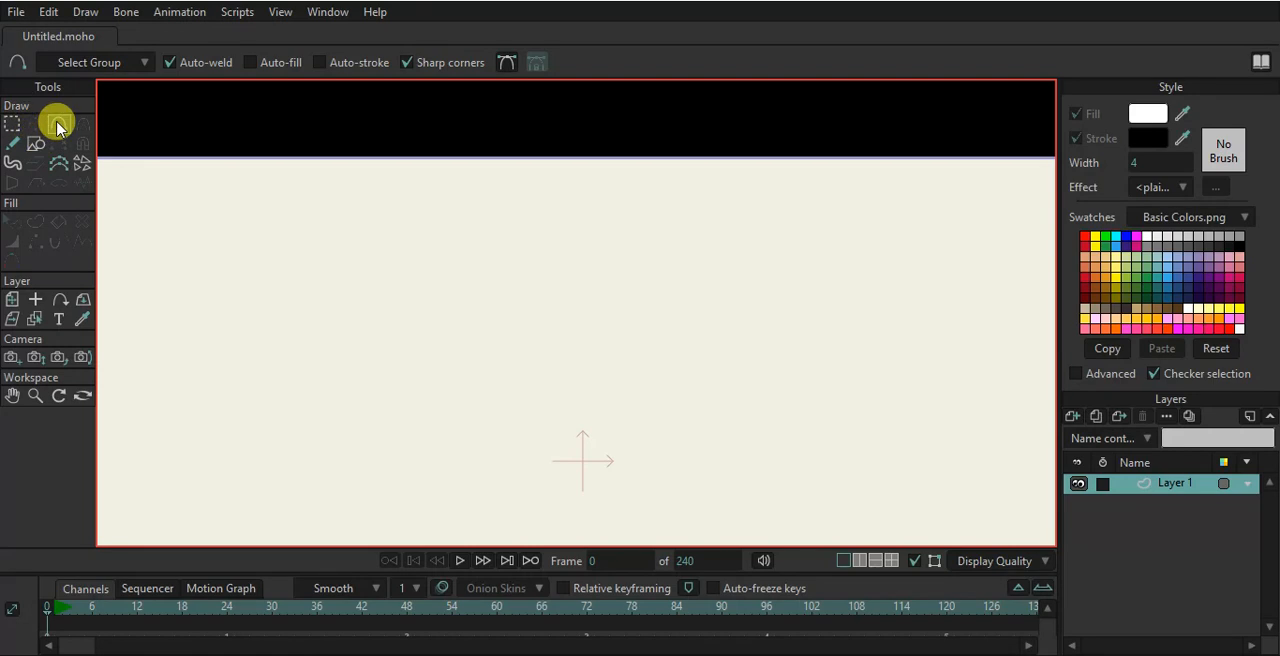
click(452, 224)
click(522, 244)
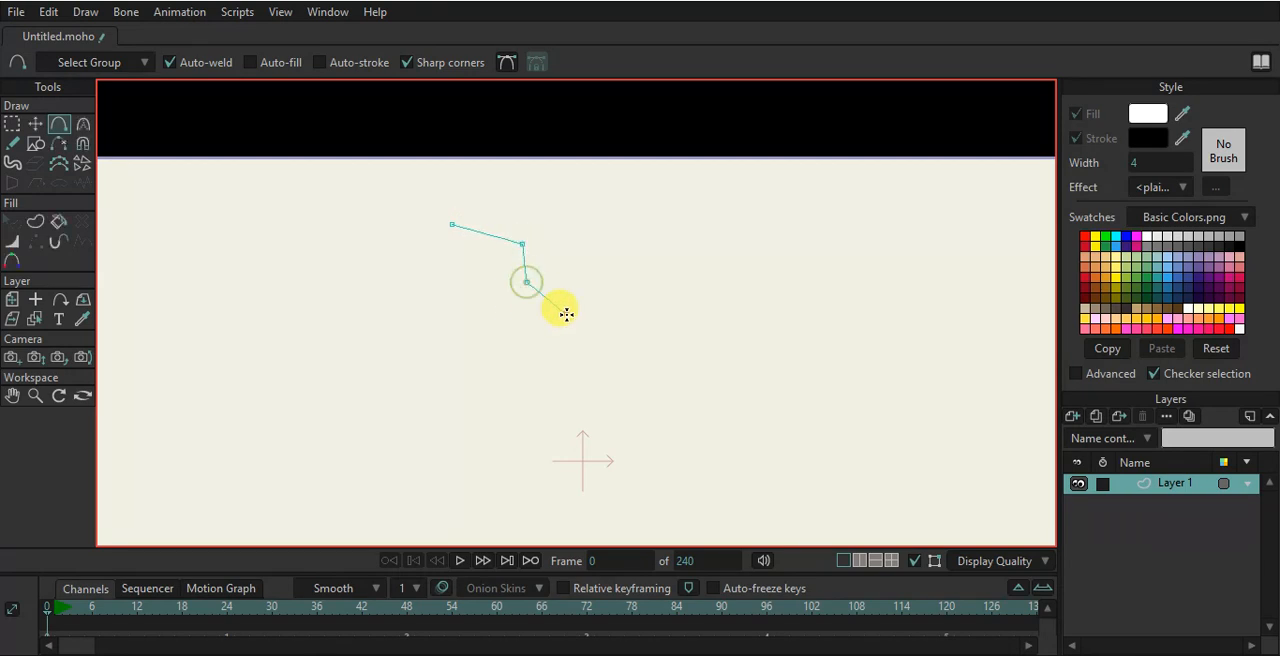
click(566, 314)
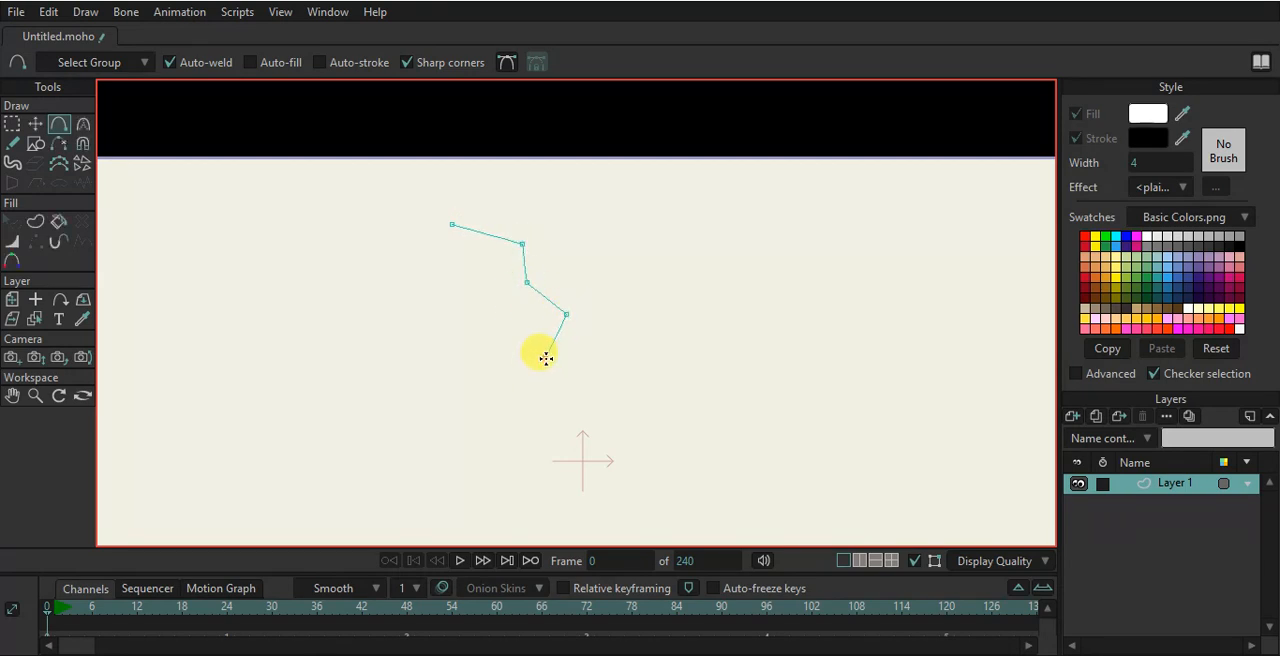
click(573, 418)
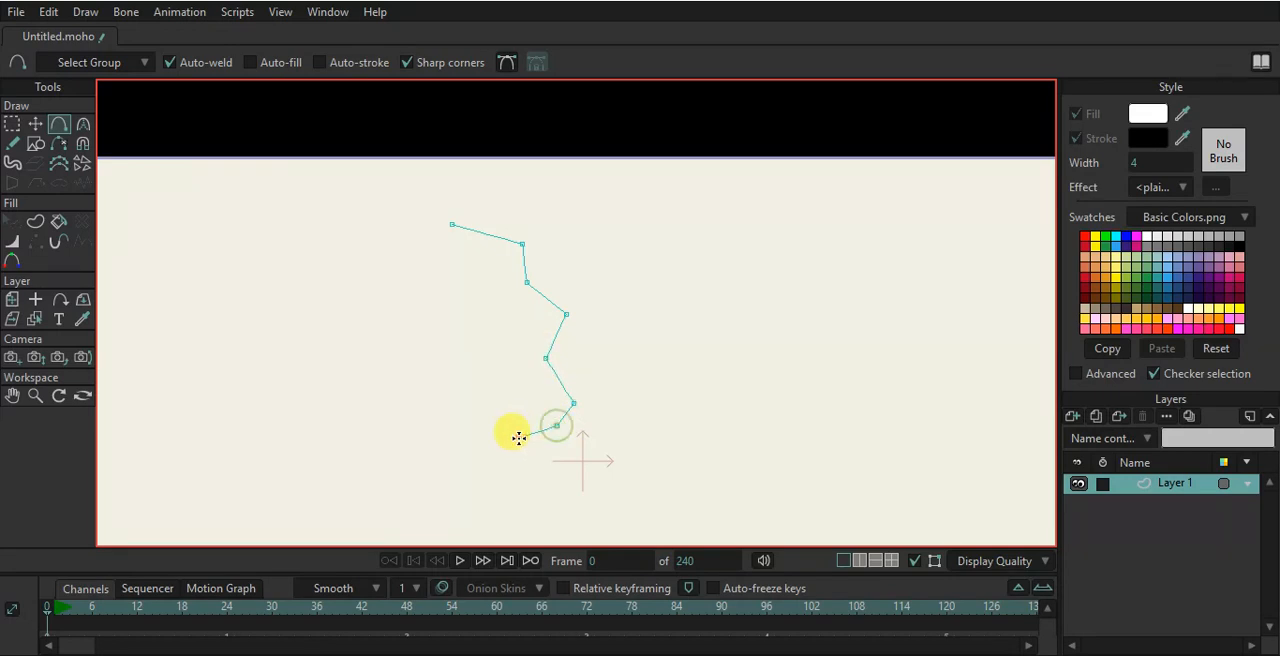
click(445, 386)
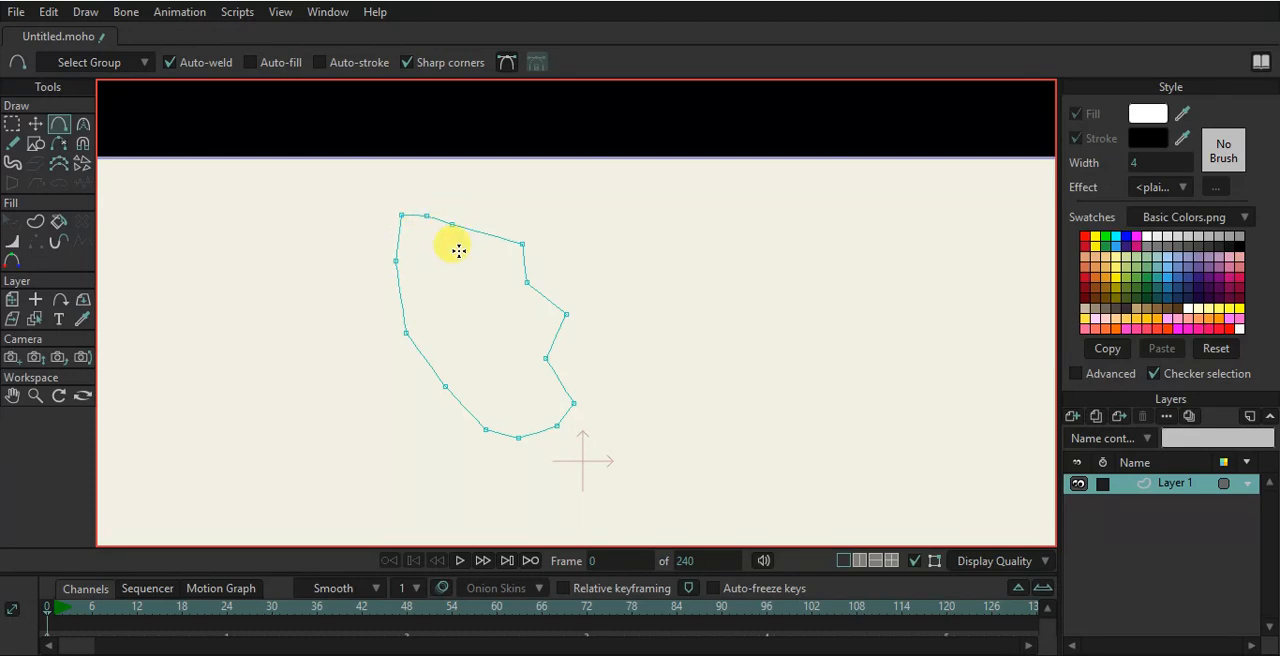
- With auto-weld turned off, draw a separate ear outline overlapping the face's left edge, then re-enable auto-weld and close it
scroll(470, 367, up, 1)
scroll(478, 378, up, 1)
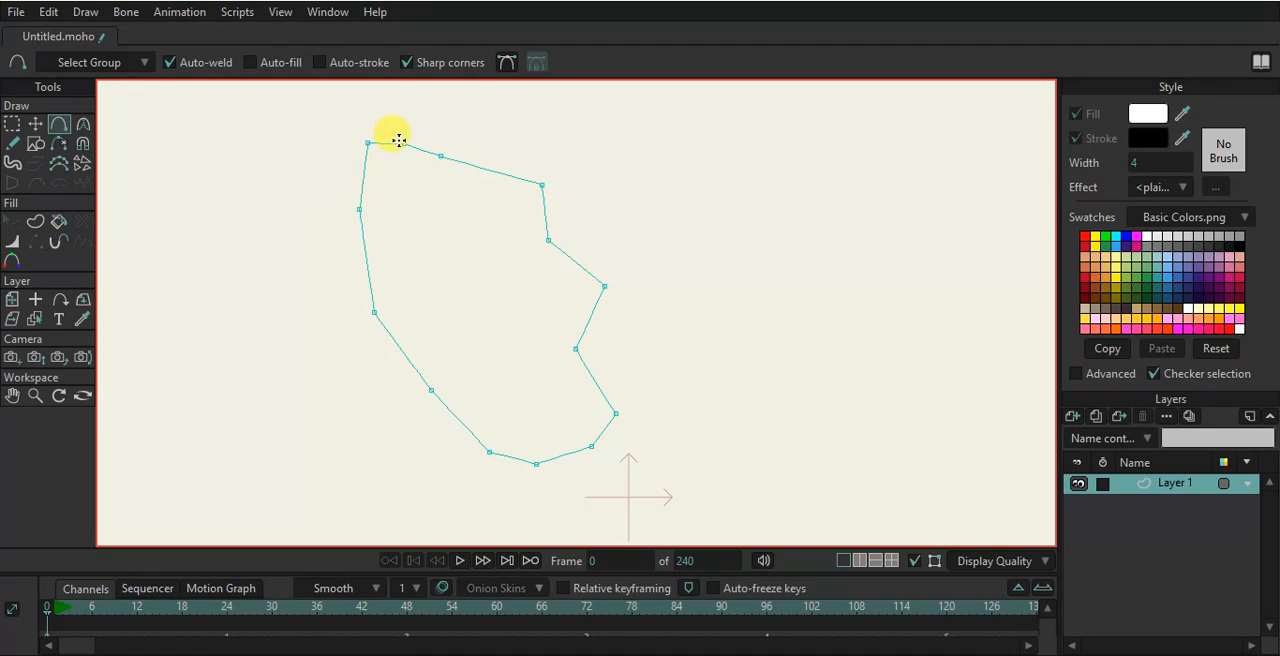
click(207, 62)
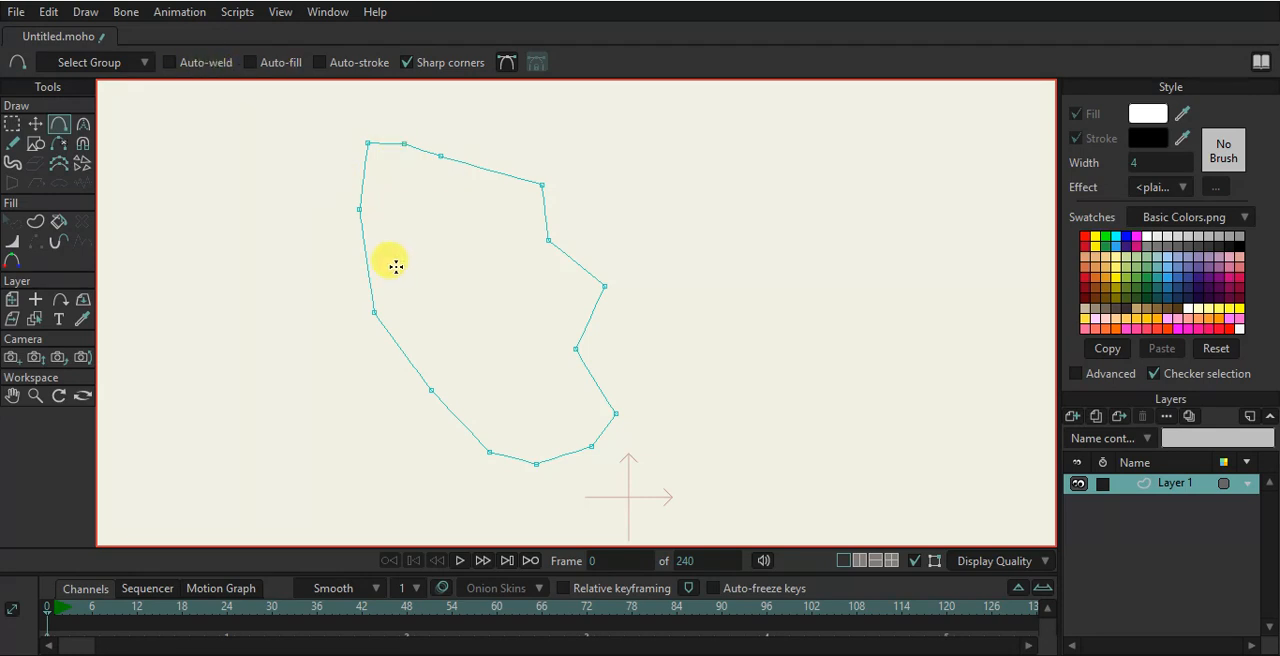
drag(396, 266, 345, 223)
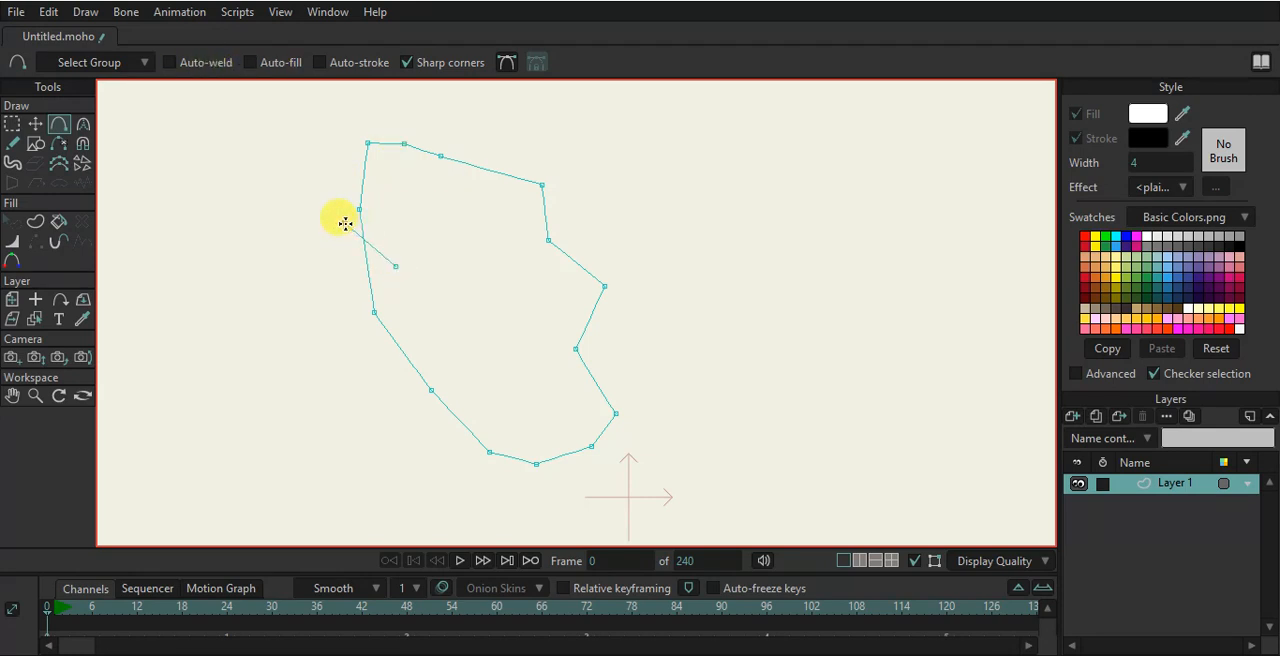
drag(320, 291, 324, 306)
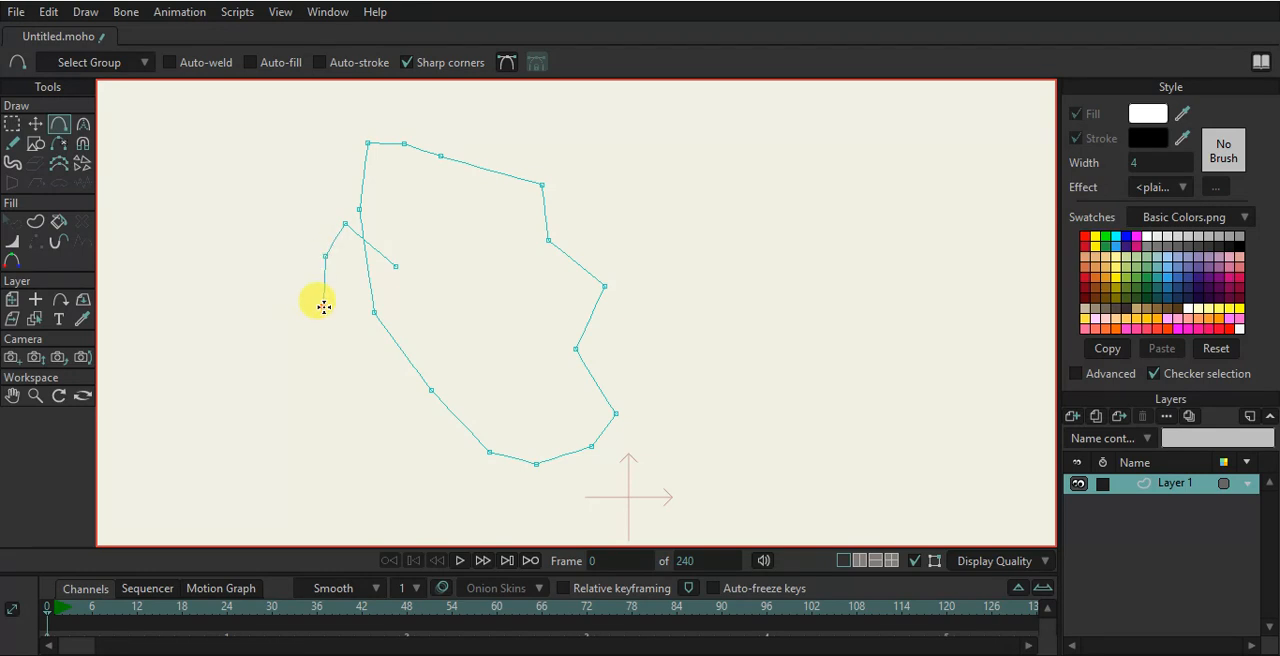
click(343, 337)
click(381, 366)
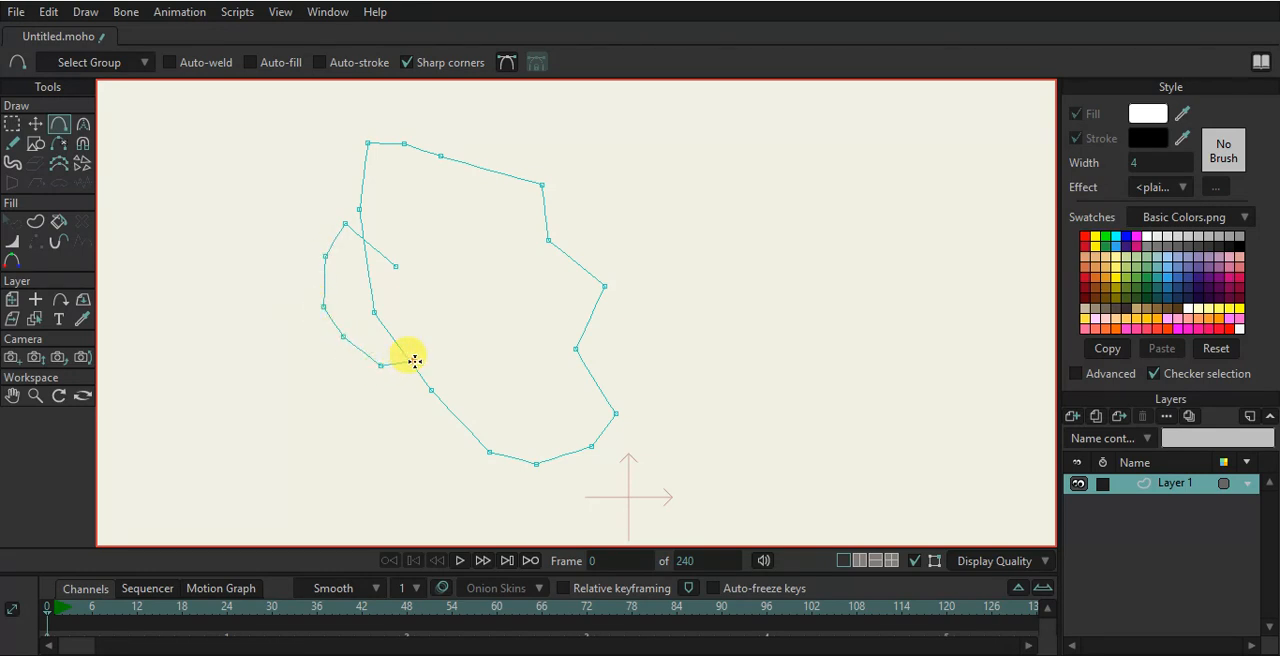
click(413, 291)
click(182, 62)
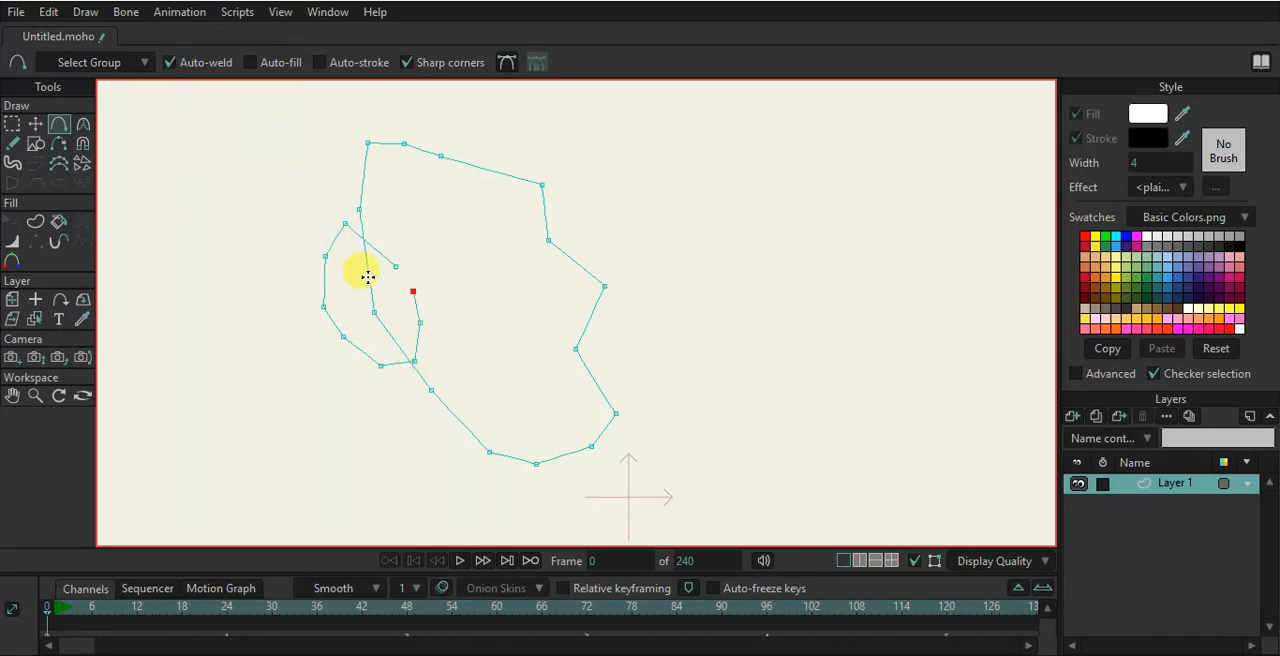
click(400, 267)
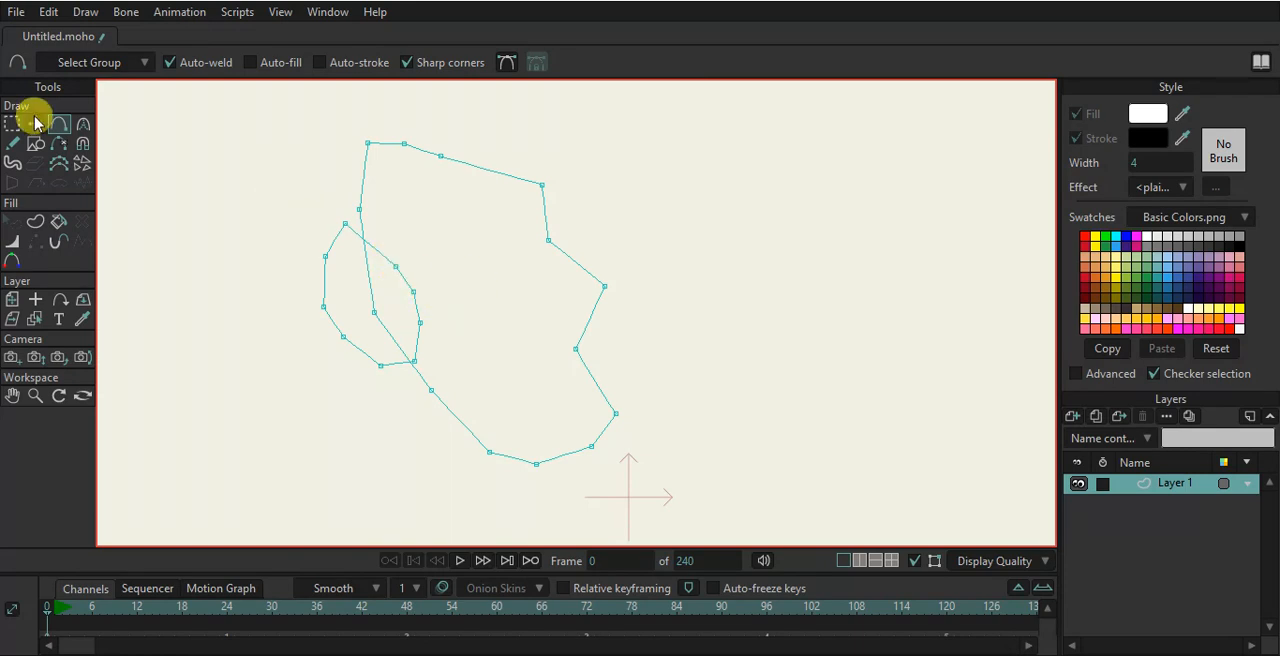
- Curve the points along the face outline's right side and bottom into smooth bends
click(83, 123)
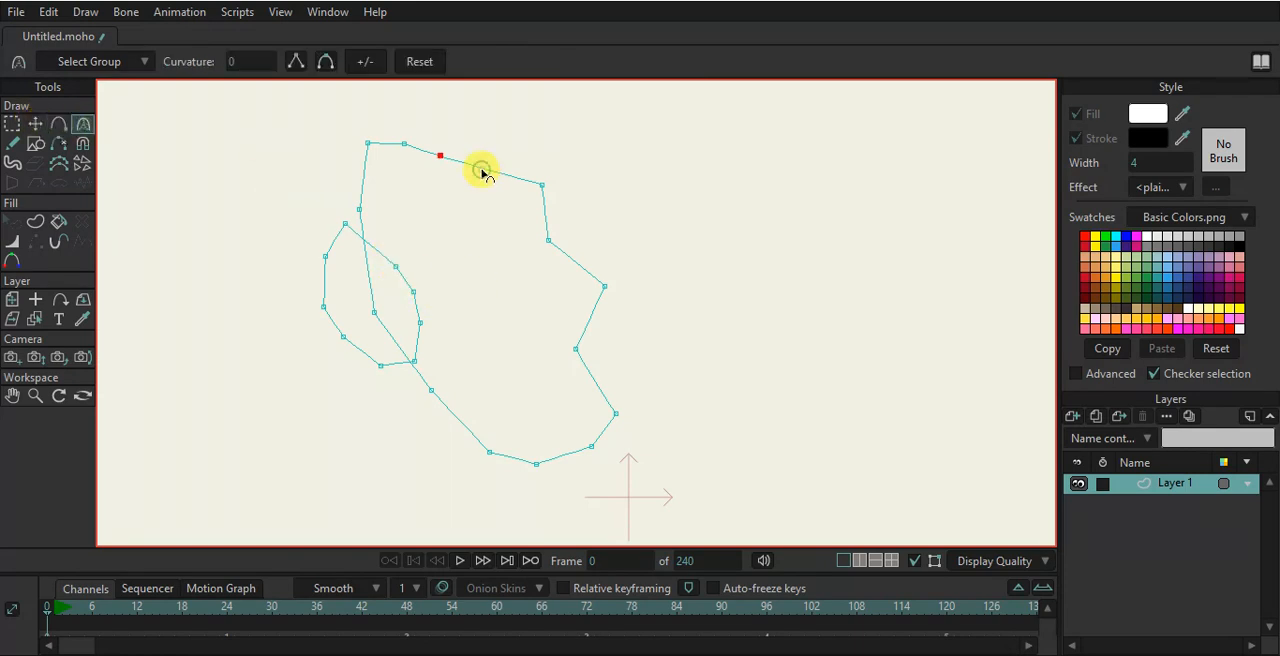
drag(545, 188, 820, 340)
drag(541, 241, 700, 289)
drag(623, 284, 957, 343)
drag(577, 349, 900, 420)
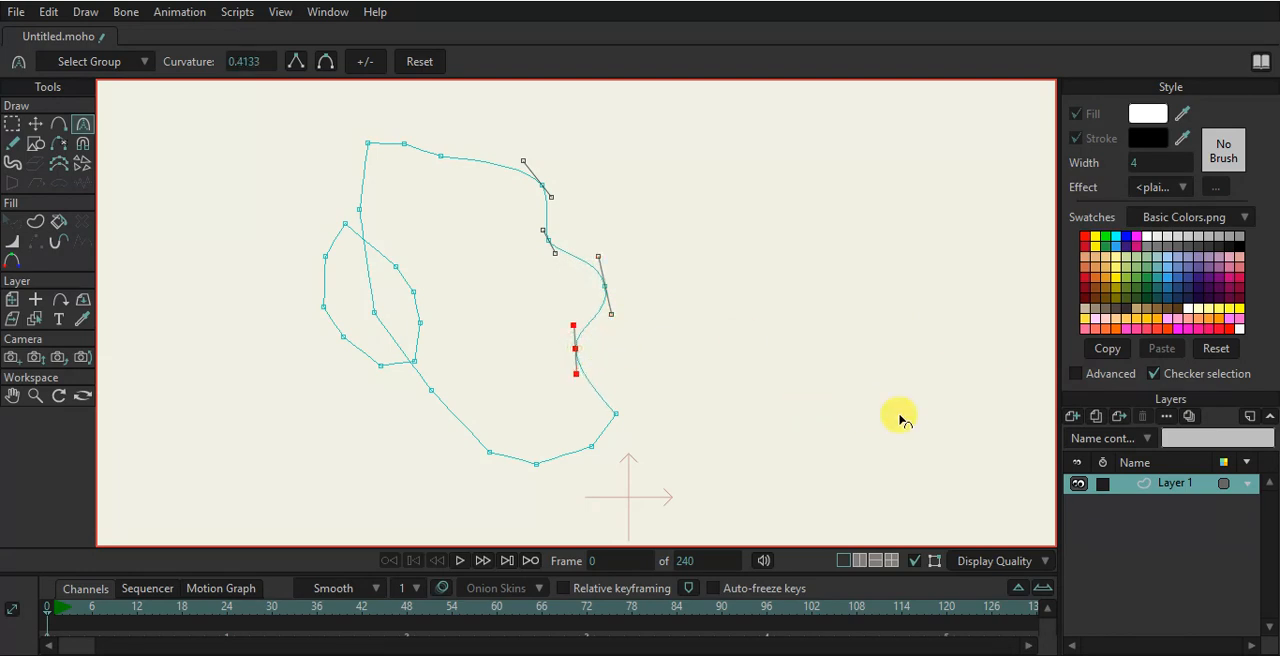
drag(617, 415, 787, 452)
drag(593, 446, 788, 478)
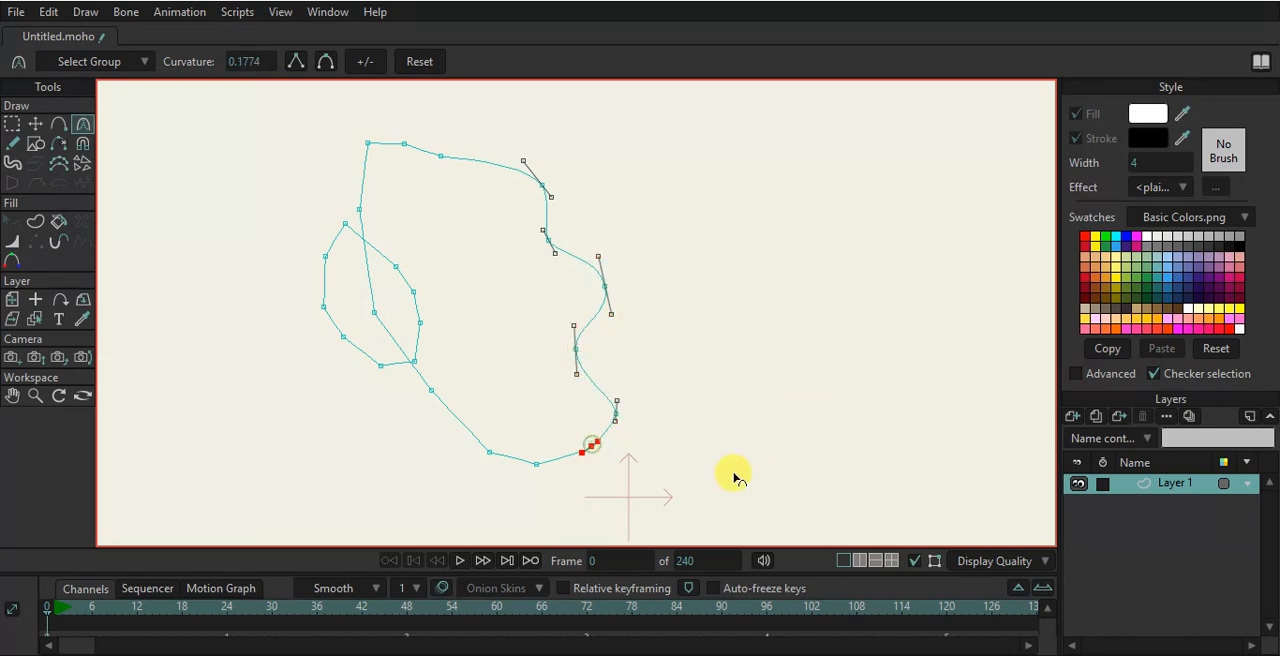
drag(537, 465, 748, 490)
drag(490, 453, 722, 488)
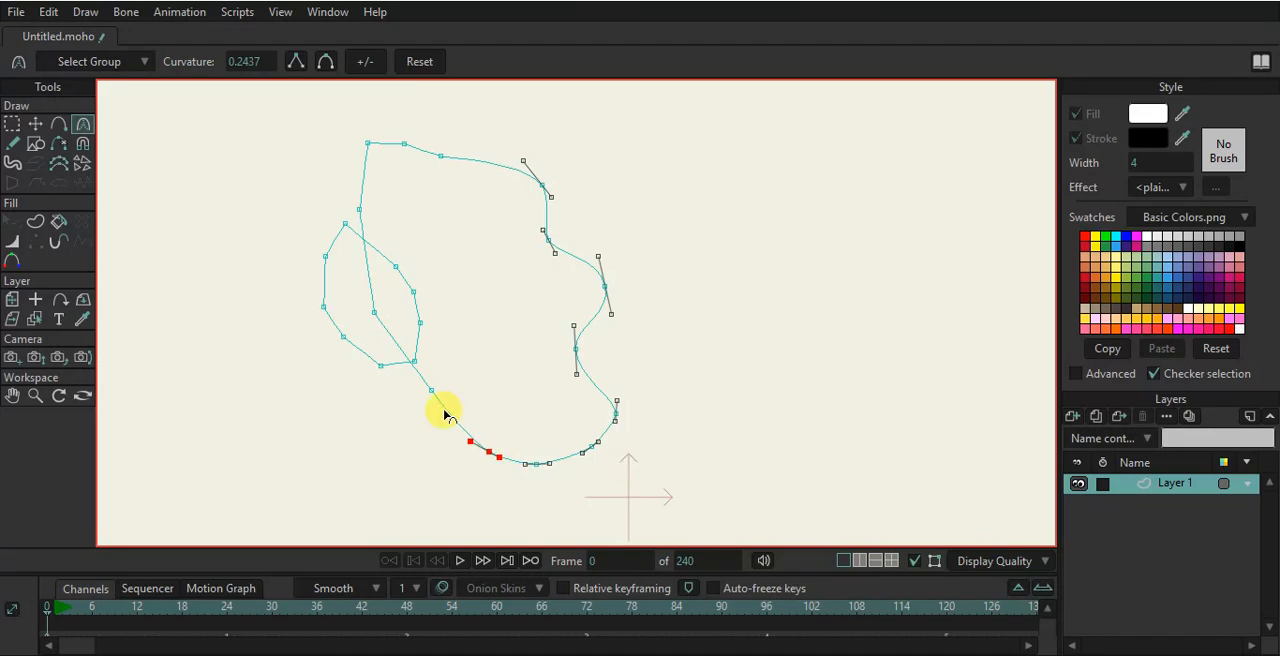
drag(534, 424, 656, 455)
- Round the points along the top edge of the face outline
click(375, 311)
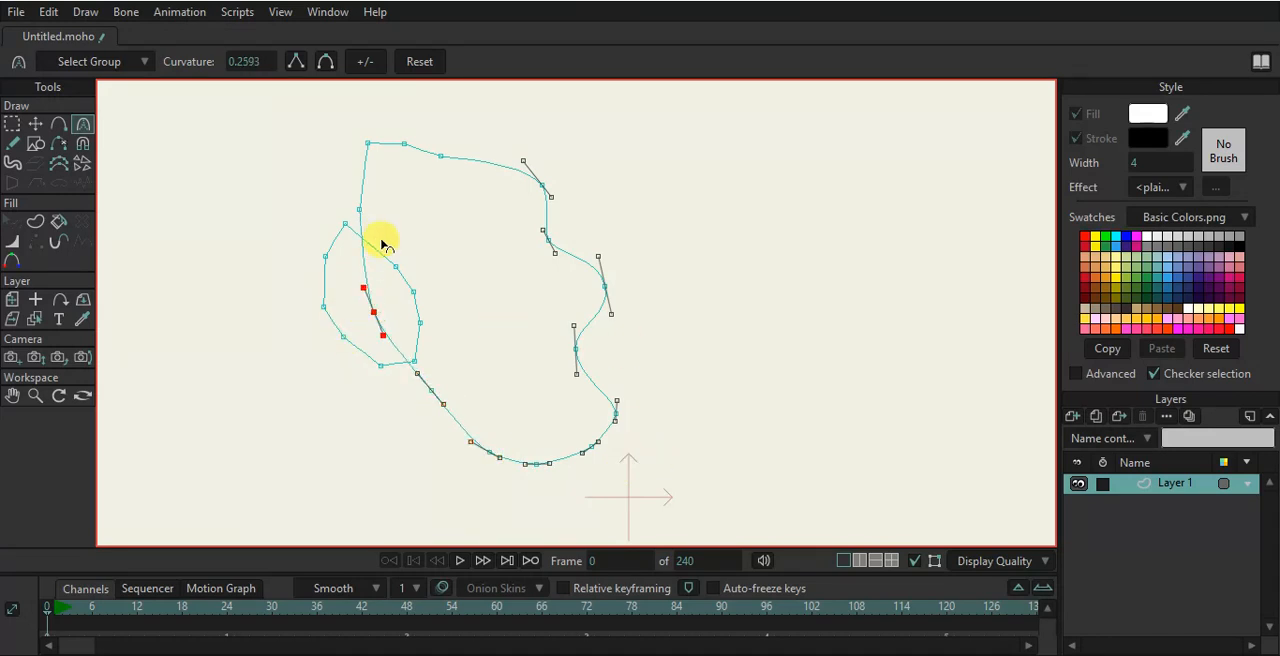
click(359, 209)
drag(521, 190, 540, 196)
drag(404, 143, 604, 222)
drag(440, 156, 728, 292)
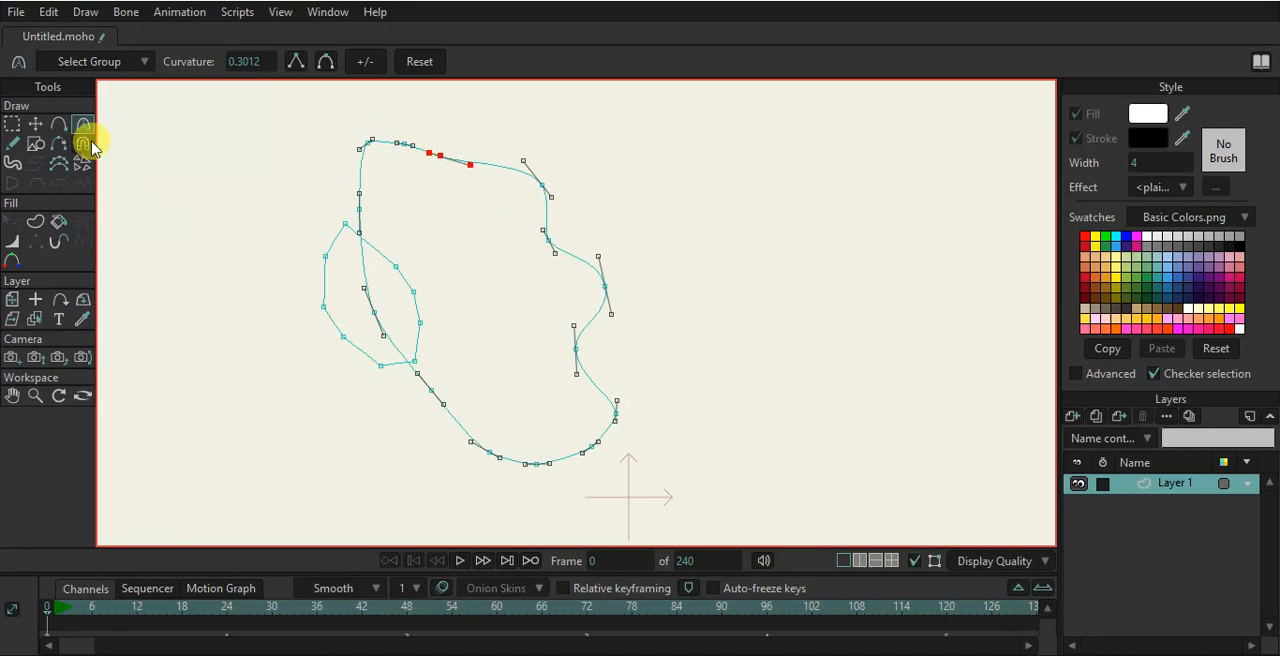
- Move two points on the face outline's right side to refine its contour
click(35, 123)
drag(576, 348, 594, 360)
drag(628, 413, 606, 459)
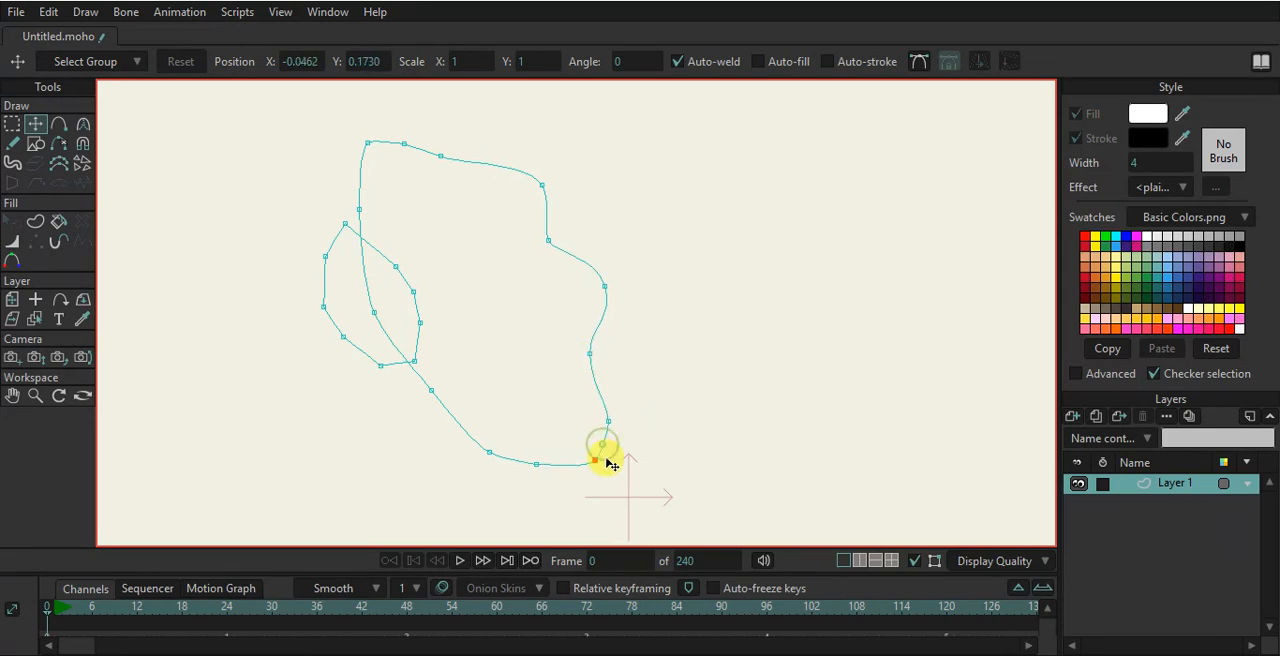
- Curve the ear outline's points into a smooth rounded loop
click(83, 124)
drag(399, 265, 502, 289)
drag(326, 257, 507, 282)
drag(325, 306, 474, 366)
drag(344, 338, 438, 366)
drag(381, 367, 530, 346)
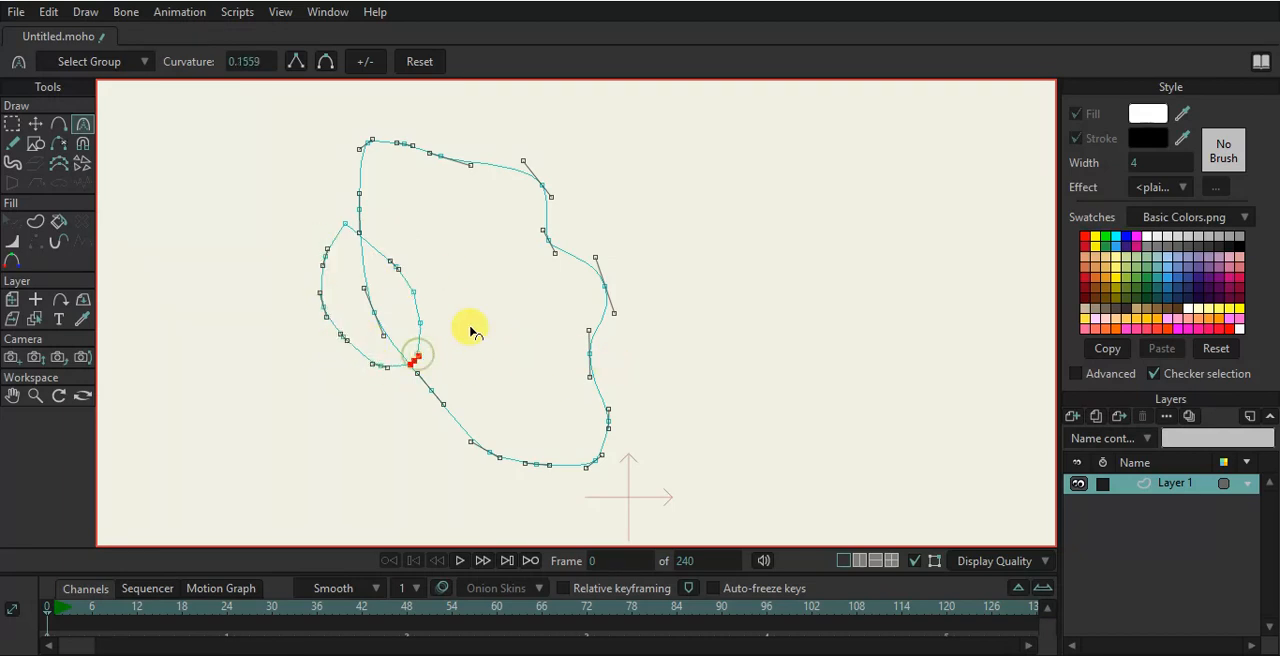
drag(345, 224, 655, 273)
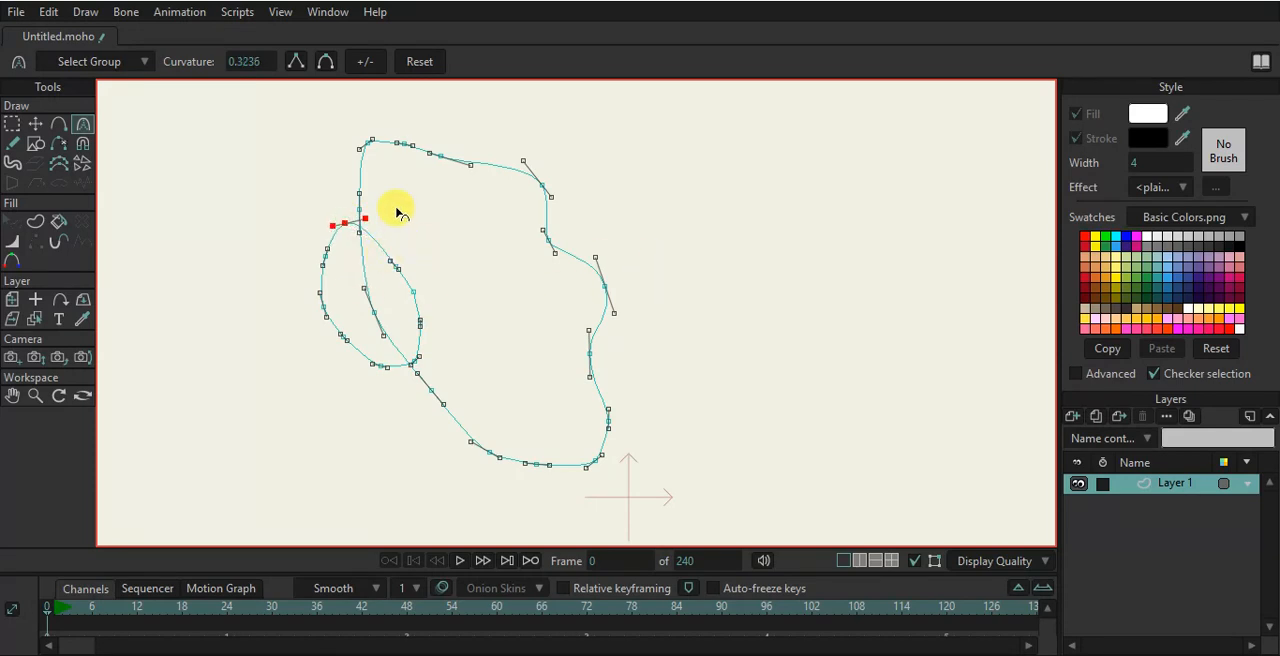
- Select the face outline for shape creation and set the stroke width to 2
click(35, 143)
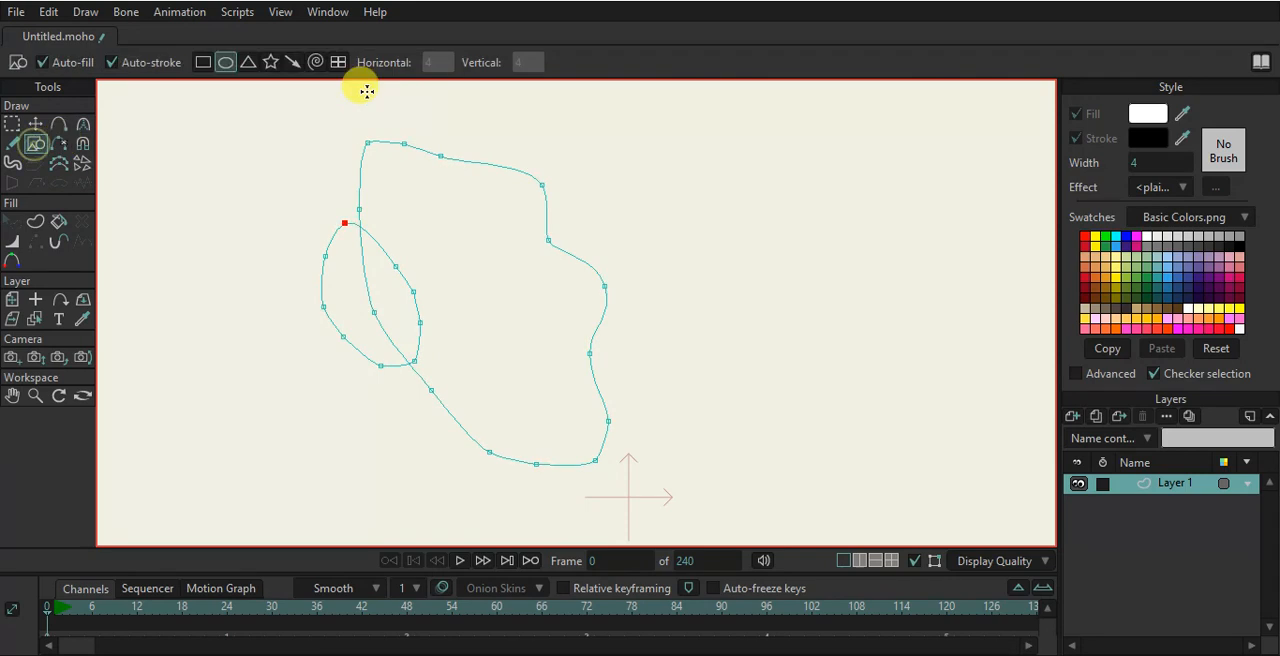
click(35, 221)
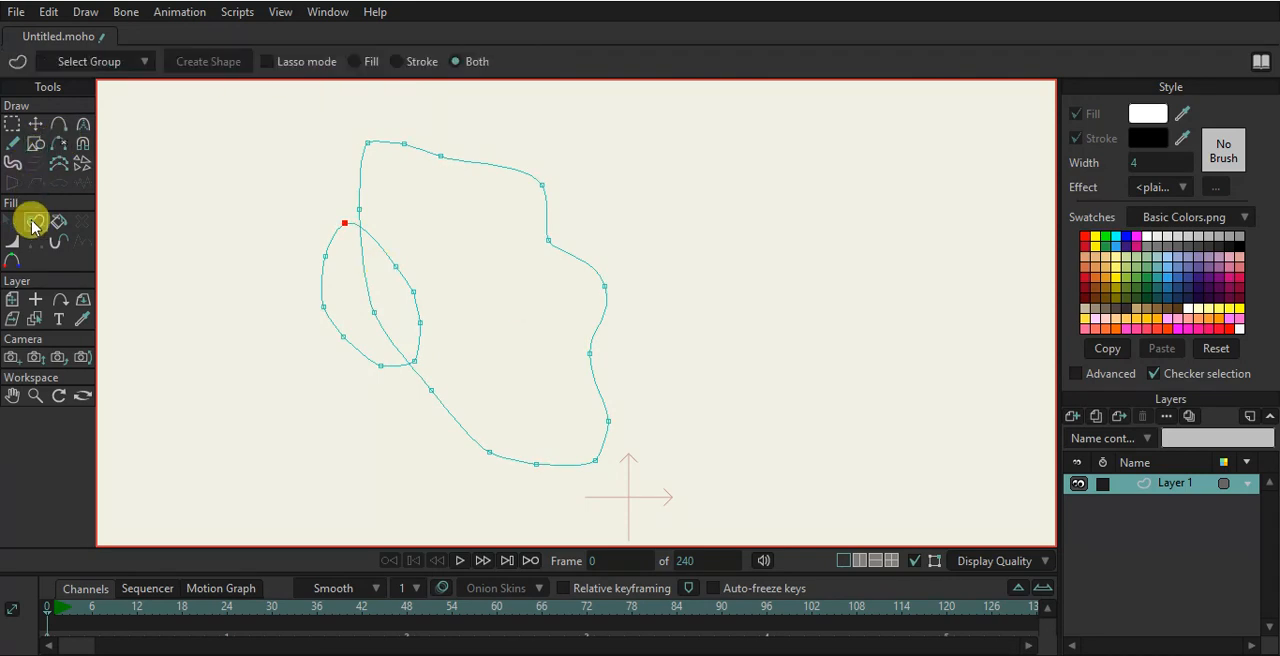
click(535, 181)
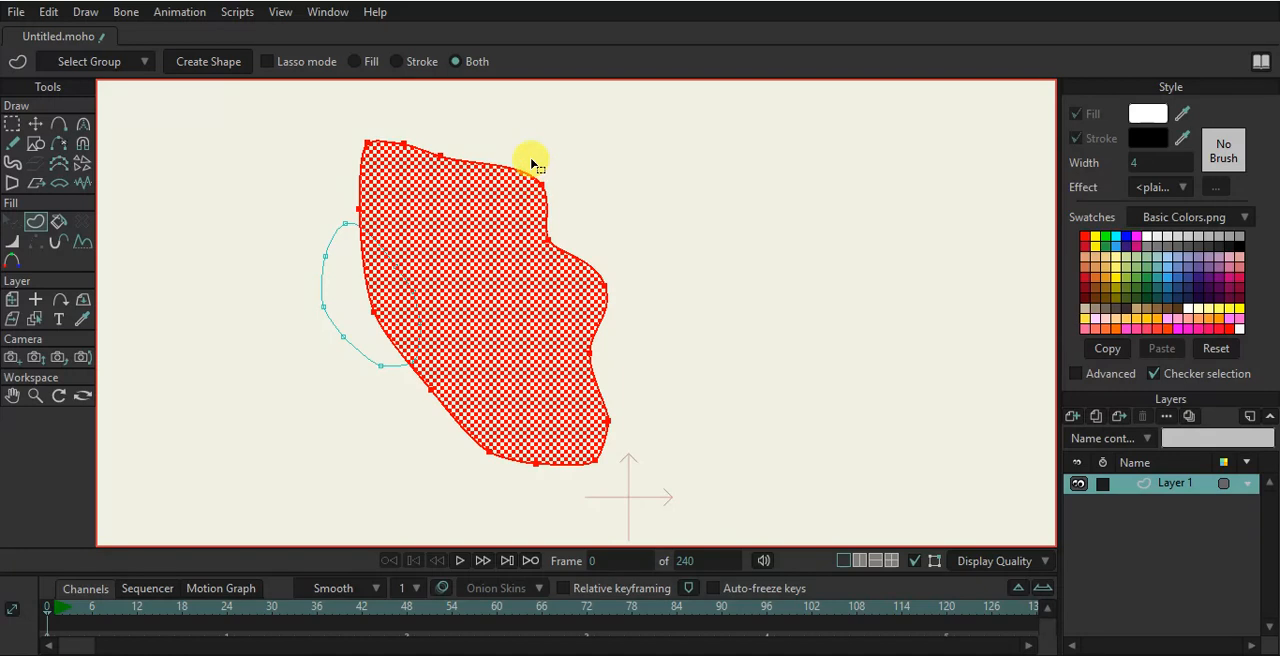
click(398, 61)
click(1155, 162)
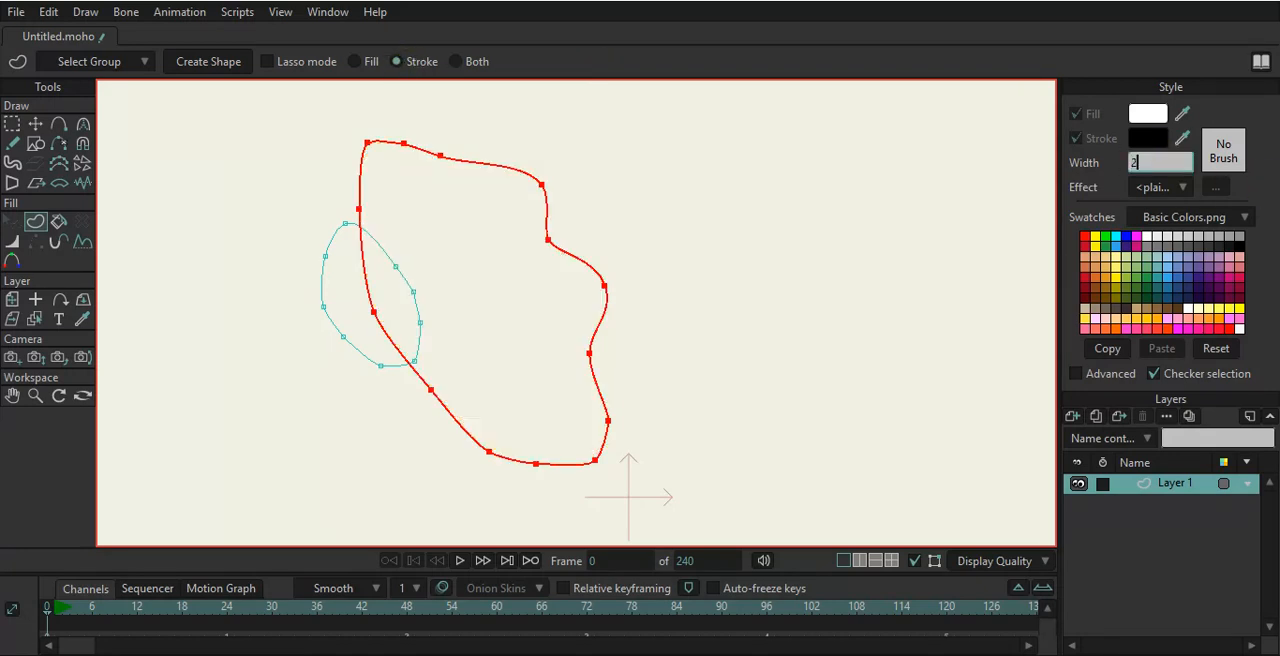
key(Return)
- Create filled and stroked shapes from the face outline and the ear outline
click(456, 61)
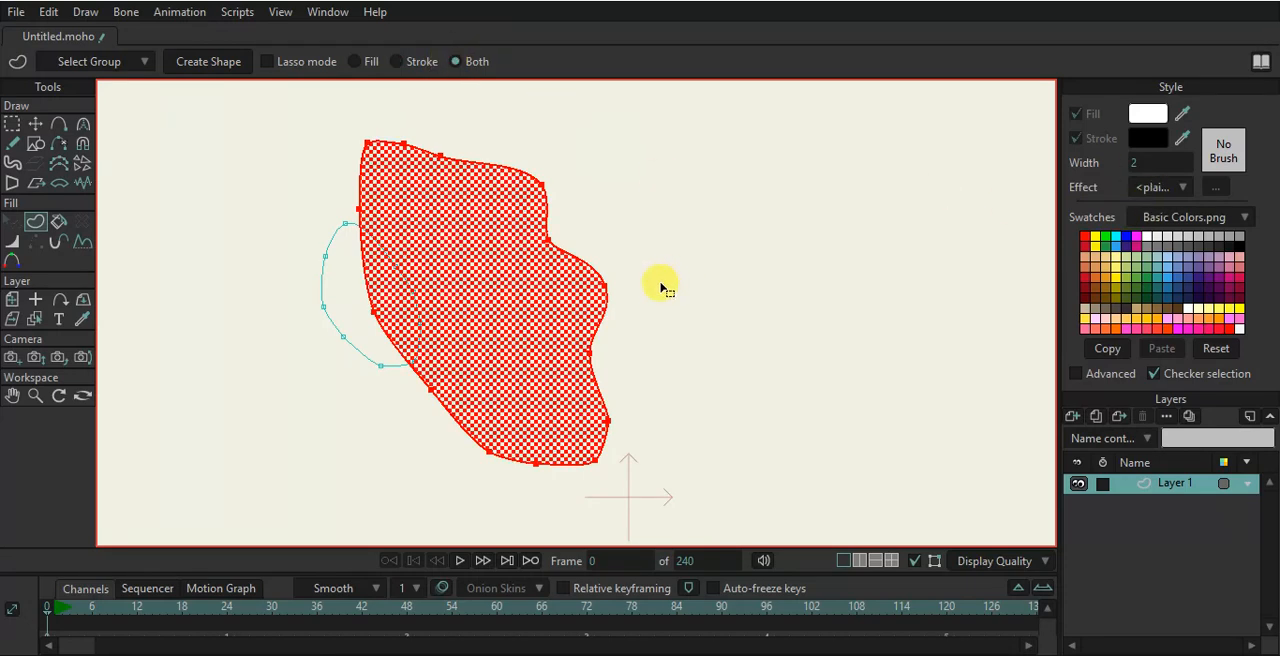
key(space)
click(320, 272)
key(space)
- Reposition the ear's inner points so they sit along the face outline
scroll(445, 280, up, 1)
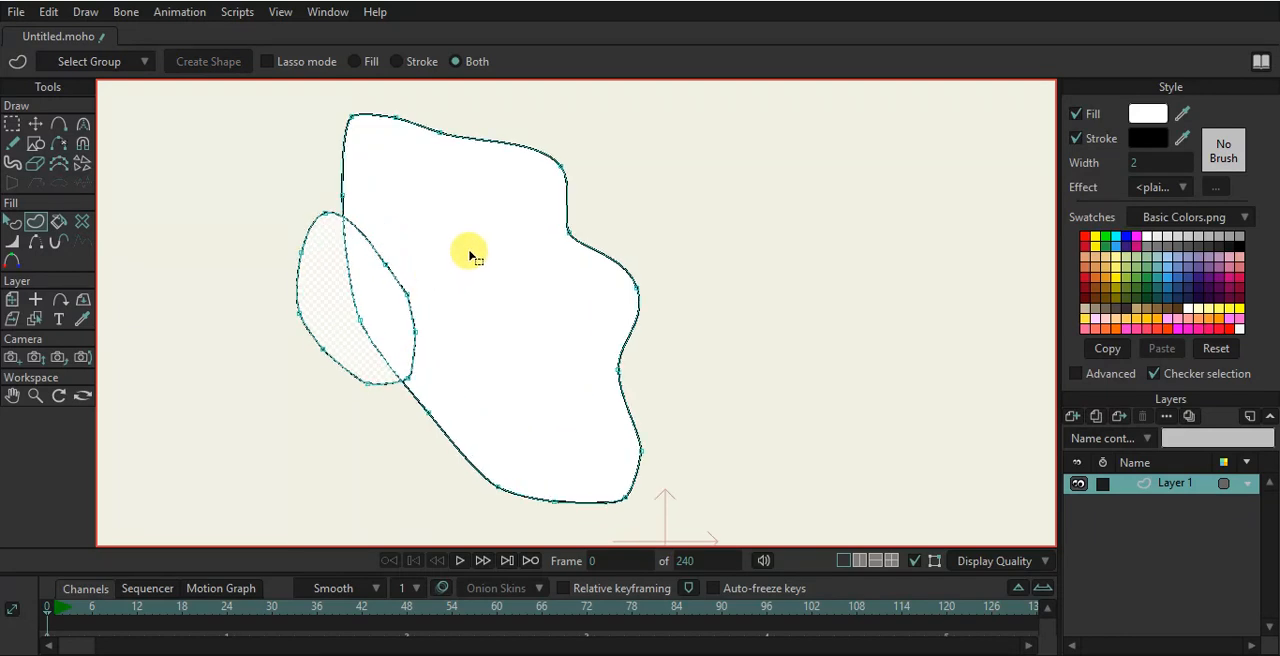
click(35, 124)
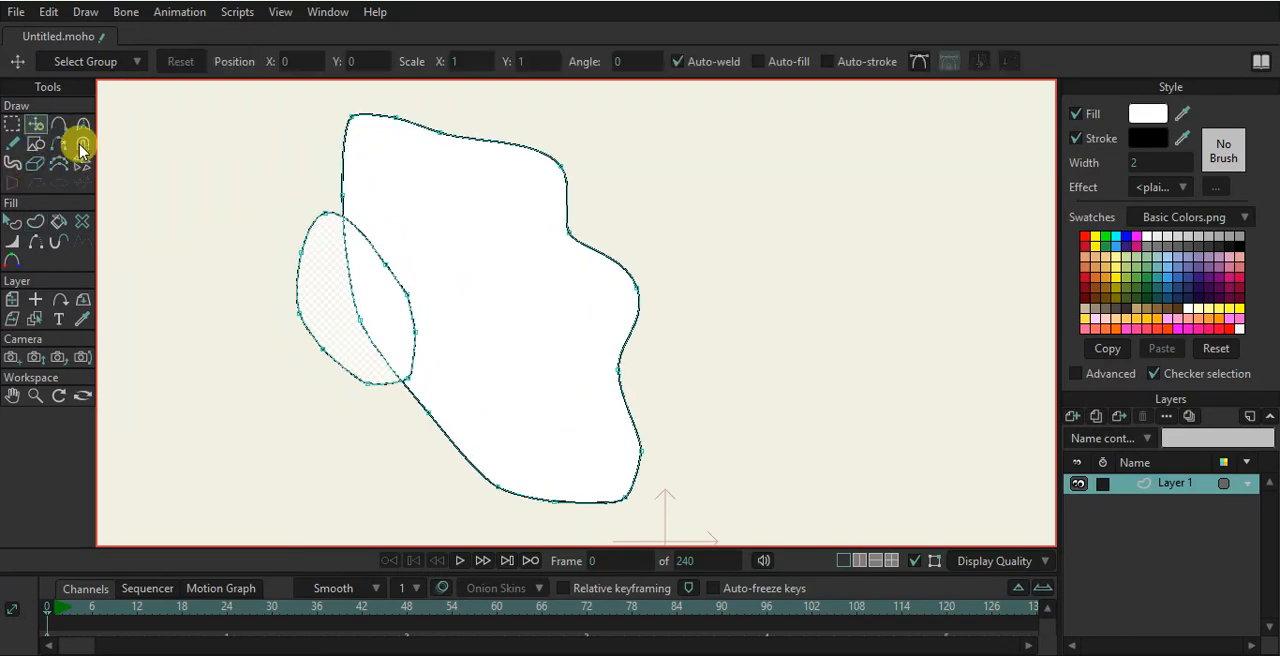
drag(330, 355, 406, 303)
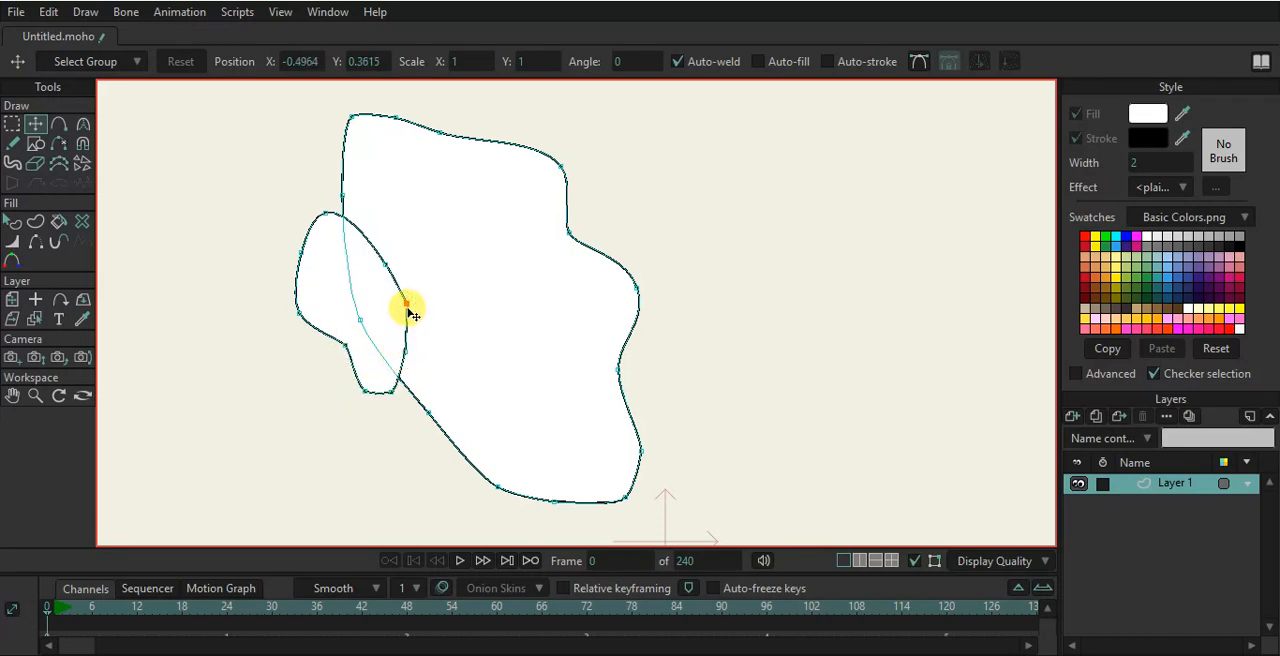
click(37, 242)
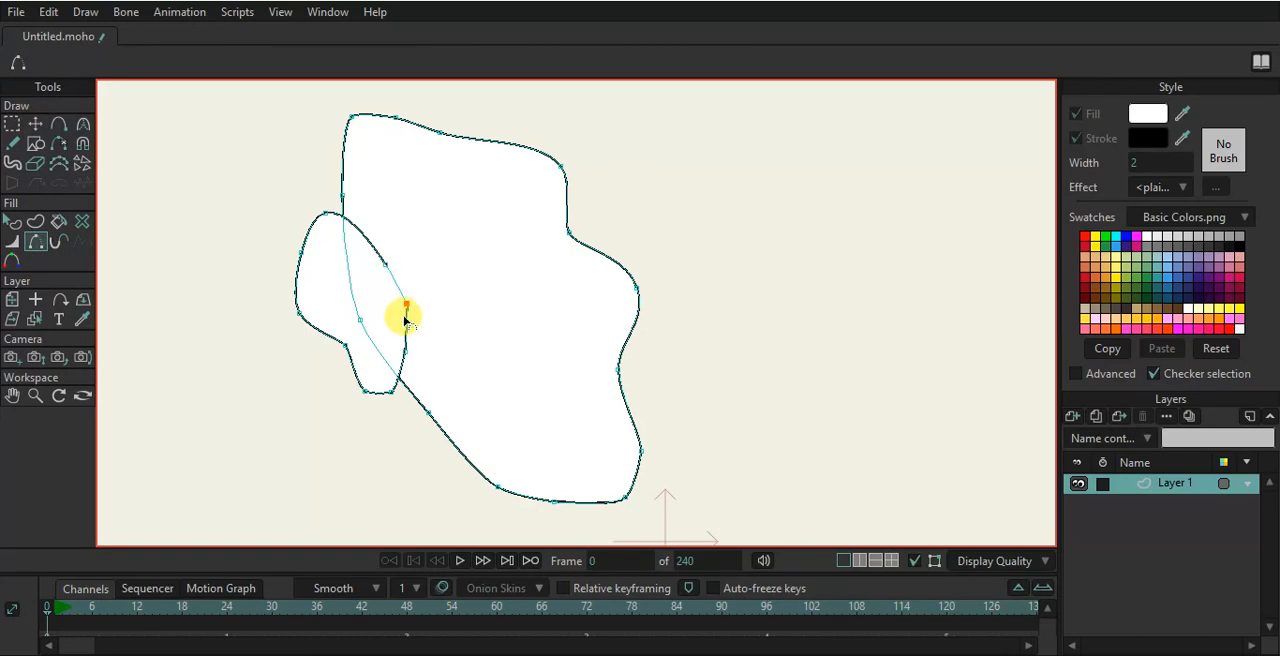
click(37, 124)
click(371, 244)
click(370, 240)
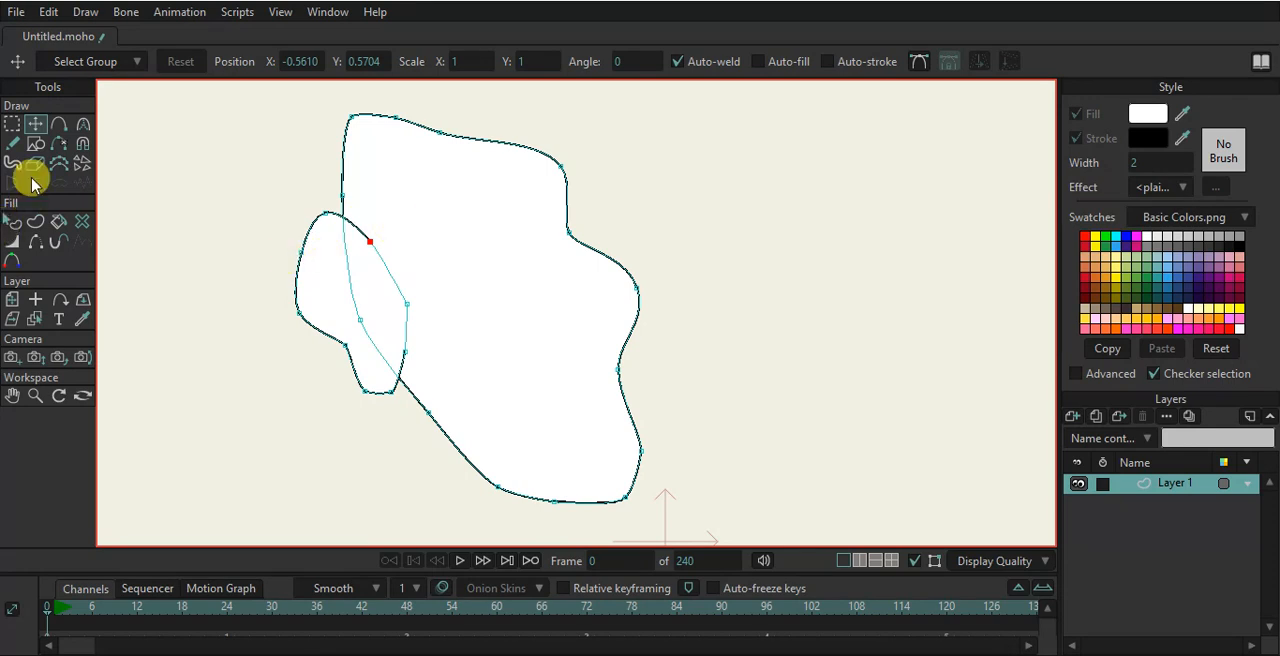
click(35, 145)
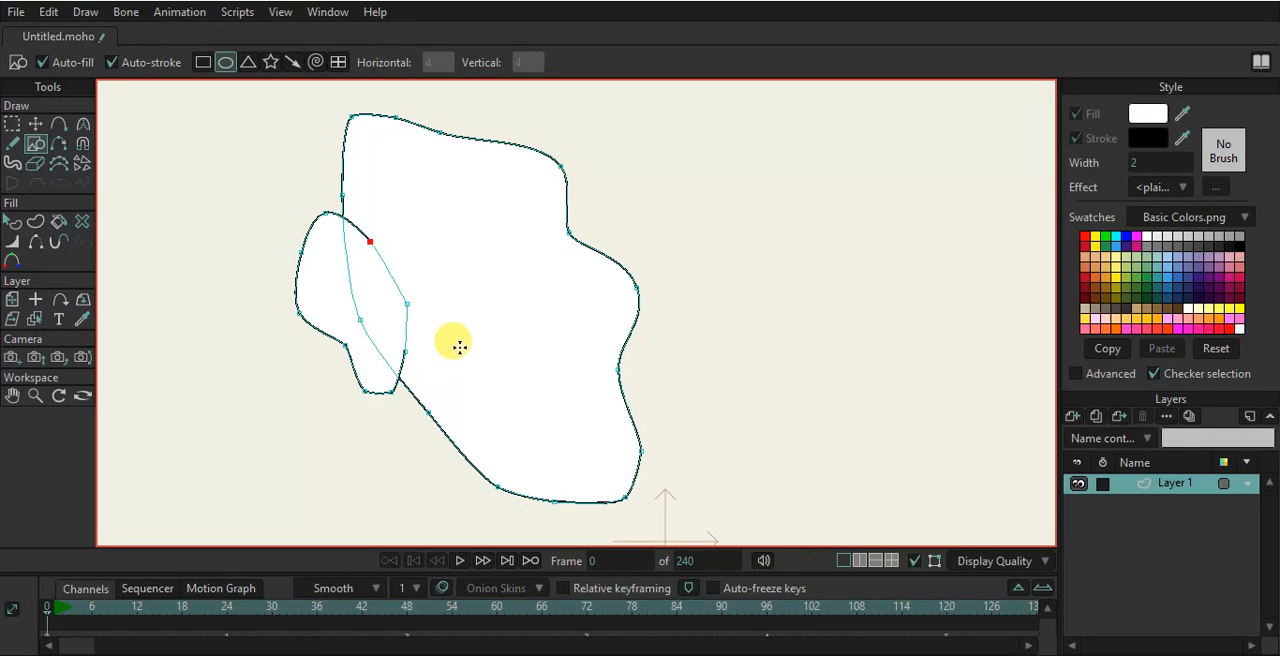
- Draw an ellipse on the face's right side for the nose and move its left point up and inward
drag(497, 272, 636, 366)
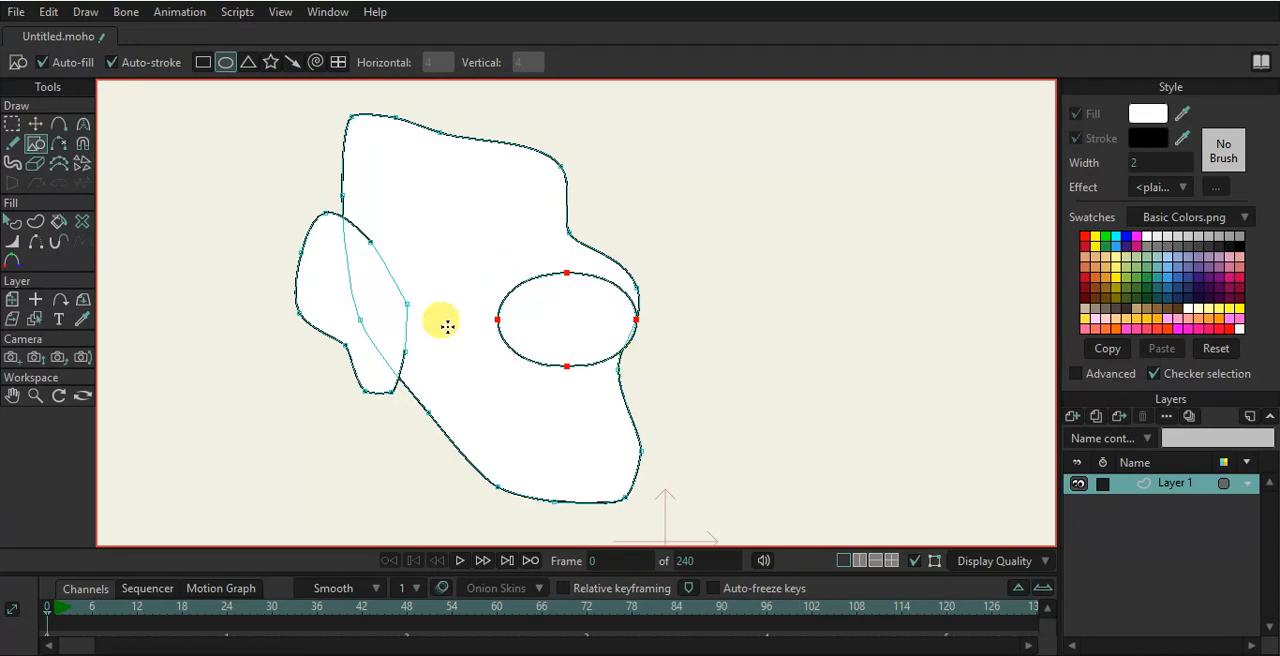
click(35, 123)
click(497, 320)
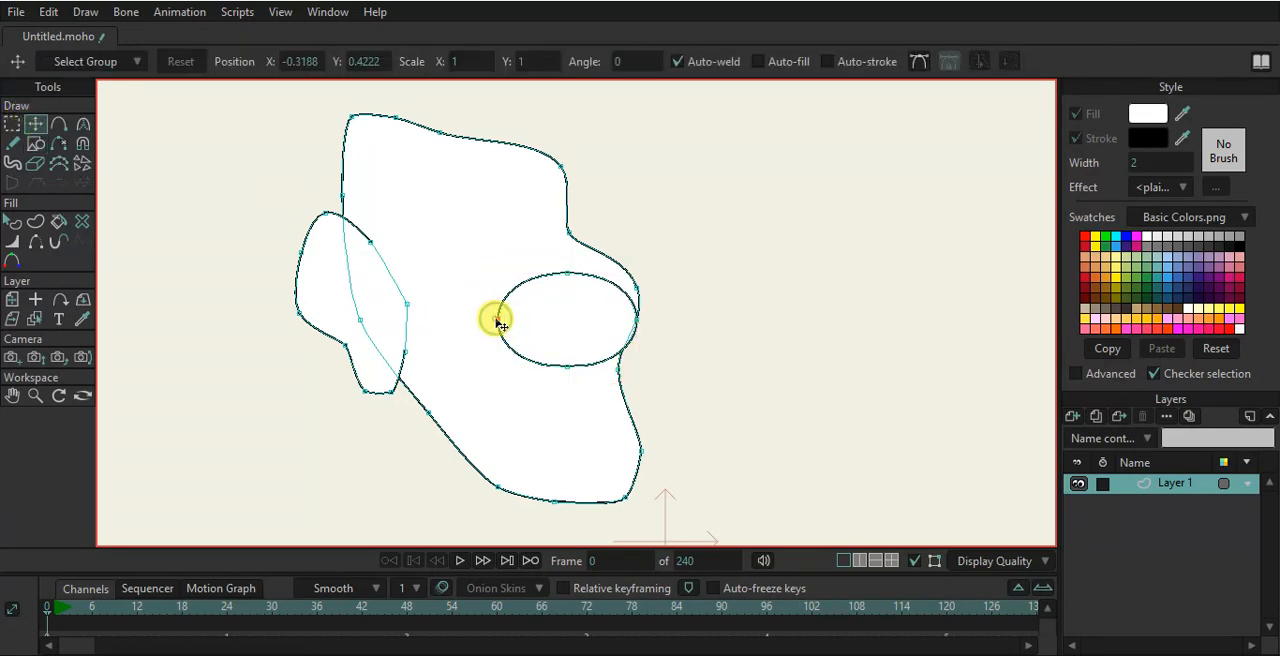
drag(497, 320, 560, 272)
- Add two points to the nose outline's lower-left and pull them outward to shape the nostril
key(a)
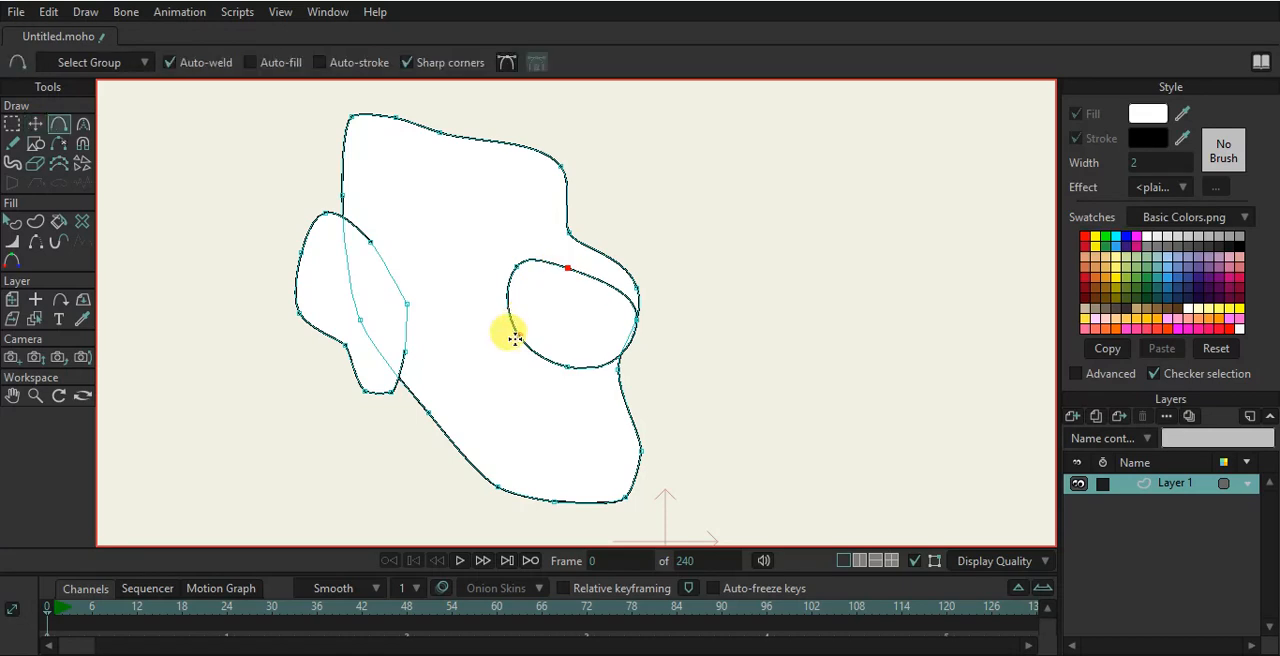
click(458, 60)
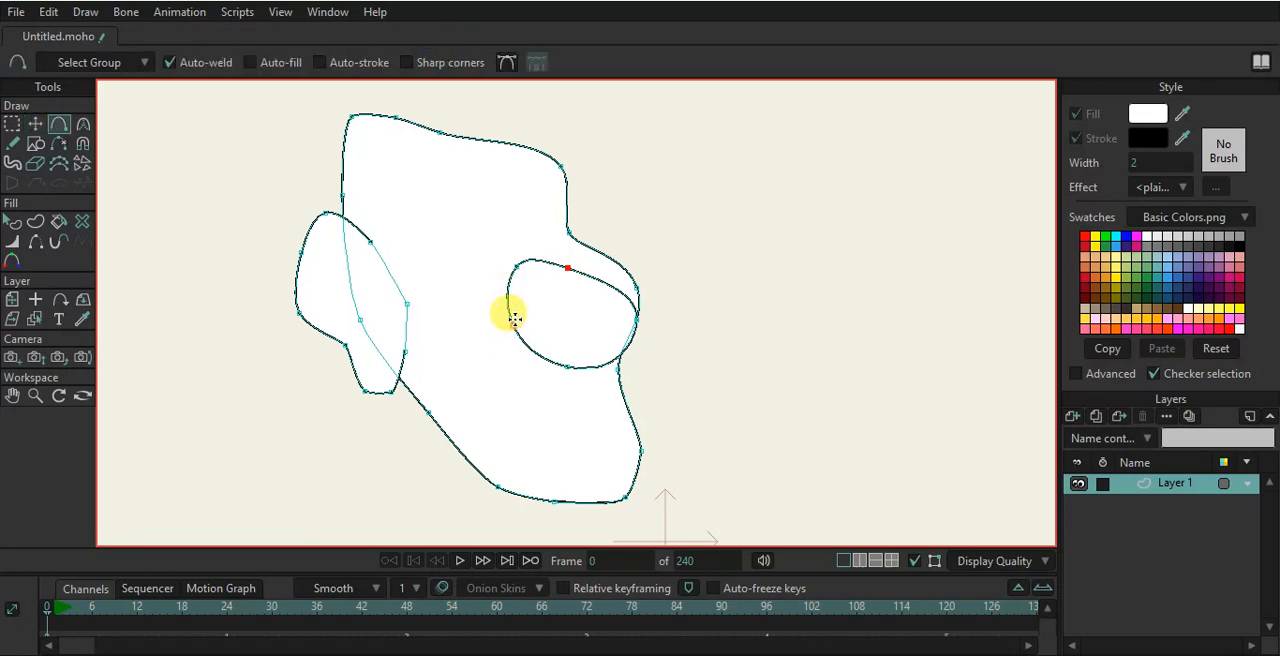
drag(510, 322, 475, 308)
drag(510, 355, 533, 330)
- Hide the stroke on the nose's top edge and shift its top-left point to the right
click(35, 241)
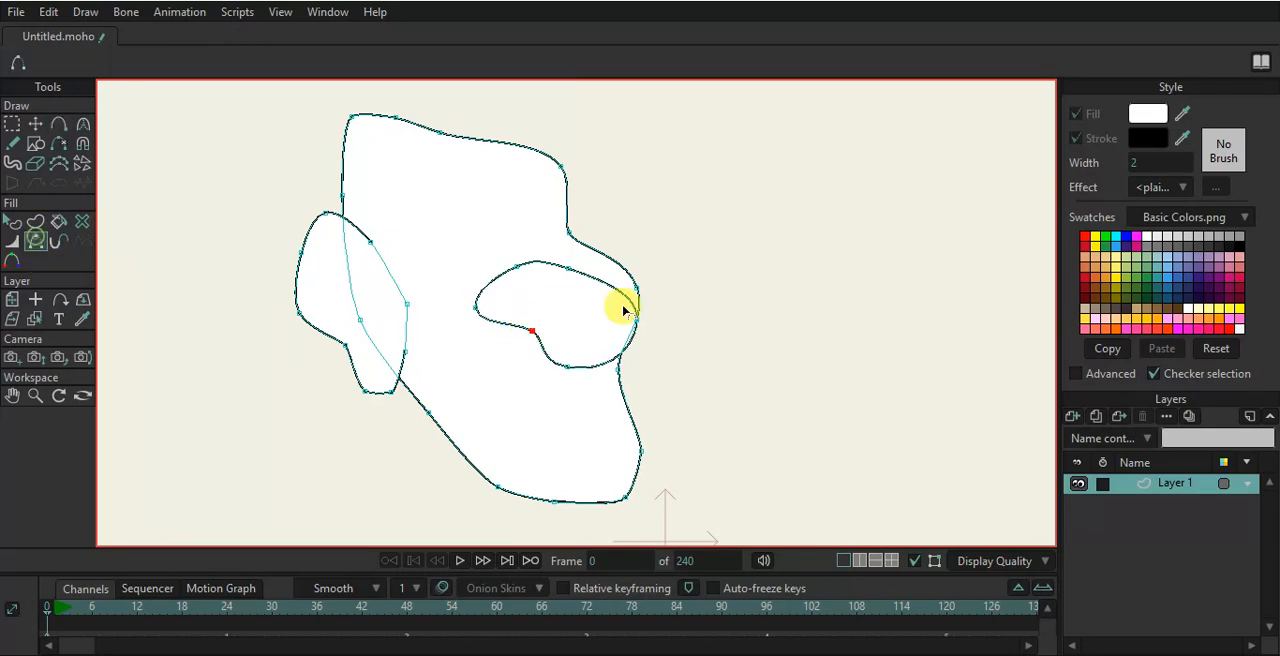
click(529, 263)
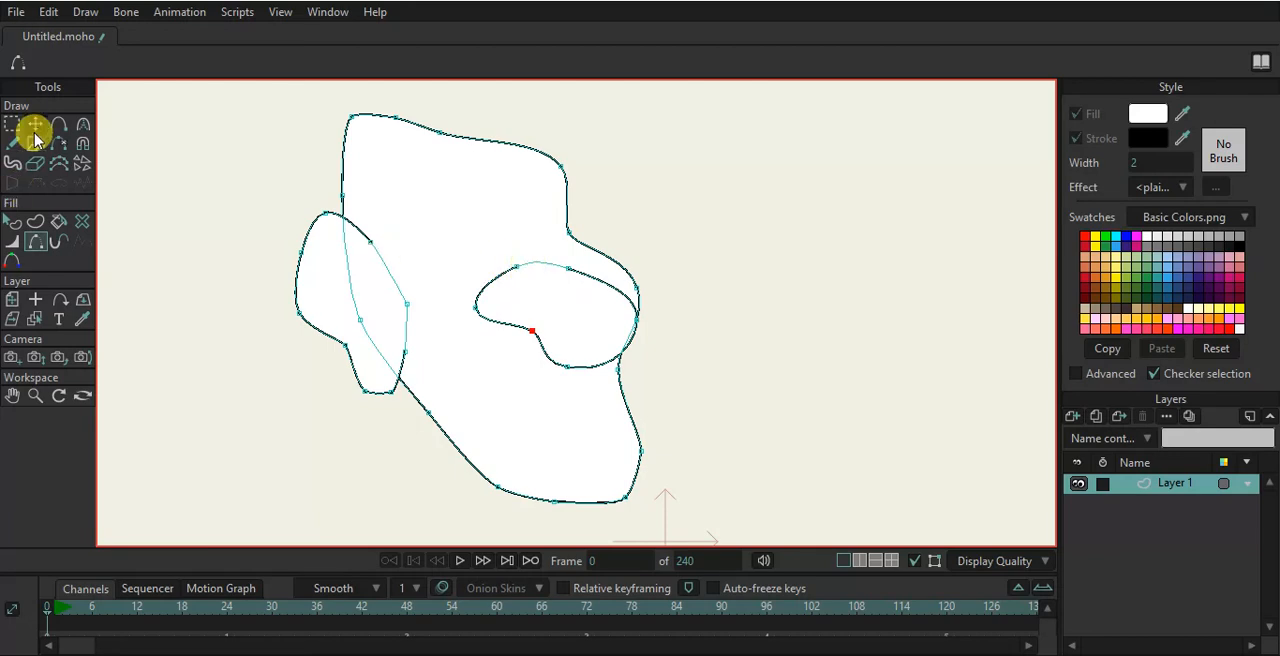
click(36, 125)
drag(521, 268, 553, 263)
- Taper the ear's inner stroke by setting the line width of its two end points to 0
click(13, 242)
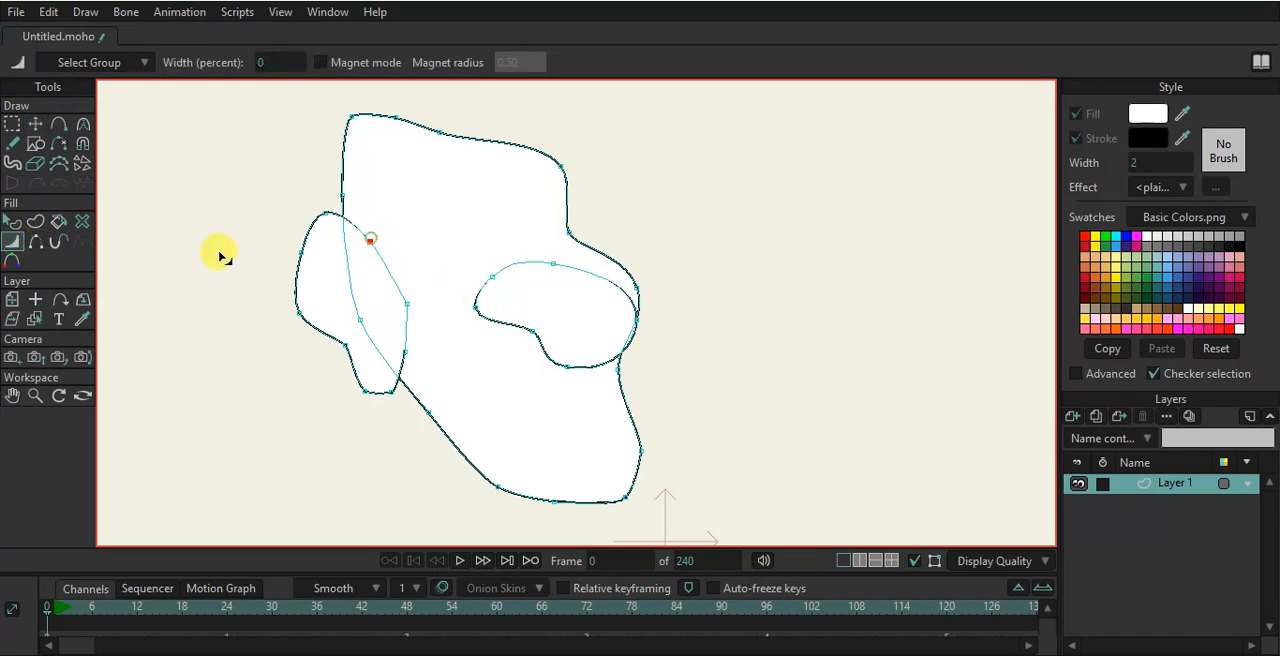
click(409, 304)
click(405, 353)
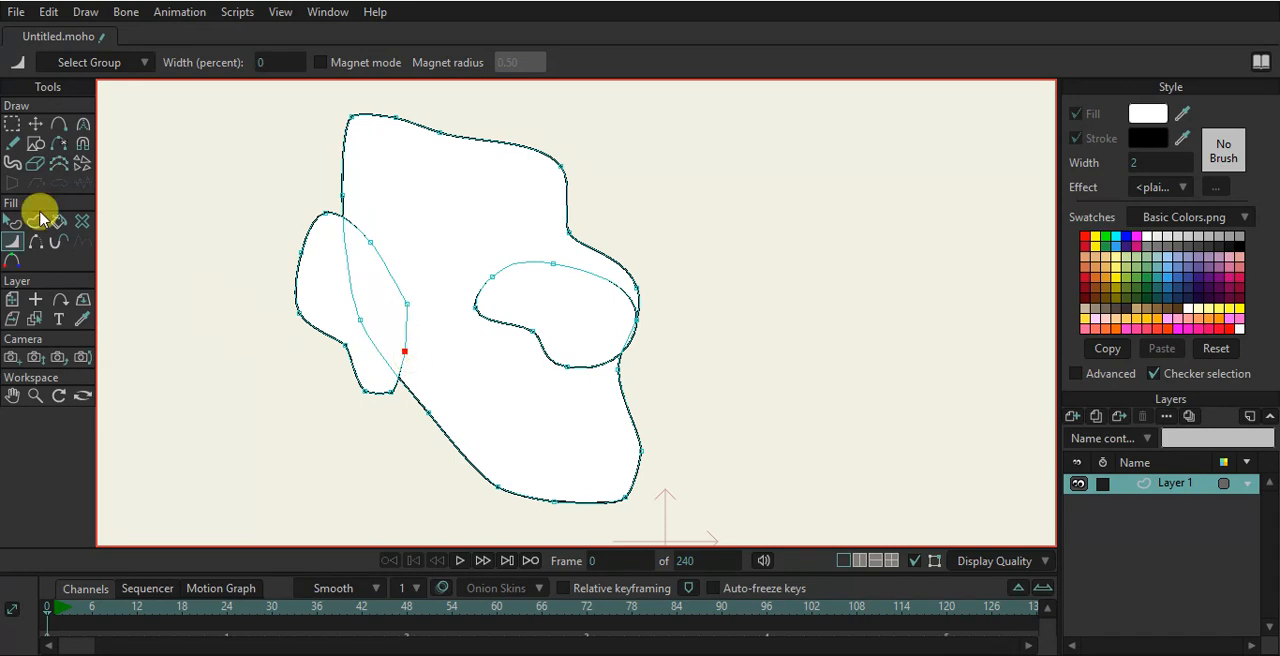
- Turn off Auto-weld and draw a freehand curve inside the ear for its inner fold
click(12, 143)
click(176, 62)
scroll(360, 265, up, 2)
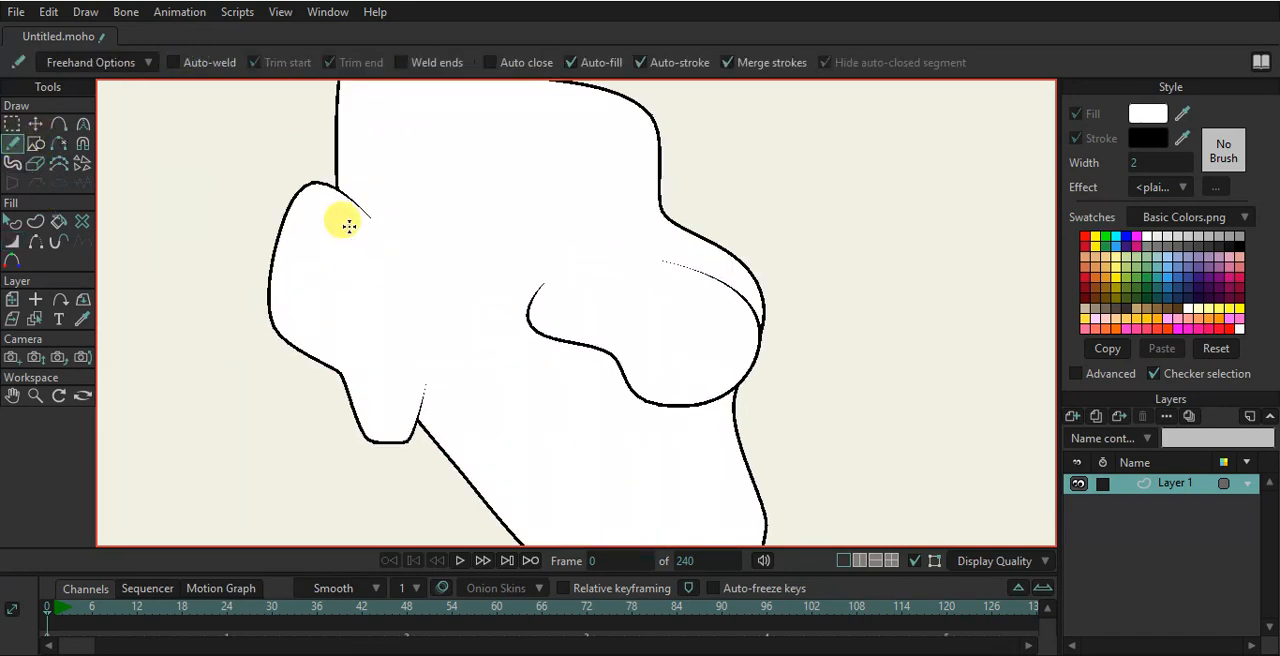
mouse_move(339, 226)
mouse_down()
mouse_move(304, 257)
mouse_move(369, 385)
mouse_move(392, 354)
mouse_move(354, 277)
mouse_up()
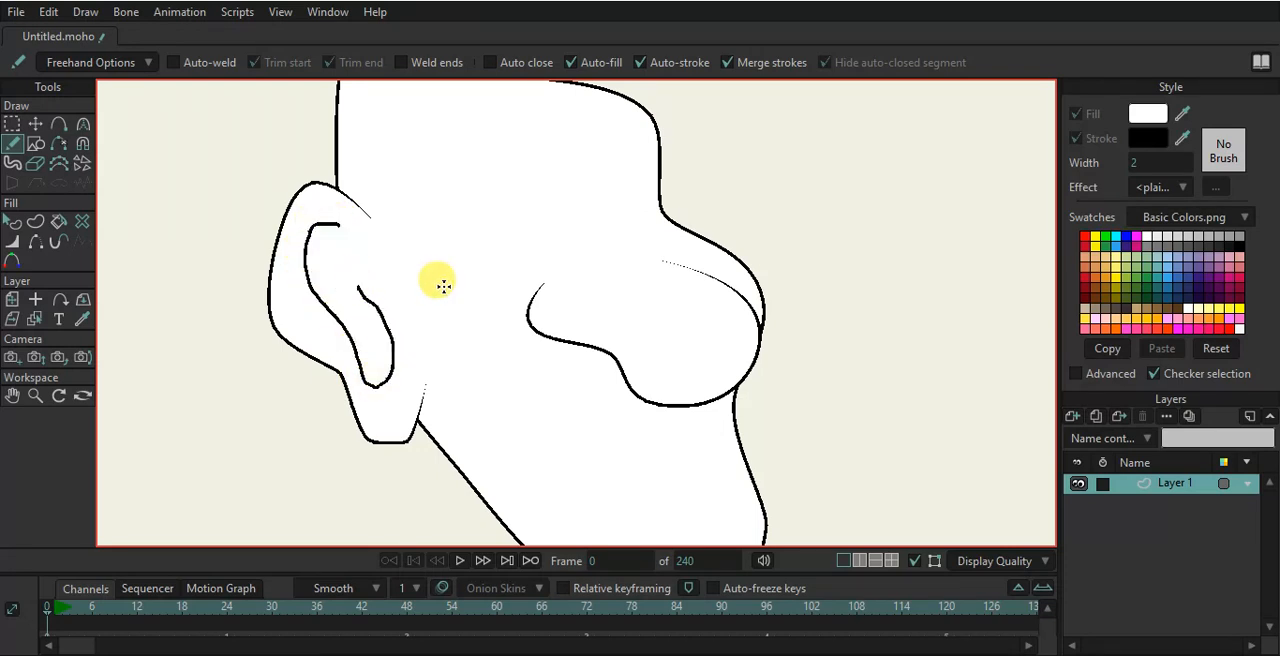
scroll(451, 283, down, 3)
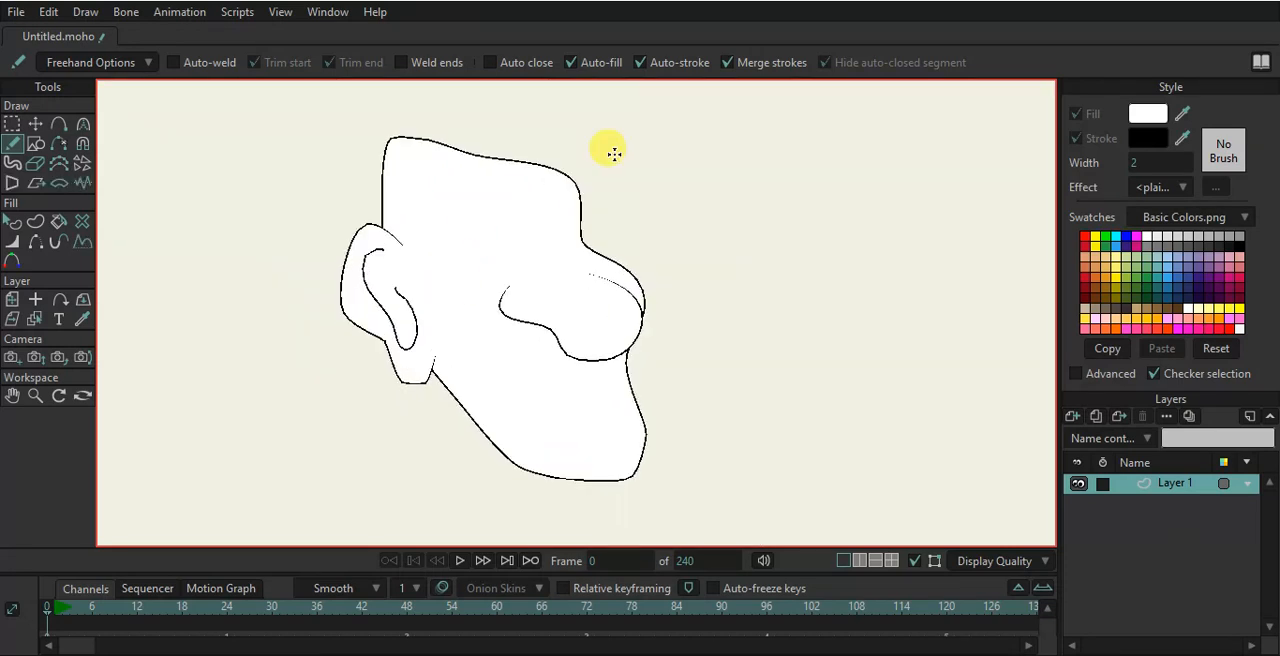
- Select the nose outline and nudge it slightly downward
click(32, 122)
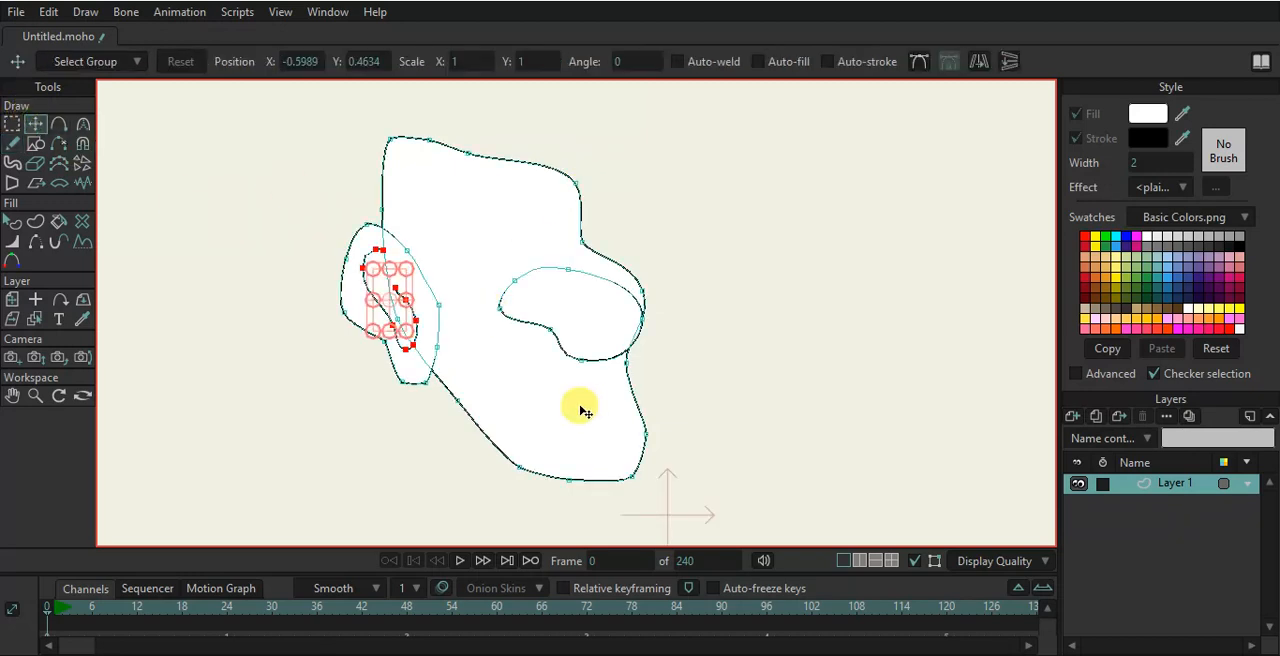
double_click(567, 340)
drag(577, 334, 579, 346)
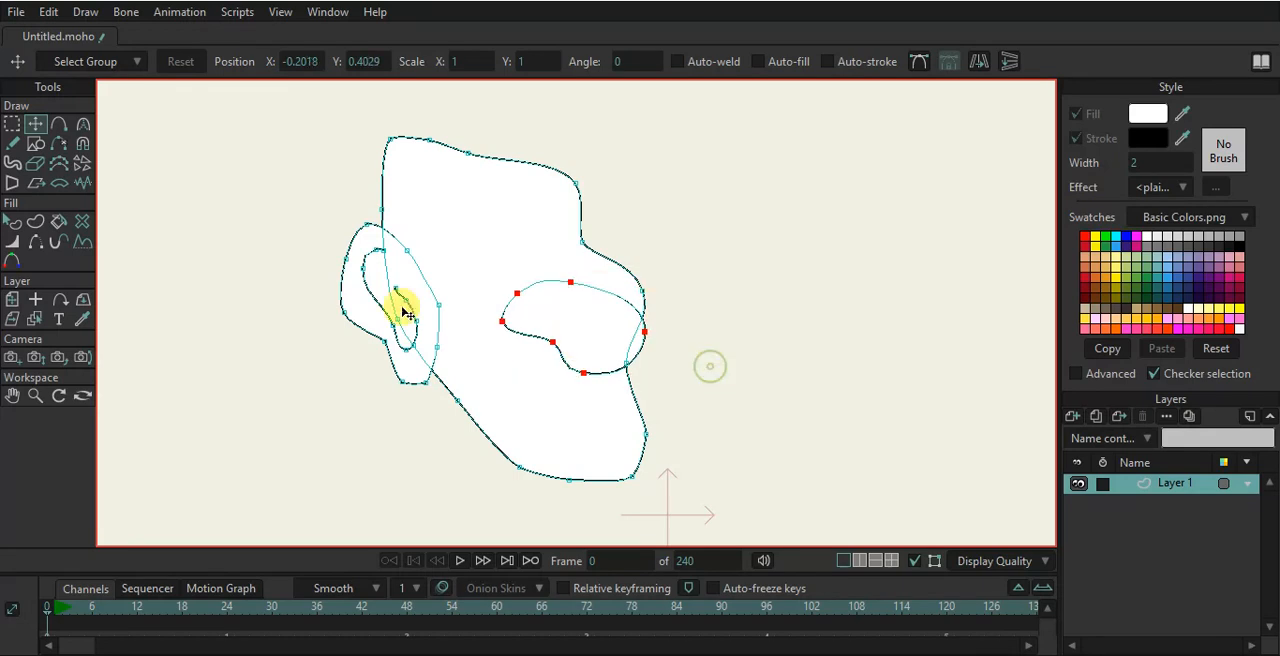
click(706, 365)
- Thicken the nose's lower stroke with the line width tool
click(15, 242)
mouse_move(677, 346)
mouse_down()
mouse_move(729, 346)
mouse_move(706, 346)
mouse_up()
drag(552, 341, 590, 340)
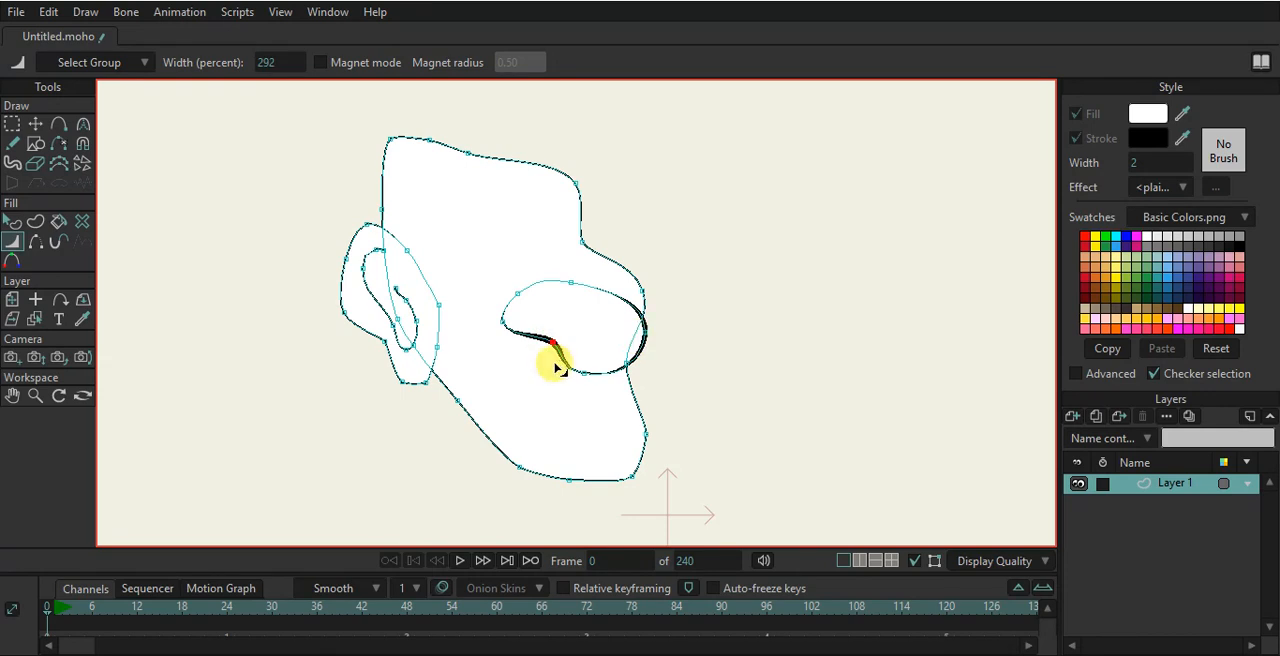
- Draw a tall narrow rectangle below the head for the neck
click(35, 143)
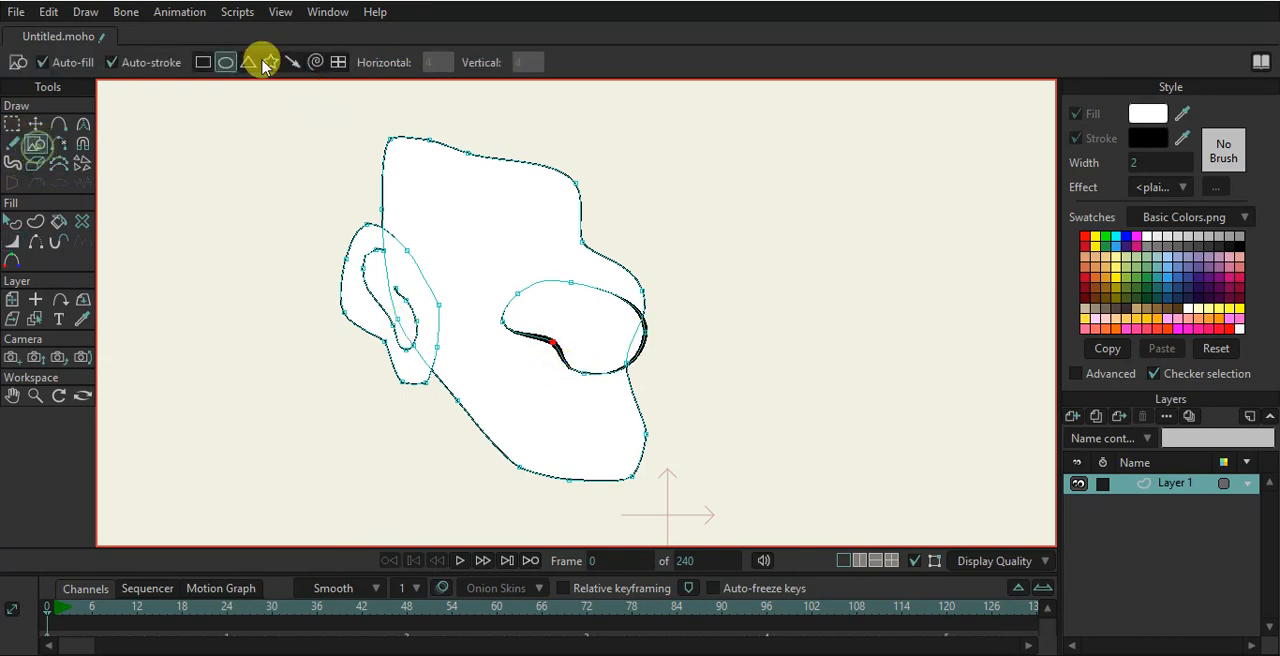
scroll(466, 254, up, 1)
scroll(466, 254, down, 2)
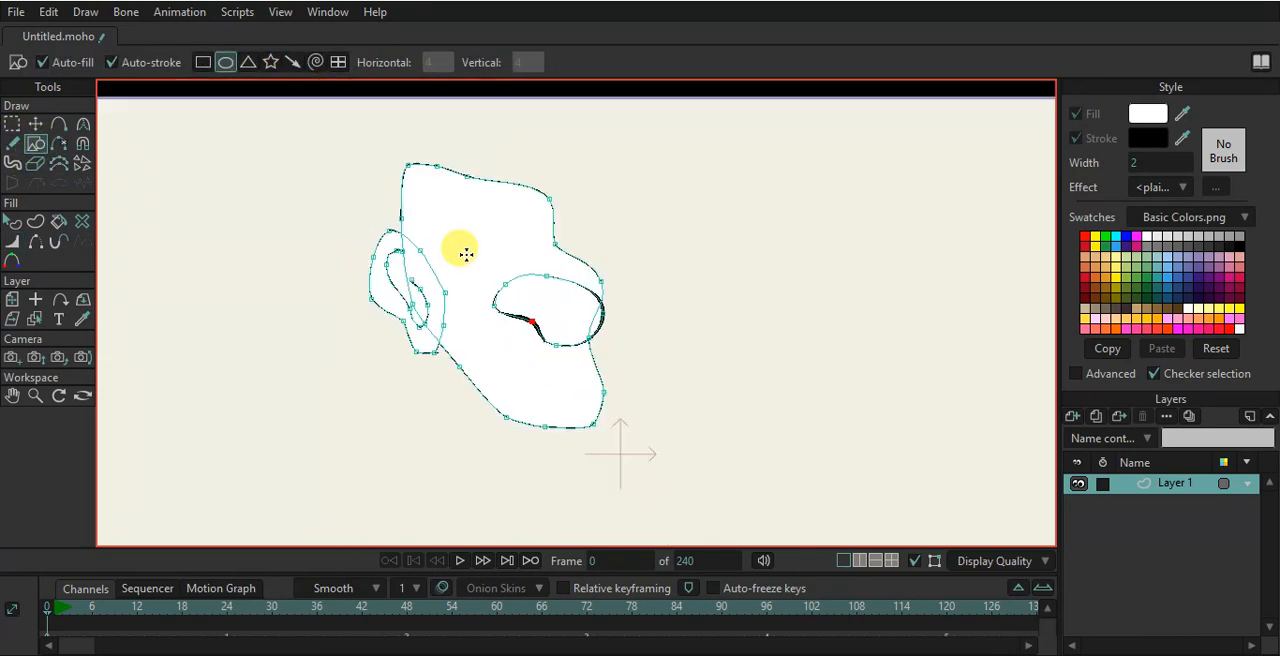
scroll(509, 335, down, 1)
drag(509, 335, 524, 247)
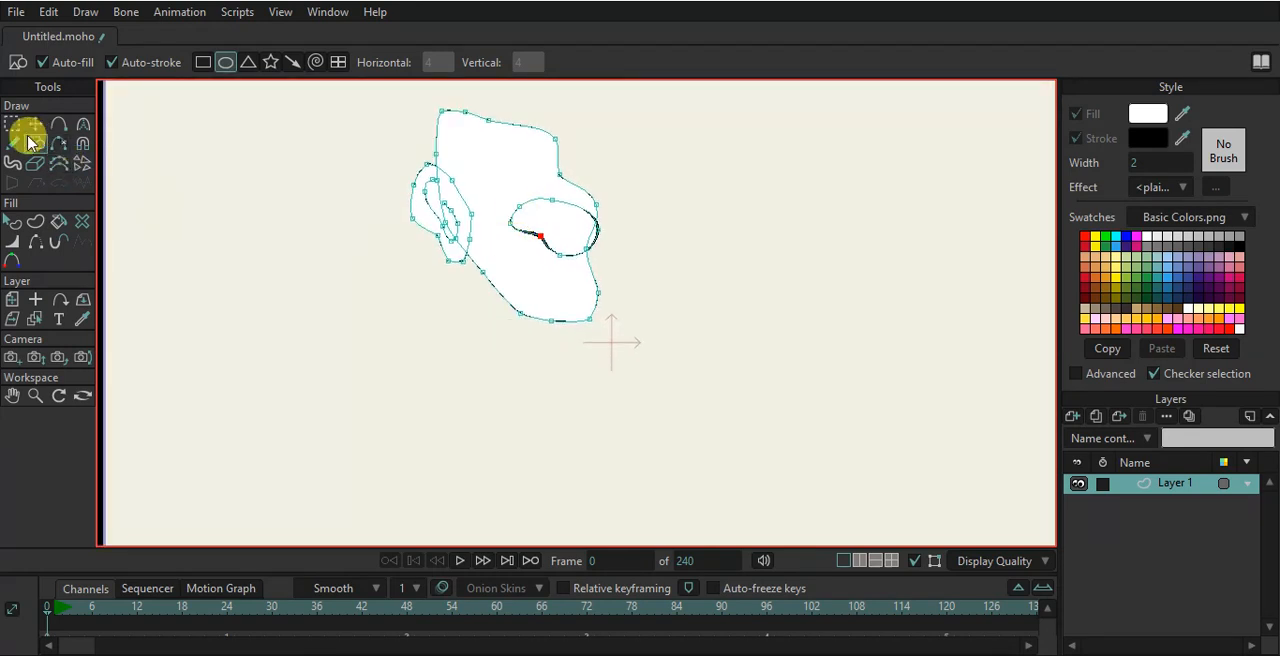
click(203, 62)
drag(485, 279, 510, 379)
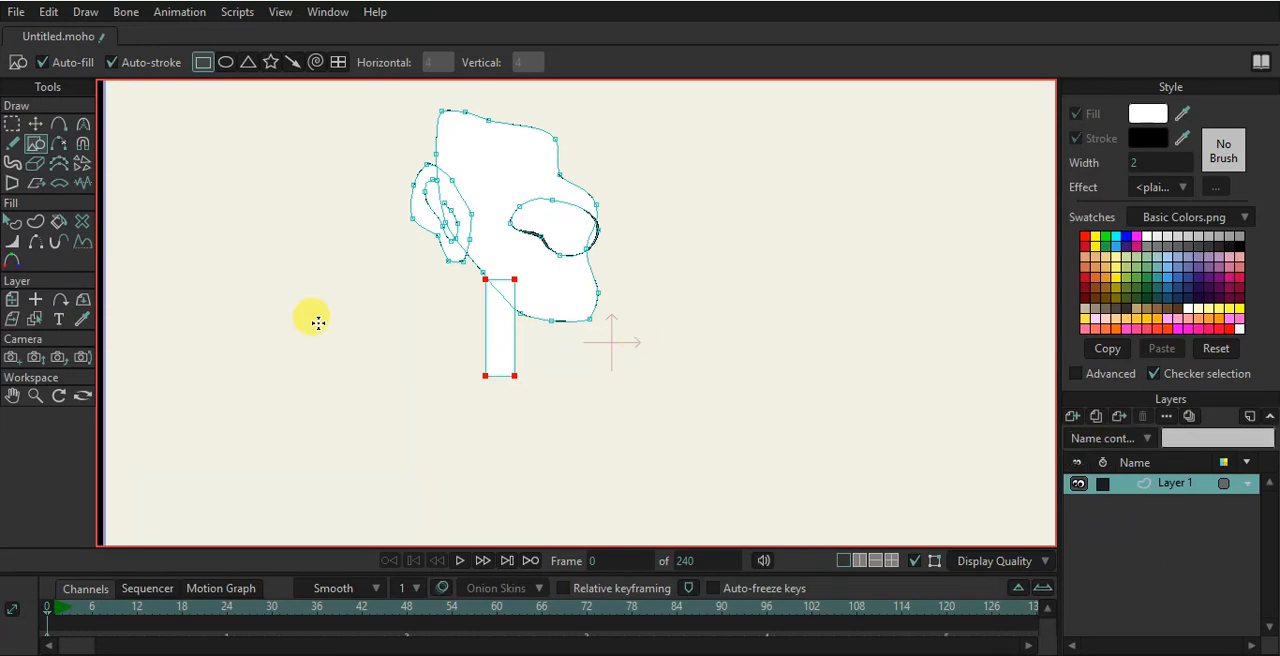
- Move the neck rectangle's corners to slant it into a neck under the head
scroll(576, 405, up, 2)
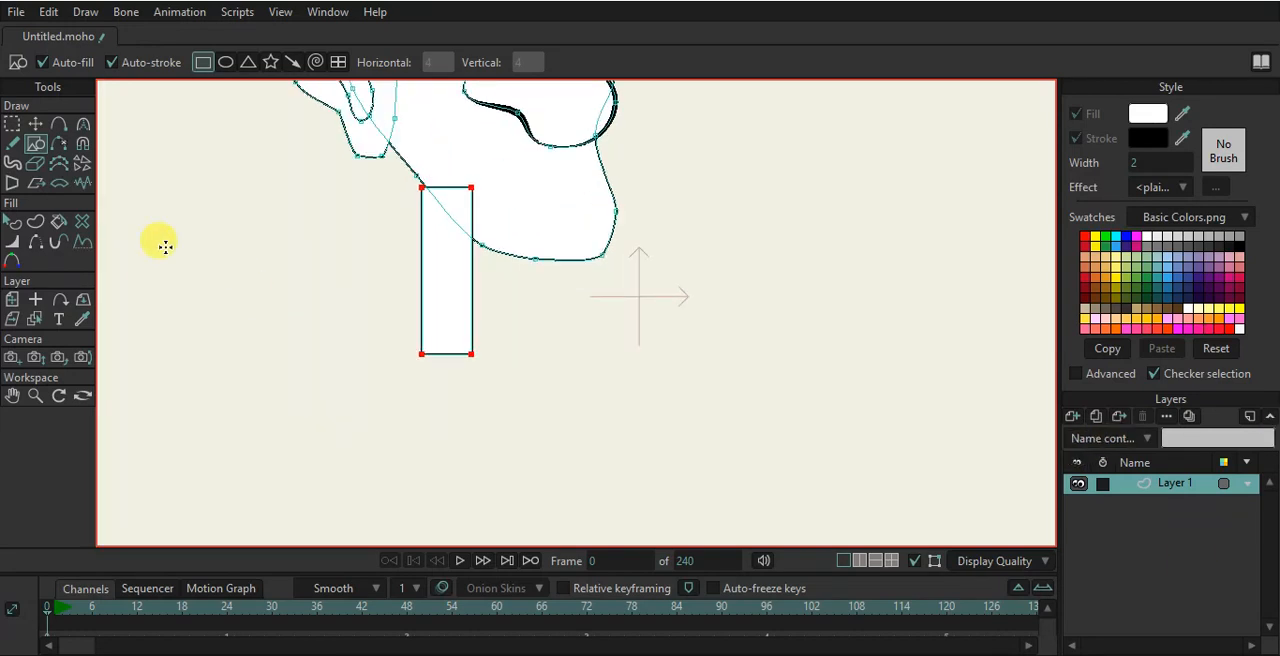
click(35, 123)
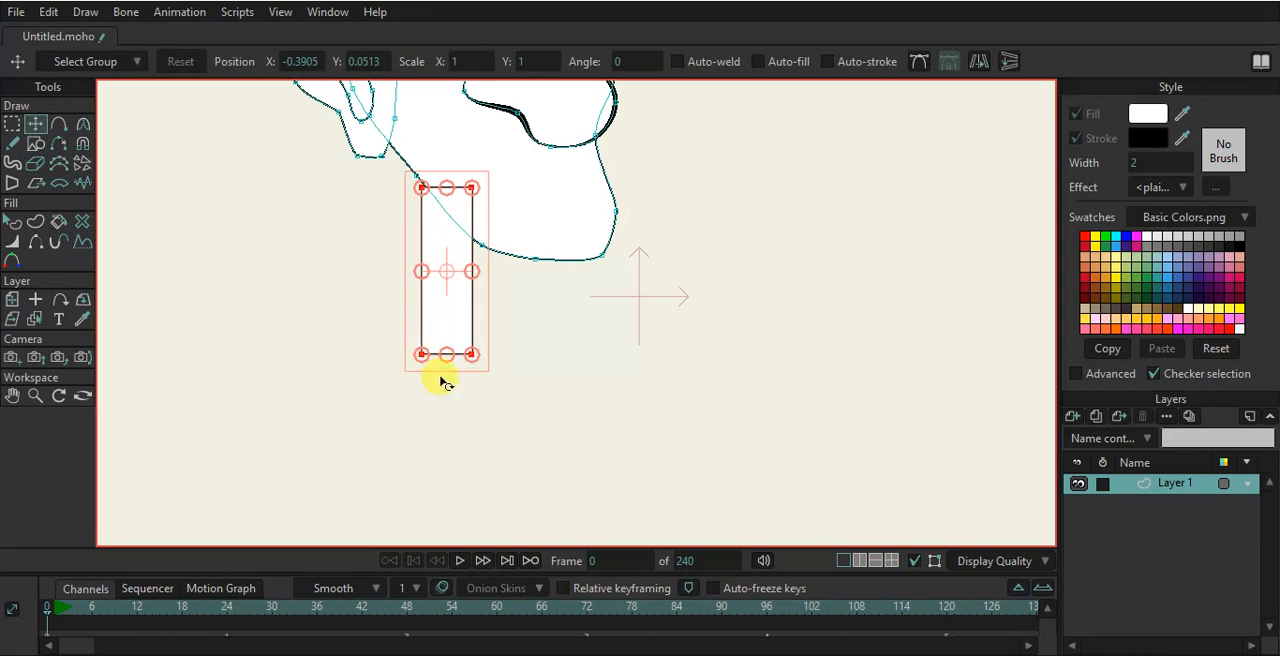
drag(421, 355, 362, 310)
drag(423, 192, 471, 192)
drag(486, 333, 445, 289)
drag(336, 310, 345, 327)
drag(503, 213, 490, 210)
drag(422, 317, 426, 323)
scroll(484, 292, down, 5)
scroll(484, 292, up, 1)
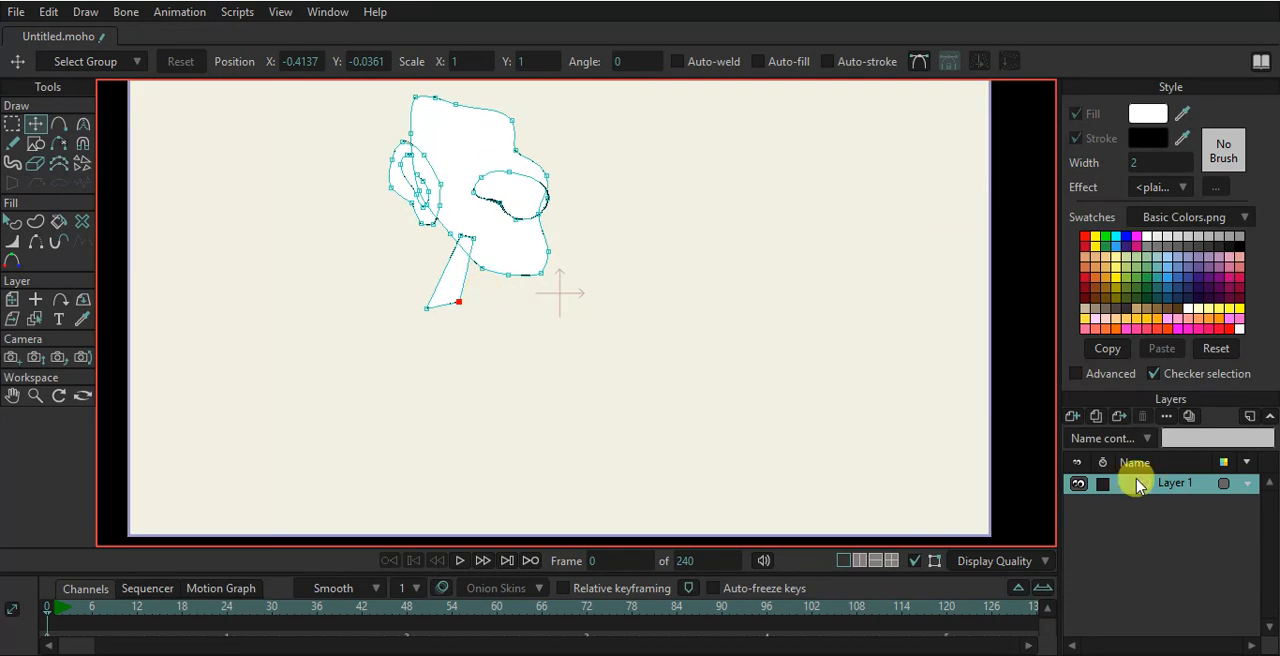
- Select all points, then scale the layer down to about 0.41 and move it higher in the frame
key(ctrl+a)
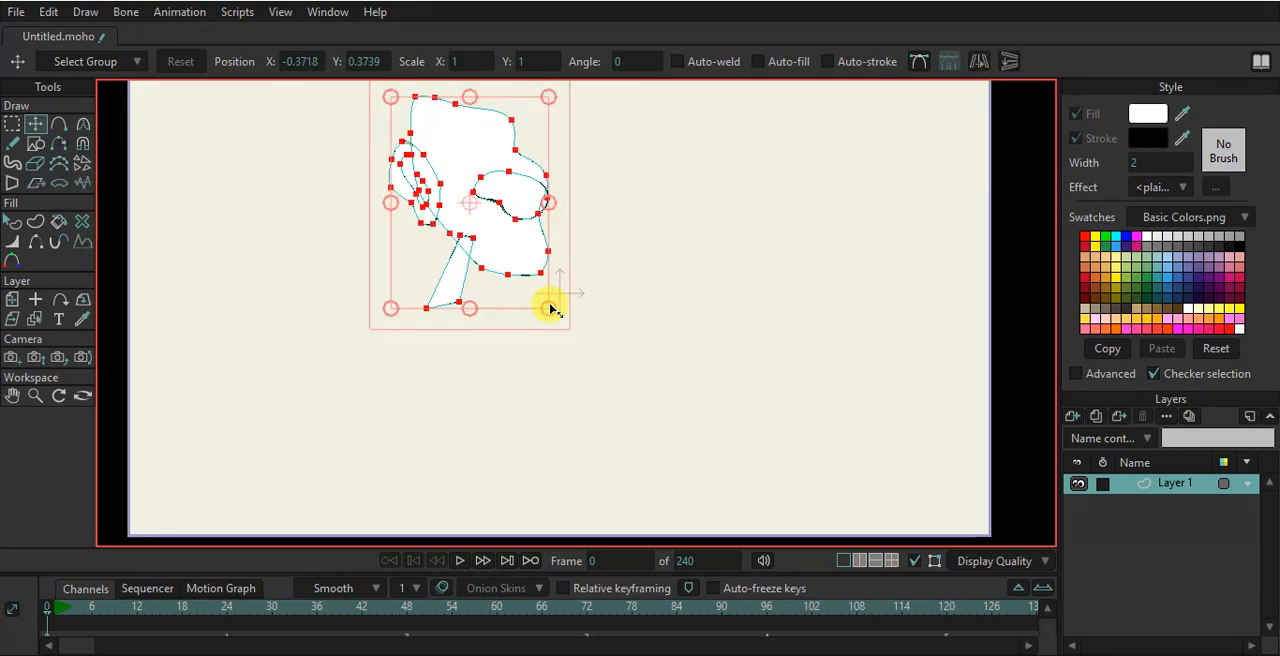
click(12, 299)
drag(655, 311, 625, 296)
drag(535, 258, 523, 160)
- Draw a rectangle below the neck for the torso
scroll(526, 177, up, 2)
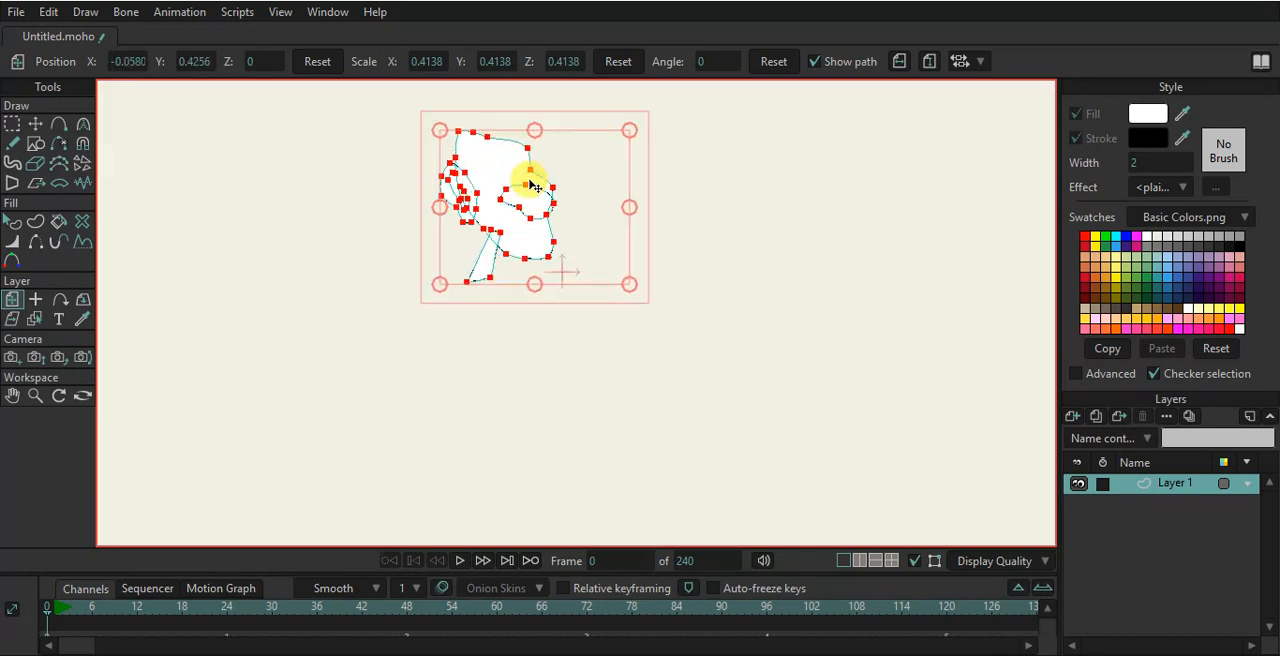
click(35, 143)
scroll(441, 441, up, 1)
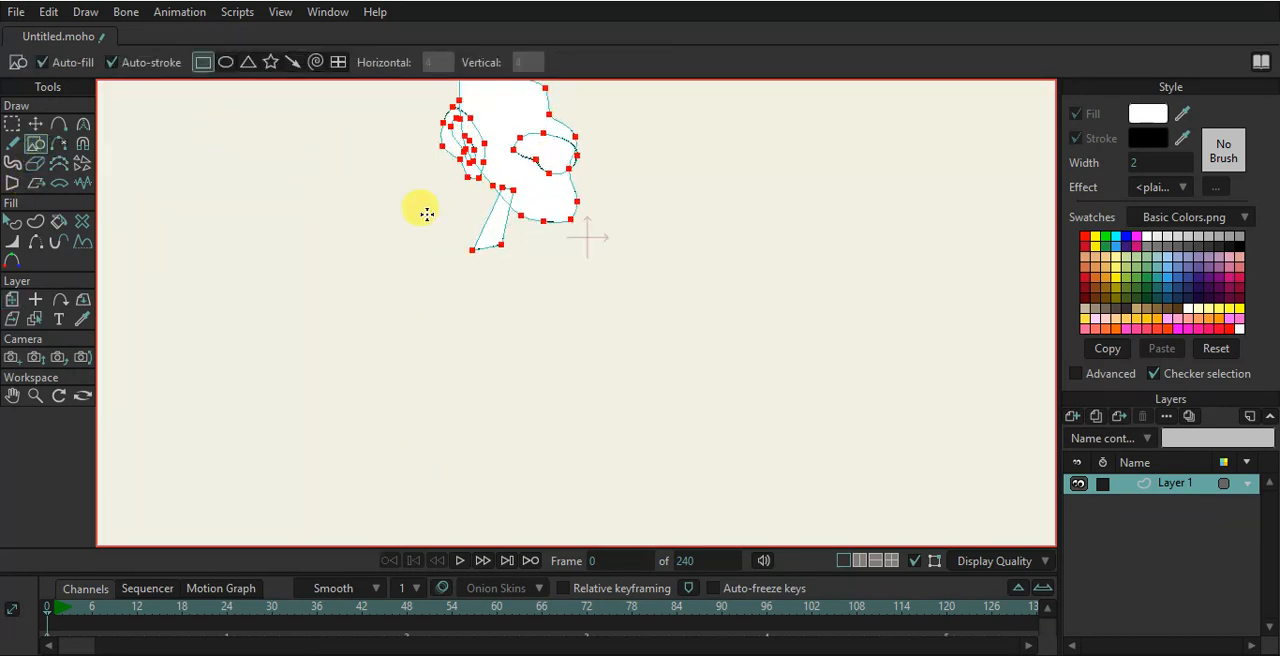
mouse_move(447, 246)
mouse_down()
mouse_move(506, 297)
mouse_move(540, 351)
mouse_up()
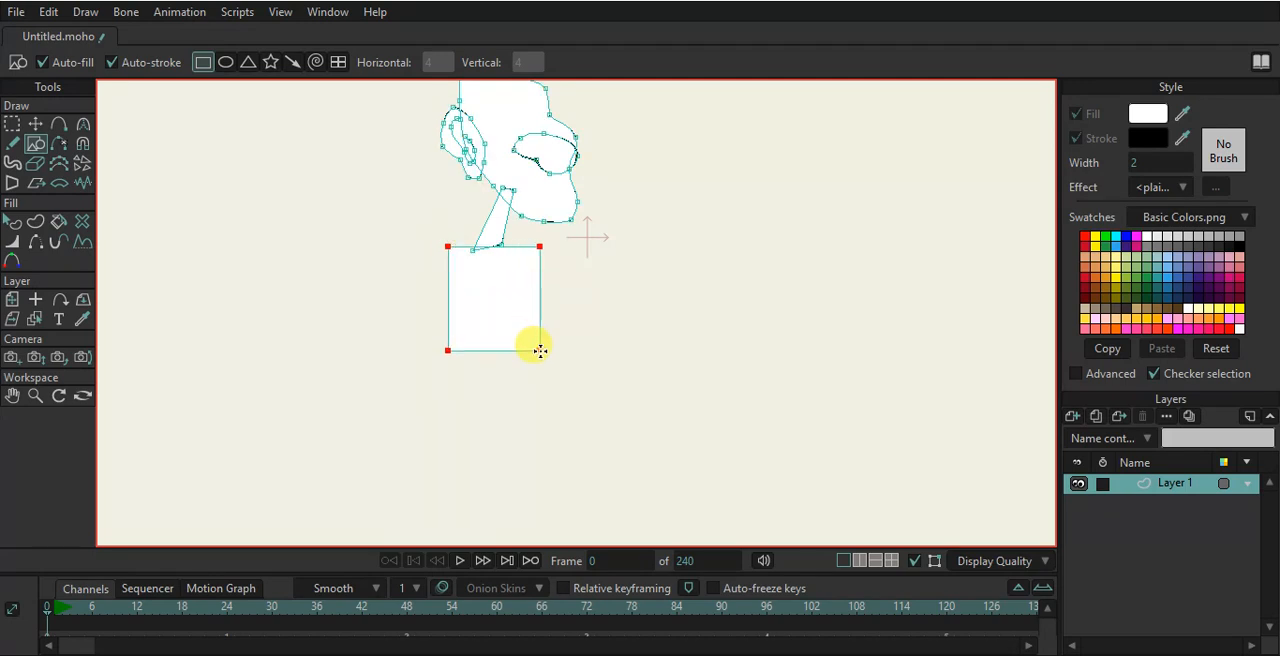
- Move the torso rectangle's corners to tilt it into a slanted quadrilateral
click(36, 126)
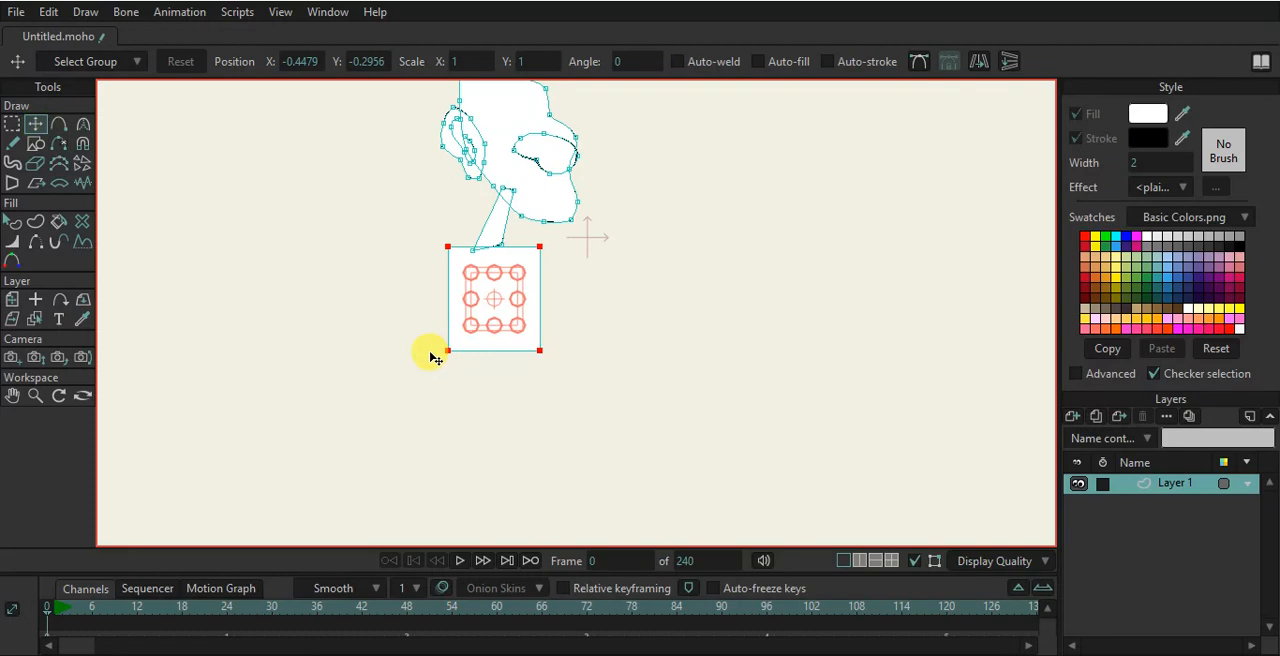
drag(449, 350, 468, 333)
drag(452, 250, 444, 268)
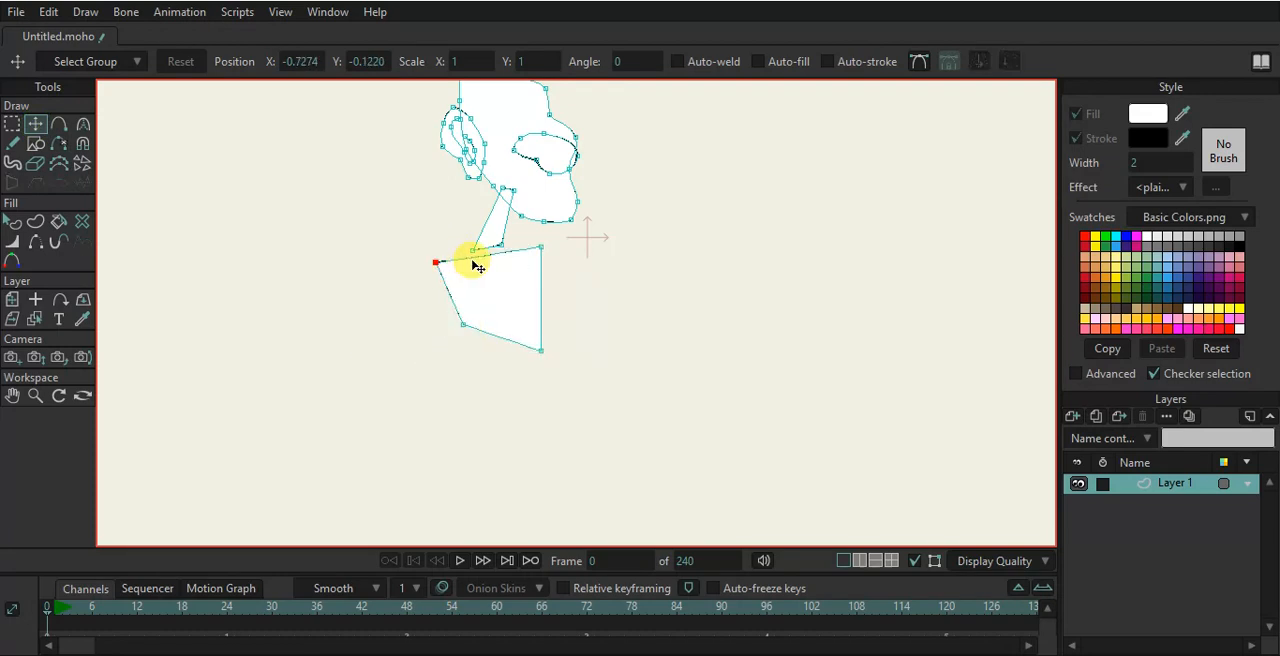
scroll(520, 255, up, 3)
drag(556, 248, 544, 234)
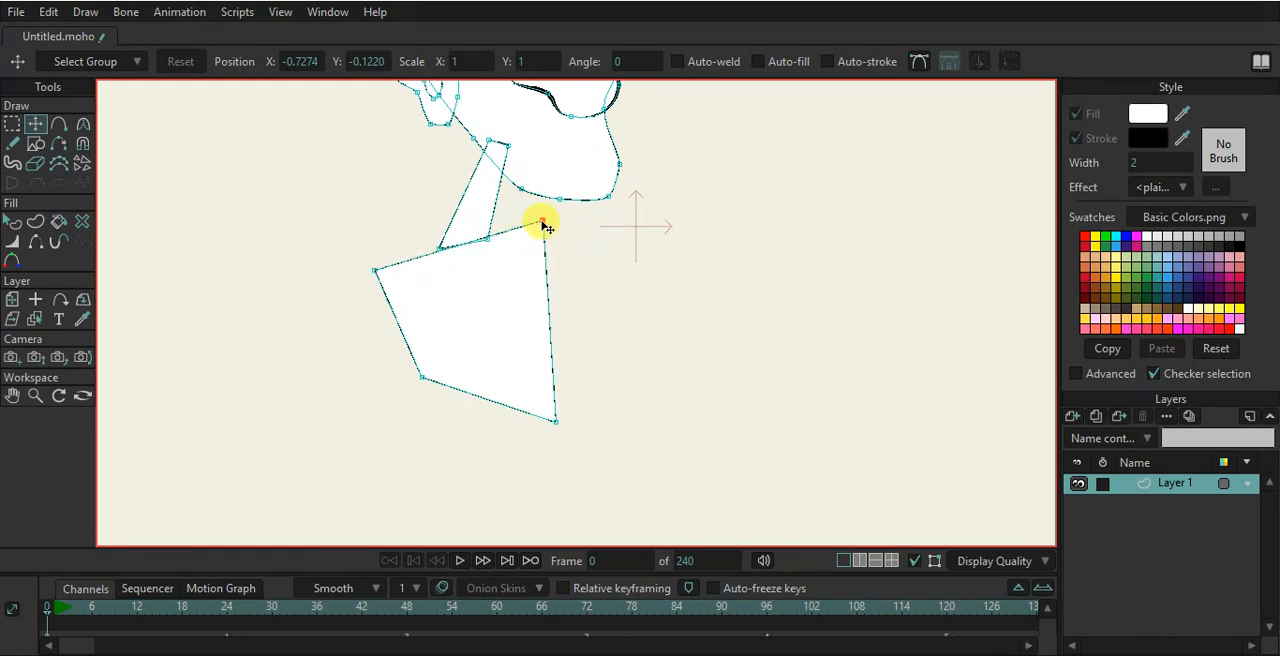
- Add points along the torso's top and right edges and pull the right side inward
key(a)
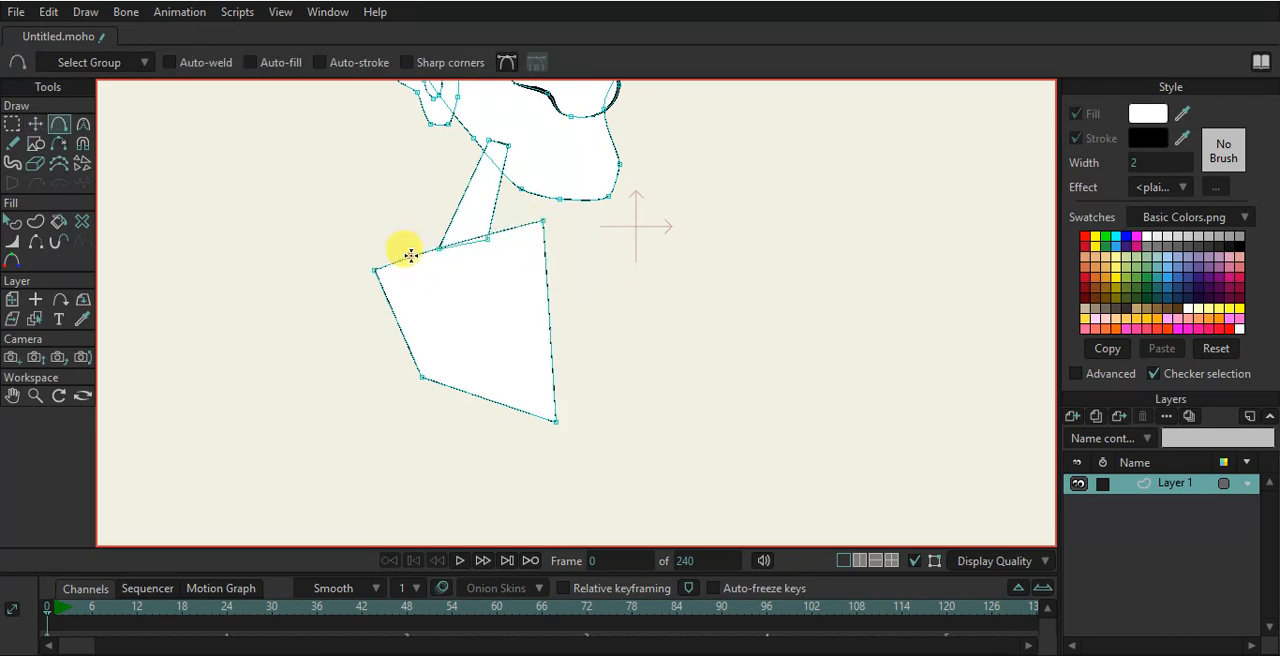
click(422, 270)
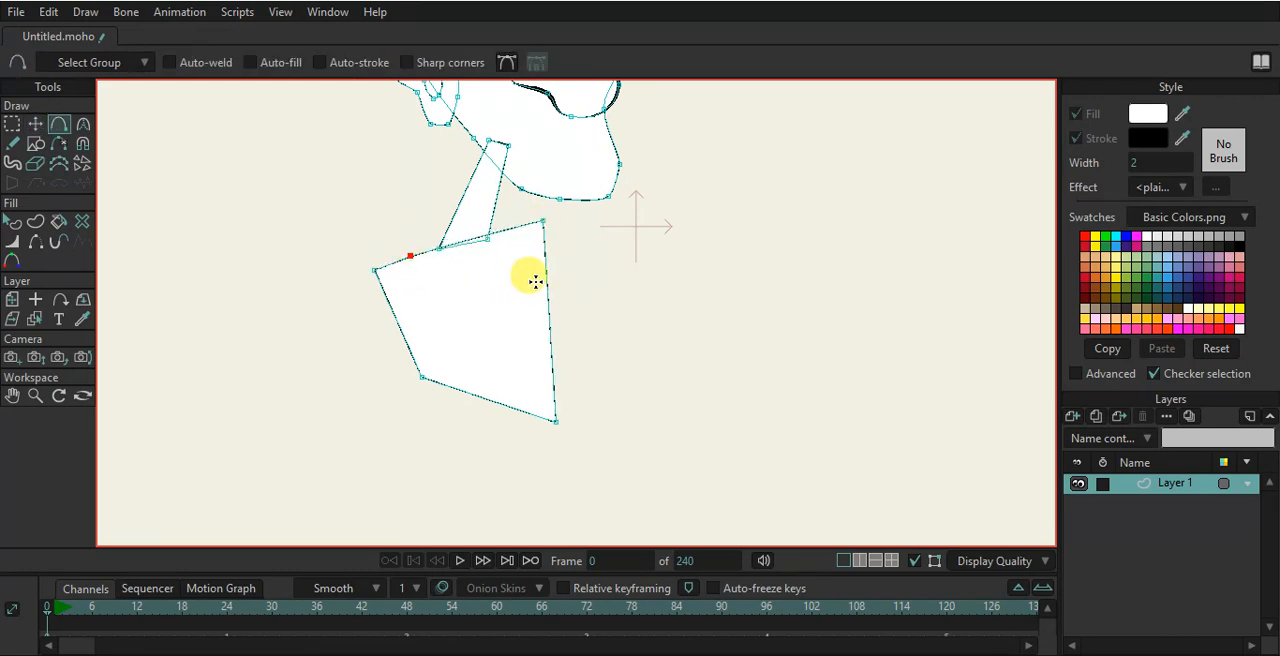
click(33, 123)
drag(561, 226, 560, 390)
key(a)
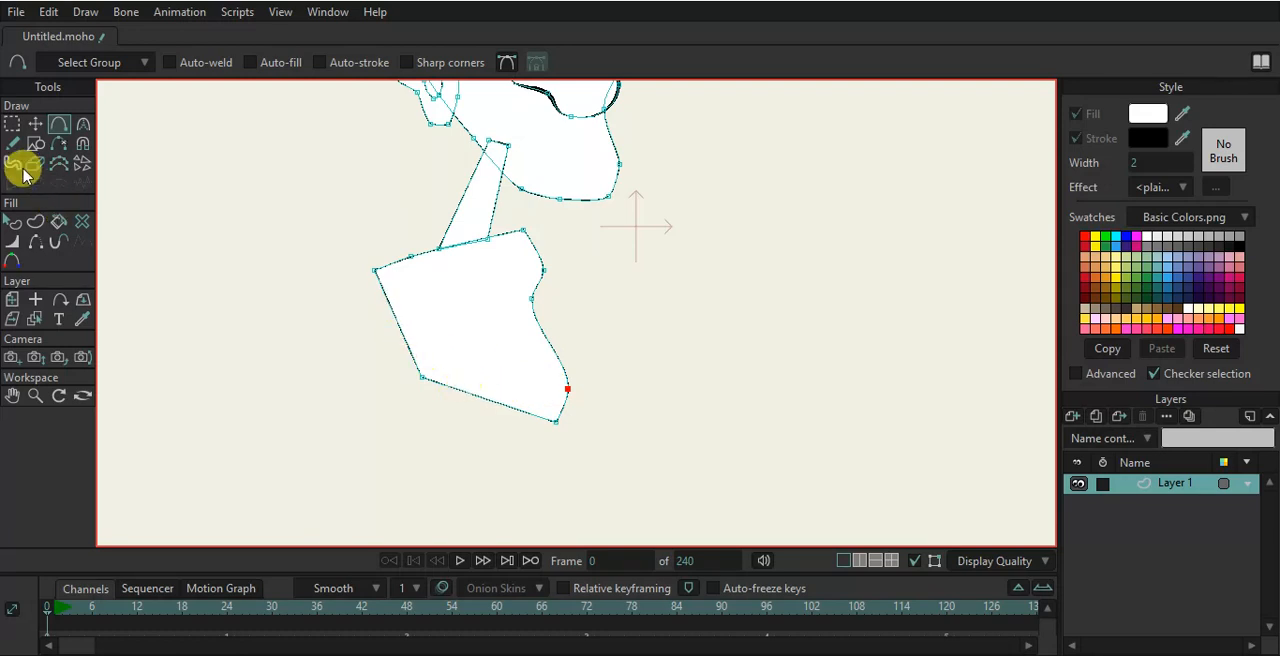
- Move the torso's left points to round it into a tapered bottom
click(34, 123)
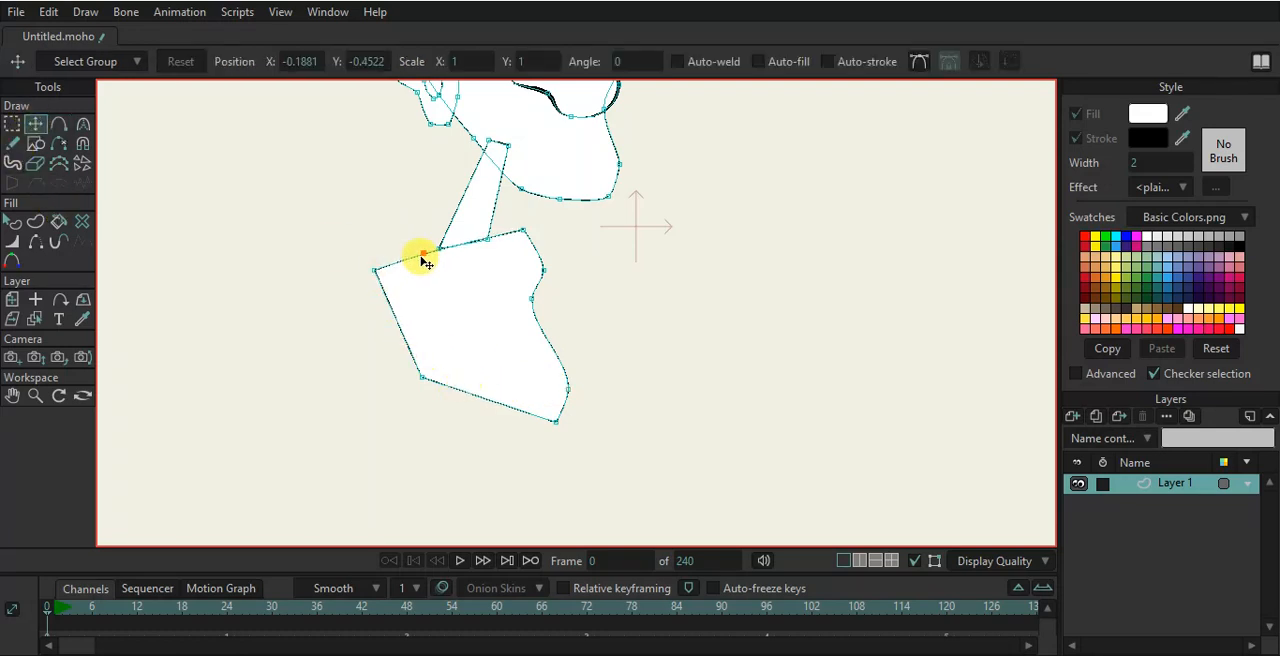
drag(396, 272, 428, 287)
drag(430, 376, 484, 492)
key(a)
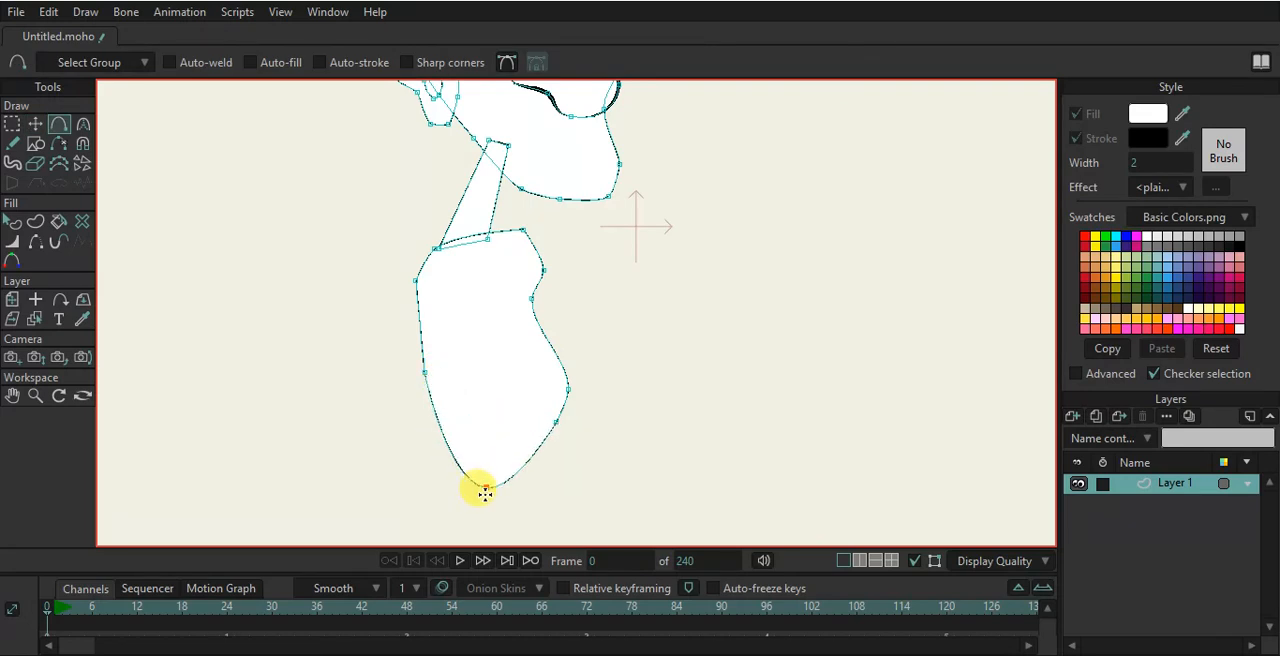
- Fine-tune the torso's outline points to smooth its sides and bottom
click(36, 124)
drag(423, 384, 415, 379)
drag(538, 235, 521, 243)
drag(414, 284, 407, 281)
key(c)
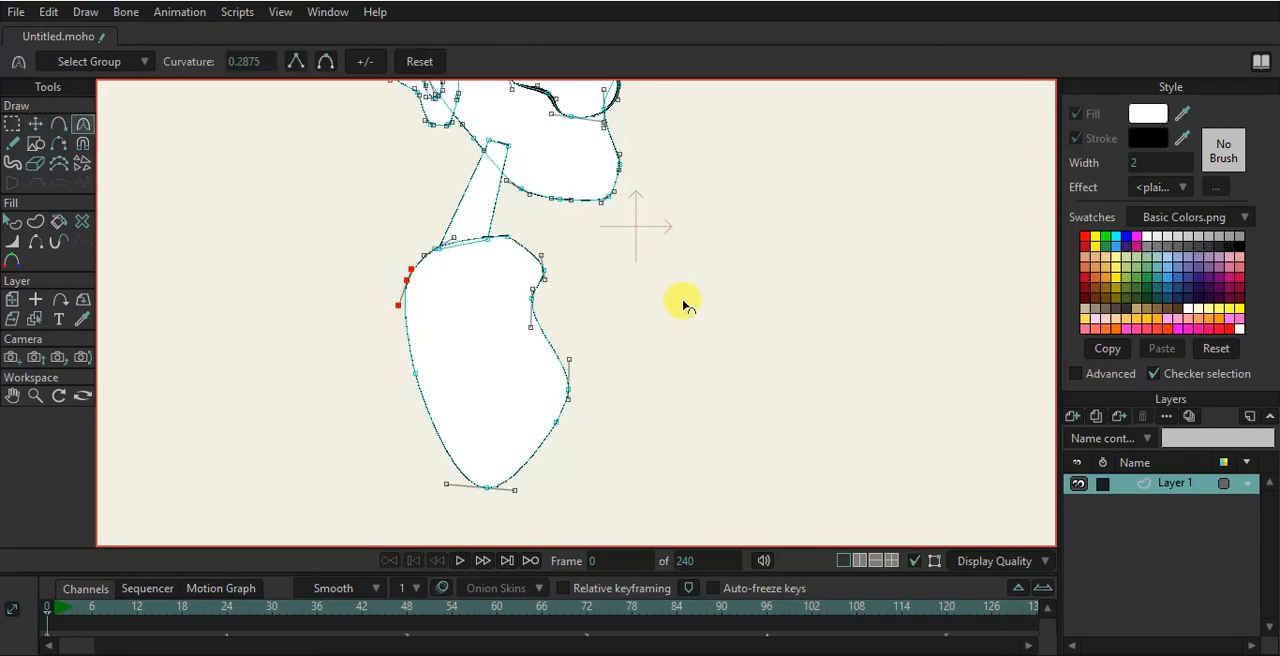
click(35, 124)
drag(561, 428, 580, 471)
drag(497, 490, 488, 497)
drag(571, 465, 563, 487)
drag(571, 401, 583, 420)
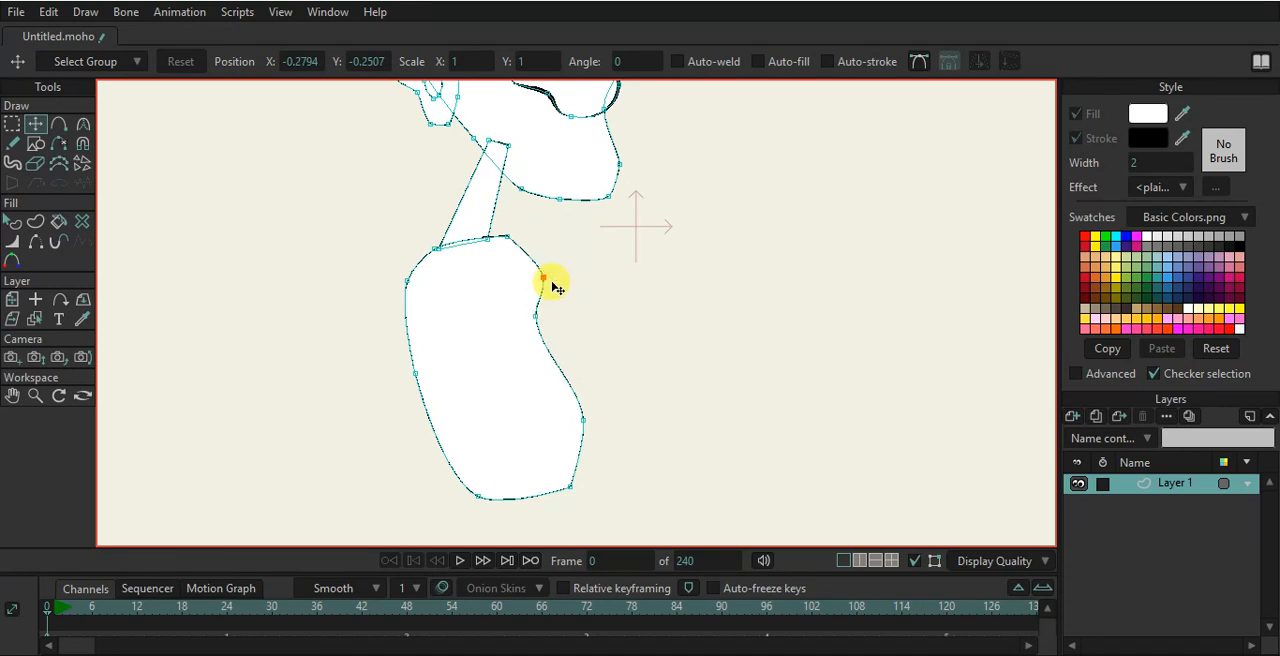
- Adjust the torso's left-side and bottom points to finish its contour
drag(422, 390, 426, 395)
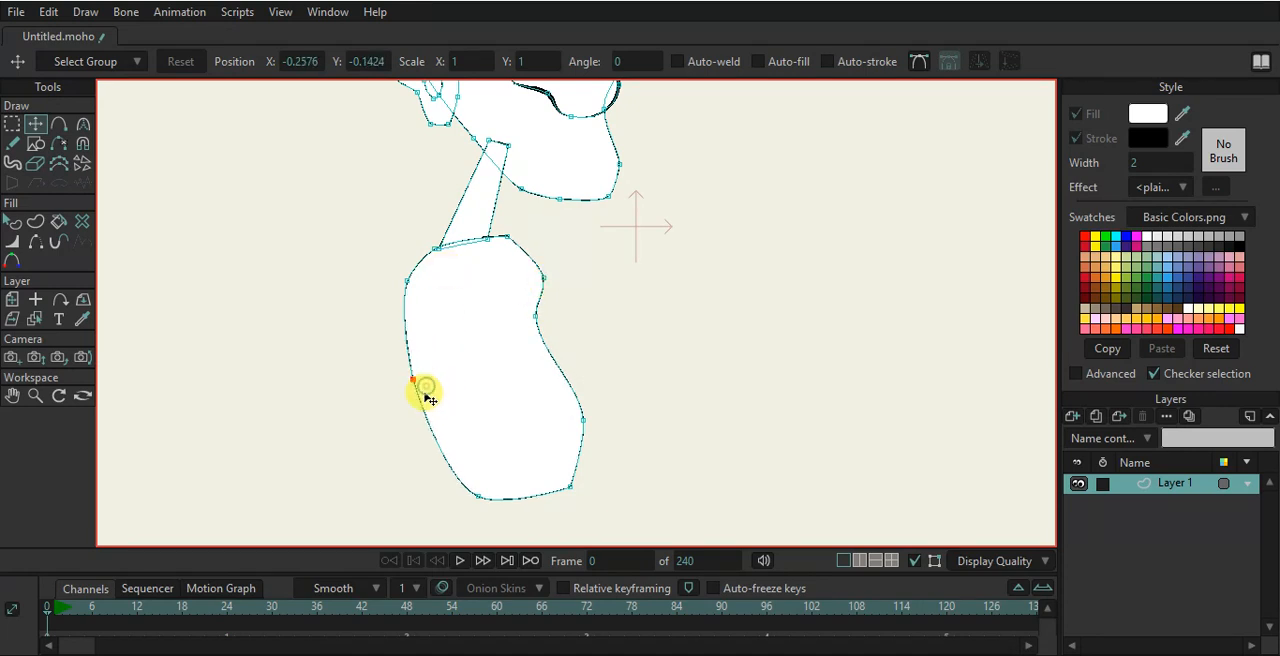
drag(420, 291, 431, 280)
drag(419, 378, 423, 381)
scroll(474, 337, down, 2)
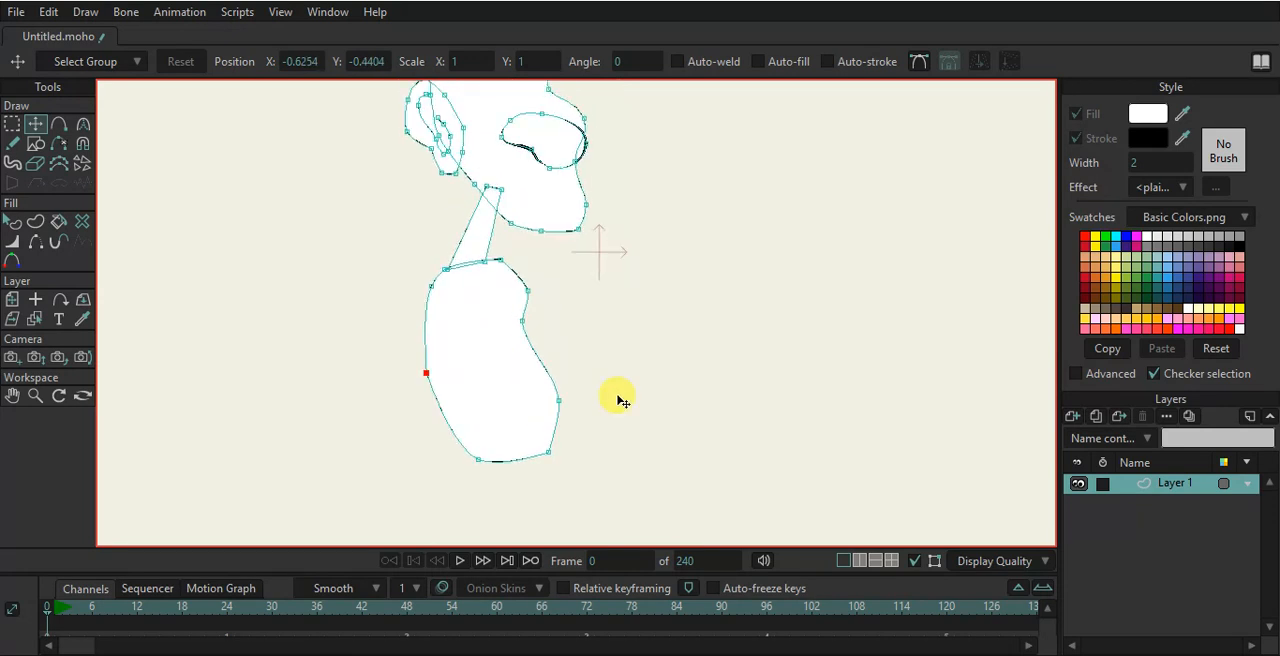
drag(477, 461, 477, 465)
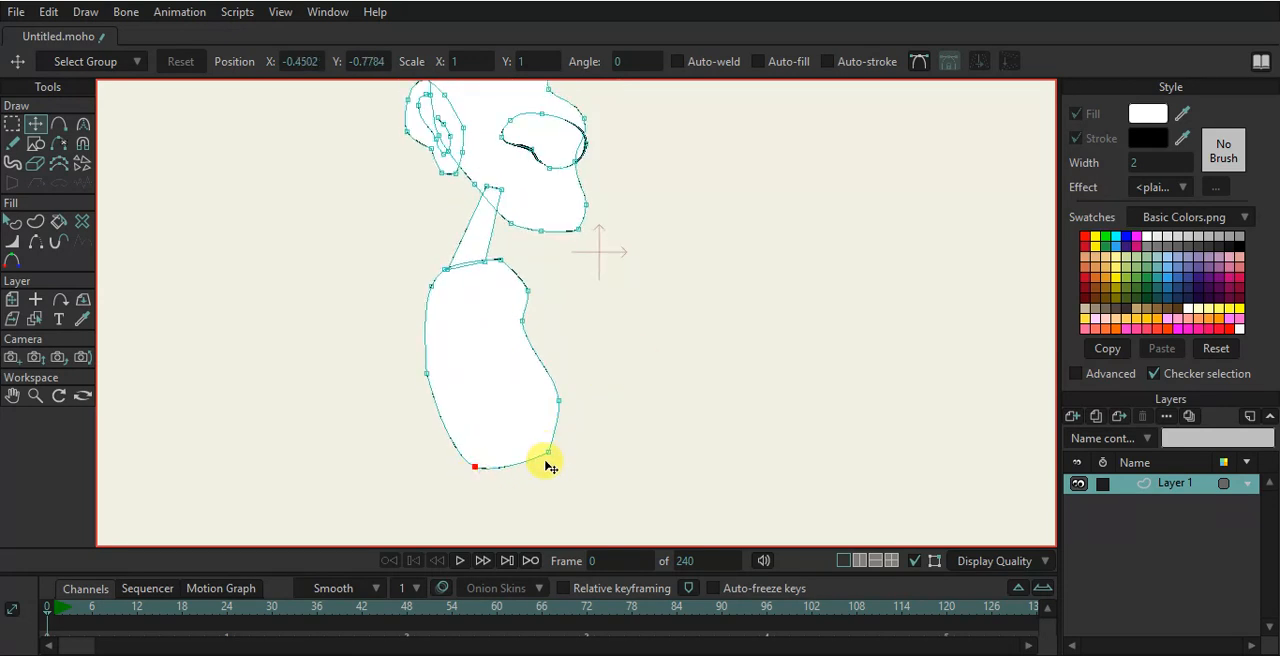
click(477, 466)
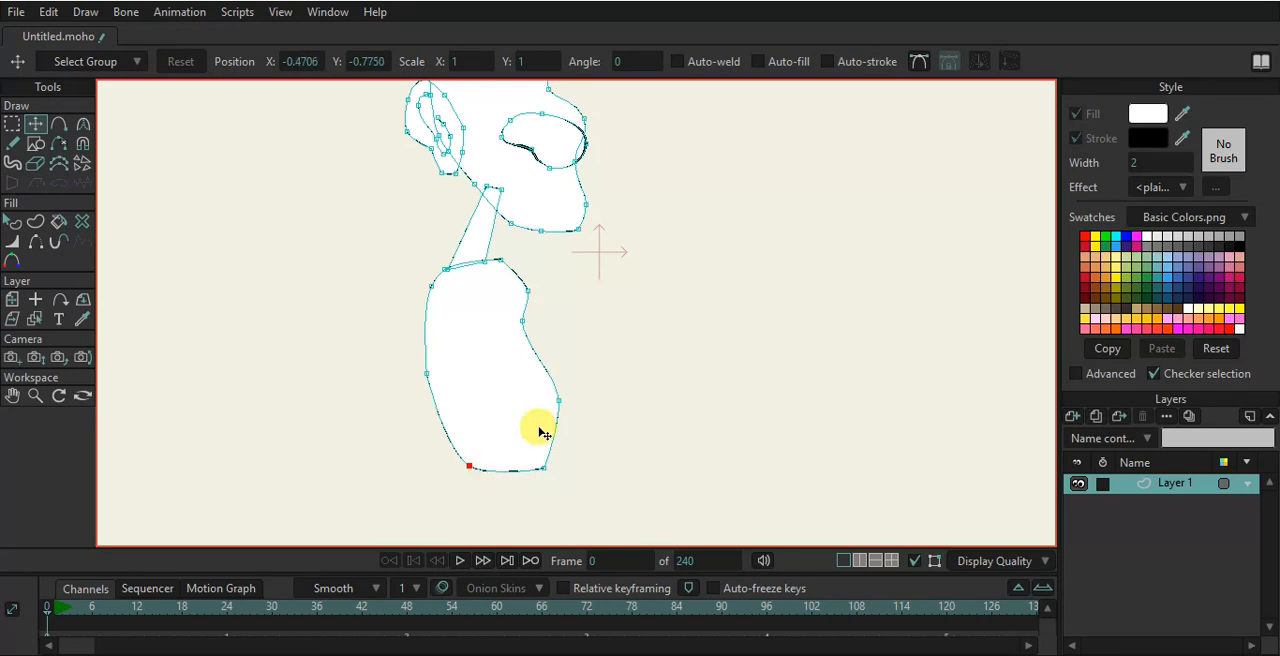
- Add a new vector layer, Layer 2, and reselect Layer 1
scroll(537, 430, down, 3)
scroll(540, 432, up, 3)
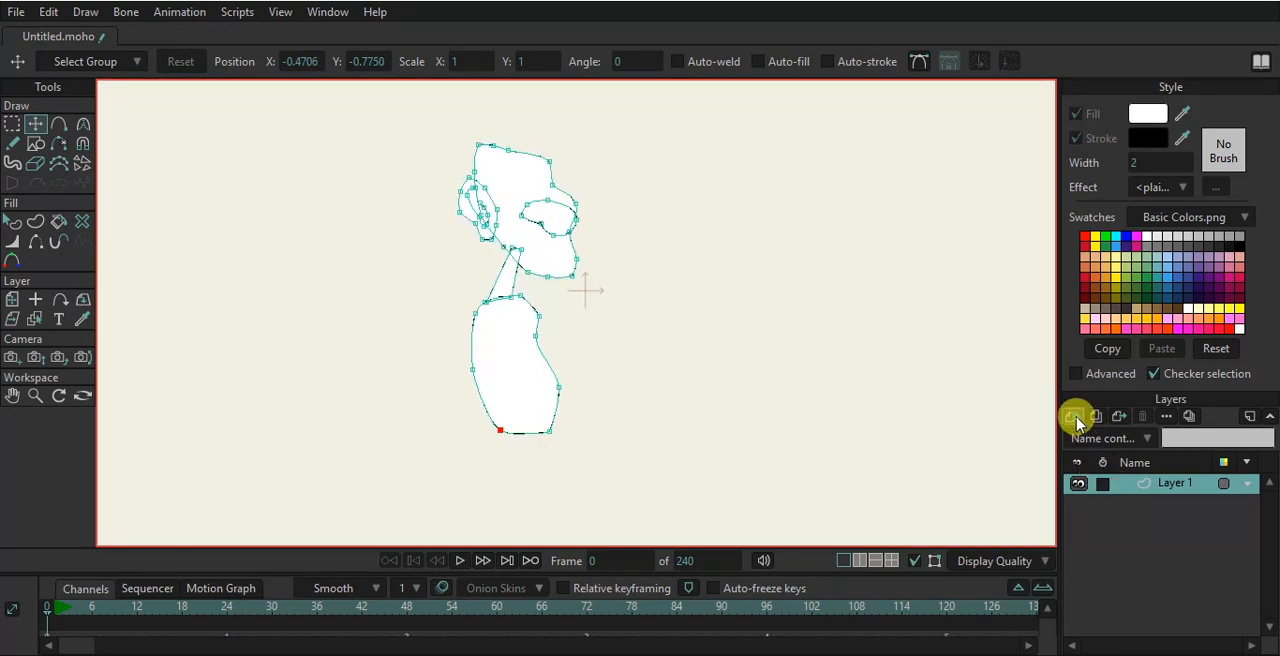
click(1073, 416)
click(1086, 446)
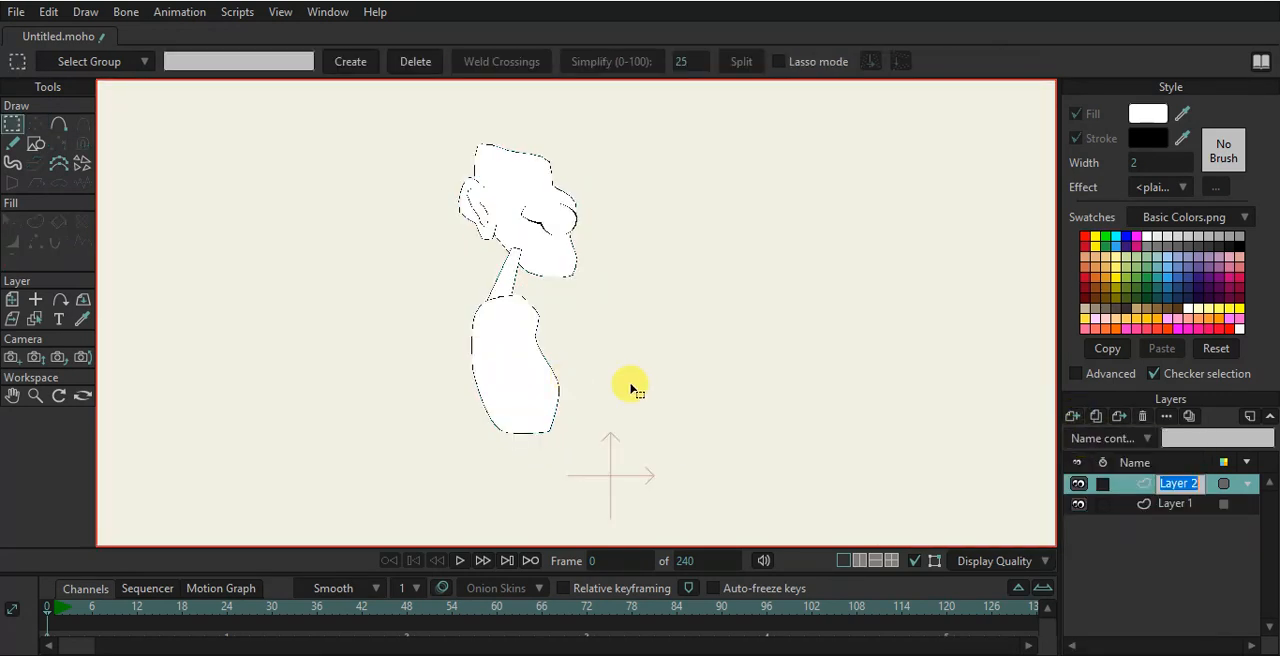
click(1148, 510)
scroll(704, 379, up, 4)
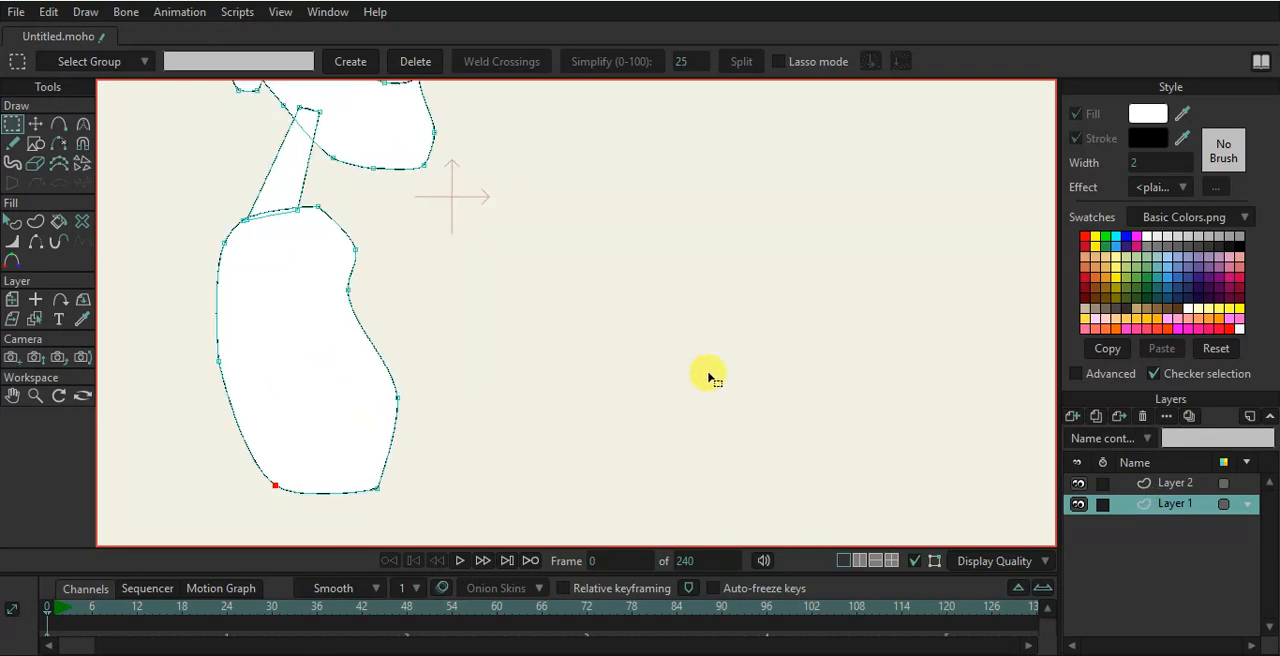
- Draw curved chest lines and a small nipple mark on the torso with the Freehand tool
click(14, 150)
drag(268, 328, 379, 361)
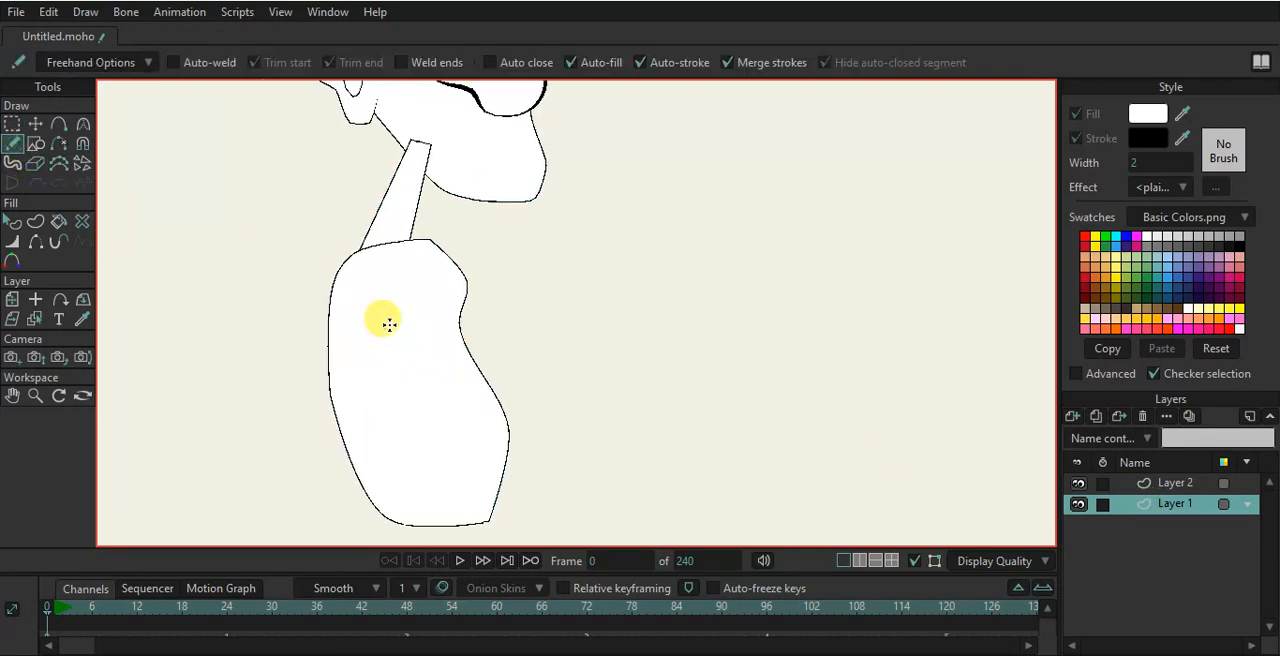
scroll(390, 325, up, 2)
drag(338, 321, 408, 343)
scroll(466, 309, up, 2)
key(ctrl+z)
drag(494, 322, 438, 346)
mouse_move(233, 331)
mouse_down()
mouse_move(273, 357)
mouse_move(339, 357)
mouse_up()
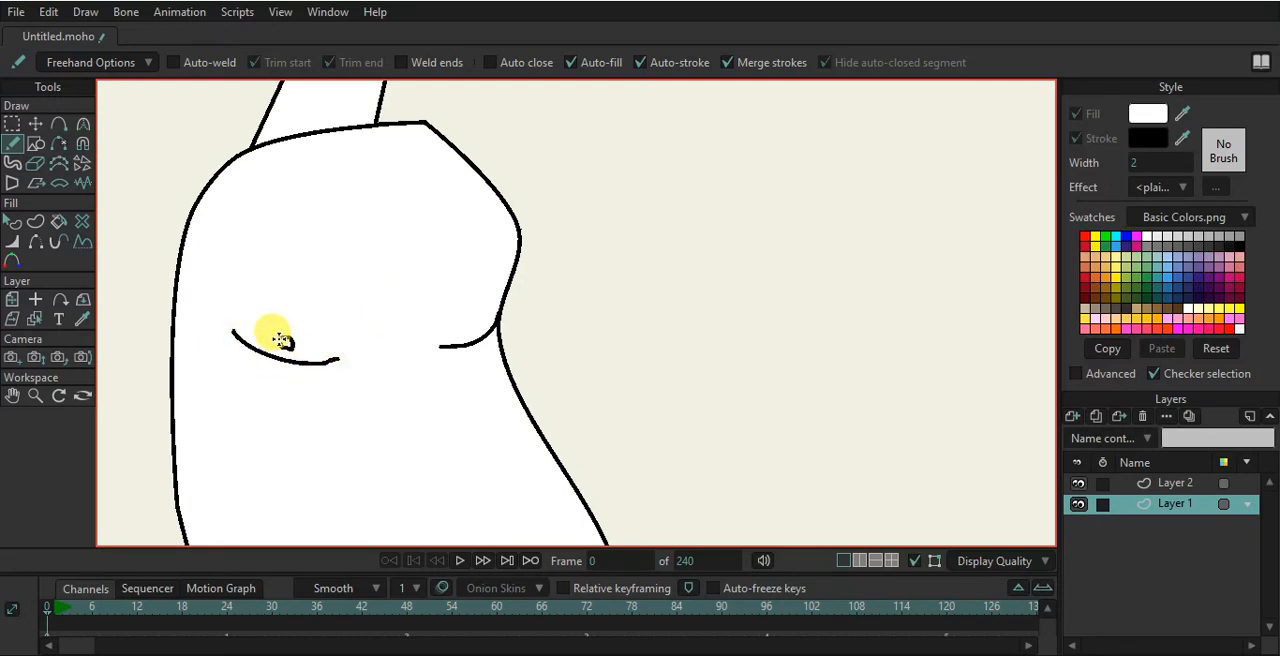
drag(291, 343, 291, 337)
- Draw a small belly button near the bottom of the torso
scroll(374, 386, down, 2)
drag(375, 413, 397, 301)
drag(450, 502, 462, 504)
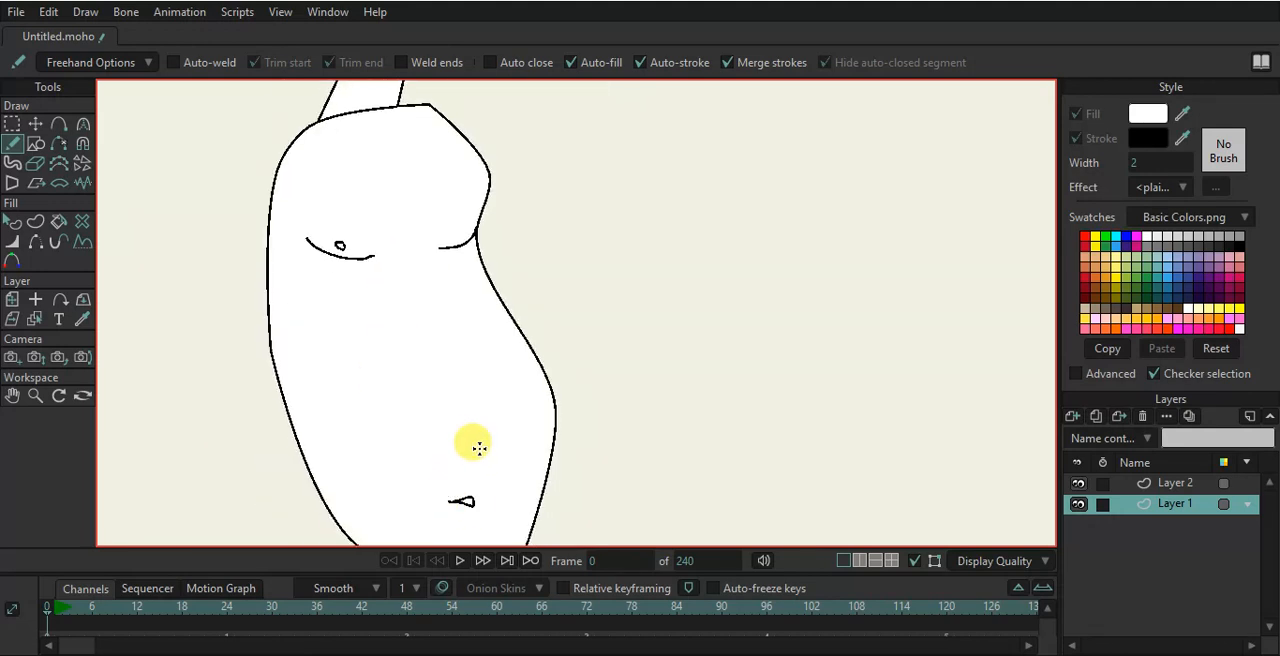
- On Layer 2, draw a tall narrow rectangle beside the torso's left shoulder for the arm
scroll(480, 392, down, 2)
click(1177, 484)
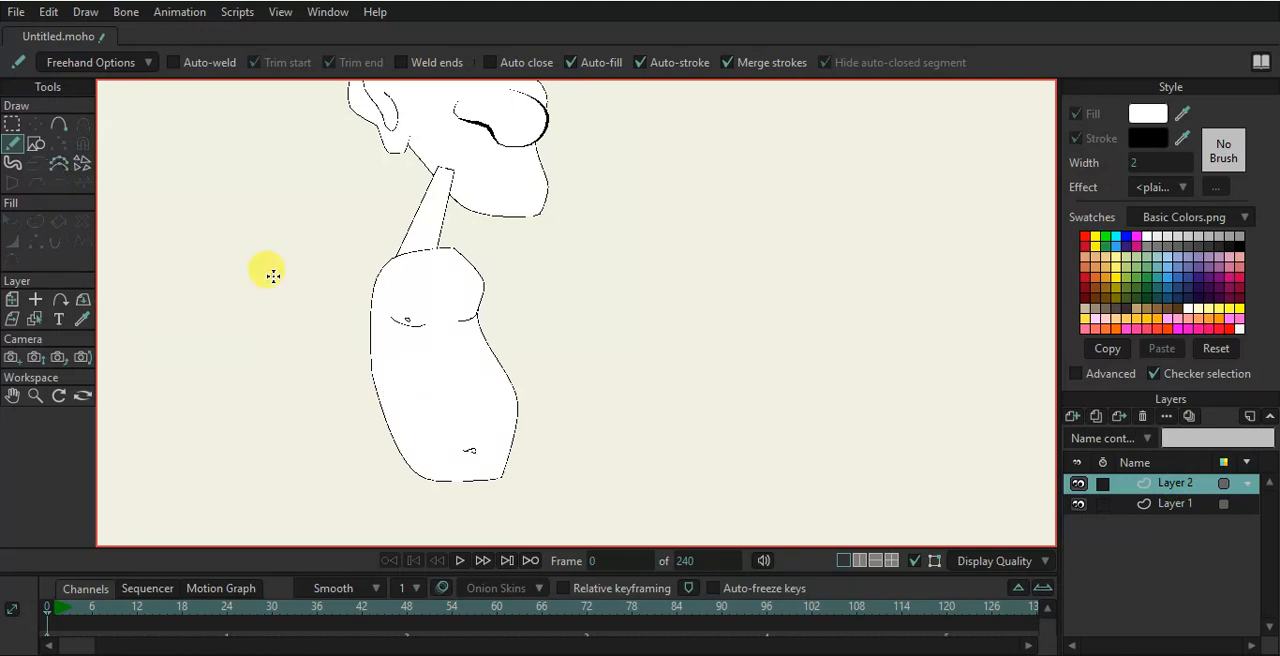
click(35, 143)
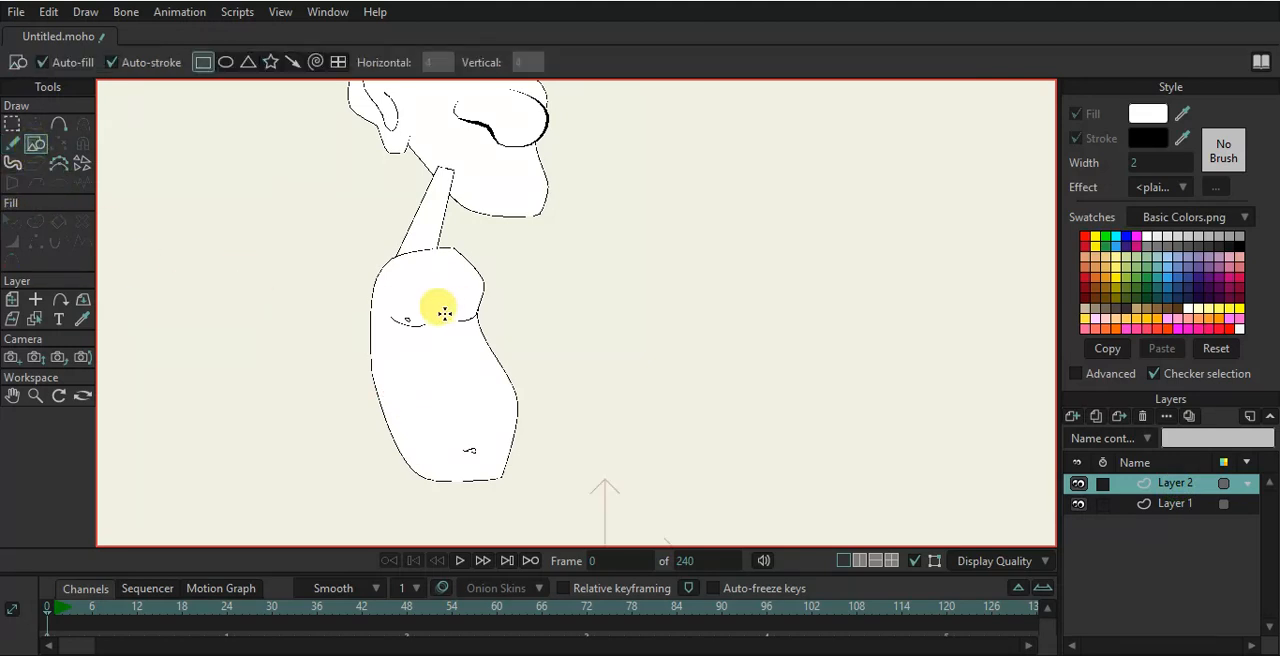
click(1176, 505)
drag(1160, 460, 1171, 502)
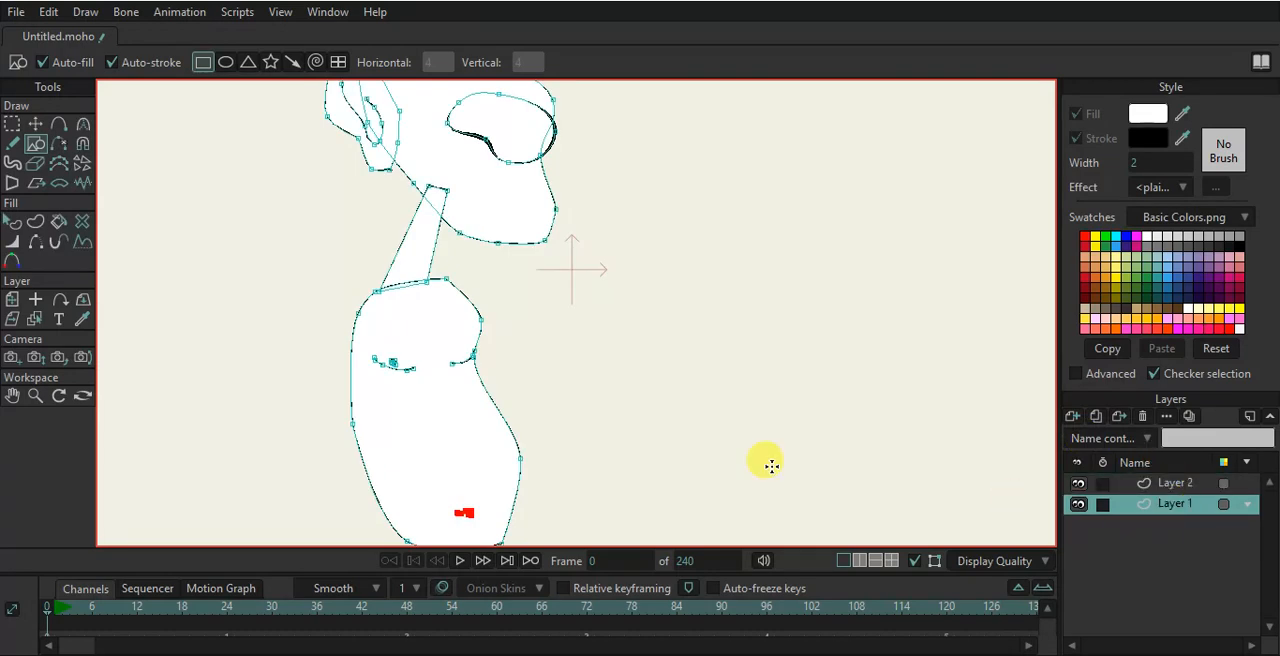
click(1153, 486)
scroll(440, 381, down, 2)
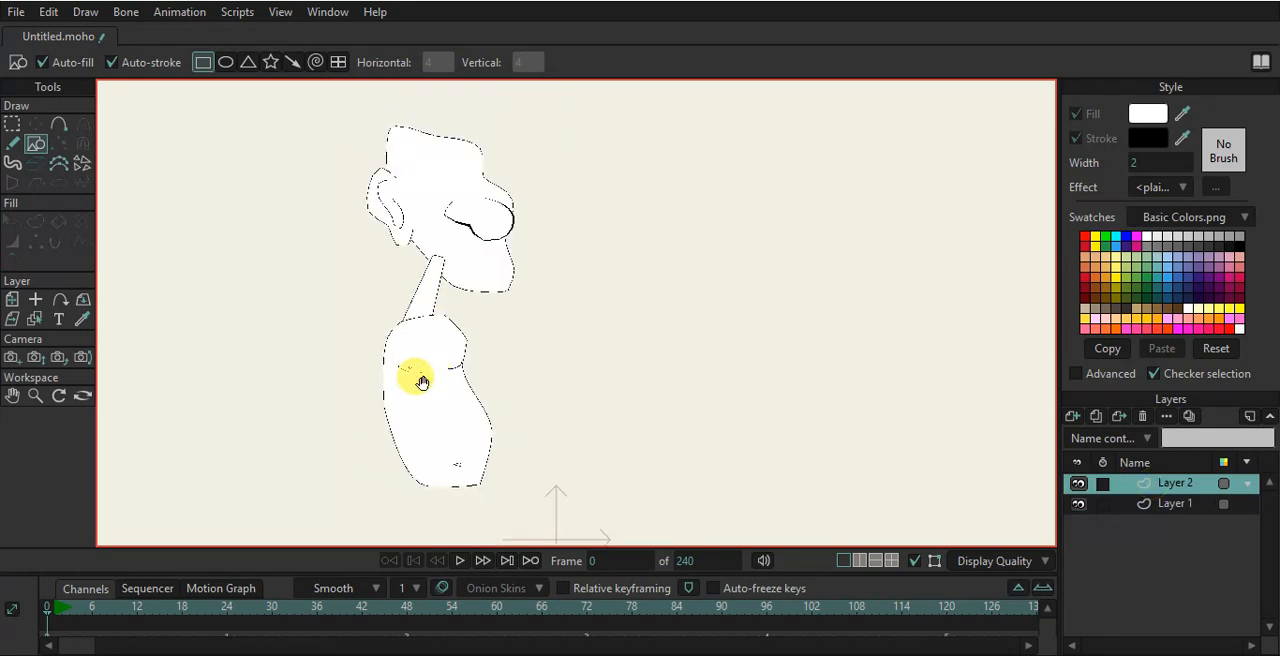
drag(418, 380, 468, 396)
scroll(507, 163, up, 2)
scroll(504, 190, down, 2)
drag(491, 286, 494, 247)
scroll(483, 346, up, 1)
scroll(483, 348, down, 1)
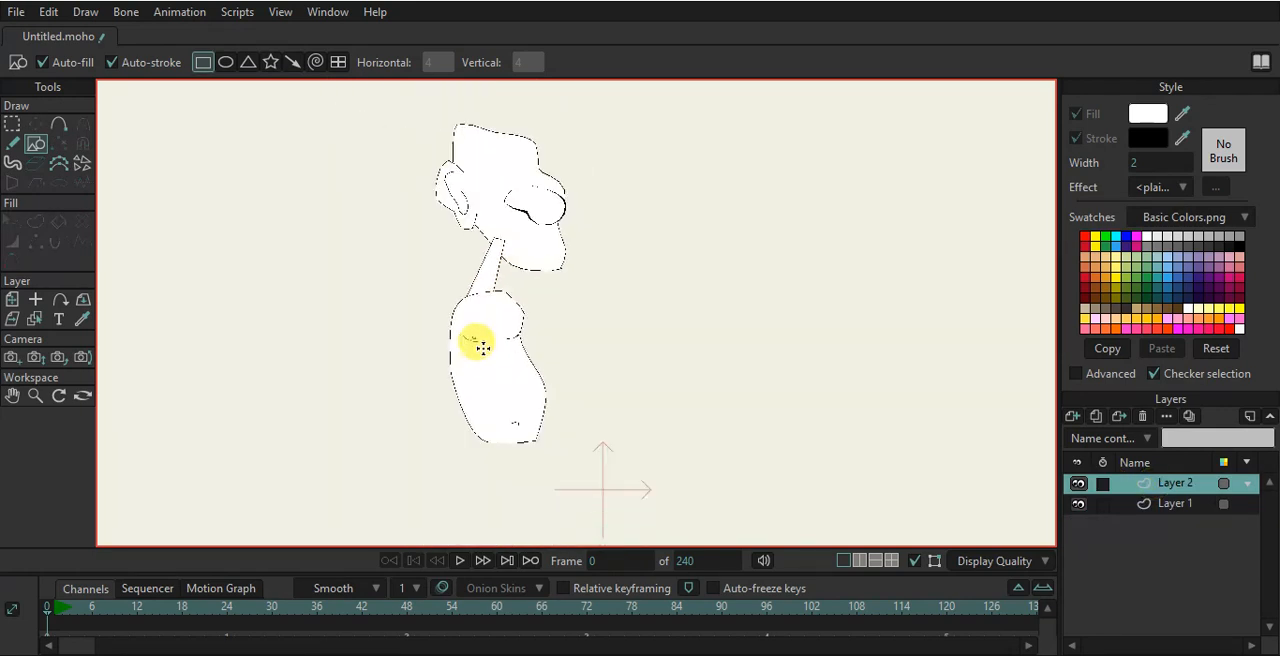
drag(483, 355, 494, 289)
scroll(383, 303, up, 1)
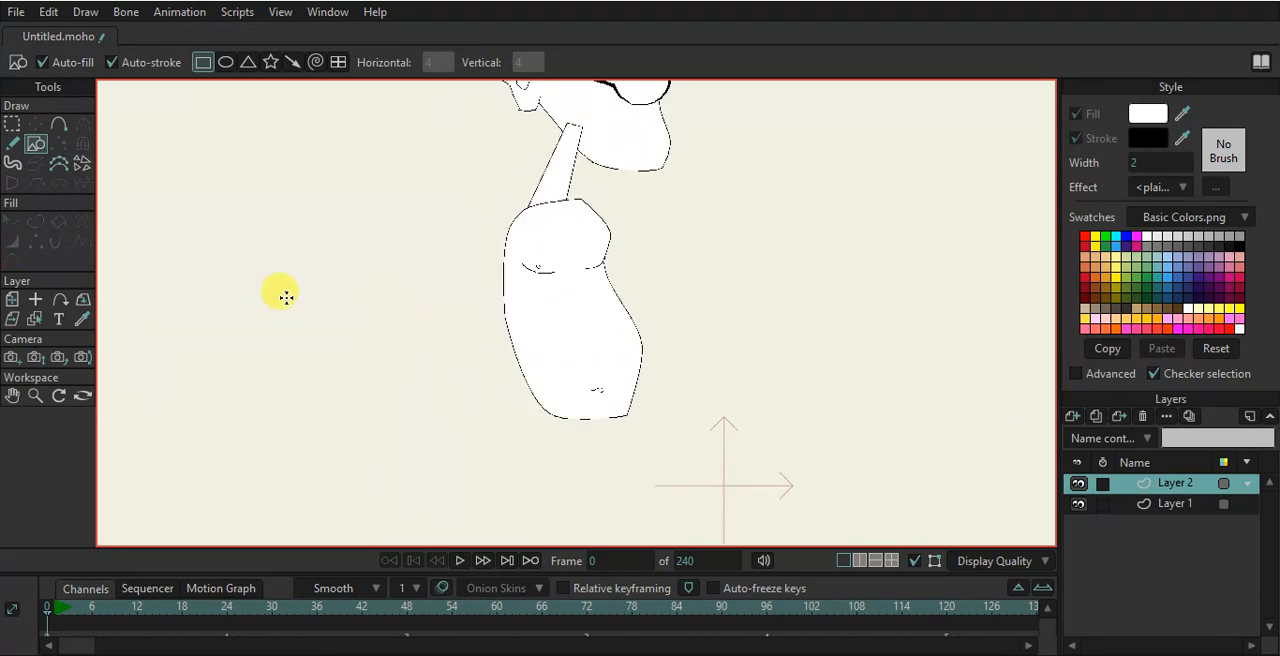
scroll(517, 334, up, 1)
scroll(486, 237, up, 1)
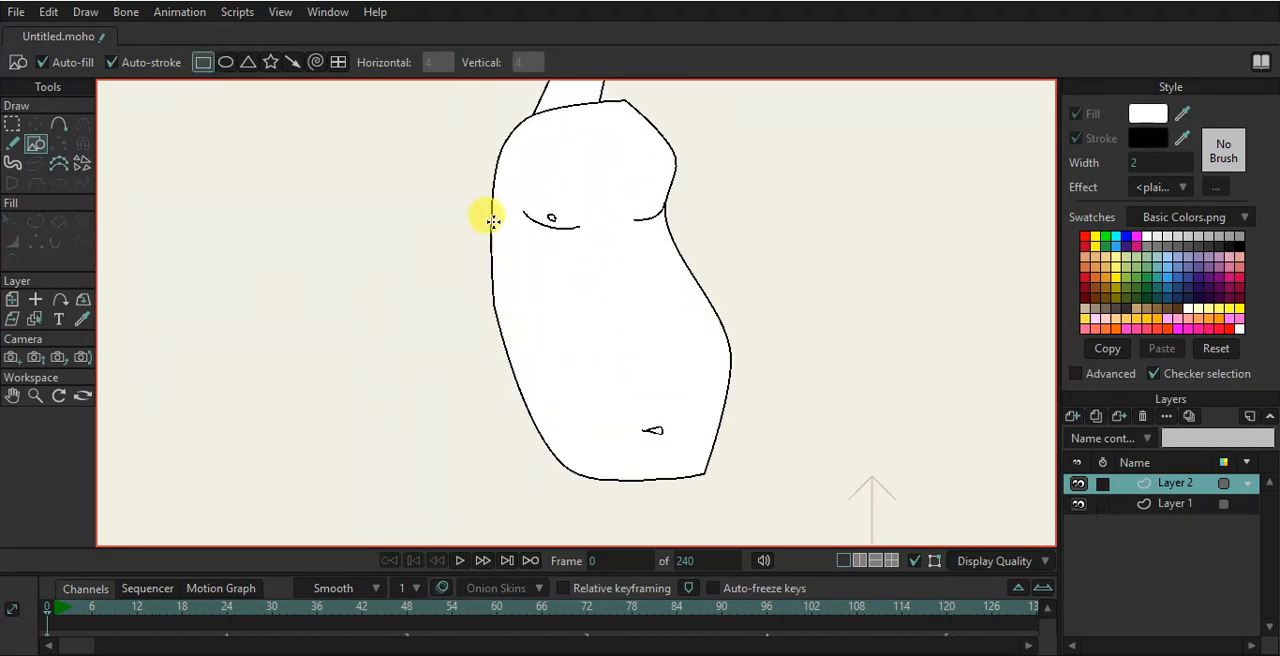
drag(486, 237, 503, 289)
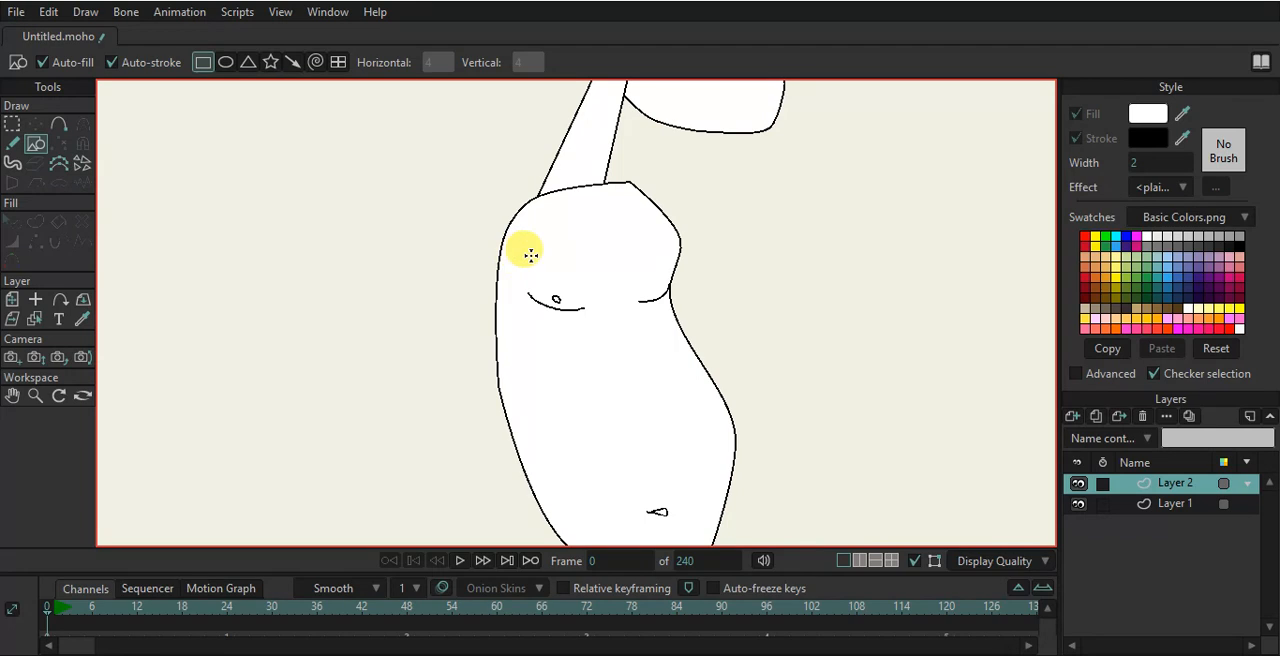
drag(482, 219, 508, 414)
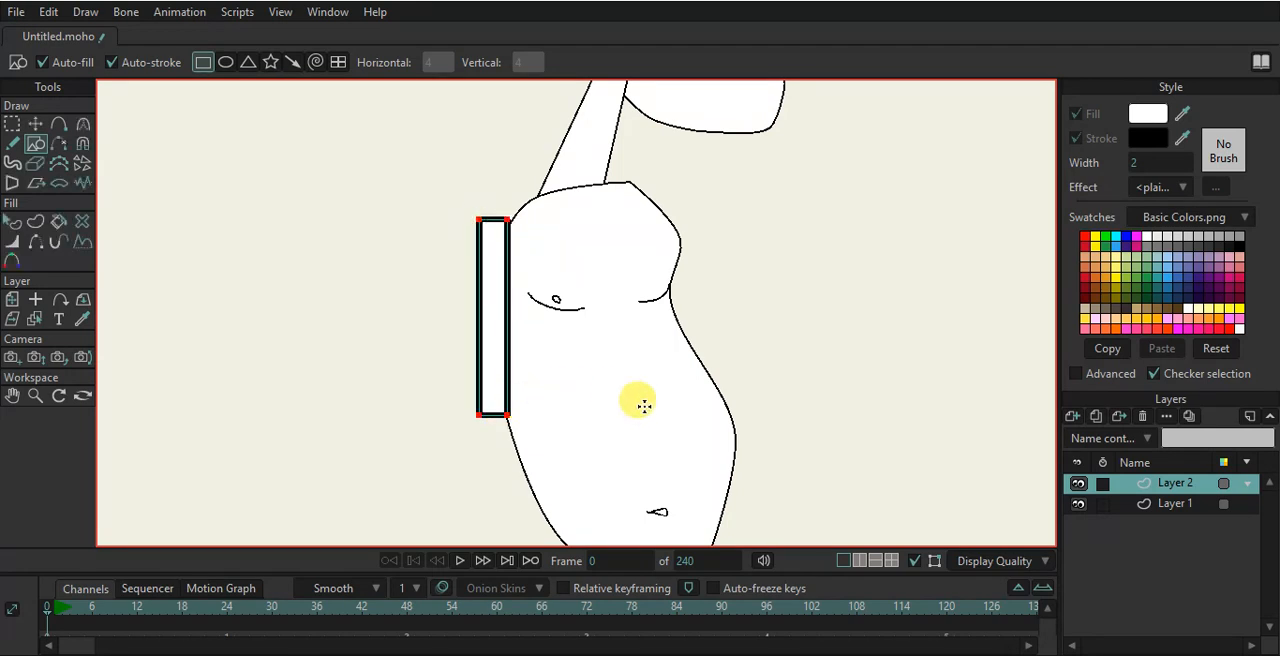
- Select the arm rectangle's shape and set its stroke width to 0.7
click(11, 221)
click(498, 286)
drag(324, 64, 314, 64)
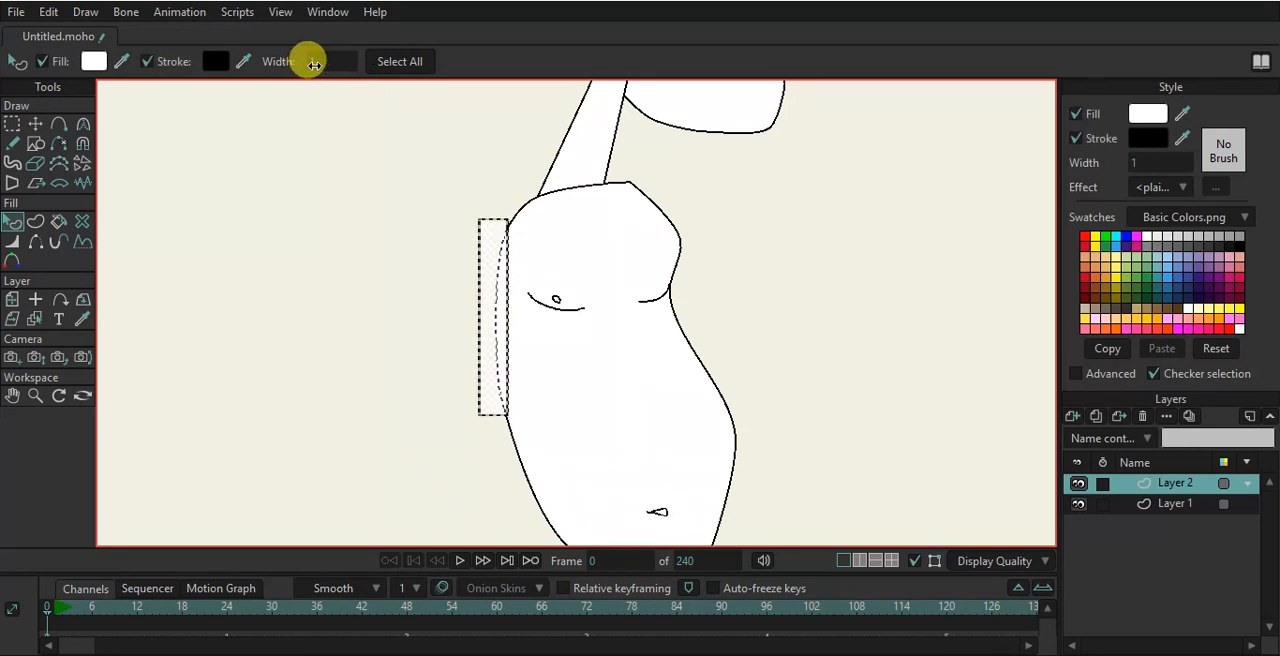
click(349, 171)
scroll(503, 223, up, 2)
click(487, 246)
double_click(334, 61)
text(0)
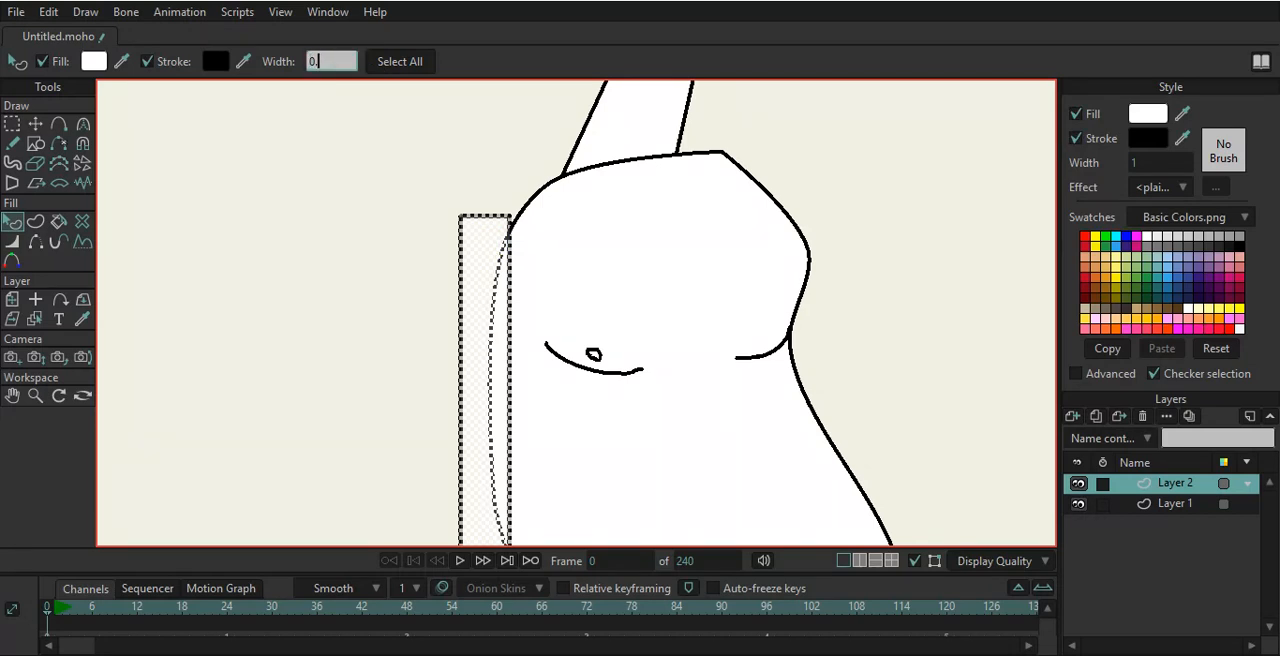
text(.7)
key(Return)
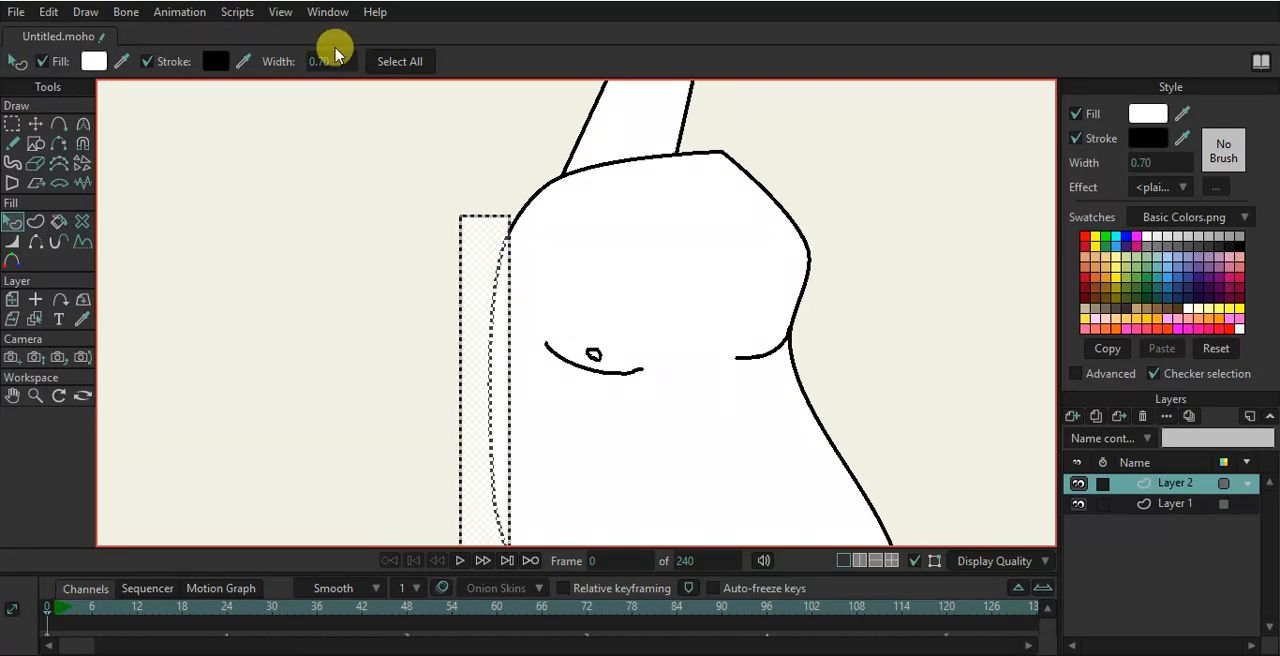
- Move the arm rectangle's top-right corner up onto the torso's shoulder
click(249, 180)
click(36, 123)
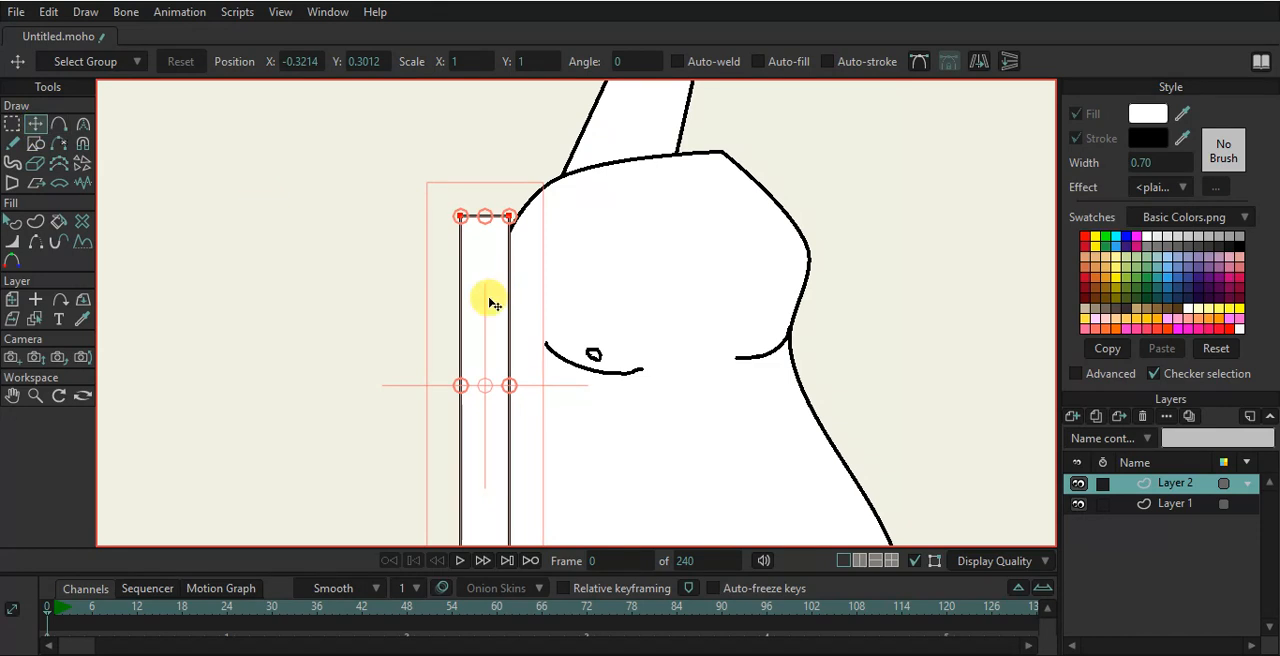
click(504, 216)
click(509, 216)
drag(509, 218, 552, 202)
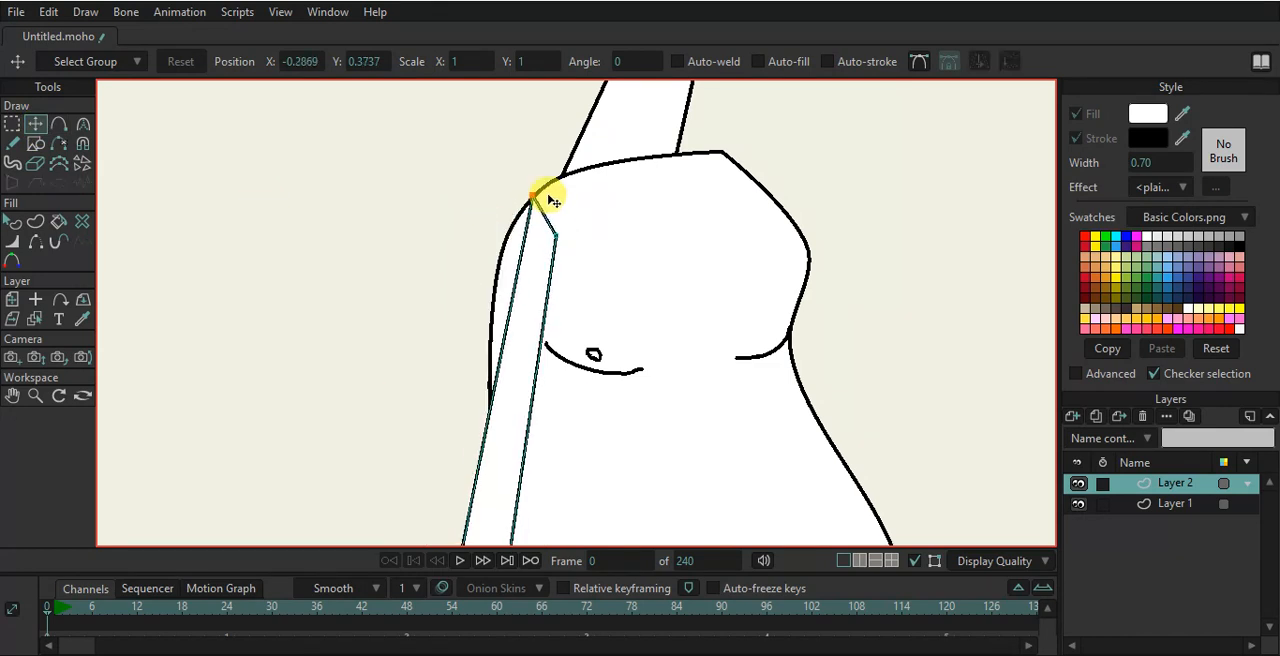
- Turn on sharp corners and add a point on the arm's left edge, pulling it outward to form an elbow
click(66, 124)
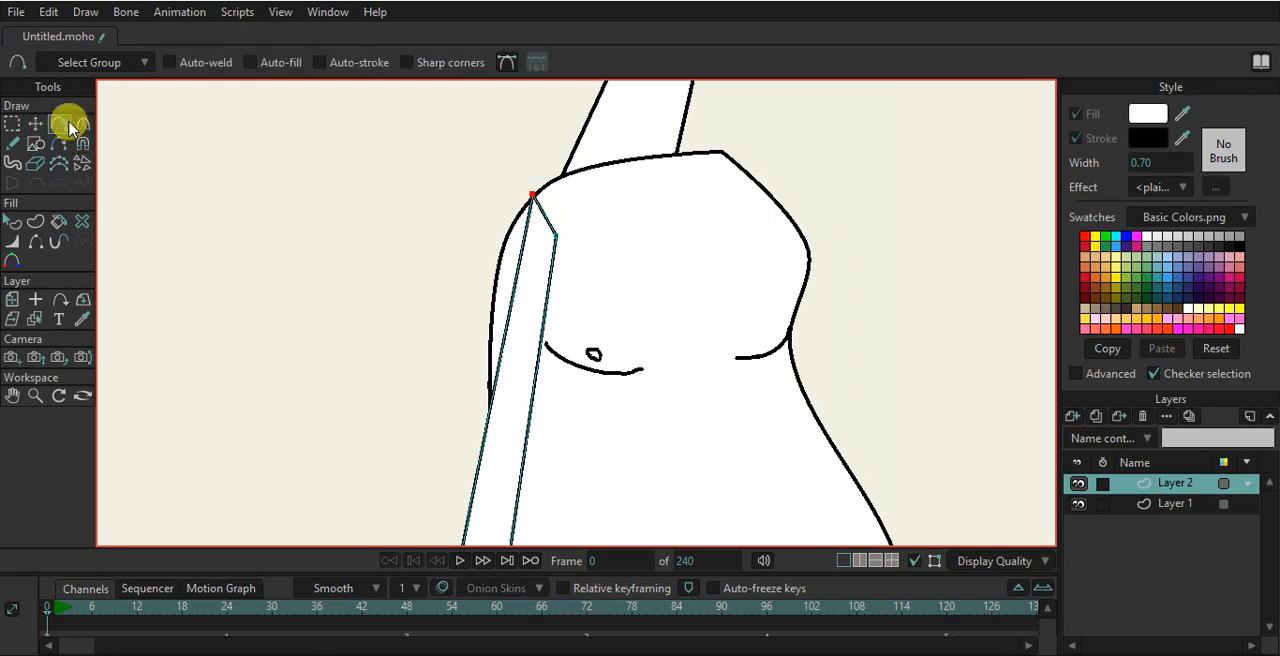
click(450, 66)
scroll(496, 285, down, 2)
drag(503, 297, 400, 341)
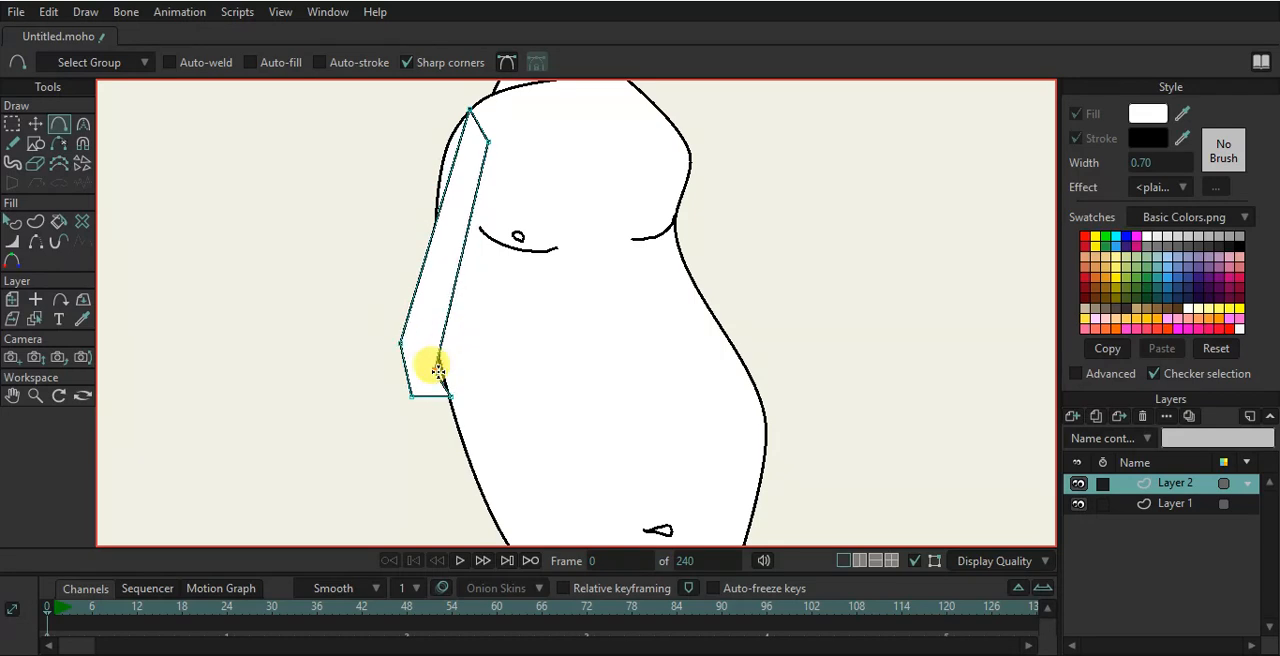
- Move the arm's bottom and middle points to lengthen it and shape the forearm
click(35, 123)
scroll(420, 284, down, 5)
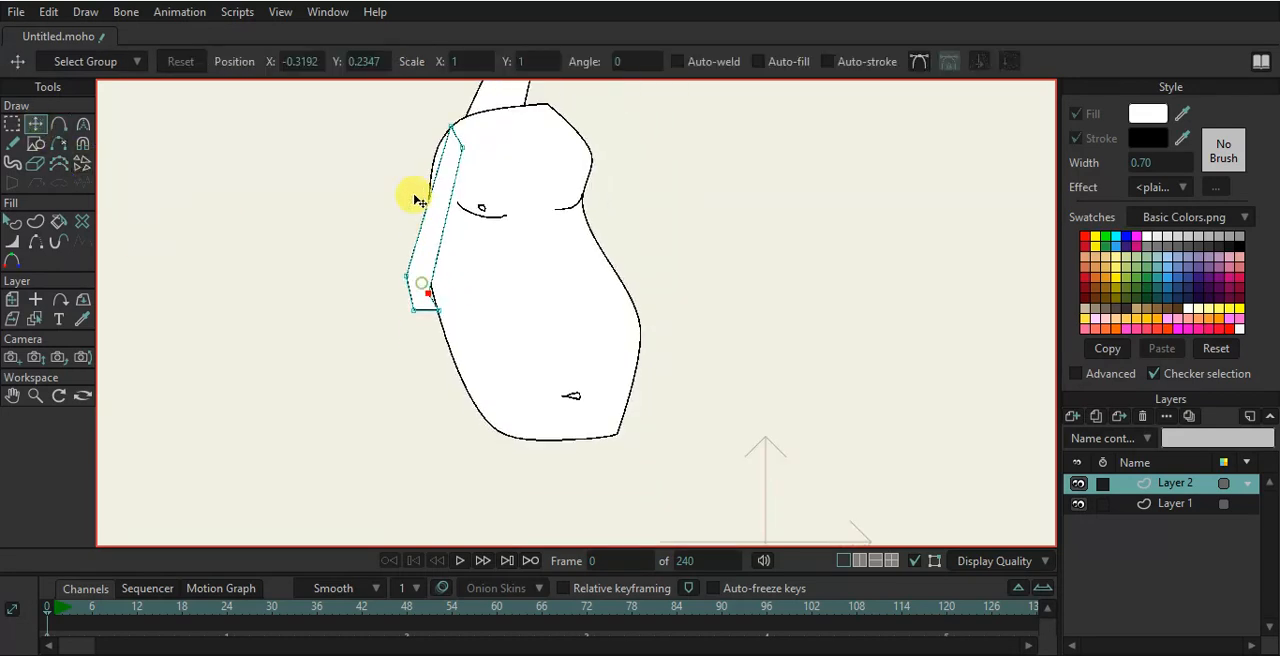
drag(397, 268, 445, 405)
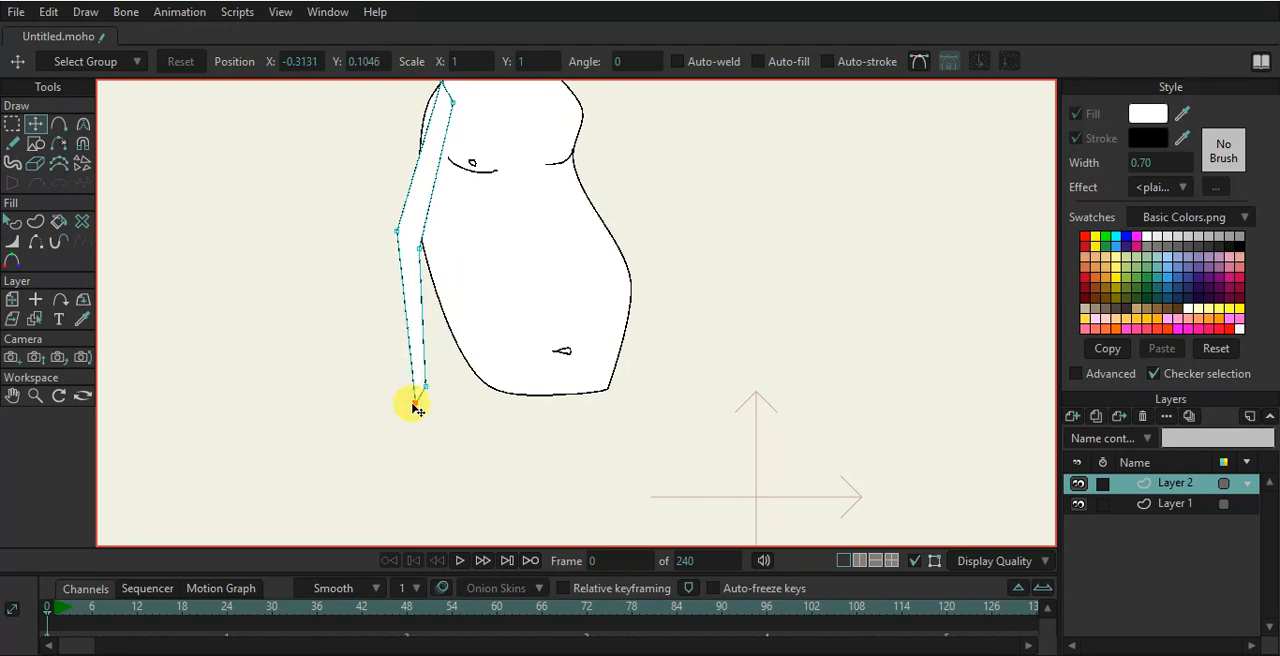
mouse_move(430, 400)
mouse_down()
mouse_move(423, 286)
mouse_move(427, 387)
mouse_up()
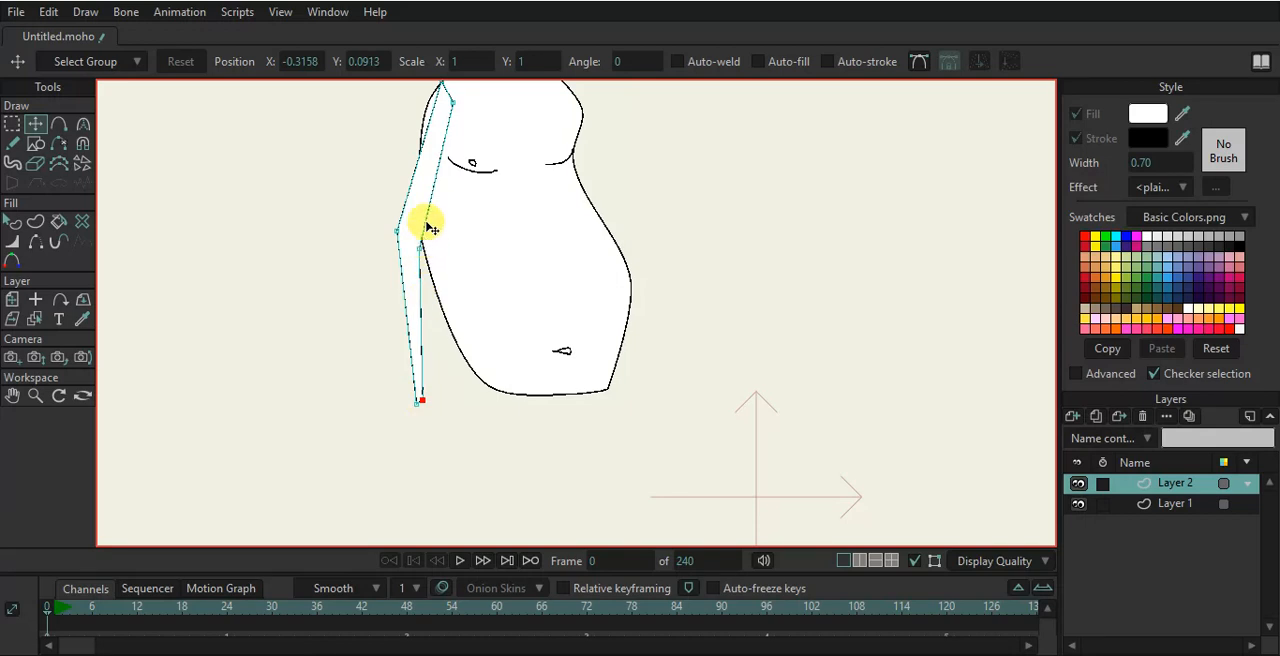
drag(438, 138, 434, 210)
mouse_move(437, 163)
mouse_down()
mouse_move(421, 168)
mouse_move(438, 158)
mouse_up()
- Add points along the arm's edges to round the shoulder and upper arm
key(a)
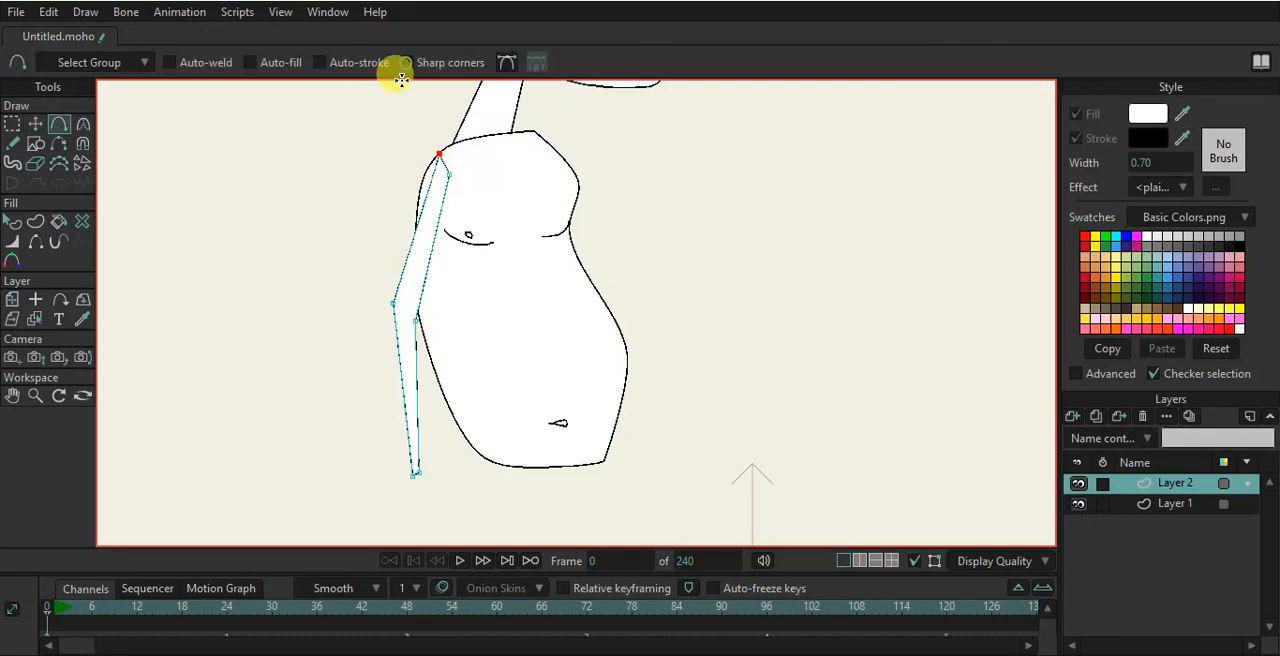
scroll(423, 189, up, 2)
drag(423, 181, 417, 157)
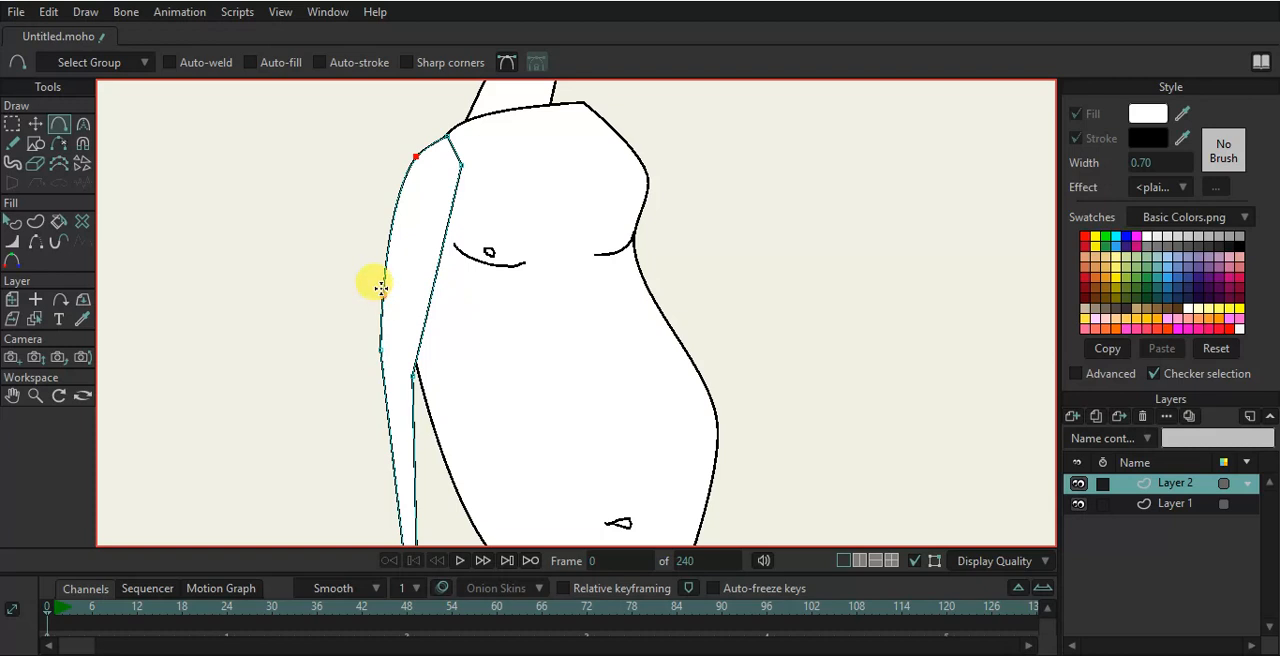
drag(390, 243, 442, 242)
click(433, 293)
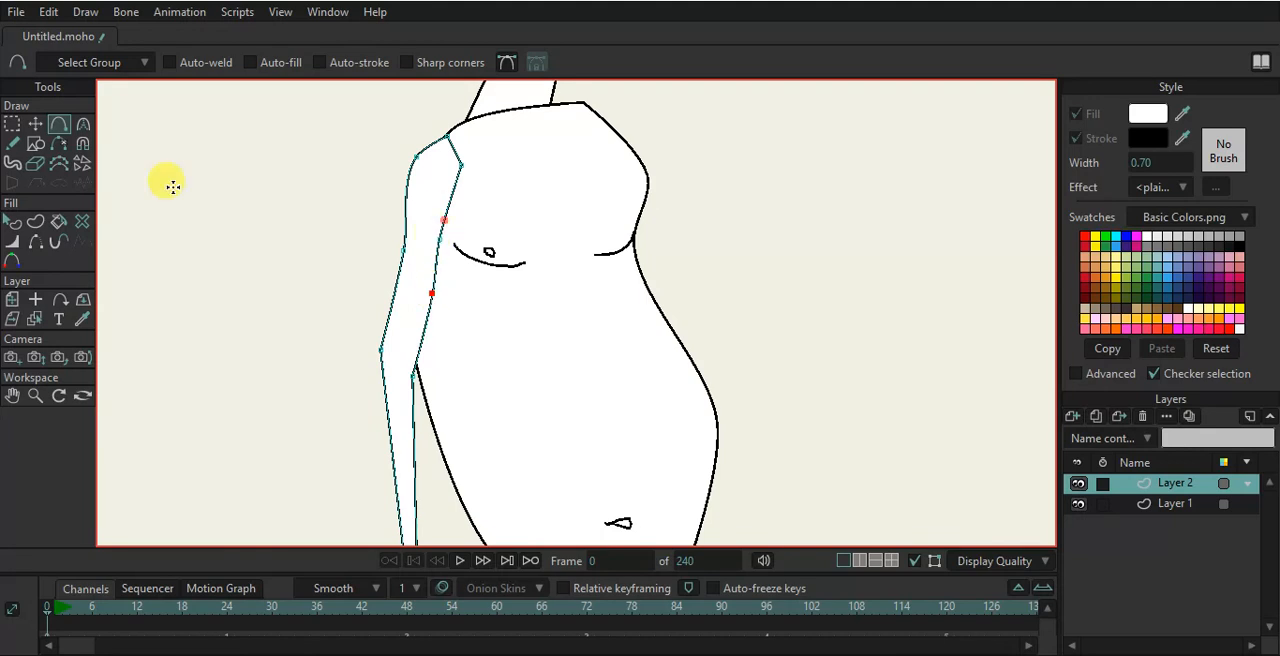
- Move the arm's inner top points upward to tuck the arm under the torso's shoulder
click(36, 240)
scroll(440, 162, up, 2)
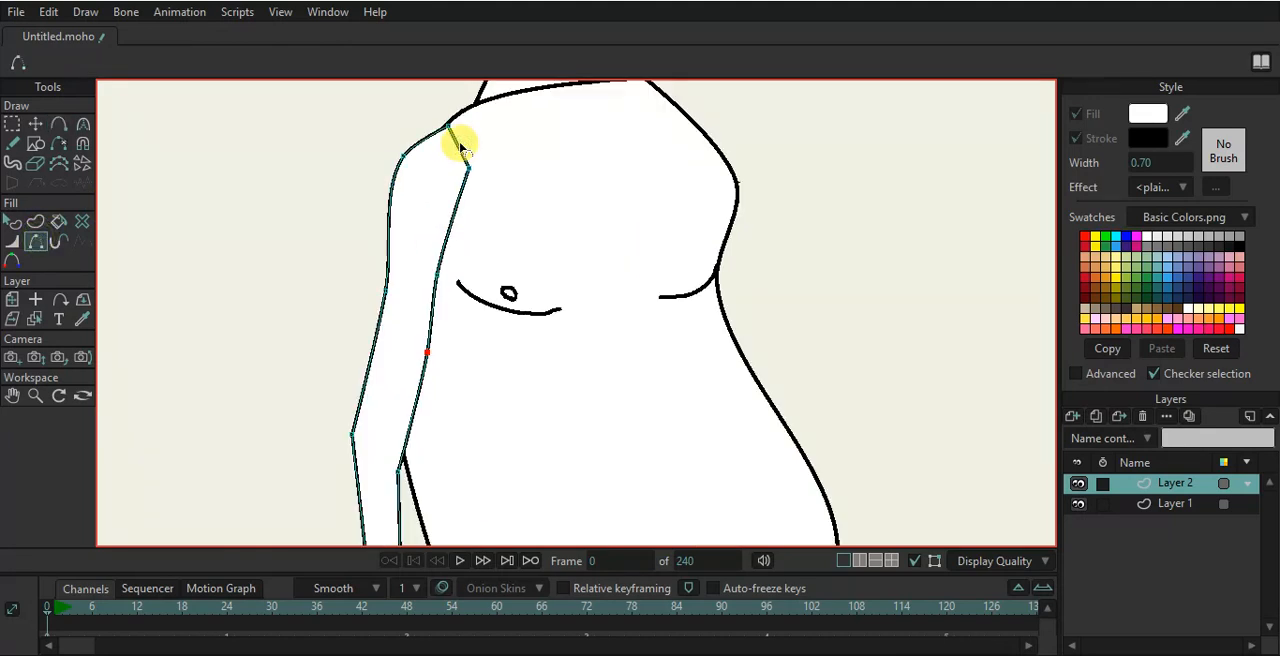
click(35, 123)
click(463, 189)
drag(460, 202, 464, 119)
scroll(452, 325, down, 1)
drag(446, 348, 434, 172)
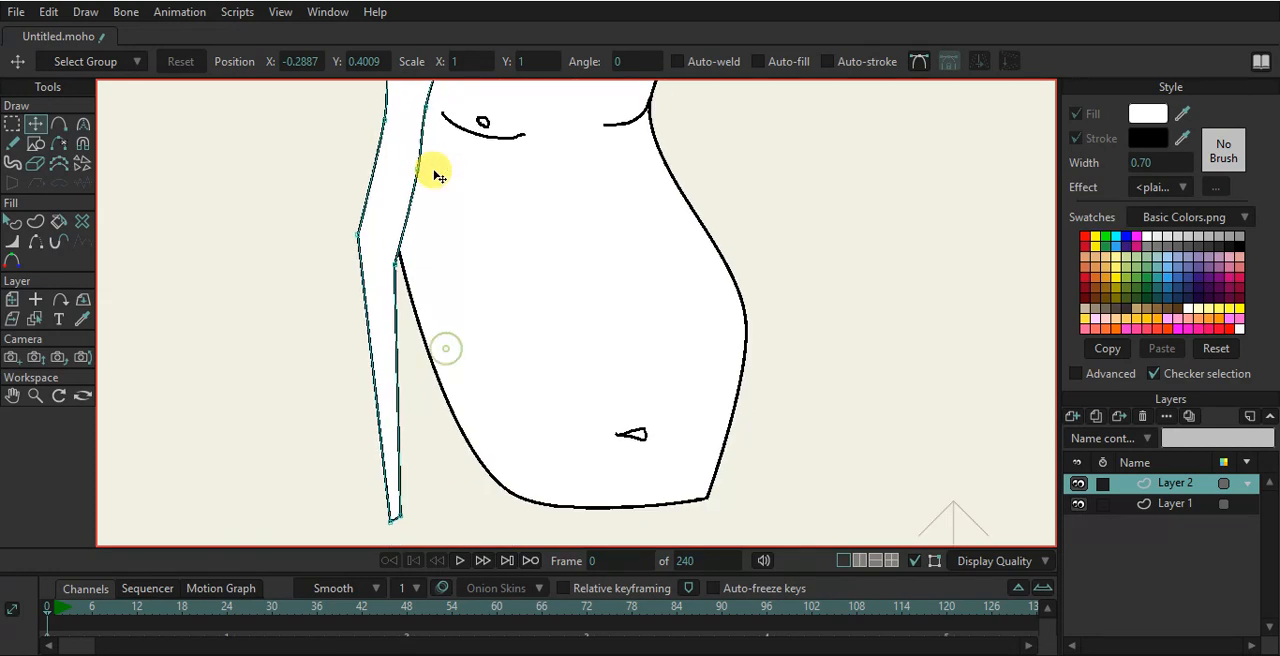
click(394, 263)
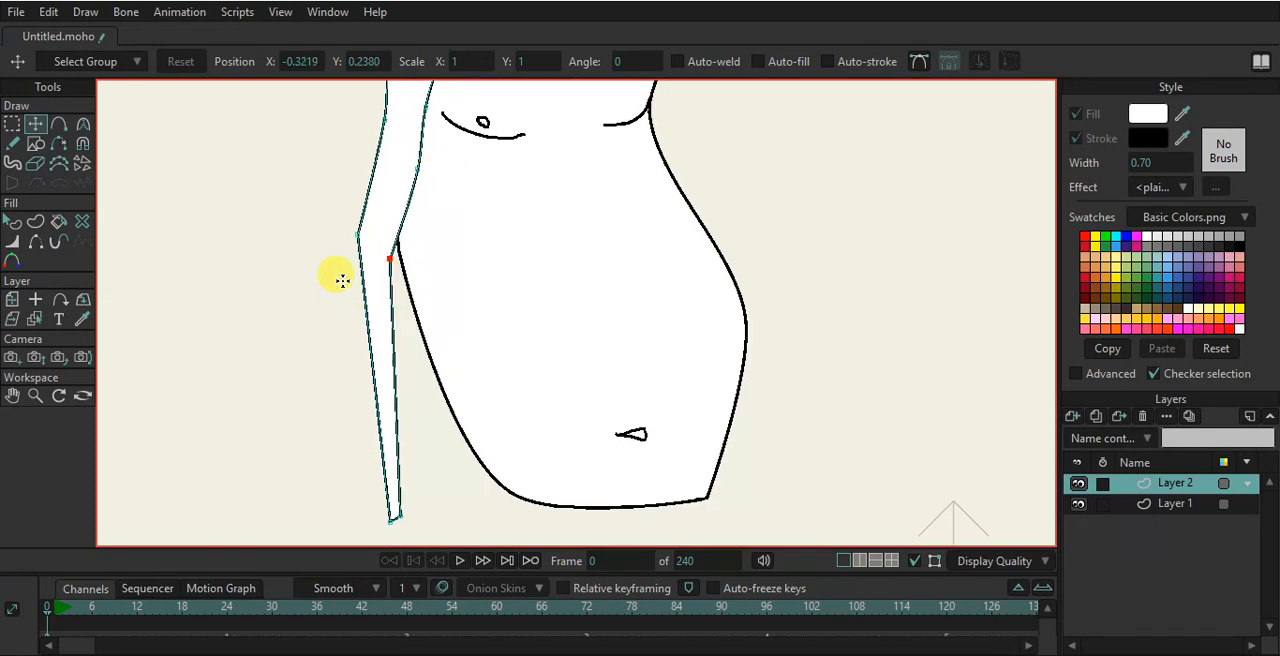
- Add another point on the arm's outer edge, pulling it outward below the elbow
key(c)
drag(391, 315, 353, 302)
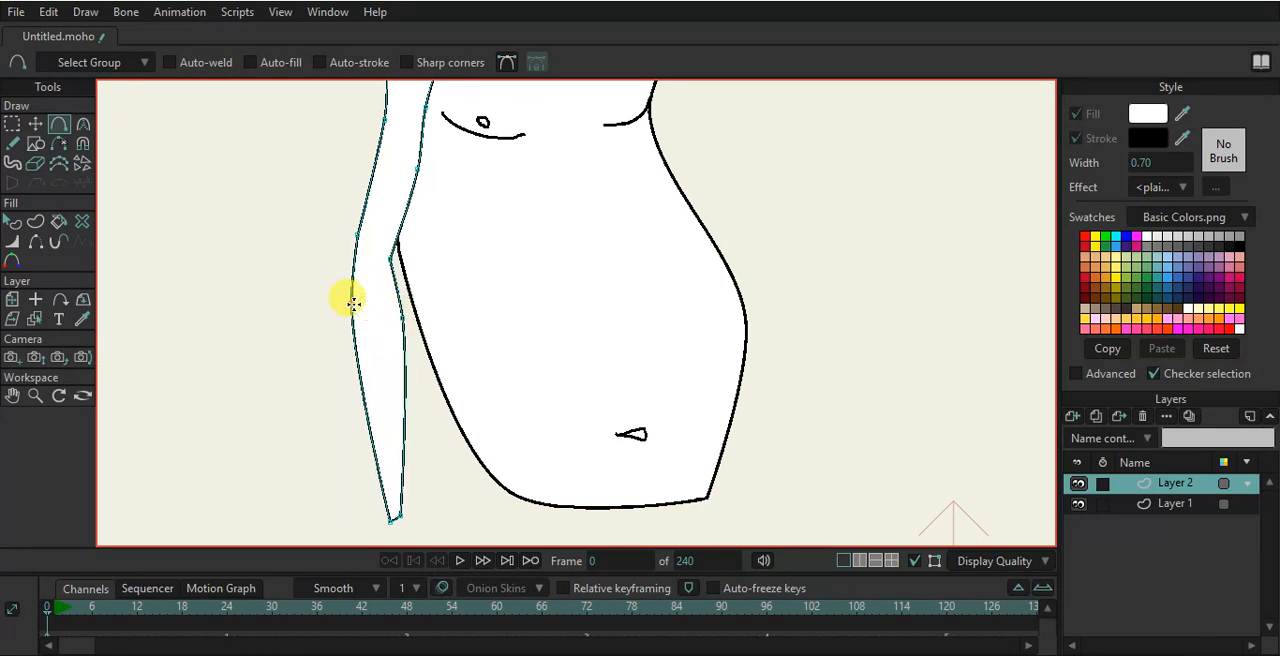
- Move the arm's bottom point, then select the lower arm points and move them down to lengthen the forearm
click(35, 123)
drag(390, 517, 393, 509)
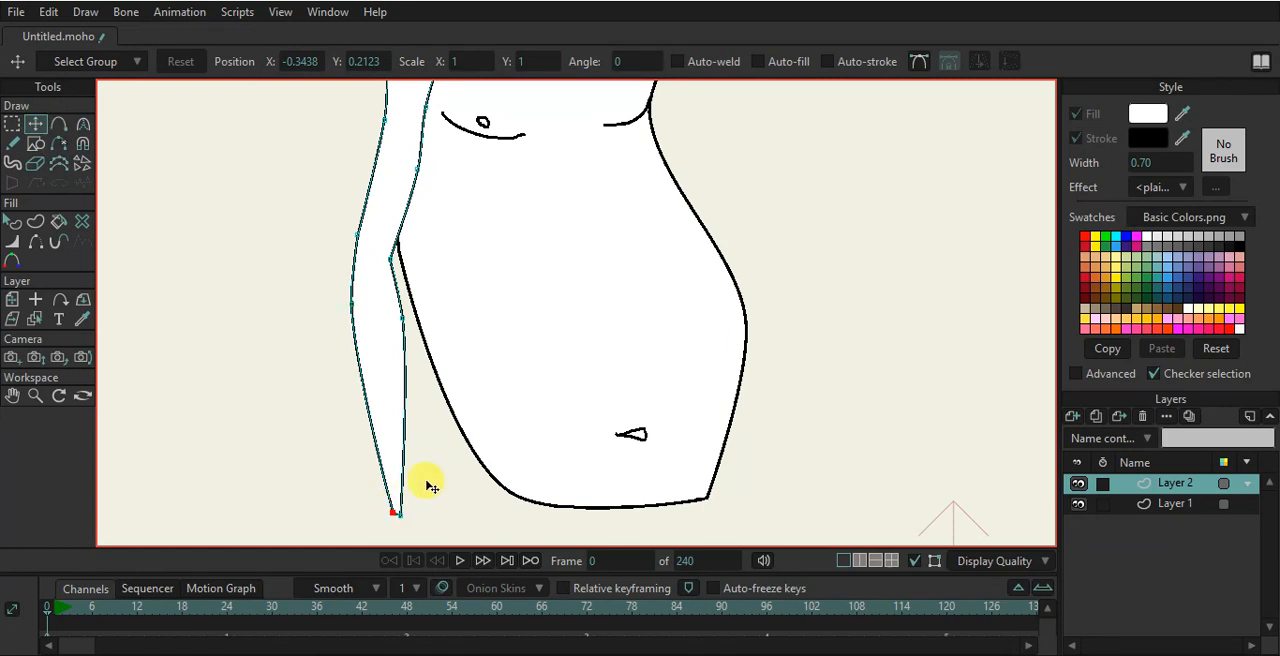
scroll(430, 484, down, 3)
drag(450, 456, 456, 329)
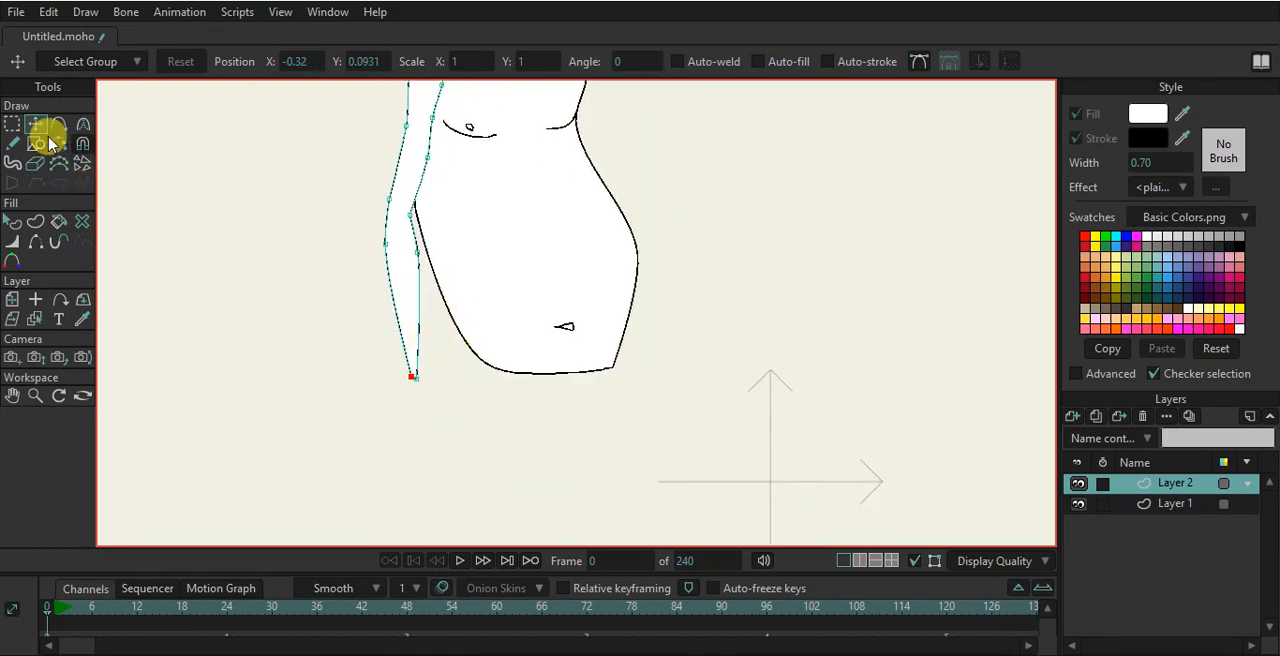
click(11, 123)
drag(333, 188, 509, 407)
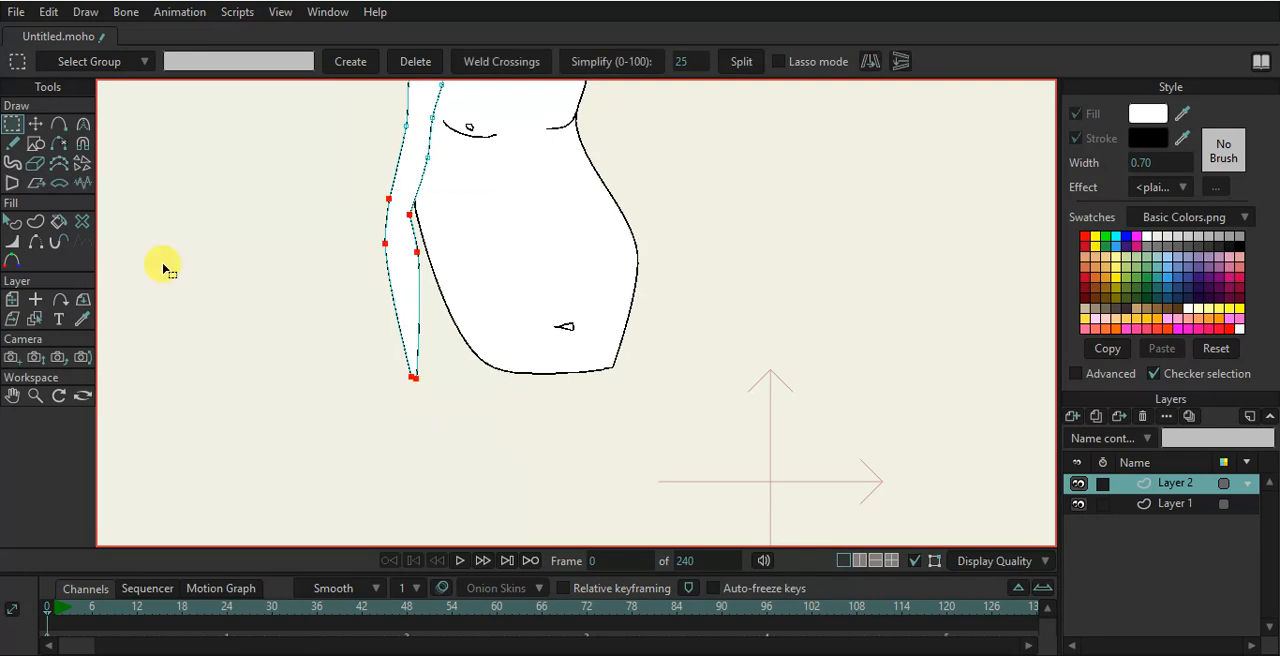
click(35, 123)
drag(413, 350, 413, 385)
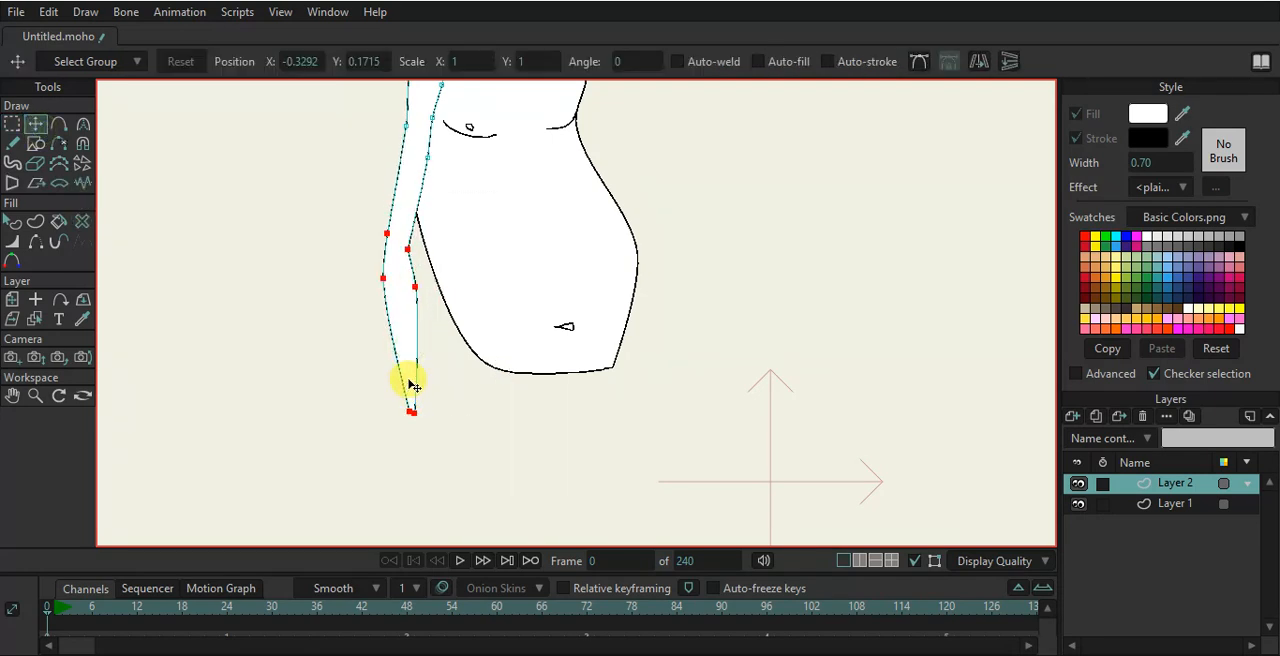
- Reposition the arm's two bottom points closer together to narrow the wrist
click(423, 152)
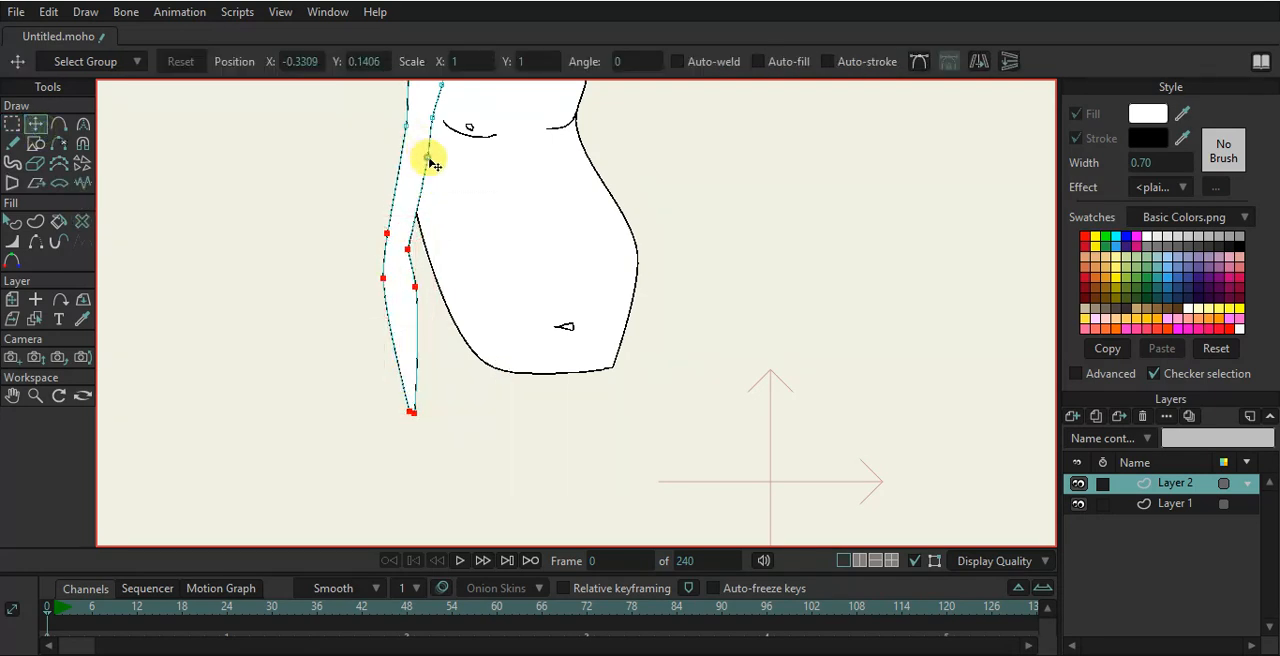
scroll(434, 174, down, 3)
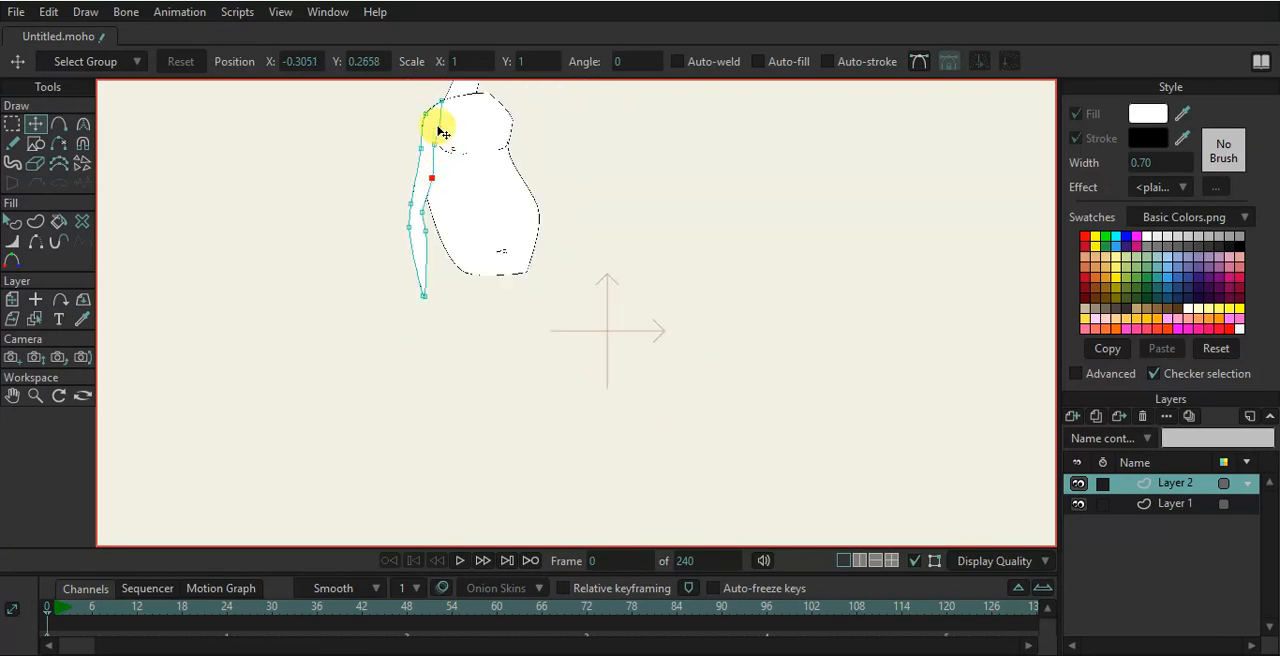
scroll(440, 127, up, 3)
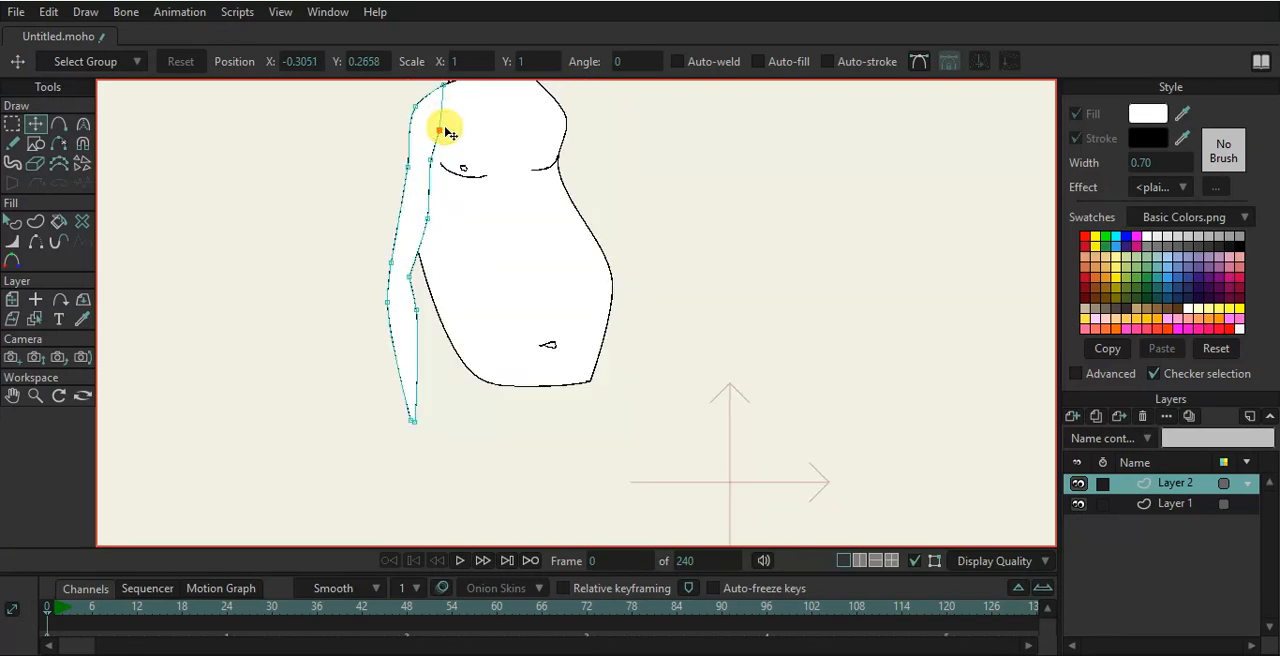
click(391, 271)
scroll(423, 320, up, 4)
mouse_move(410, 378)
mouse_down()
mouse_move(400, 373)
mouse_move(406, 390)
mouse_up()
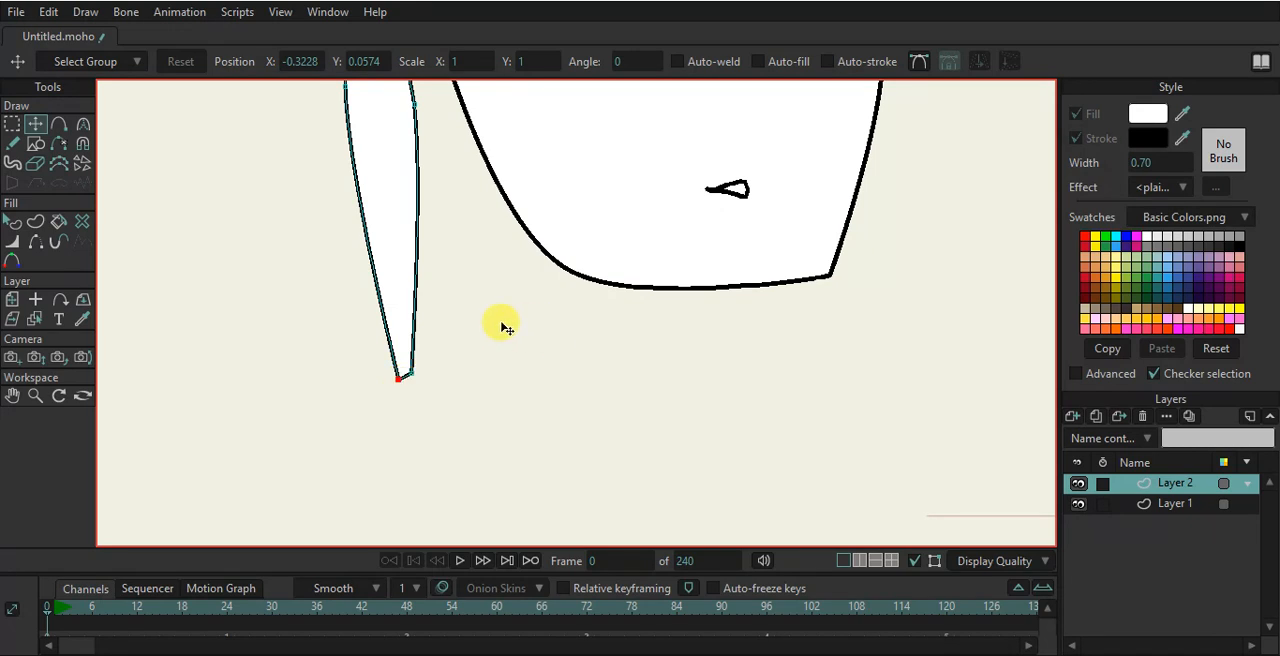
drag(416, 376, 395, 382)
drag(395, 301, 363, 165)
- With sharp corners on, add points extending from the wrist to outline a hand with a thumb and fingers
click(59, 123)
click(428, 62)
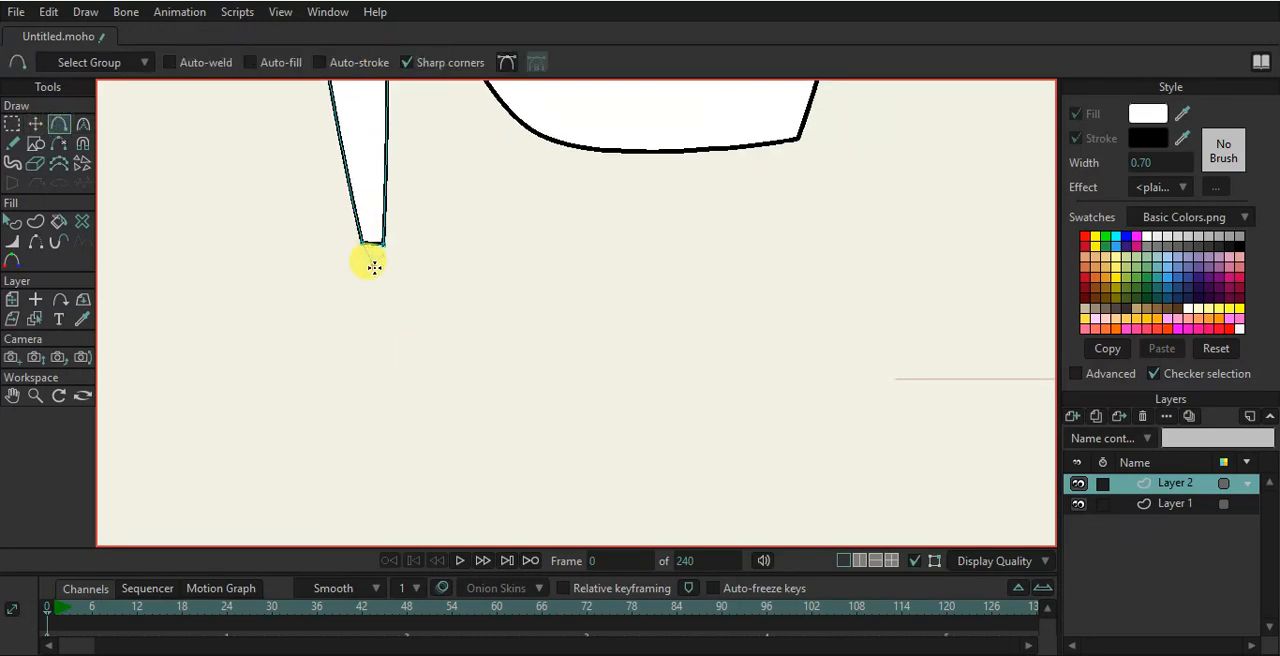
scroll(372, 267, up, 2)
drag(372, 232, 449, 277)
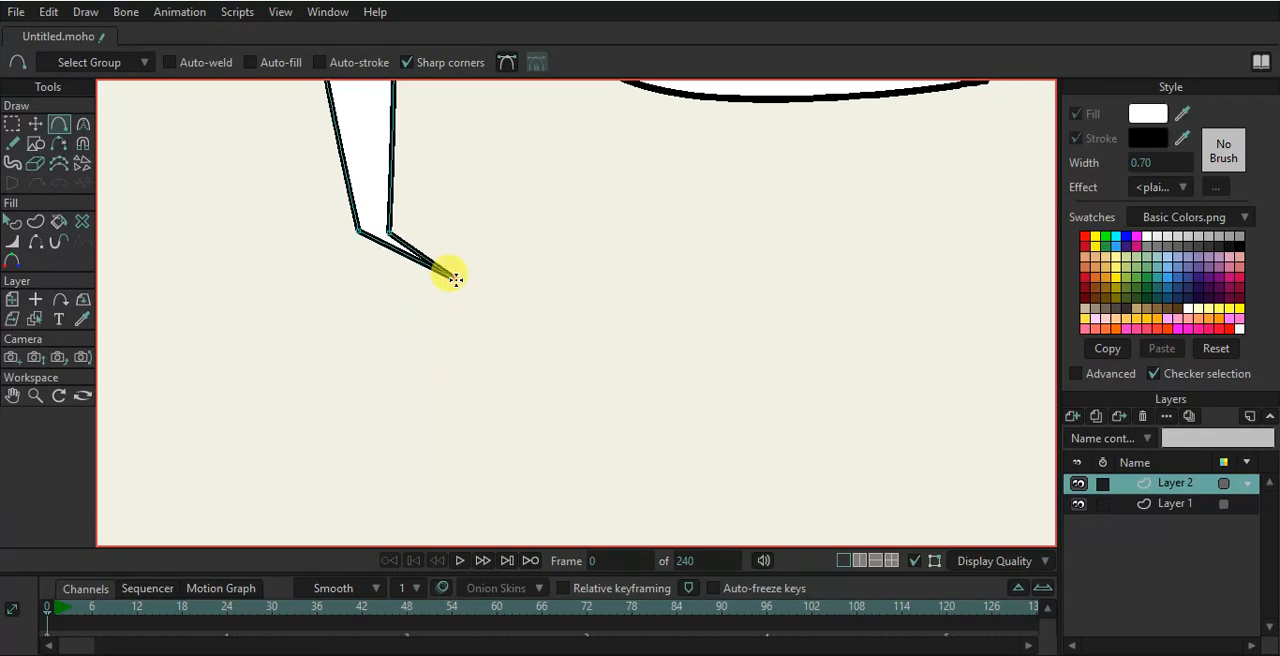
click(380, 245)
drag(370, 260, 251, 486)
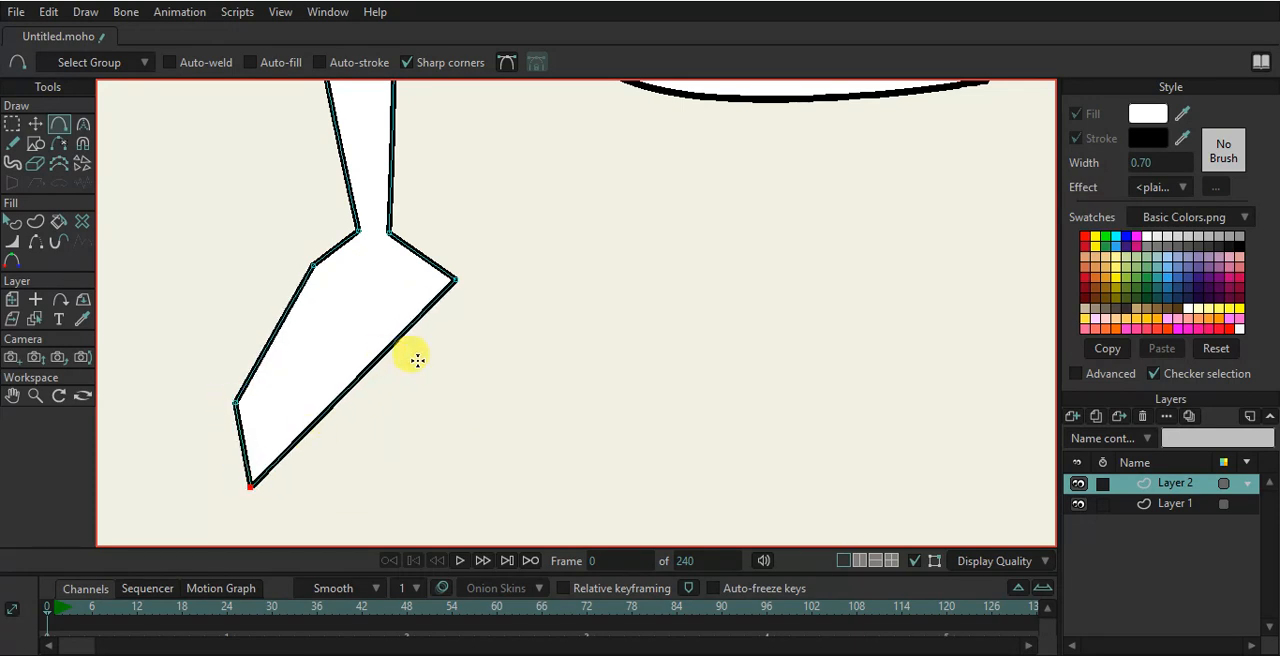
drag(420, 316, 400, 408)
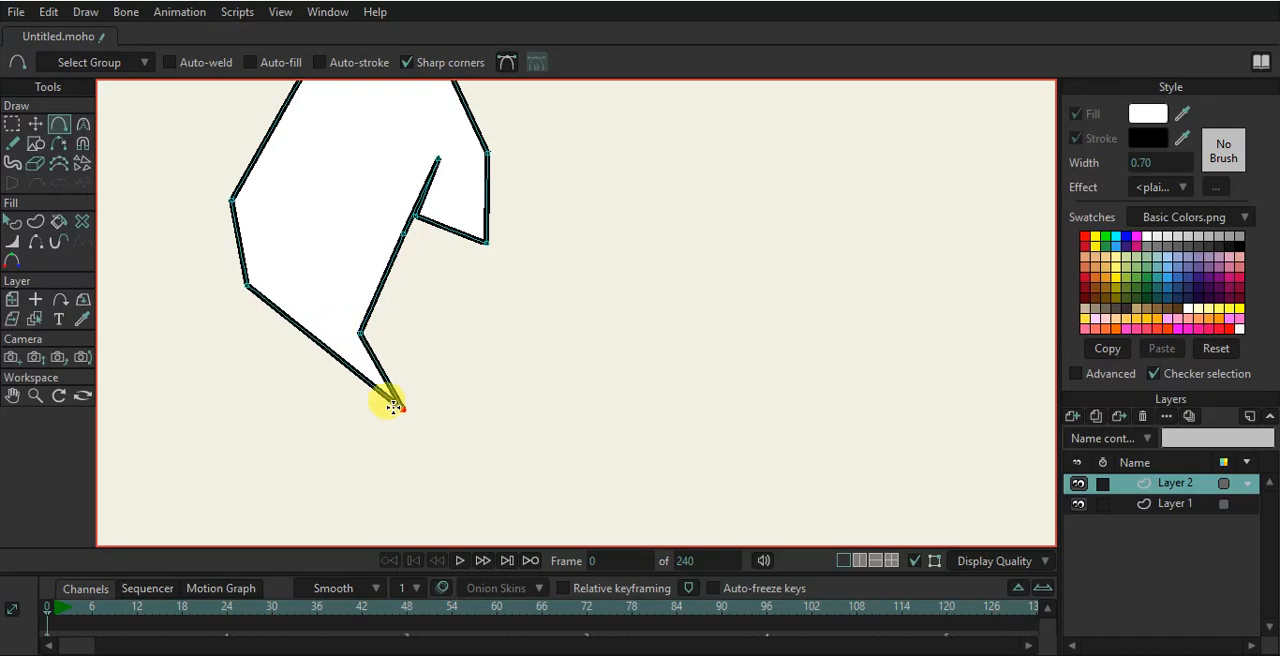
drag(287, 328, 467, 443)
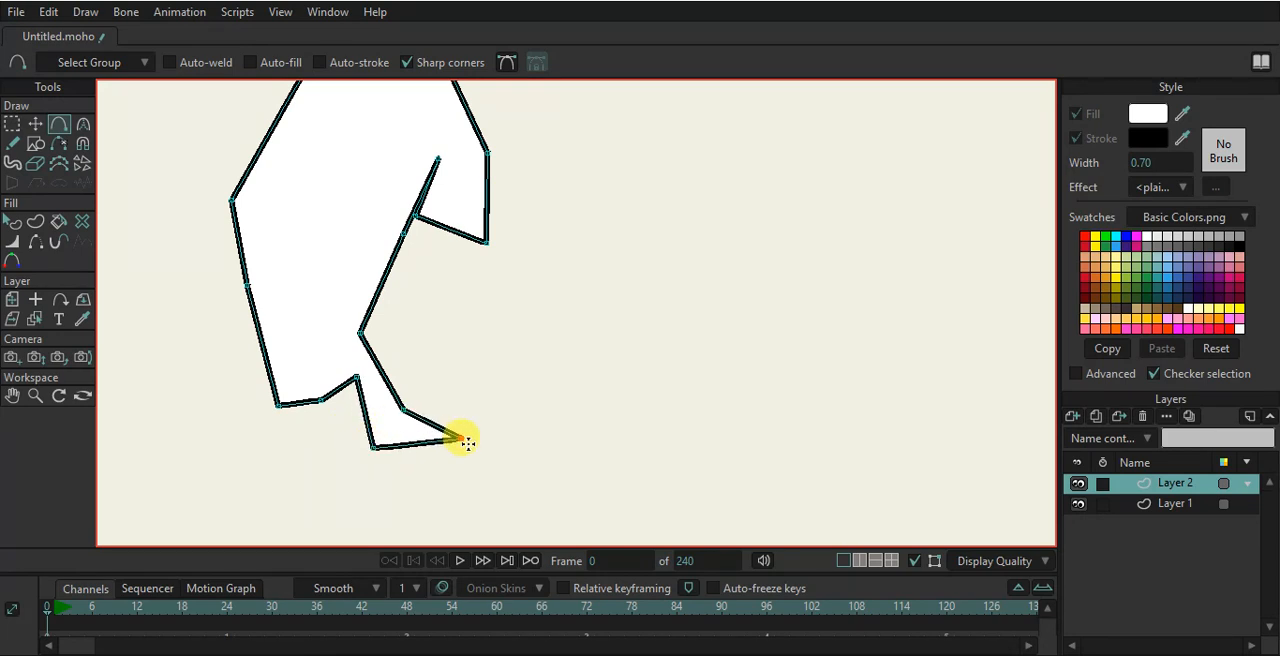
- Move a finger point downward and add a point at the finger tip to refine the hand's outline
scroll(463, 380, down, 6)
scroll(491, 320, up, 2)
scroll(491, 322, down, 6)
scroll(497, 330, up, 5)
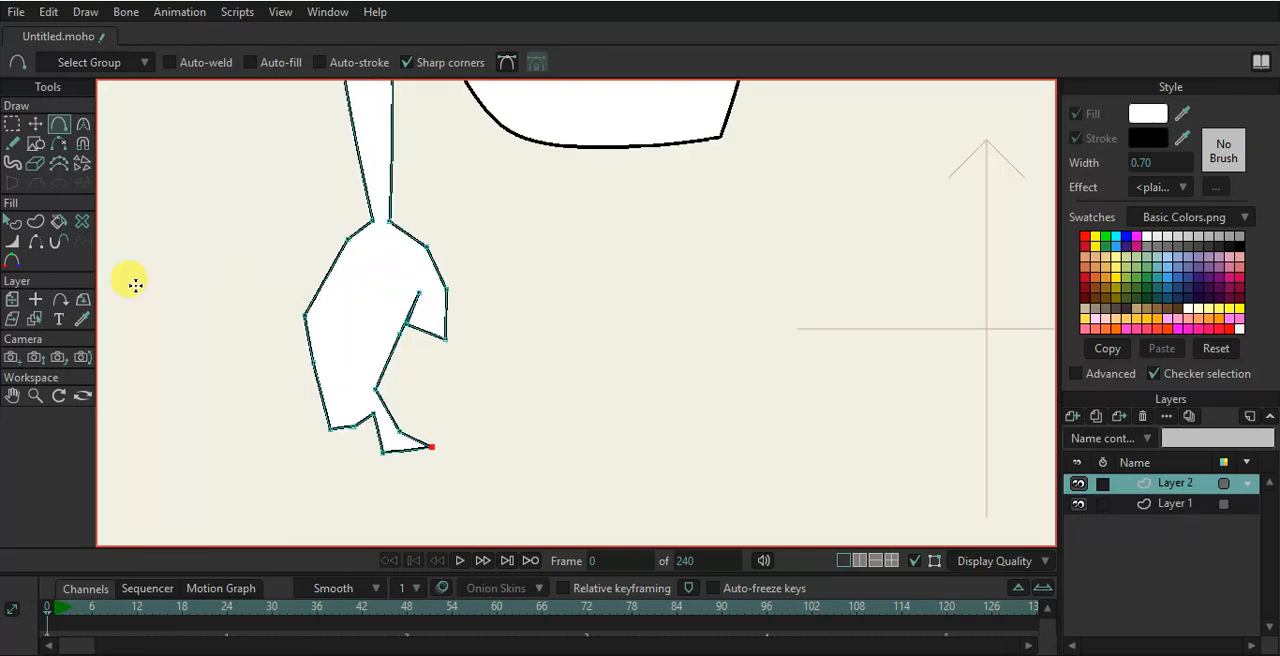
click(35, 123)
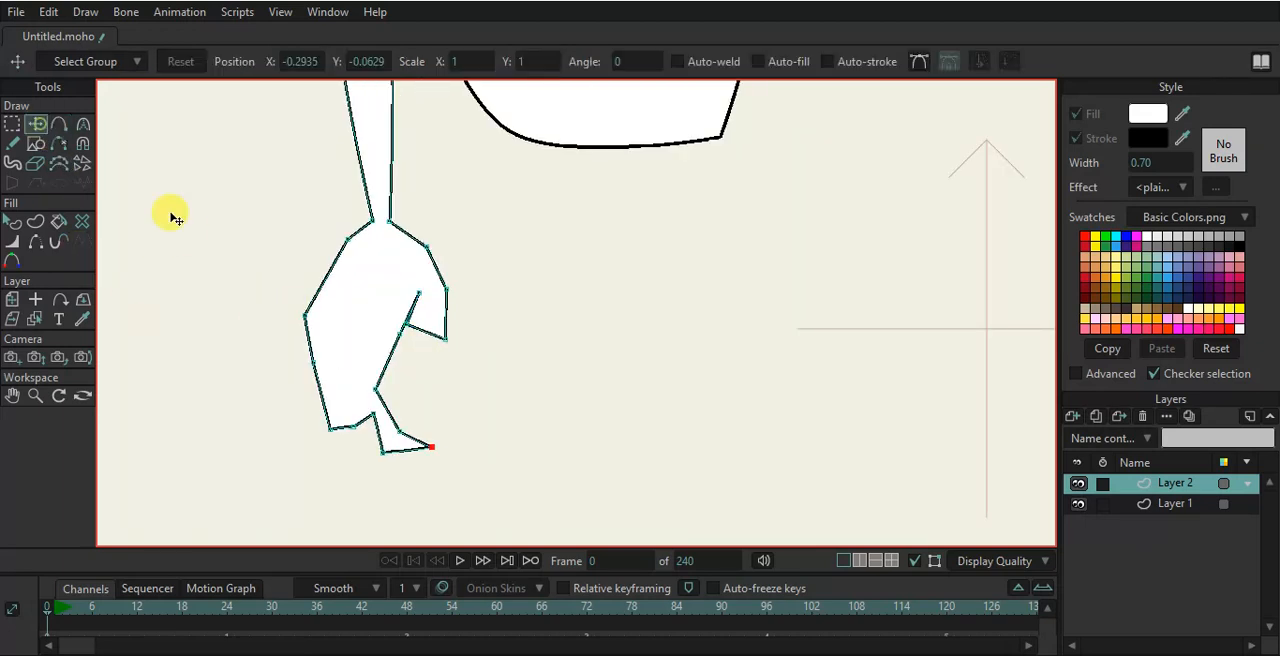
click(322, 408)
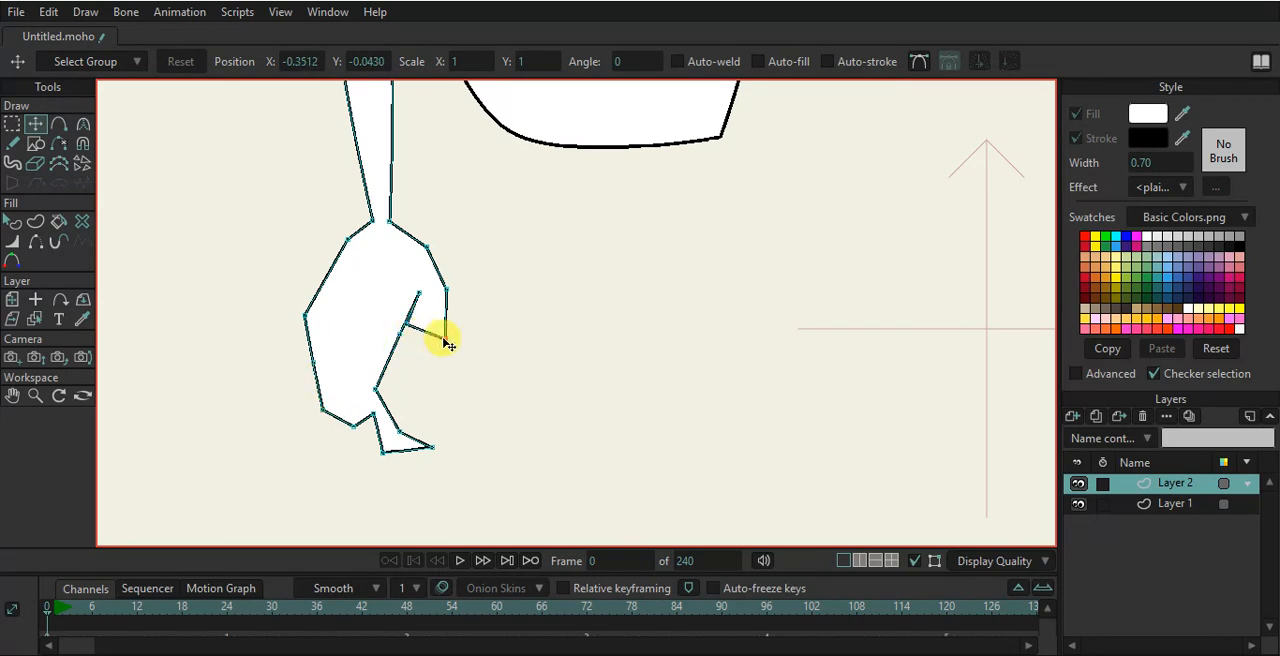
drag(449, 320, 449, 355)
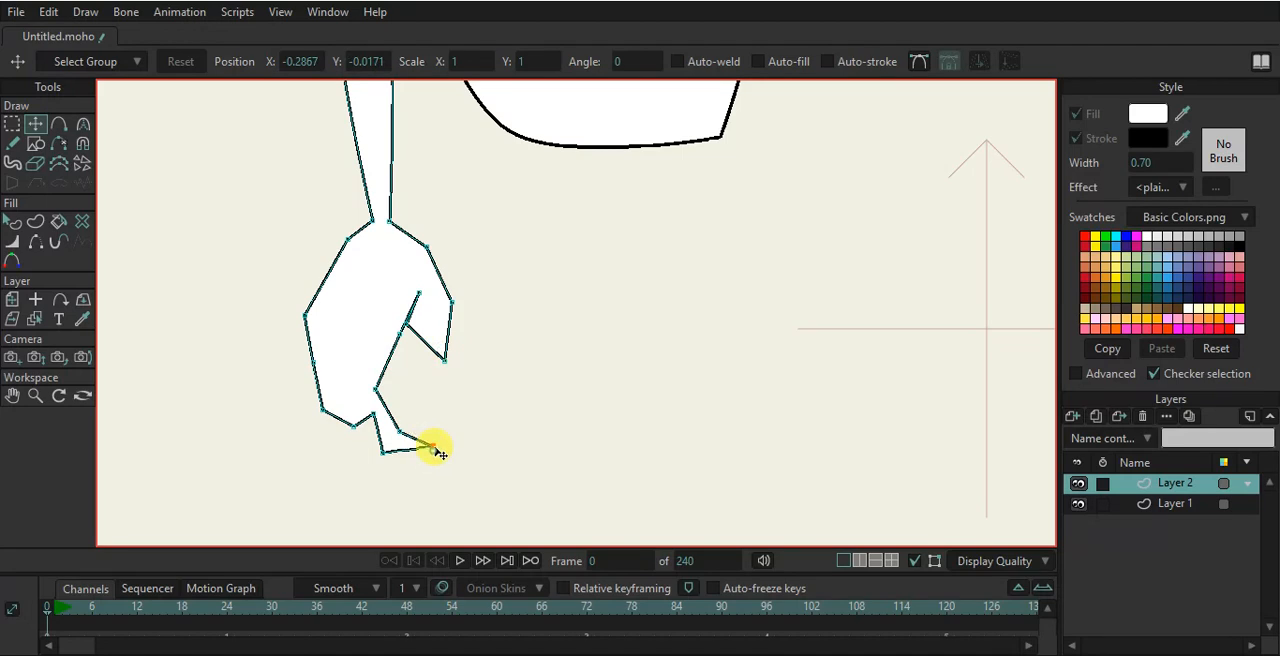
key(a)
drag(428, 444, 426, 470)
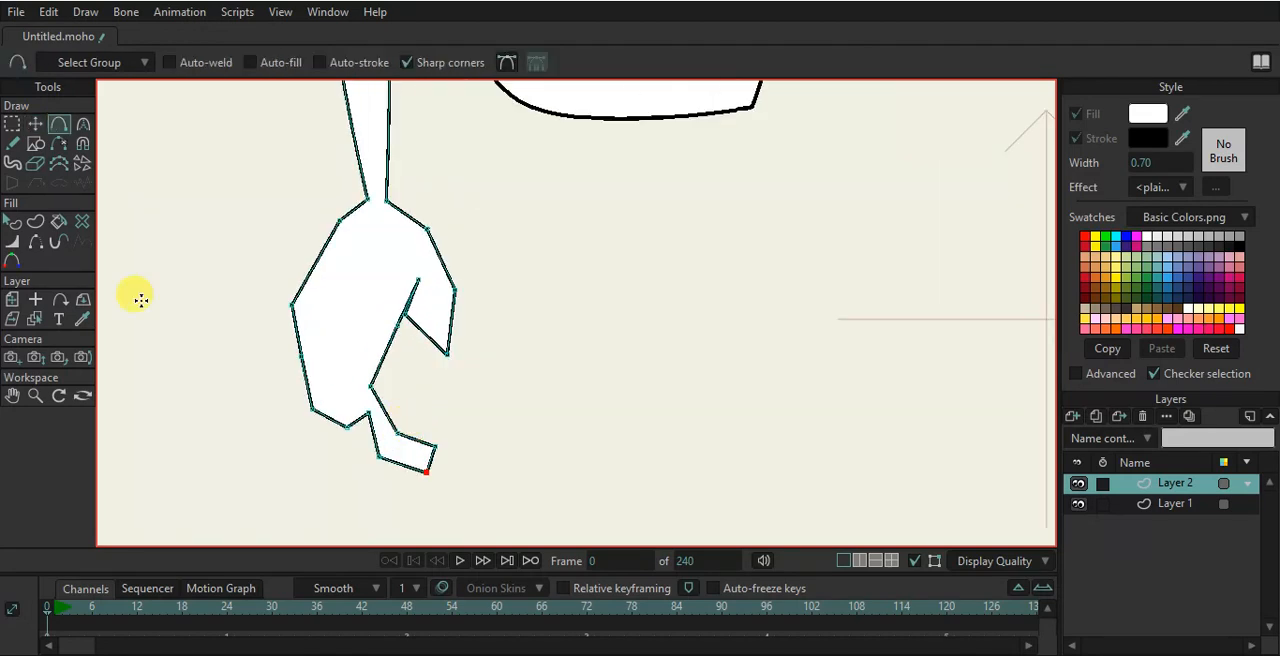
- Draw two freehand lines inside the hand to separate the fingers
click(13, 142)
scroll(415, 397, up, 3)
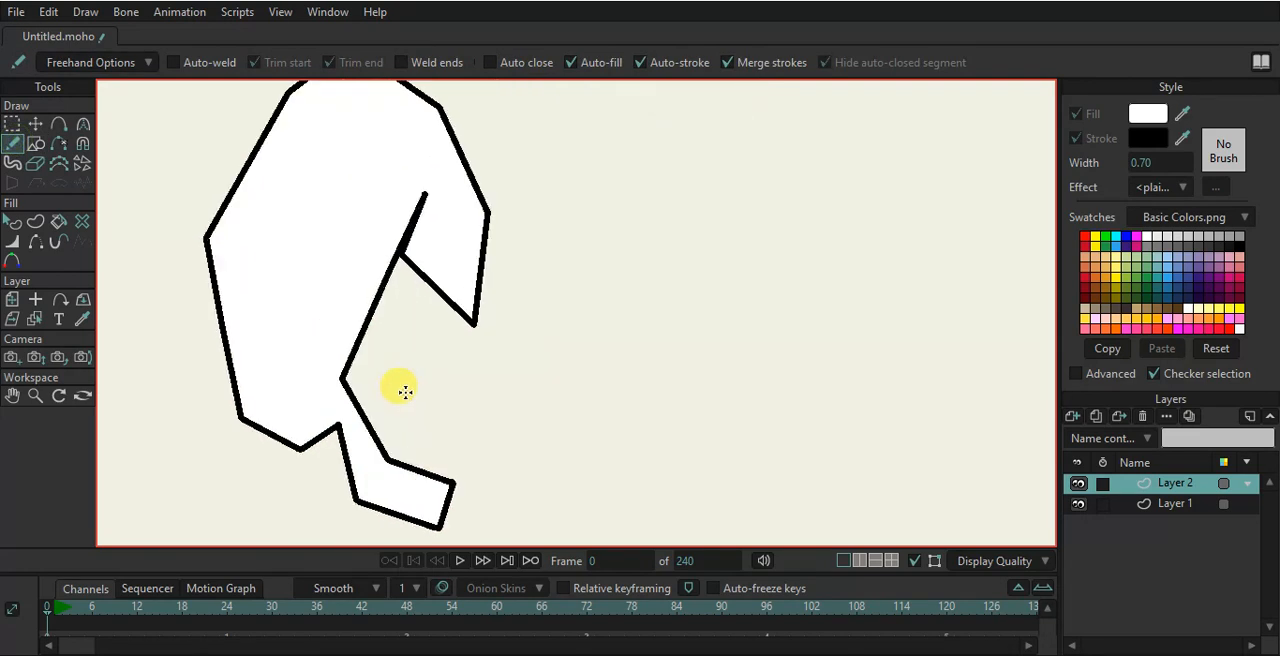
mouse_move(204, 234)
mouse_down()
mouse_move(293, 316)
mouse_move(317, 368)
mouse_up()
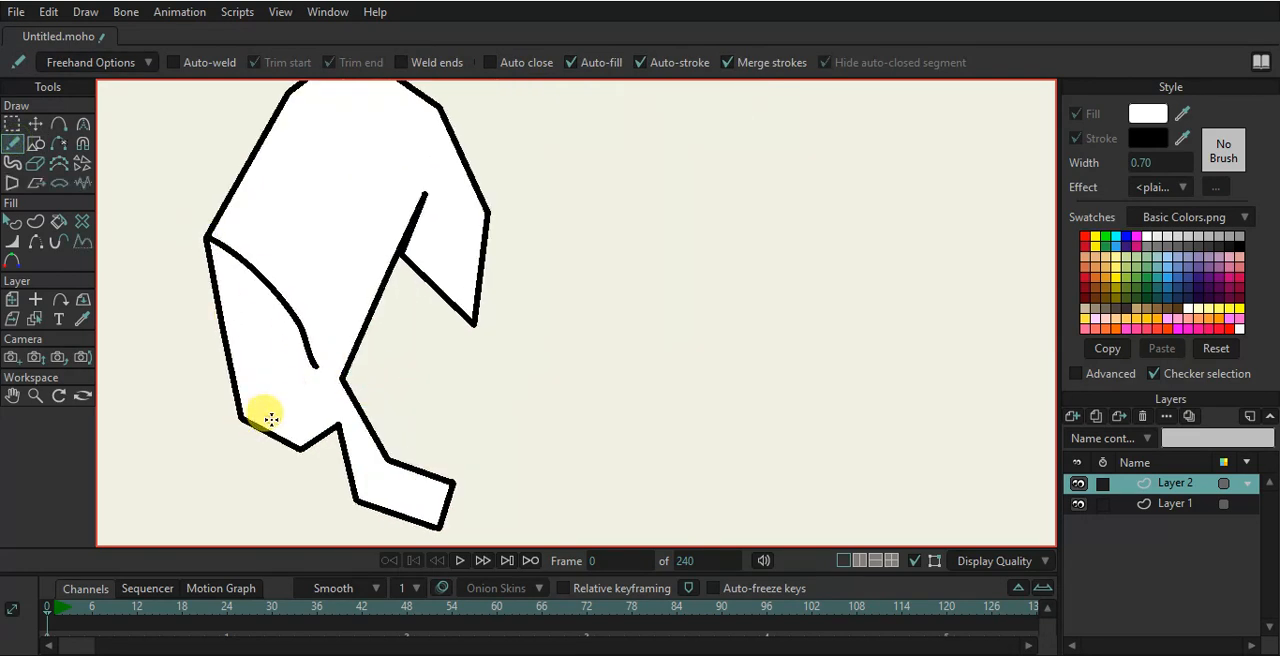
drag(270, 290, 256, 424)
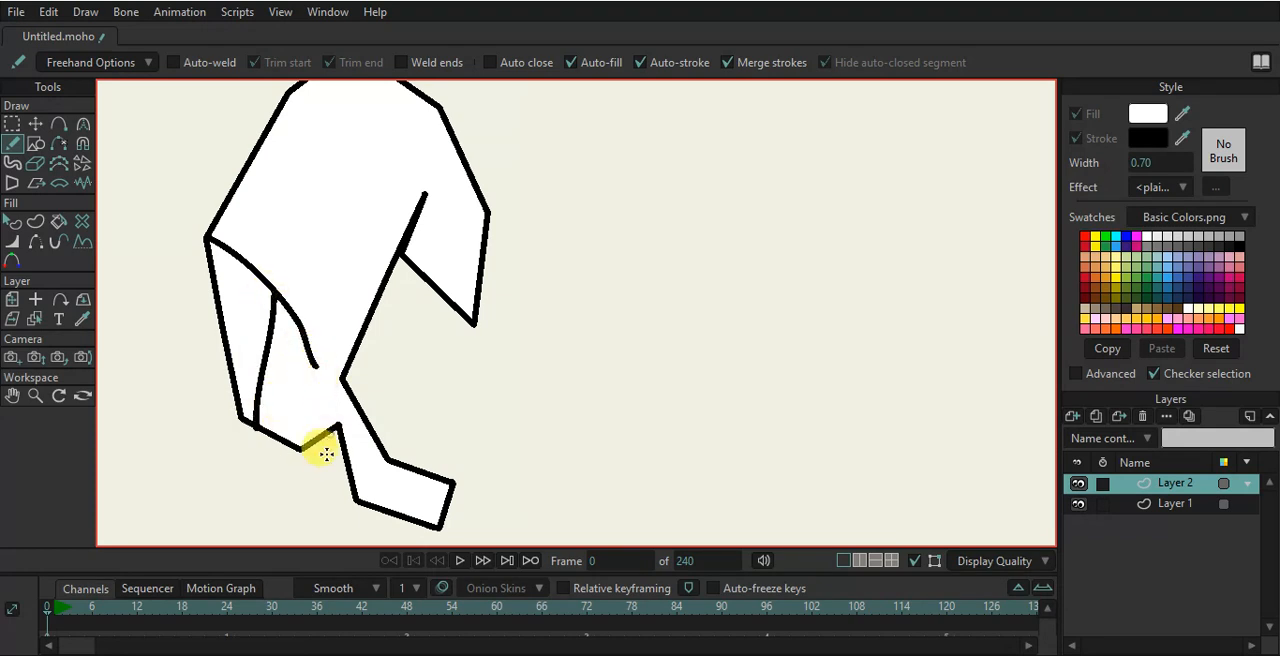
- Move the finger lines' end points to tidy where they meet the hand's outline
click(35, 123)
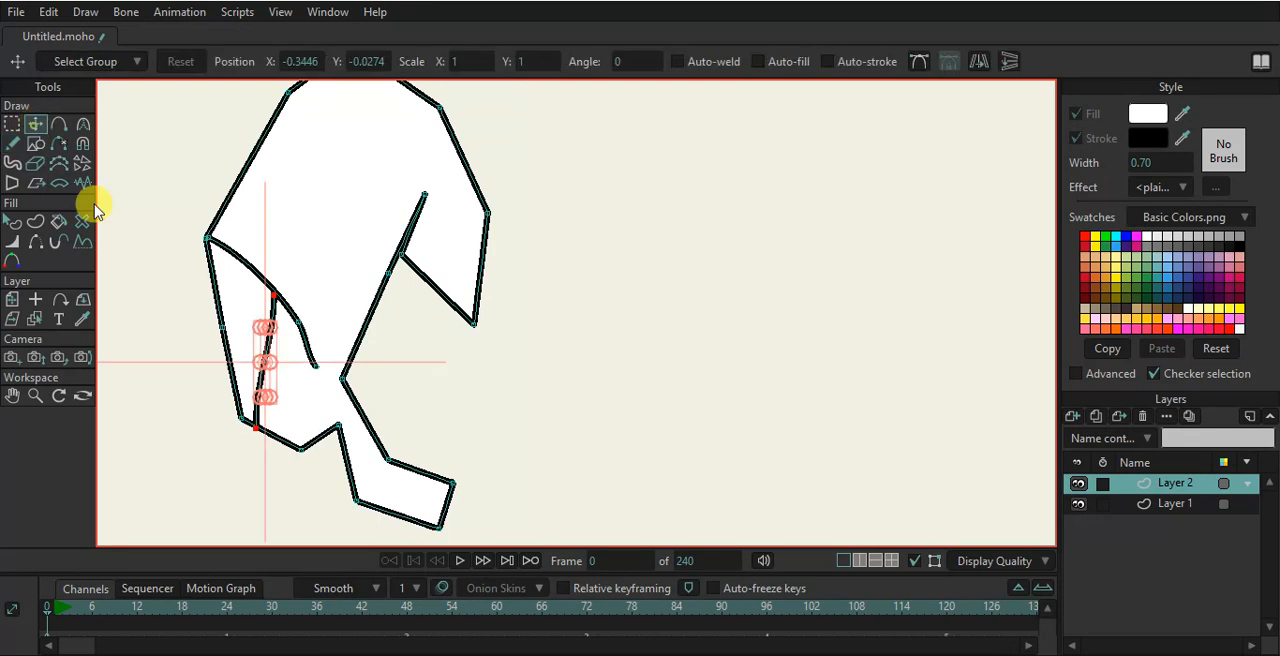
click(337, 425)
drag(334, 423, 314, 428)
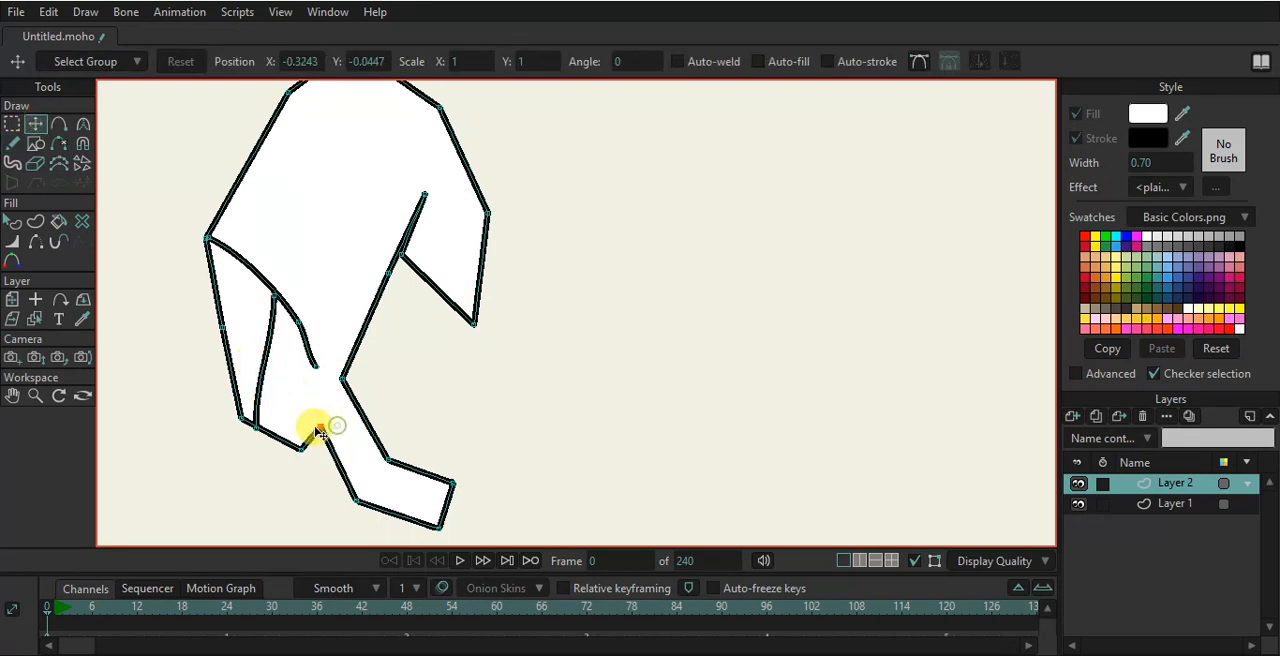
drag(314, 364, 322, 366)
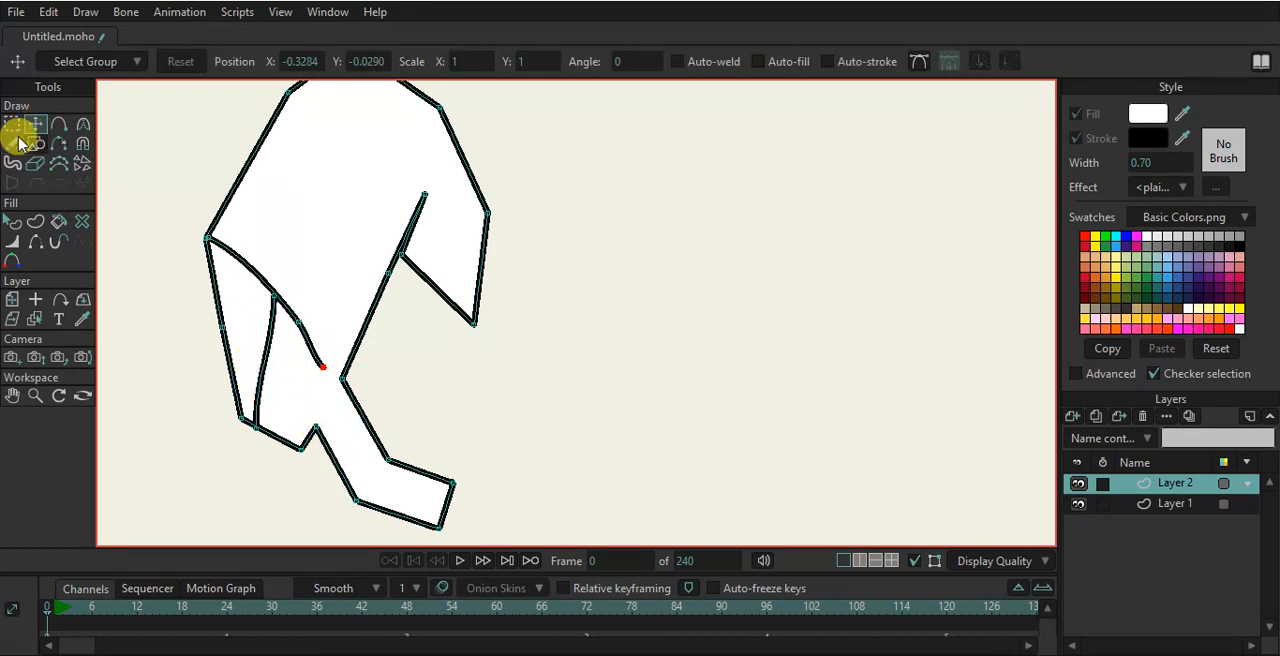
- Draw more freehand finger lines inside the hand
click(12, 143)
drag(314, 425, 322, 372)
scroll(325, 385, down, 1)
scroll(333, 389, down, 8)
scroll(378, 232, up, 2)
scroll(382, 242, down, 3)
scroll(383, 251, up, 2)
drag(384, 253, 387, 341)
scroll(371, 251, down, 2)
scroll(377, 251, up, 4)
scroll(371, 251, down, 4)
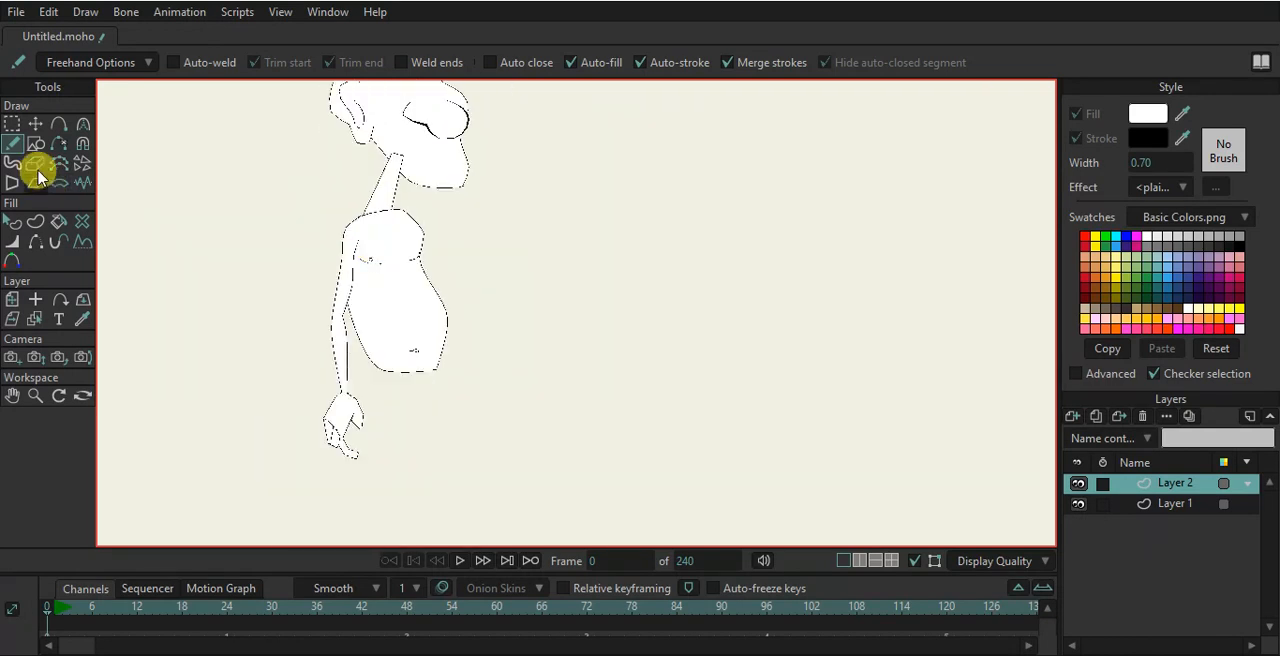
- Create a new layer and move it below Layer 1 in the layer stack
click(12, 299)
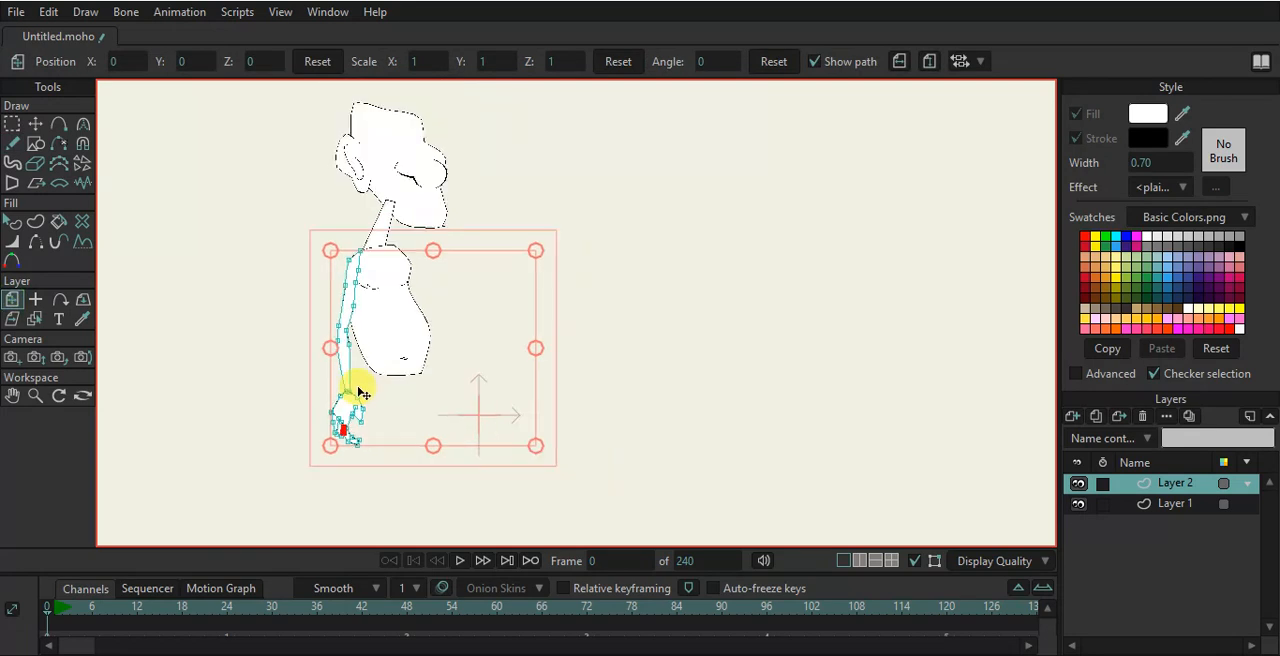
scroll(362, 392, up, 3)
drag(362, 303, 366, 230)
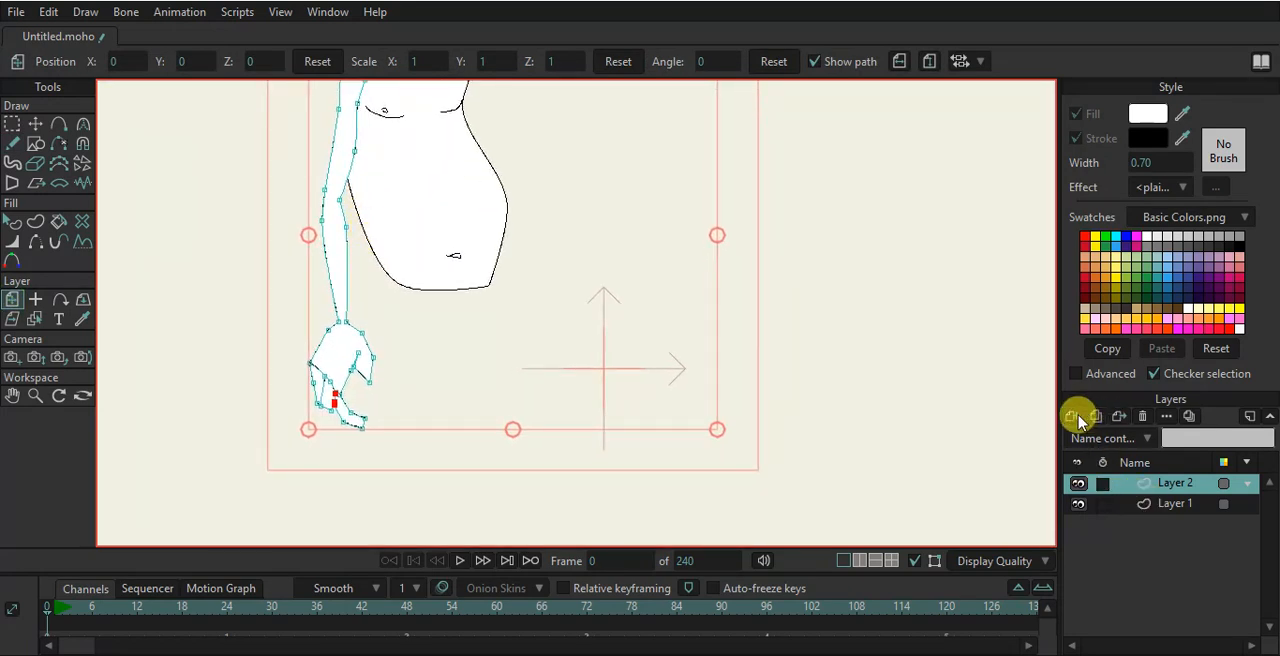
click(1074, 416)
click(1096, 438)
drag(1157, 486, 1150, 538)
scroll(802, 414, down, 1)
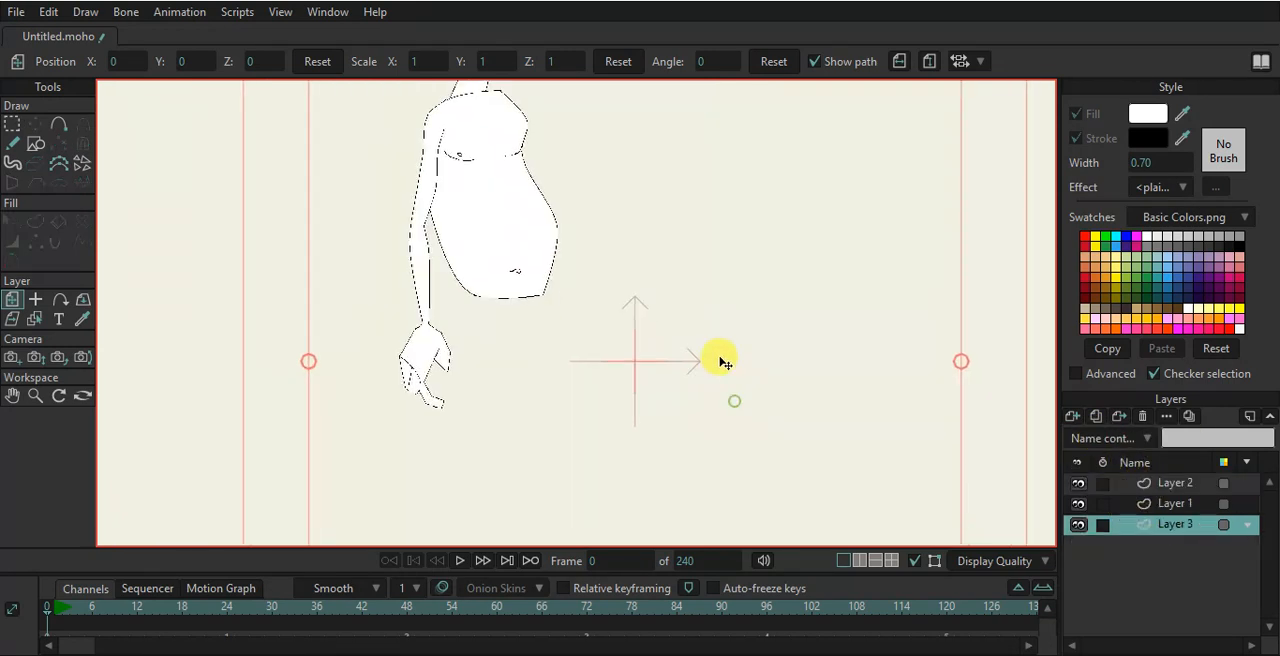
- Draw a rectangle under the torso's bottom and move its corners to shape the hips
click(35, 143)
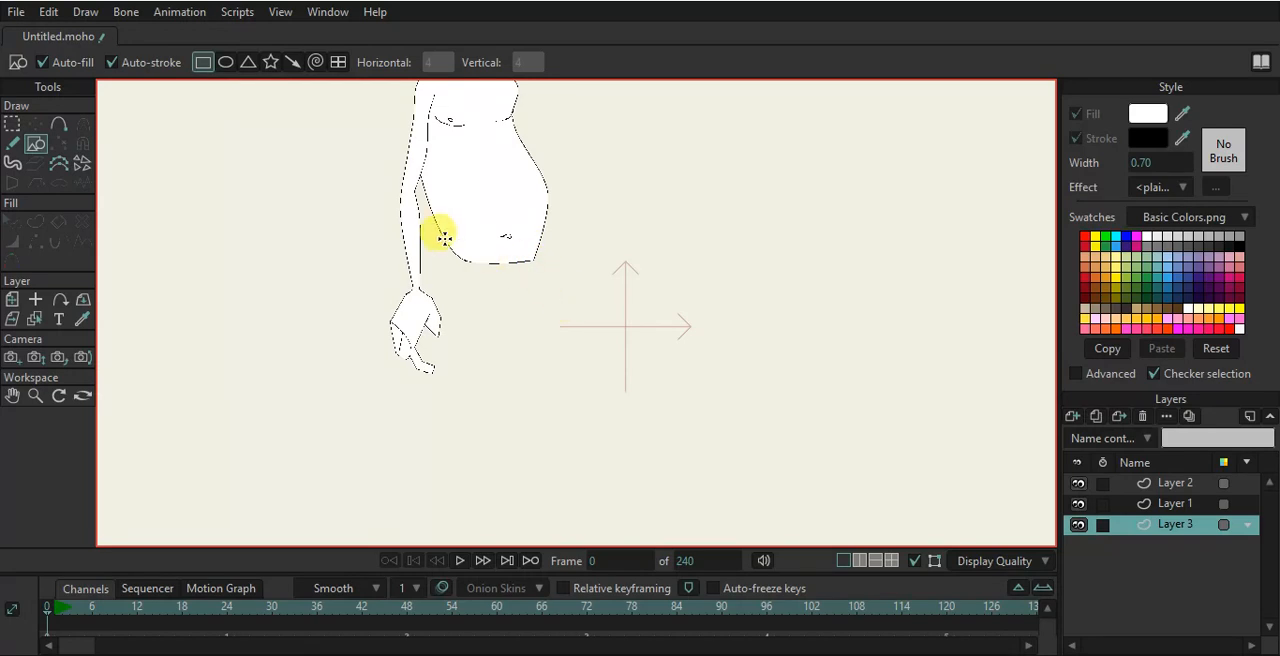
drag(451, 247, 538, 272)
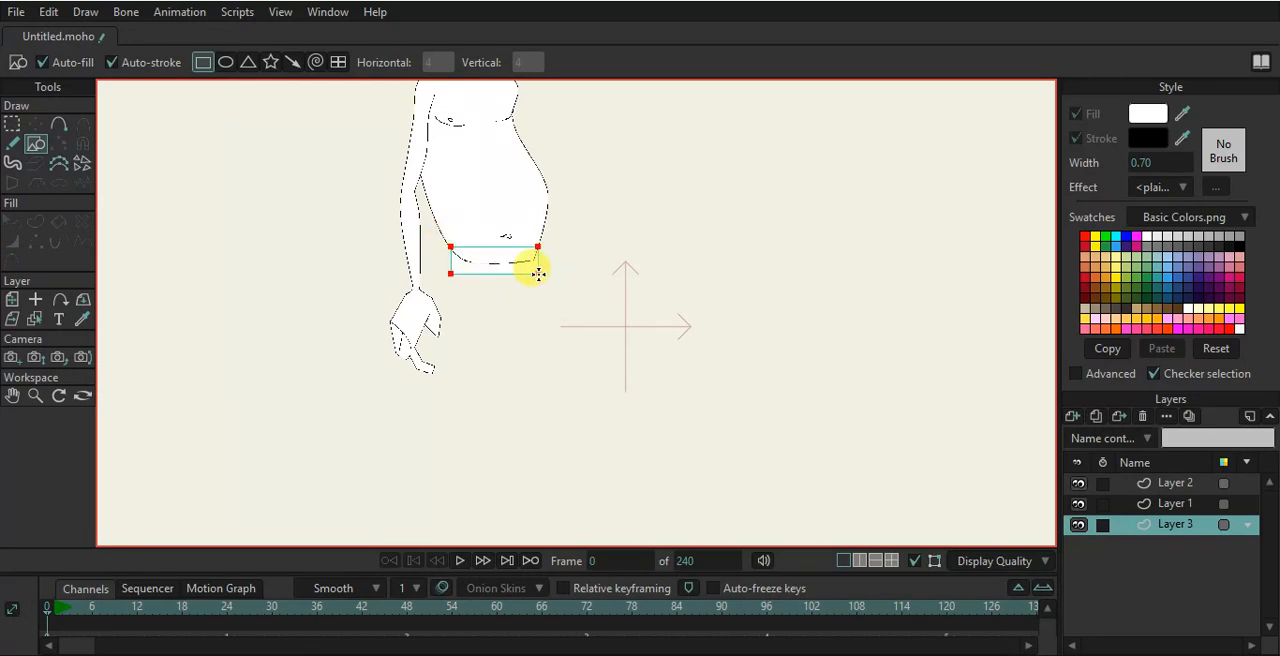
scroll(538, 272, up, 2)
click(35, 123)
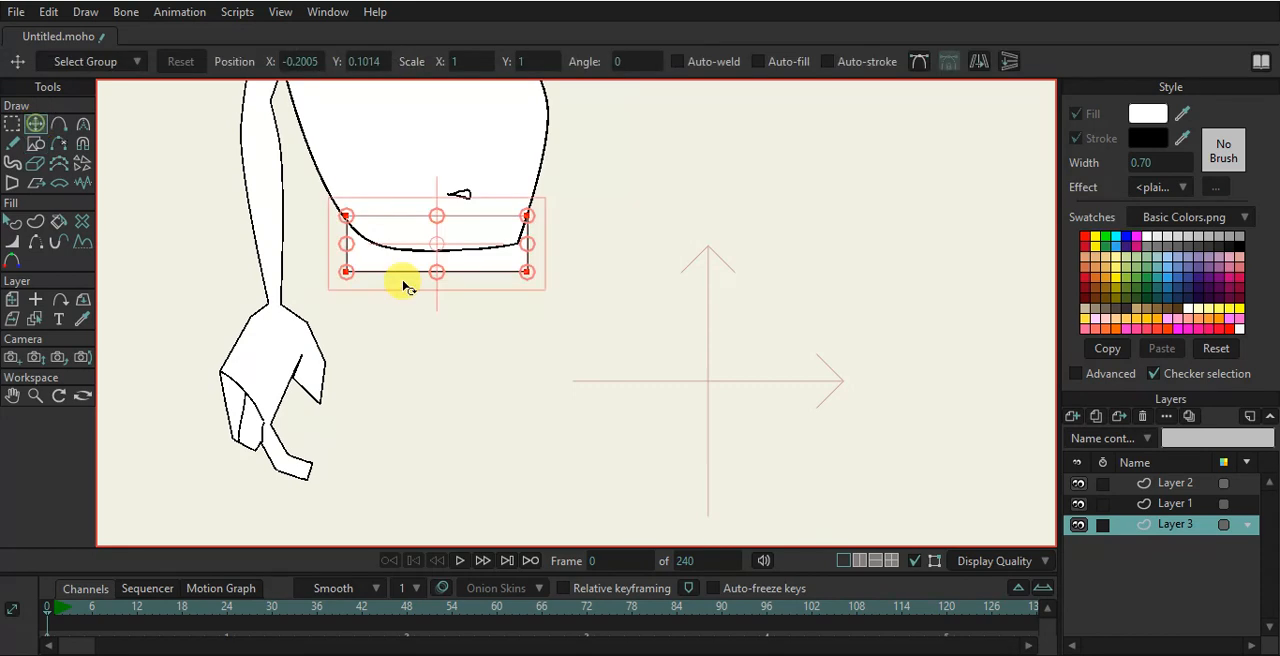
click(349, 273)
drag(350, 273, 356, 290)
drag(537, 226, 543, 217)
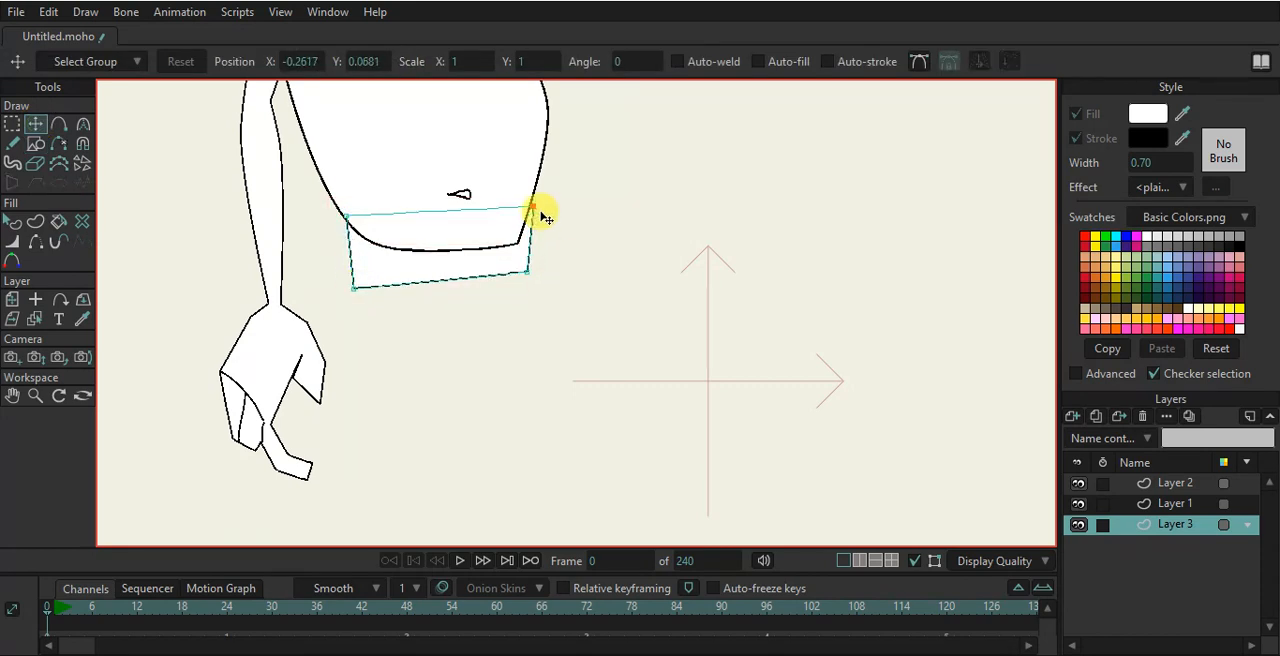
drag(528, 270, 532, 289)
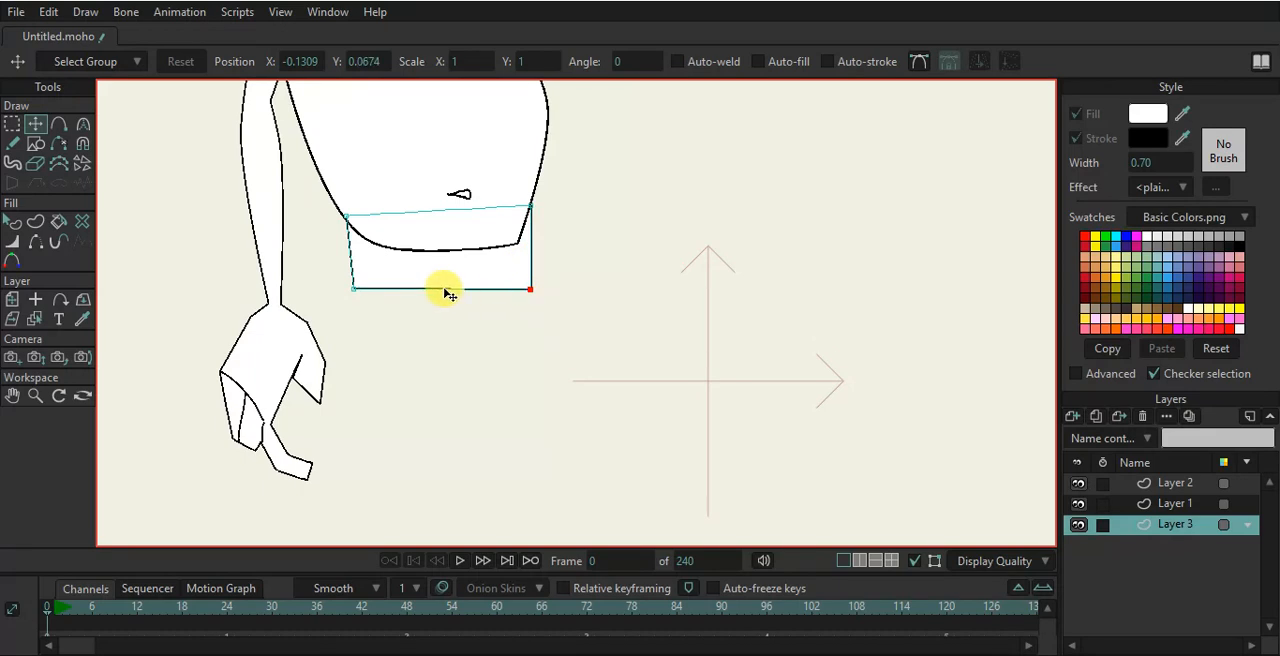
- Add a point on the hips' bottom edge, pulling it down into a point, and adjust its curvature
key(c)
drag(442, 289, 452, 405)
key(c)
drag(580, 460, 595, 462)
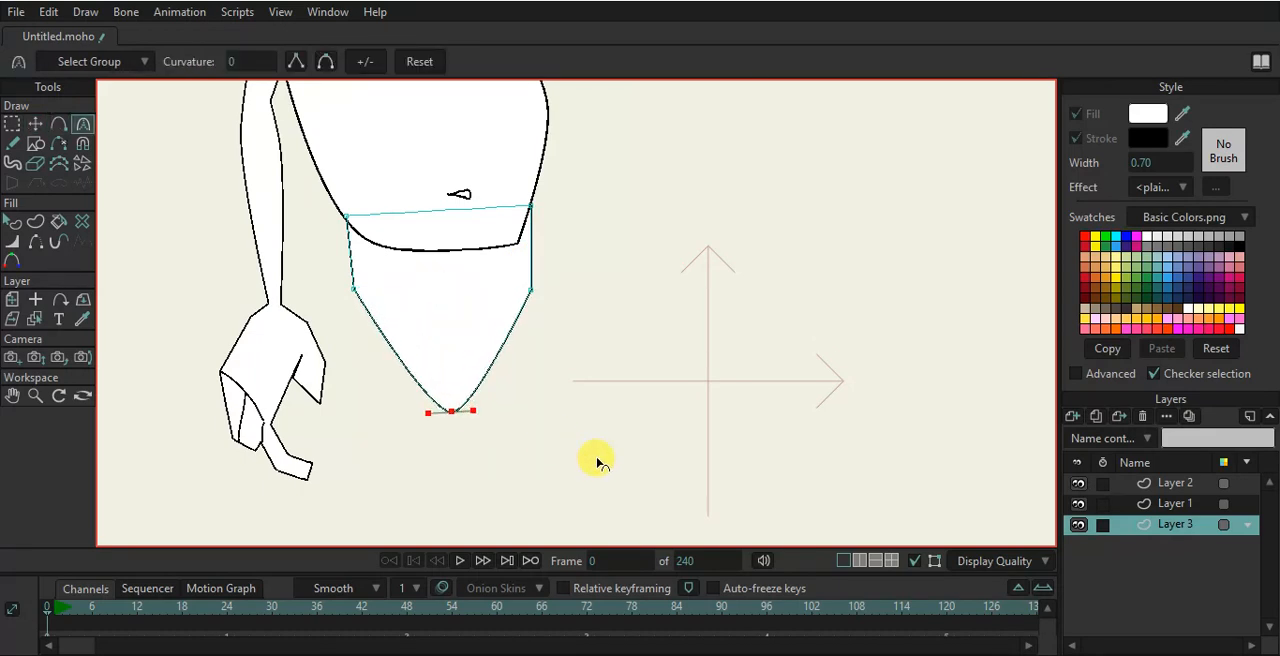
- Add a point on each side of the hips and increase their curvature to round the hip sides
key(a)
mouse_move(388, 337)
mouse_down()
mouse_move(386, 314)
mouse_move(397, 316)
mouse_up()
key(c)
drag(485, 331, 497, 308)
key(a)
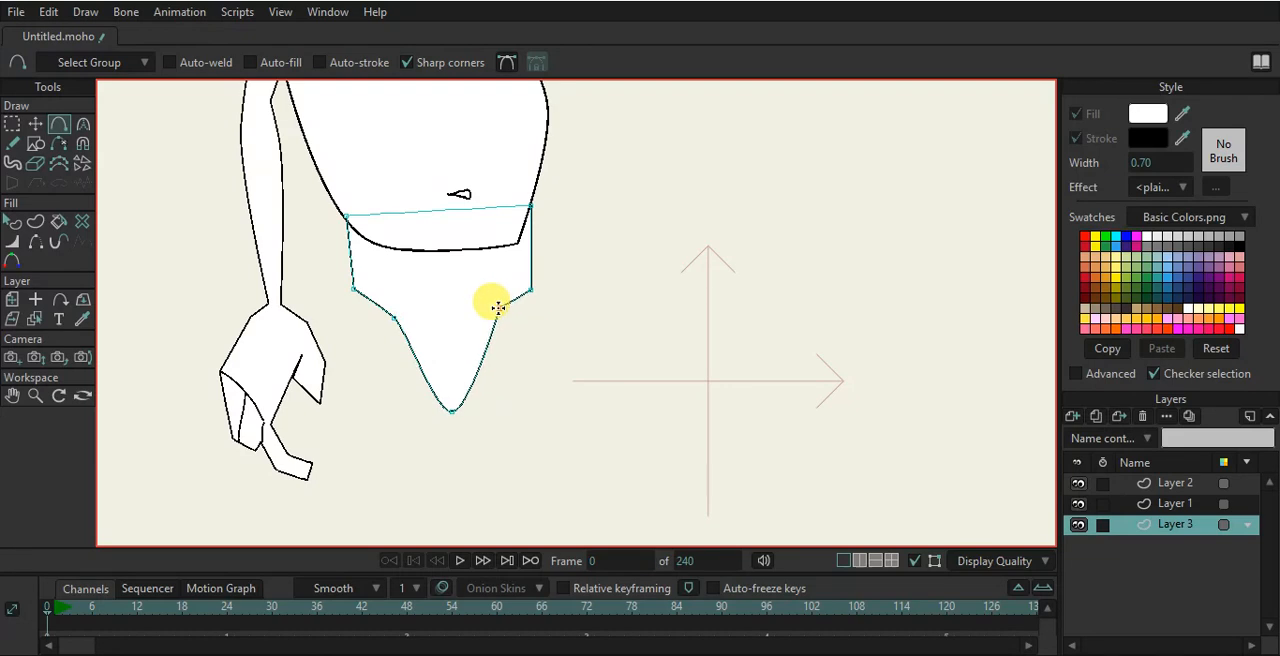
key(c)
drag(666, 366, 780, 394)
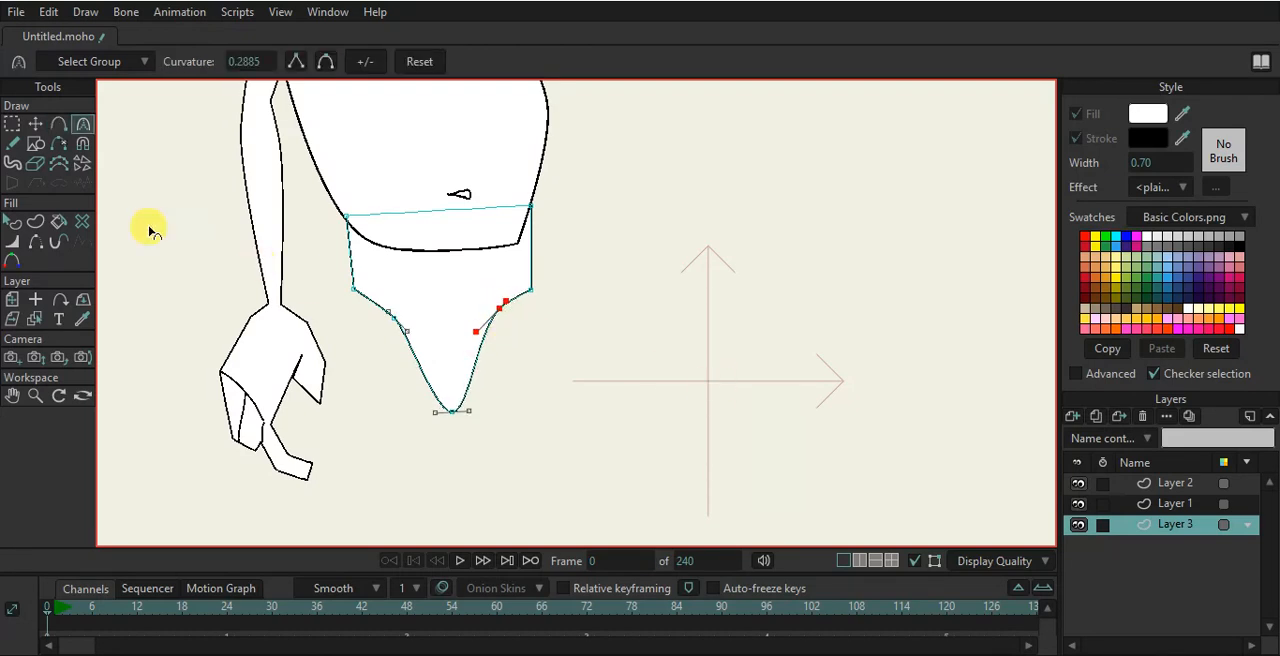
- Round the hips' bottom point with the Curvature tool
click(35, 123)
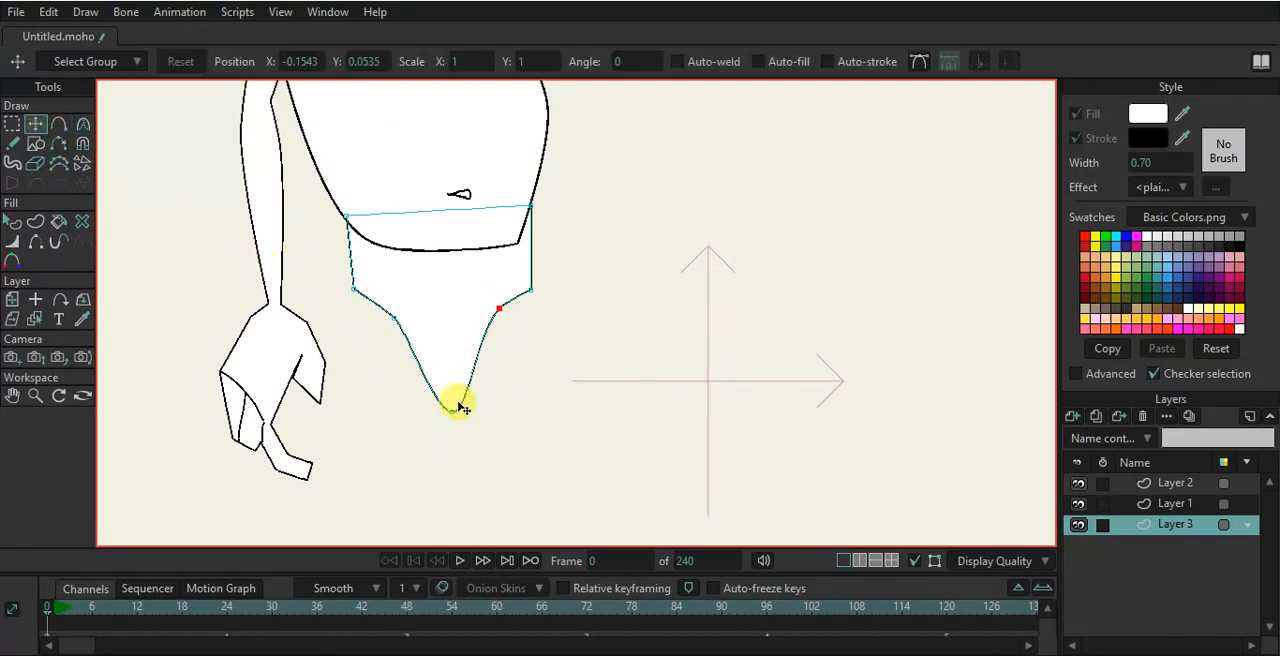
key(c)
drag(457, 417, 417, 415)
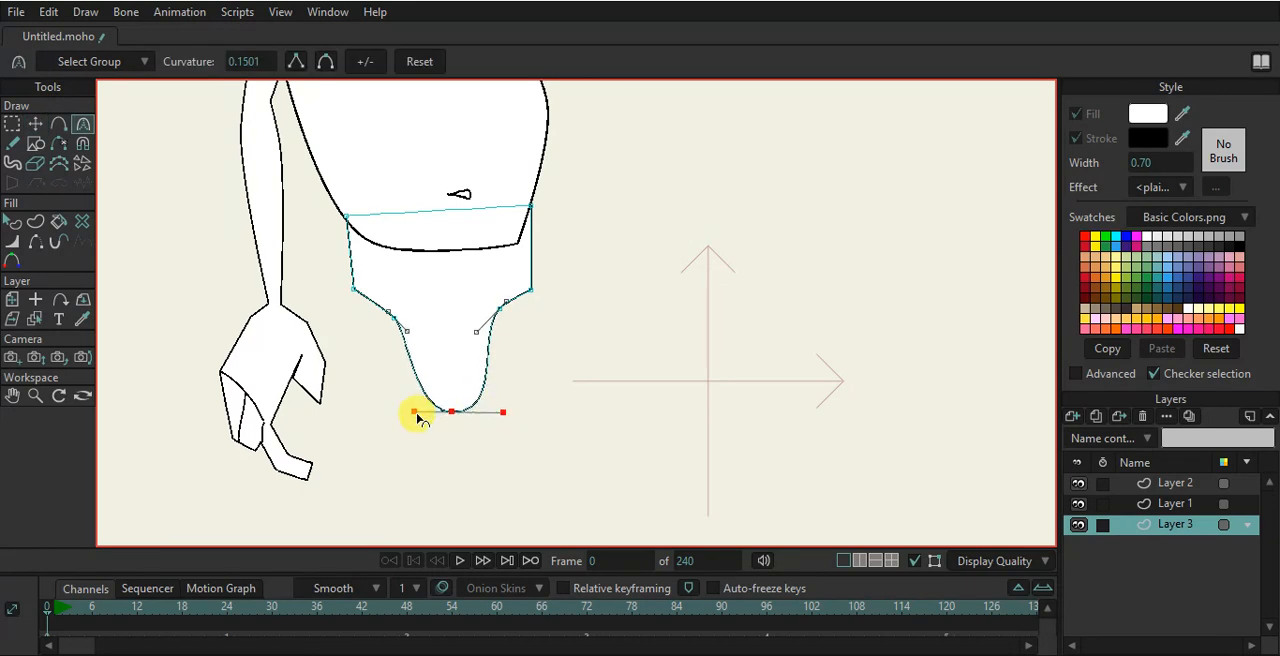
click(35, 123)
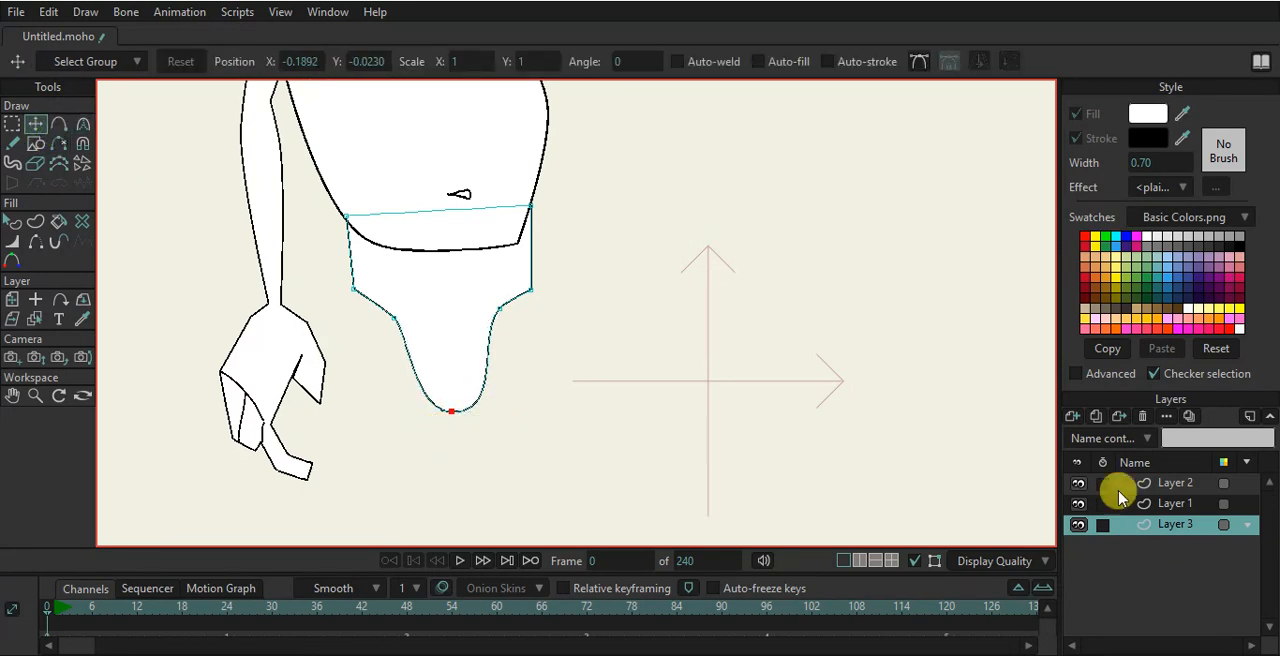
- Create a new layer and move it below Layer 3 in the layer stack
click(1073, 416)
click(1083, 434)
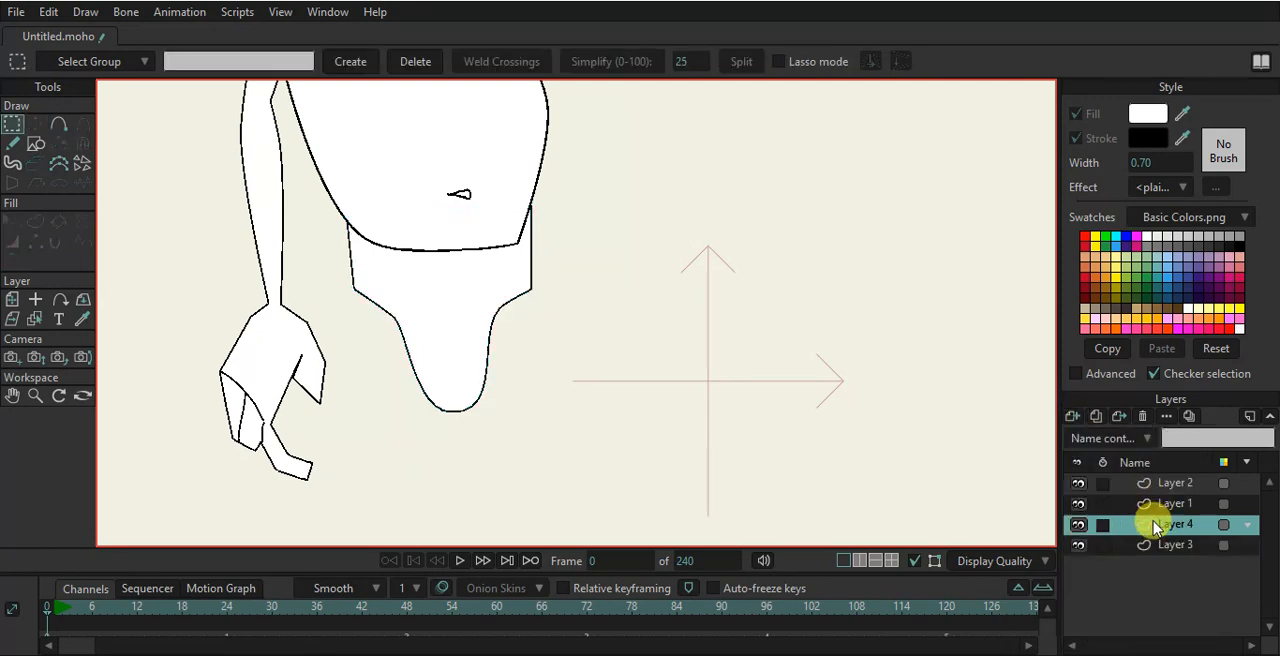
drag(1151, 554, 1145, 553)
- Draw a tall narrow rectangle beneath the hips as the start of a leg
scroll(494, 337, down, 5)
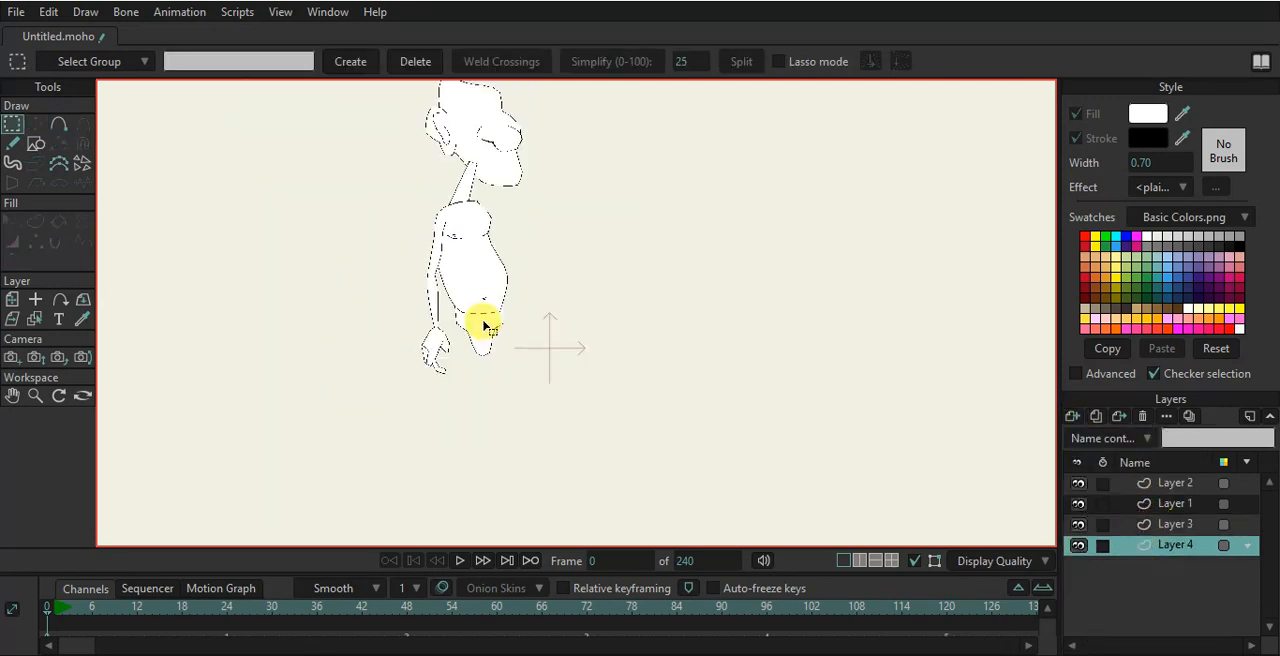
scroll(474, 327, up, 6)
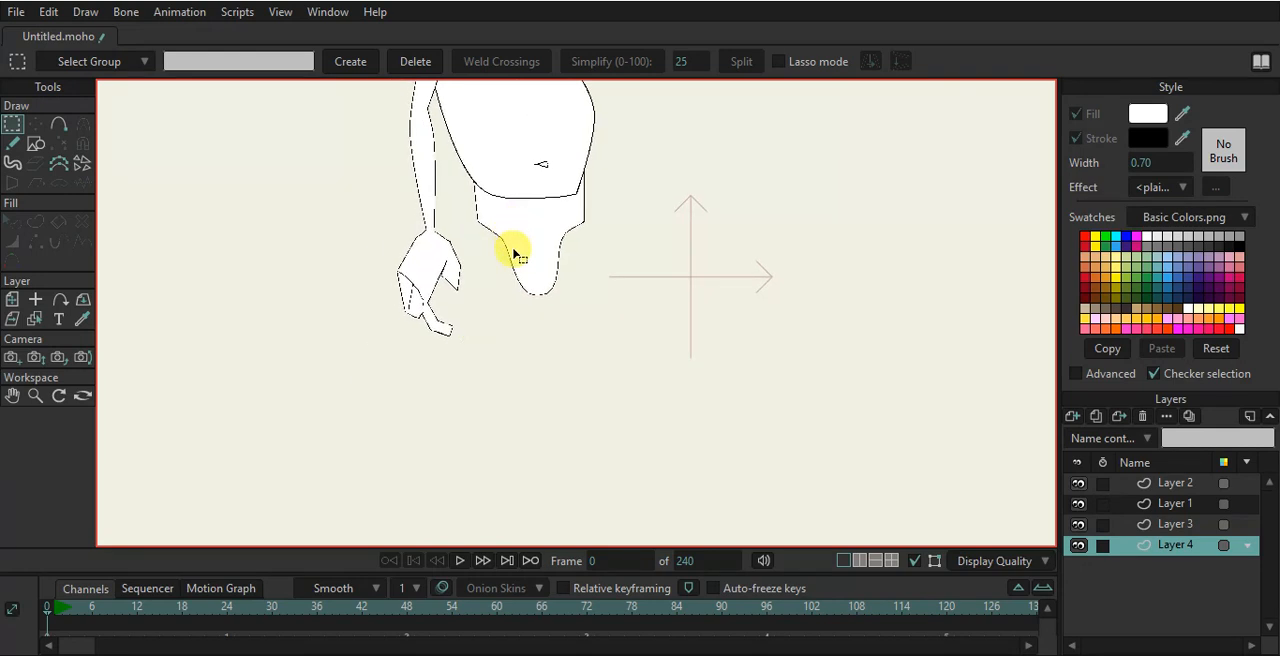
click(35, 143)
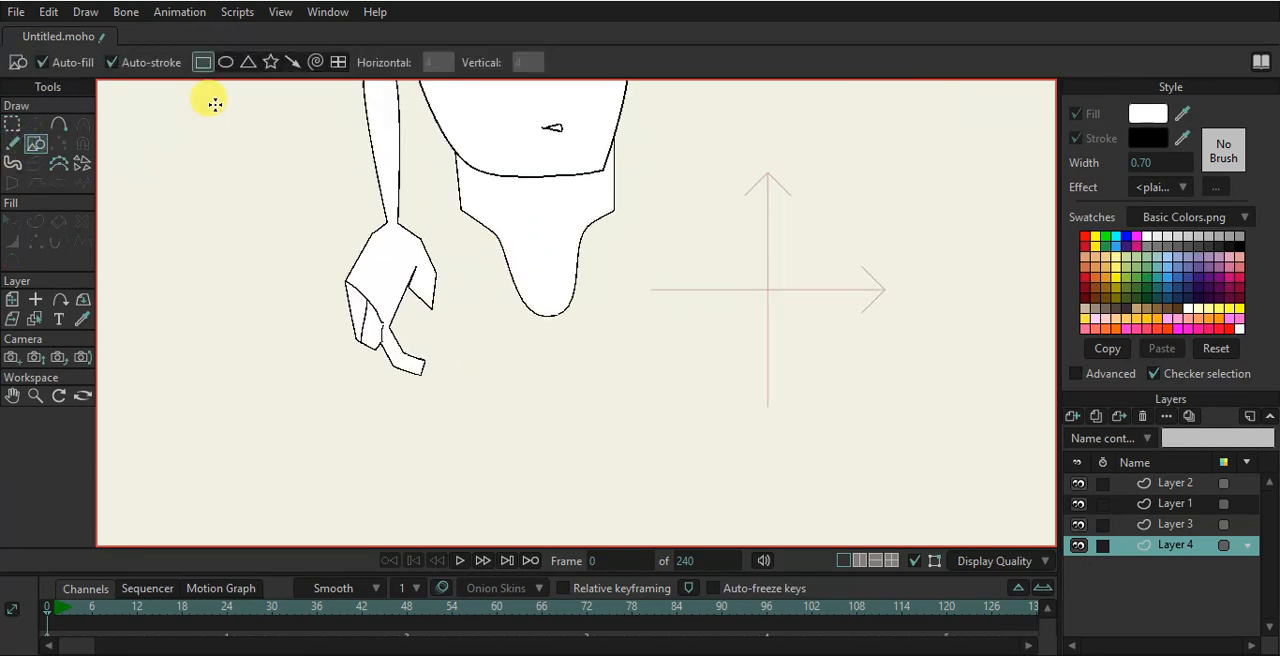
mouse_move(460, 211)
mouse_down()
mouse_move(543, 345)
mouse_move(507, 413)
mouse_up()
click(35, 123)
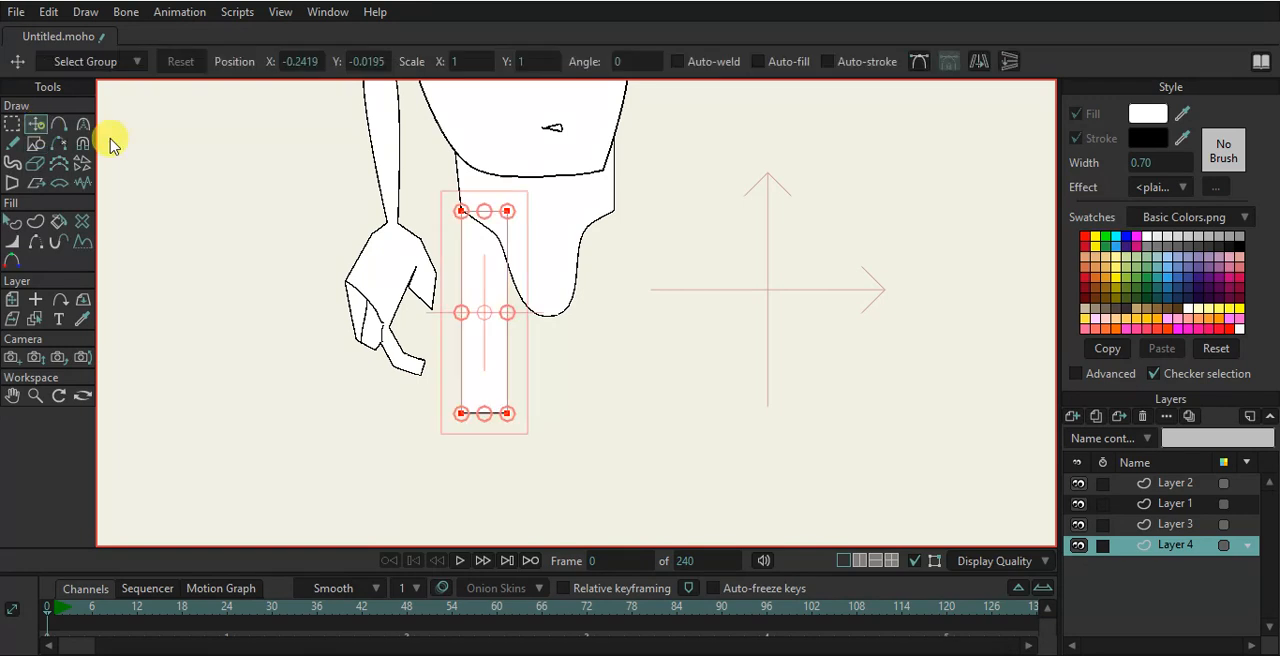
- Move the rectangle's corners so the leg tapers toward its bottom
click(507, 212)
drag(508, 215, 498, 214)
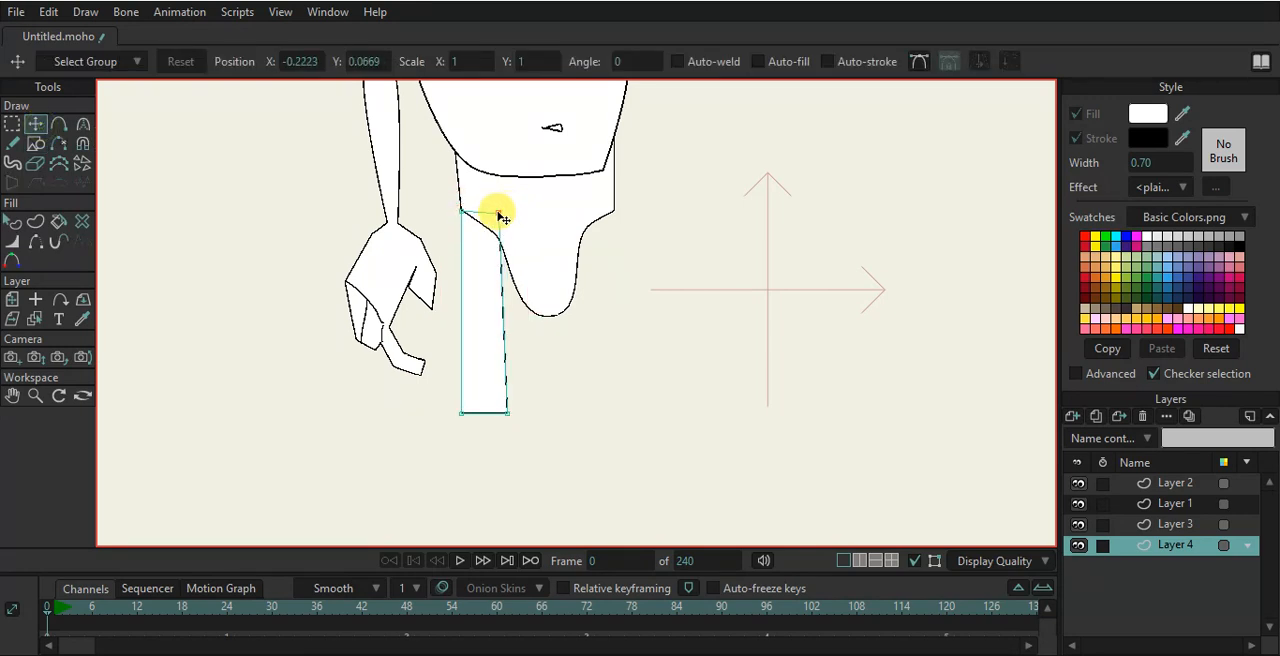
drag(507, 412, 519, 380)
drag(461, 412, 490, 372)
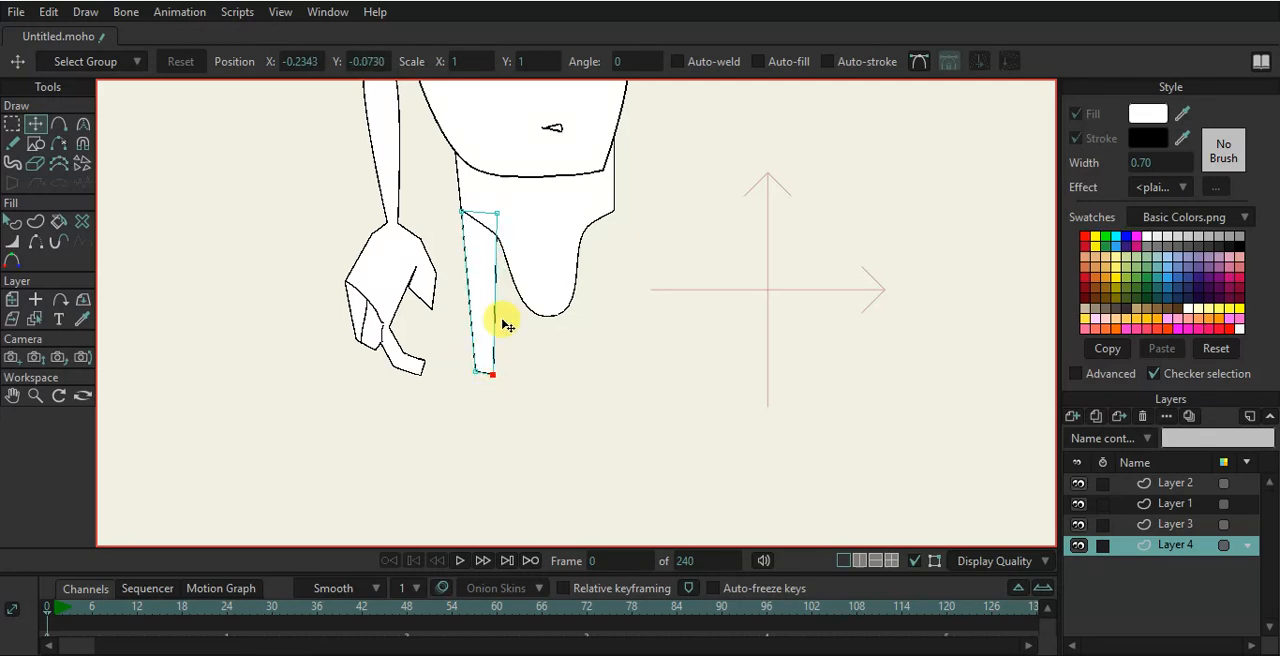
- Turn off sharp corners and add smooth points on the leg's sides to curve the thigh
scroll(502, 314, up, 1)
key(a)
mouse_move(495, 298)
mouse_down()
mouse_move(515, 298)
mouse_move(503, 300)
mouse_move(509, 289)
mouse_up()
key(ctrl+z)
click(434, 65)
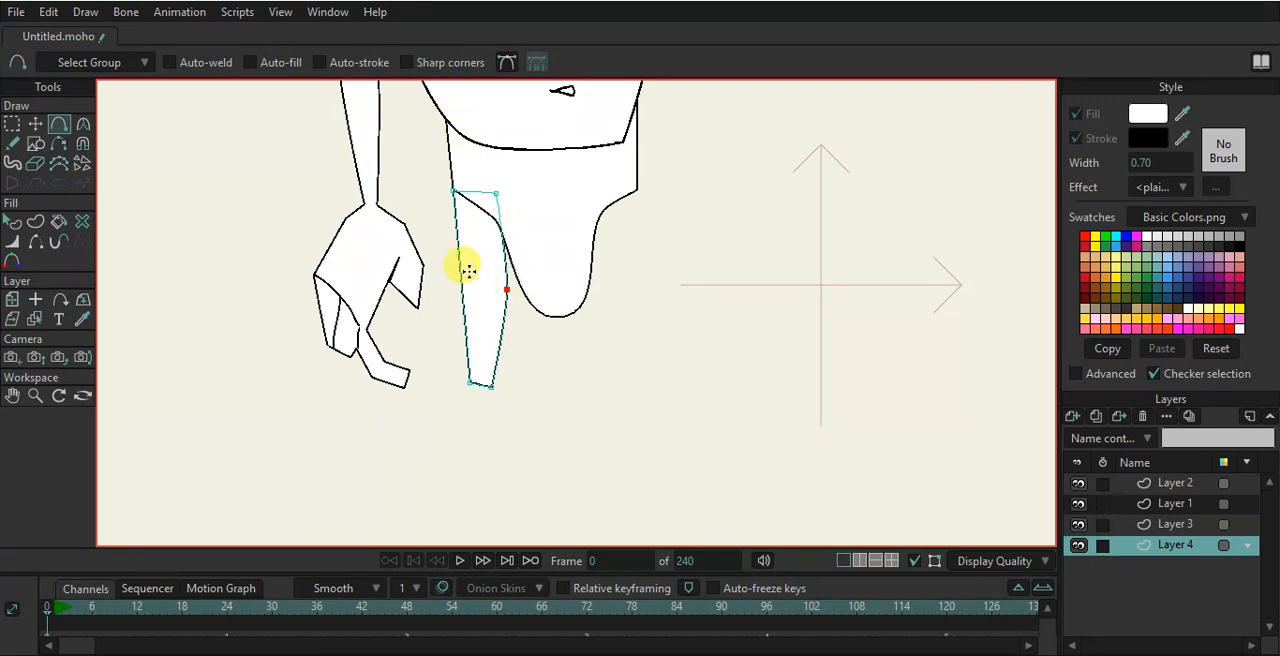
drag(455, 252, 450, 262)
click(461, 339)
scroll(474, 410, up, 2)
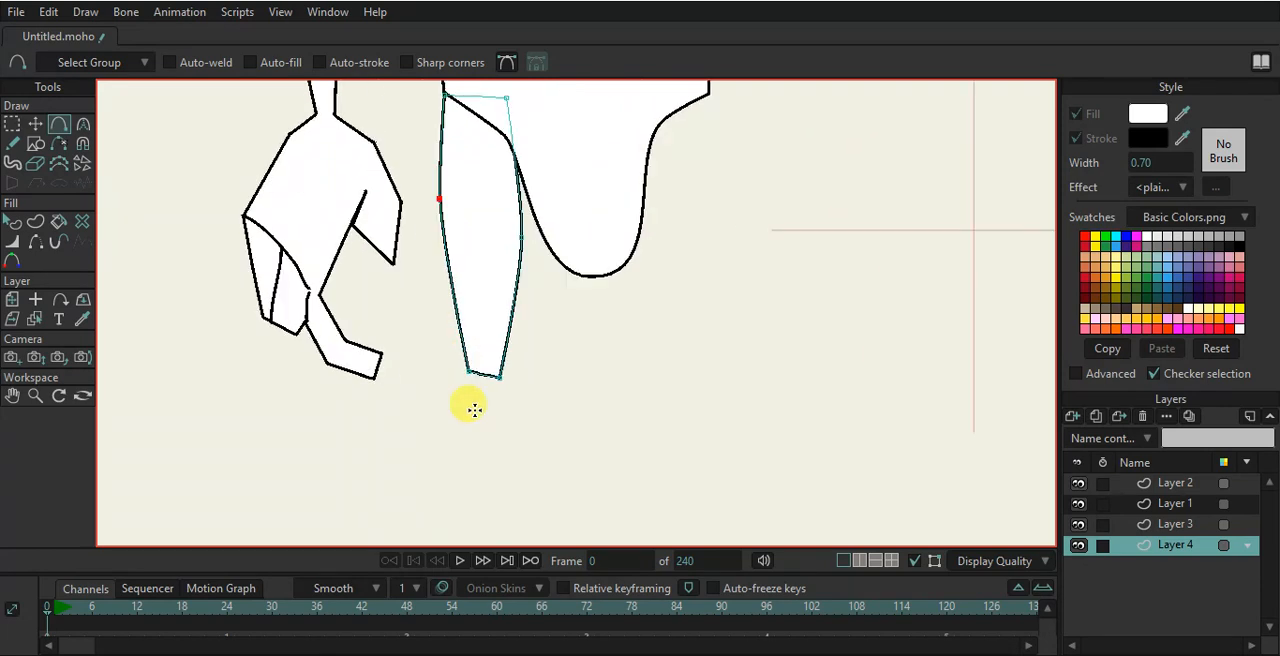
- Turn sharp corners back on and extend the leg downward with new points forming a knee bend and lower leg
click(436, 68)
scroll(517, 353, down, 2)
drag(505, 359, 597, 210)
scroll(618, 223, up, 1)
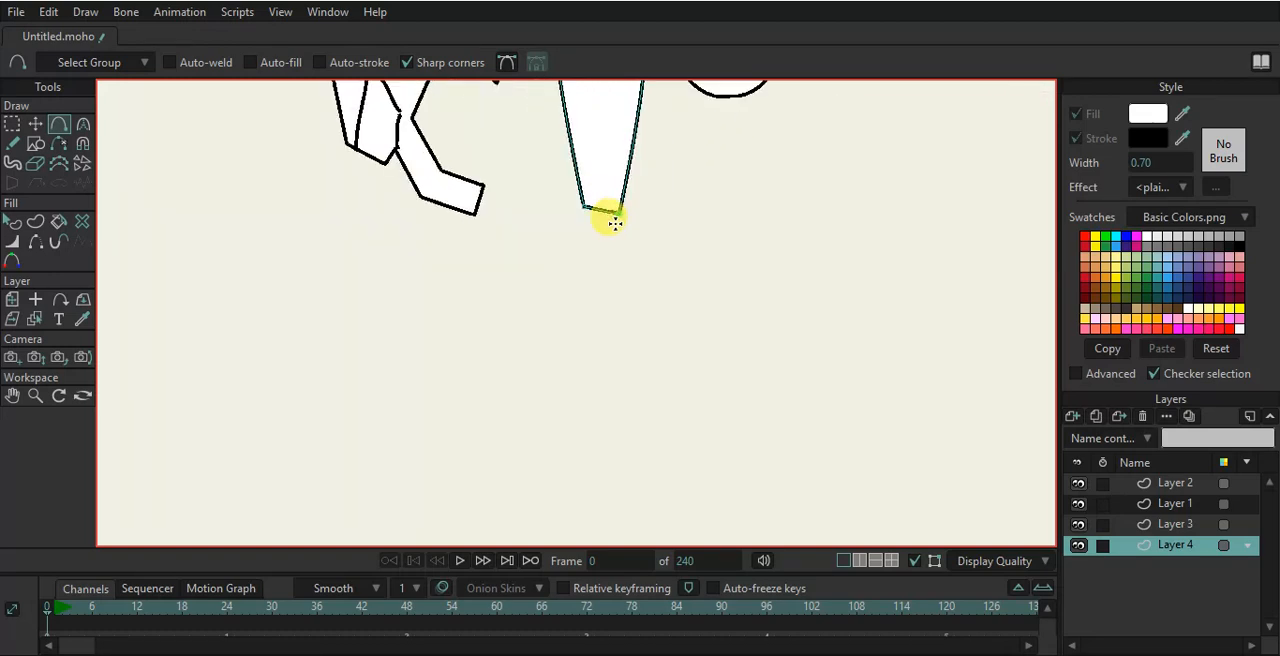
drag(598, 215, 611, 284)
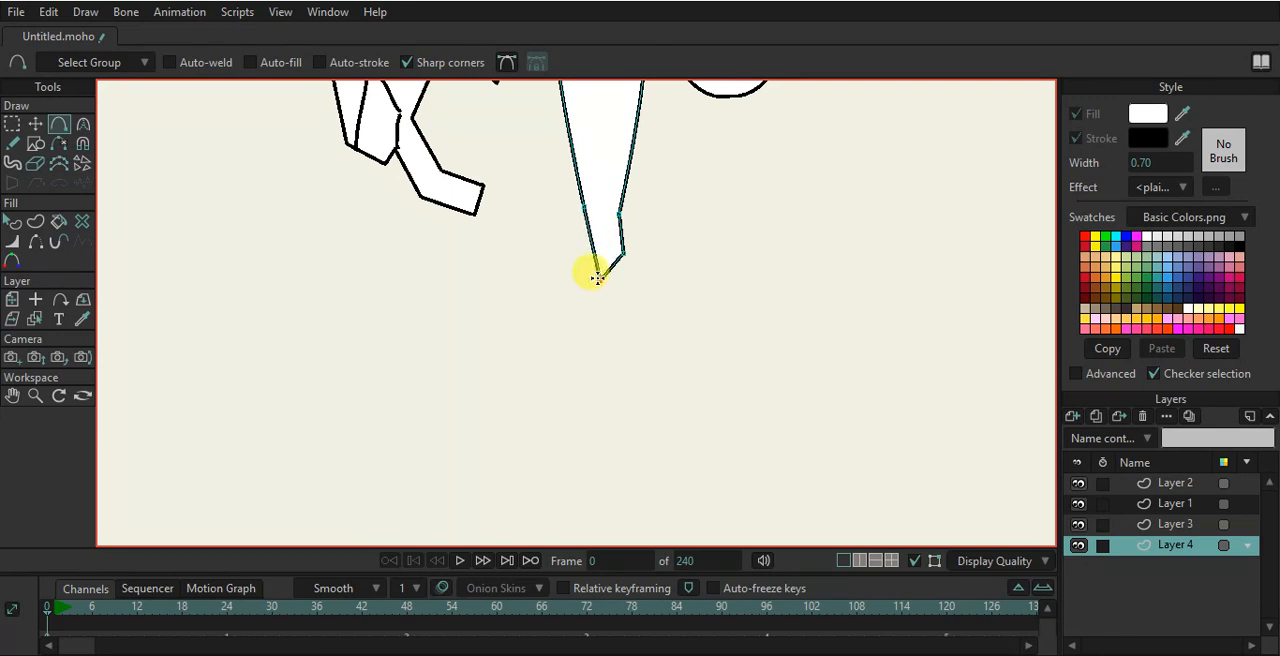
drag(595, 258, 520, 517)
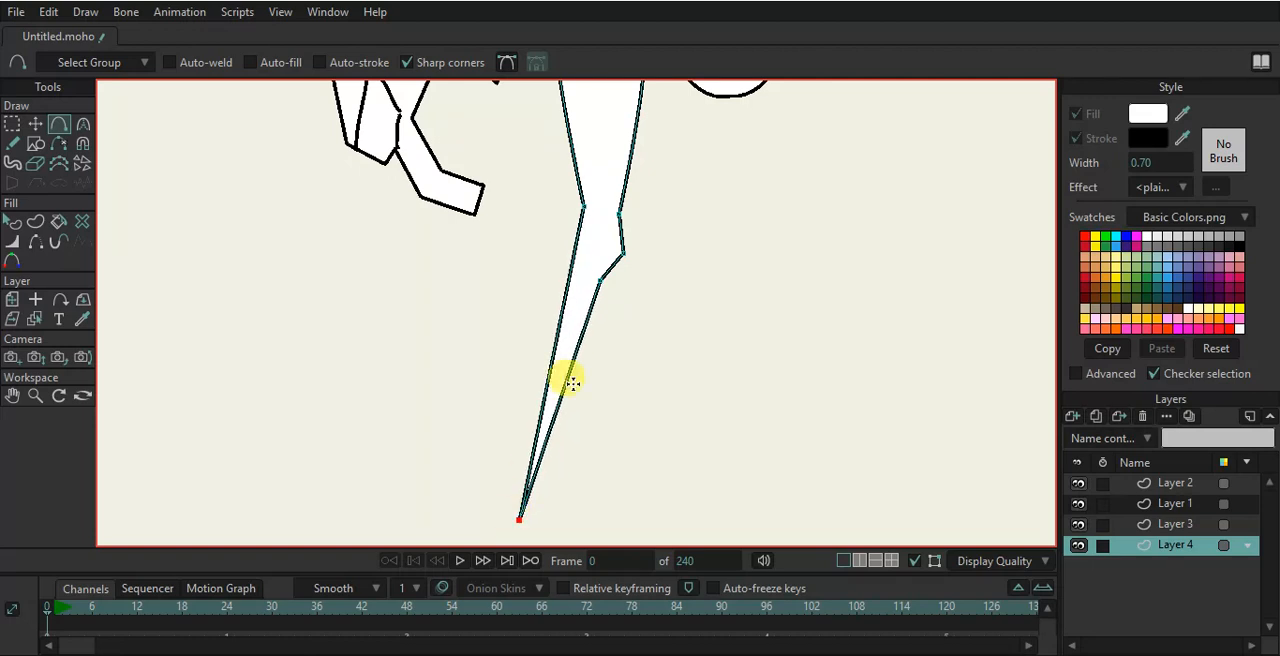
click(583, 237)
drag(580, 268, 633, 132)
drag(585, 225, 538, 400)
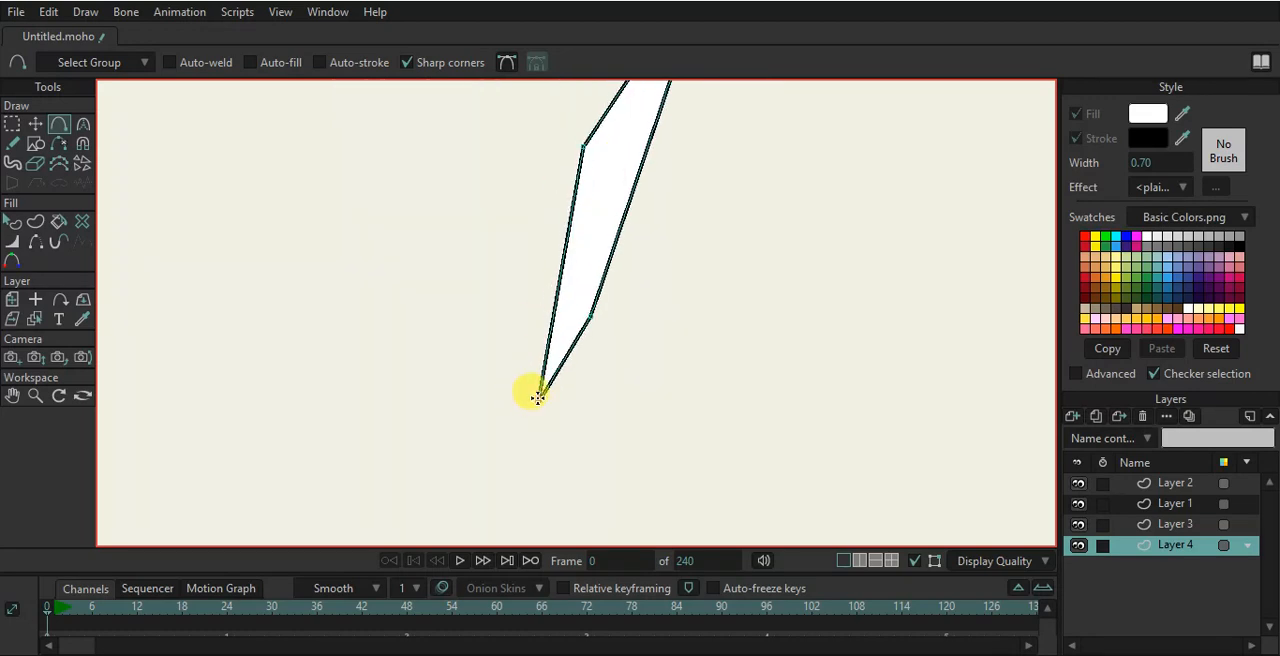
- Move the lower leg's end points to shape the ankle
click(35, 123)
drag(591, 318, 560, 418)
scroll(647, 245, down, 5)
scroll(634, 264, up, 4)
scroll(599, 321, up, 1)
click(591, 332)
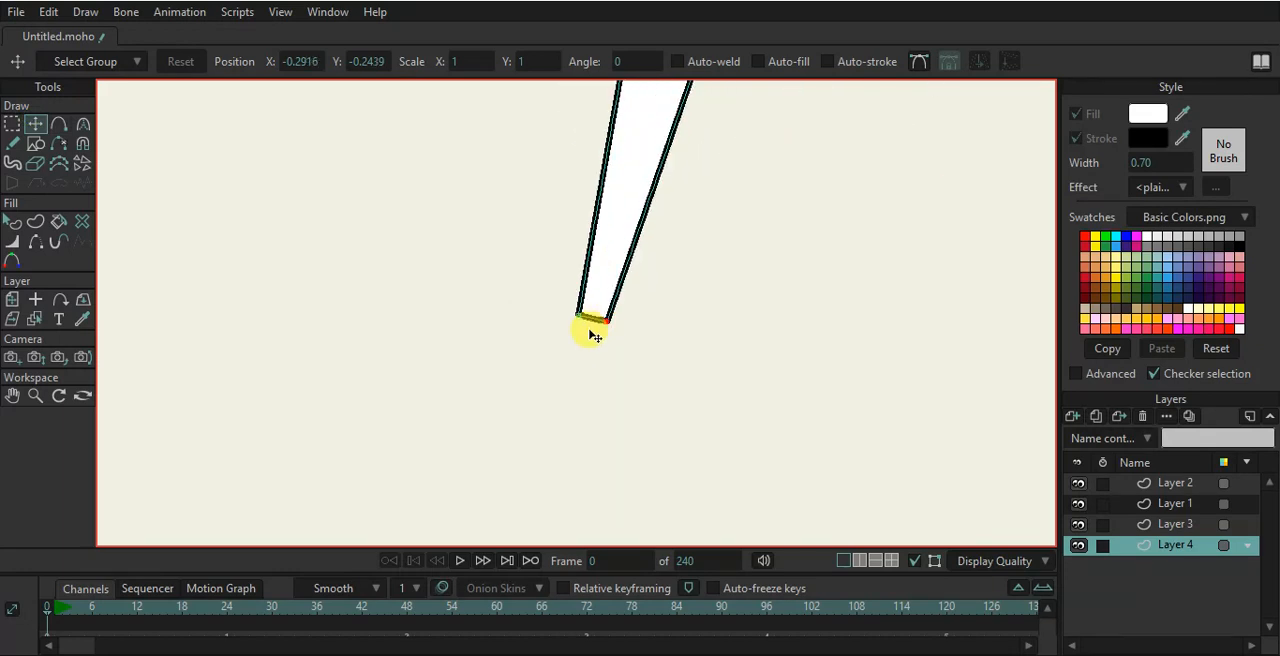
drag(581, 318, 542, 312)
- Add a point extending the foot forward and move the foot's corner points into a triangular foot
key(a)
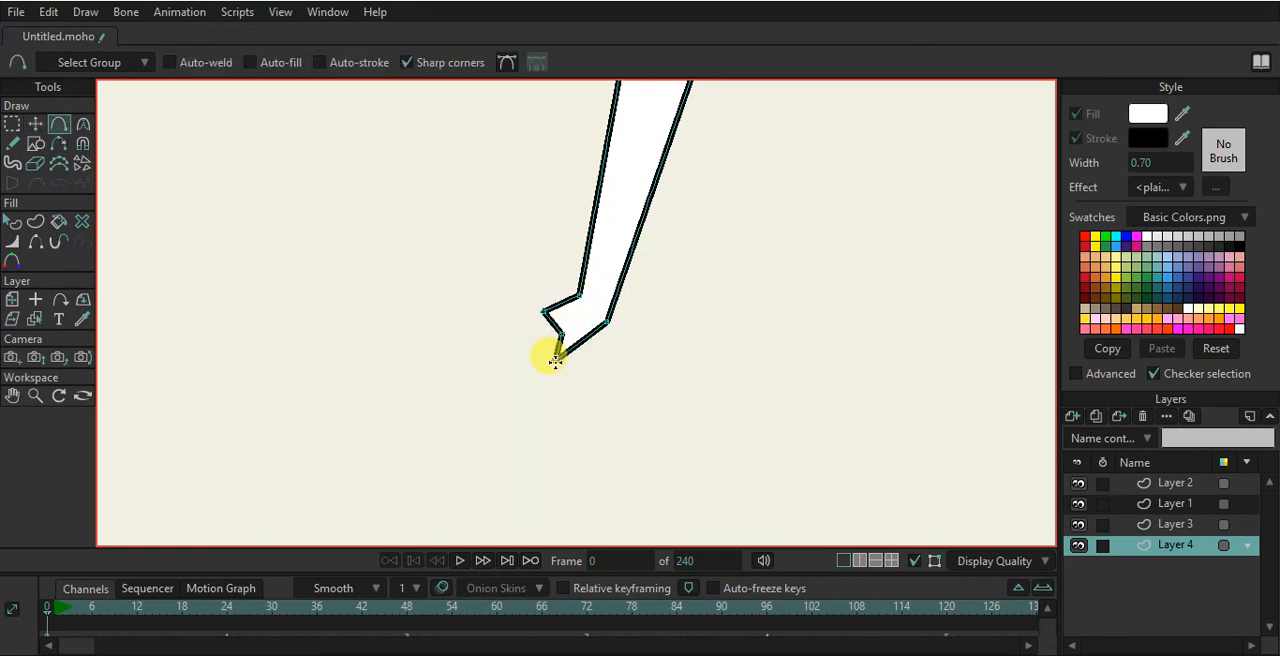
drag(597, 347, 643, 367)
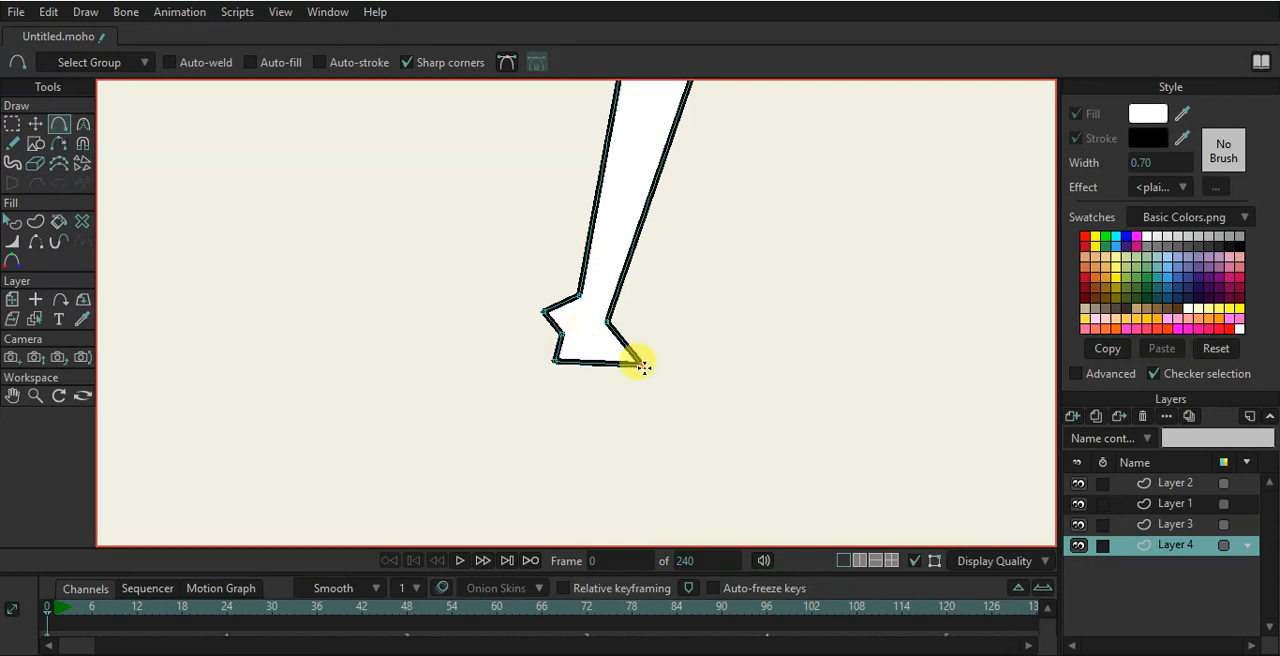
click(35, 123)
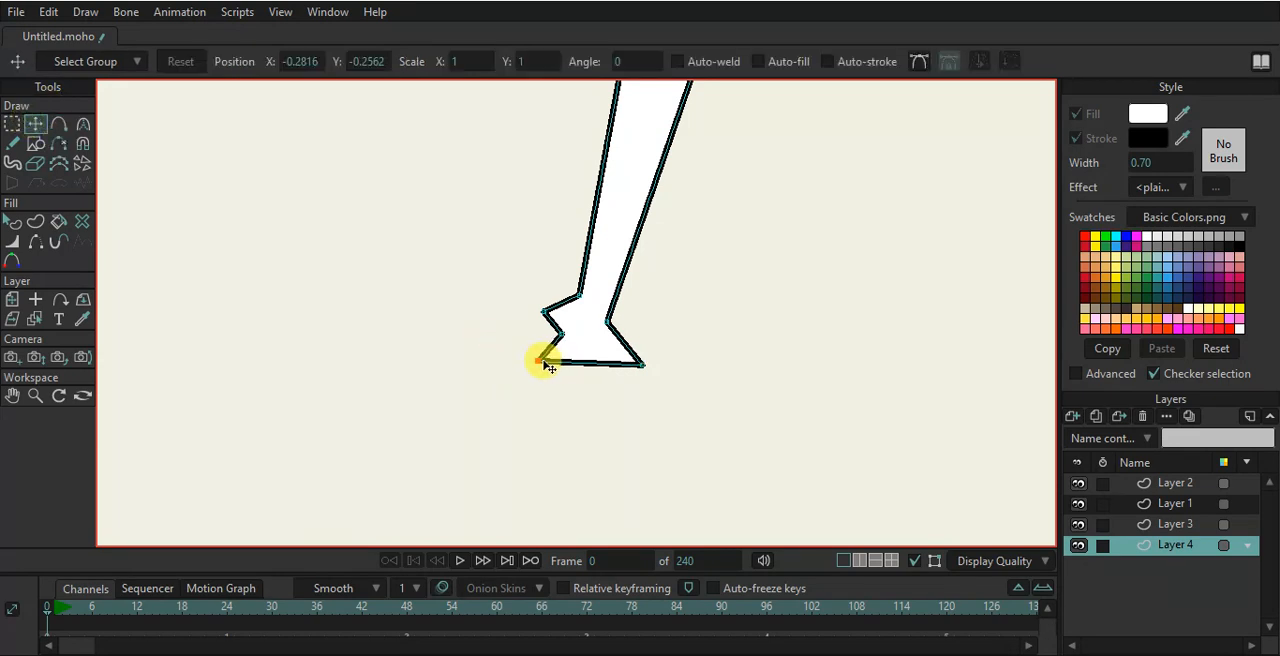
drag(542, 368, 525, 389)
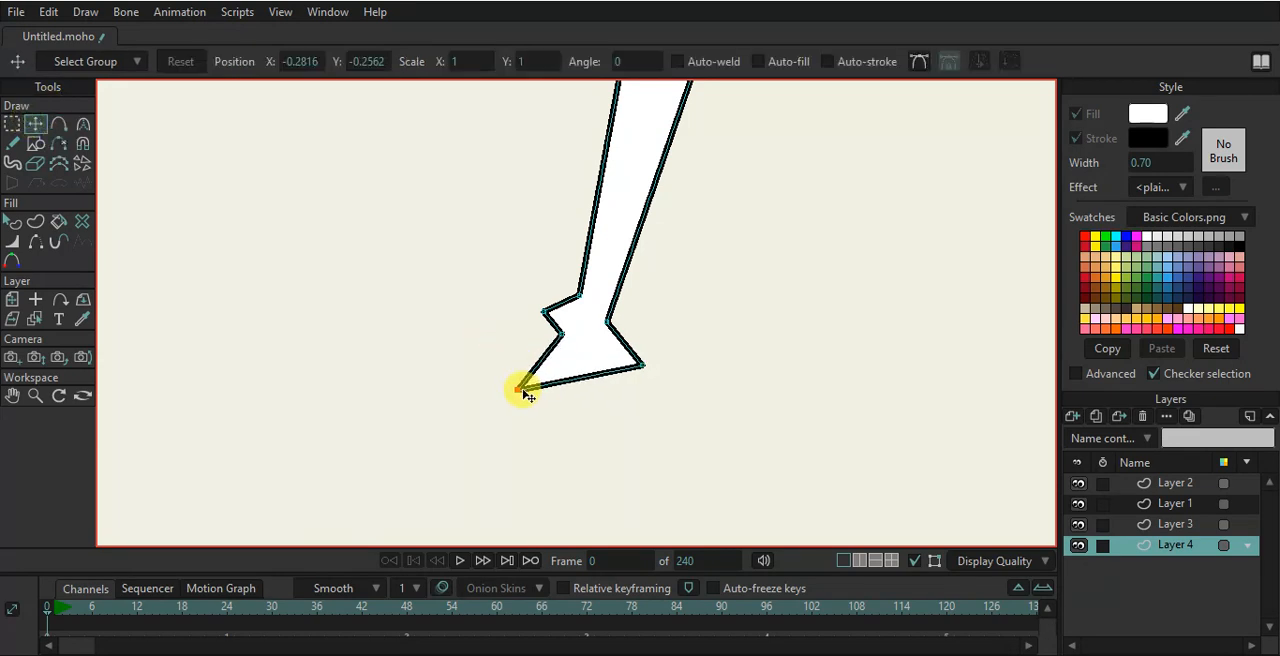
drag(643, 364, 658, 391)
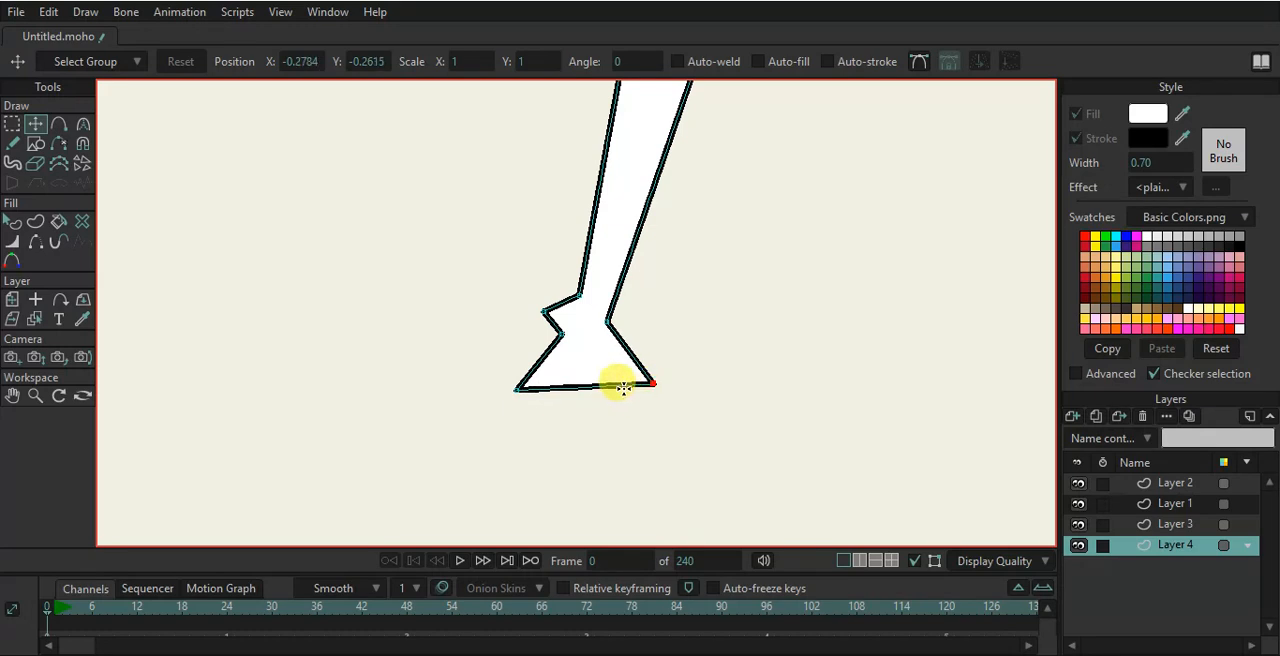
- Add points along the foot's bottom edge and reposition them to form toes
key(a)
drag(651, 434, 551, 463)
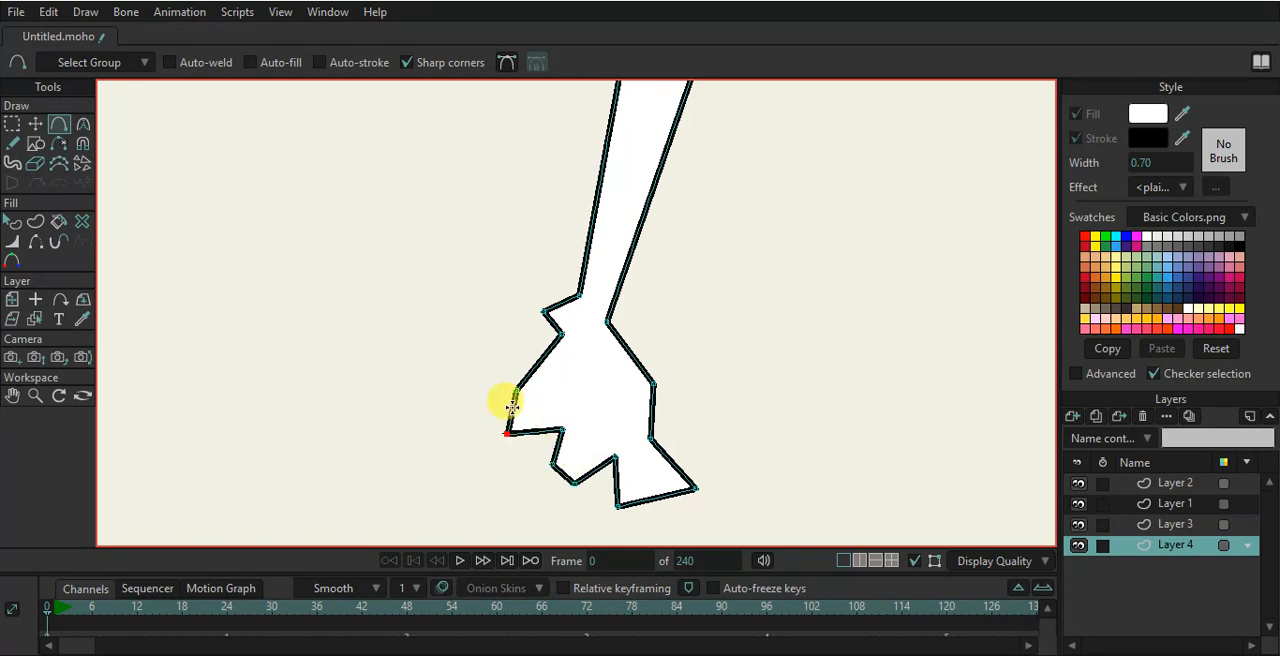
scroll(606, 400, down, 4)
scroll(606, 403, up, 4)
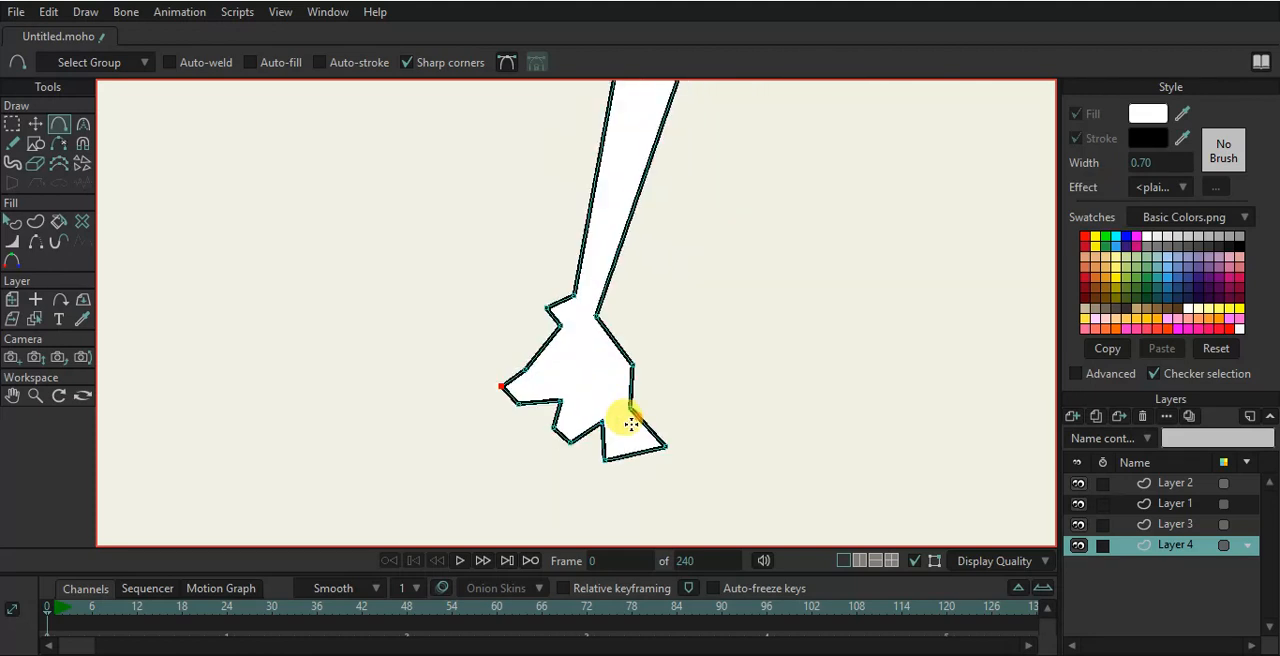
click(35, 123)
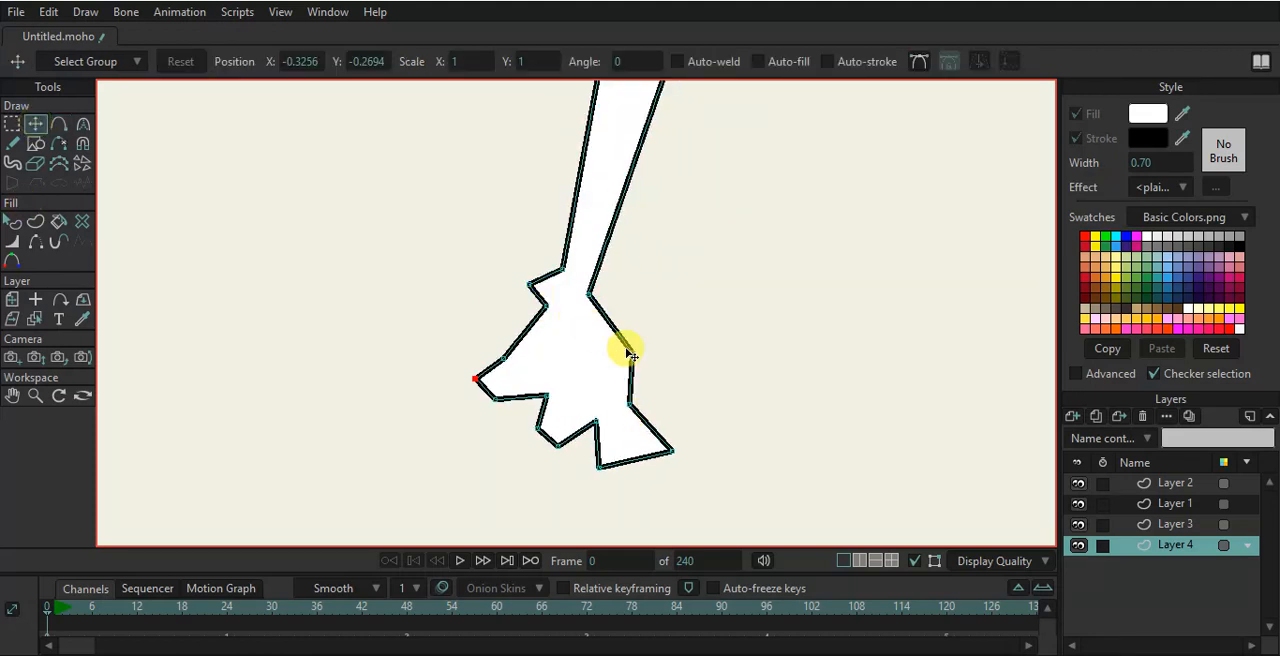
drag(533, 399, 482, 372)
drag(629, 349, 646, 376)
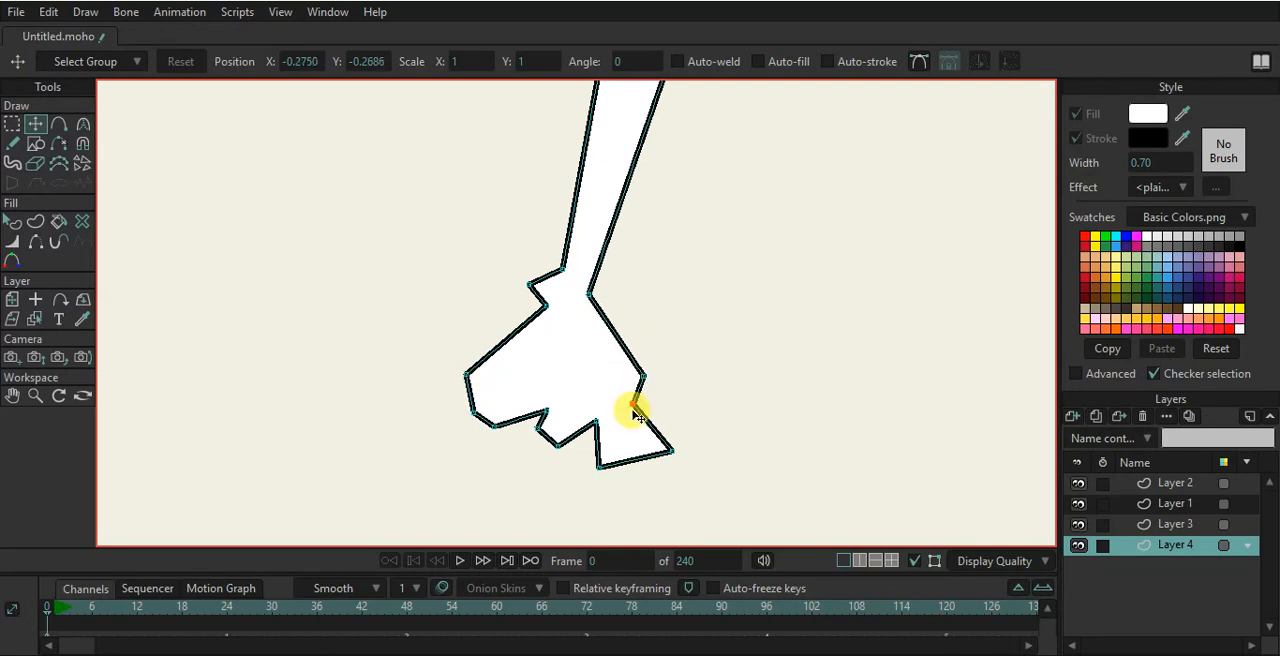
drag(595, 421, 465, 427)
drag(469, 375, 473, 398)
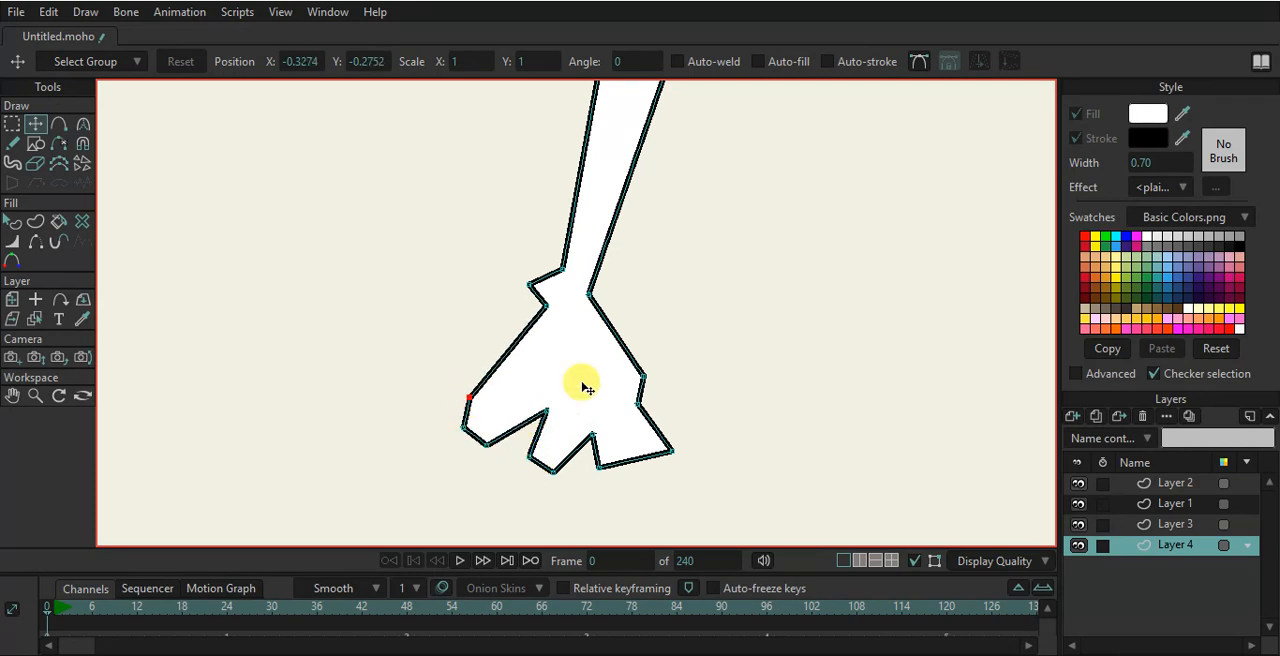
- Round the knee and the back of the foot with the Curvature tool
scroll(588, 384, down, 6)
scroll(631, 334, up, 4)
scroll(625, 347, down, 5)
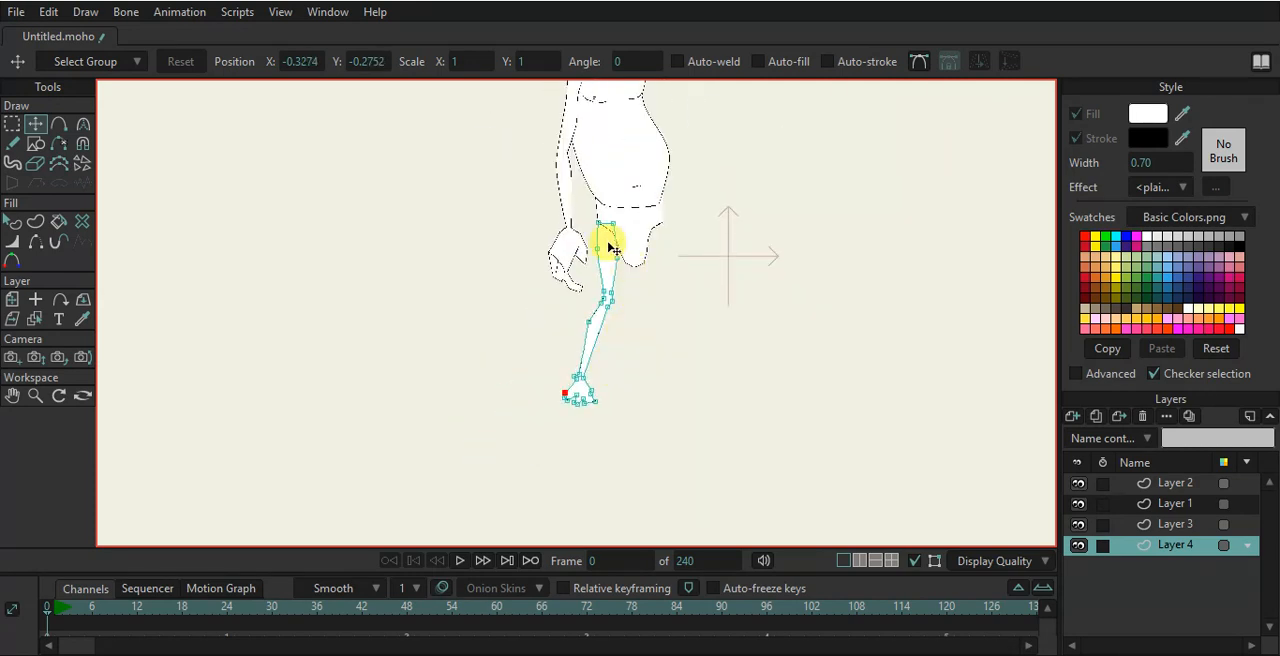
scroll(613, 248, up, 4)
scroll(591, 266, up, 2)
scroll(565, 397, up, 2)
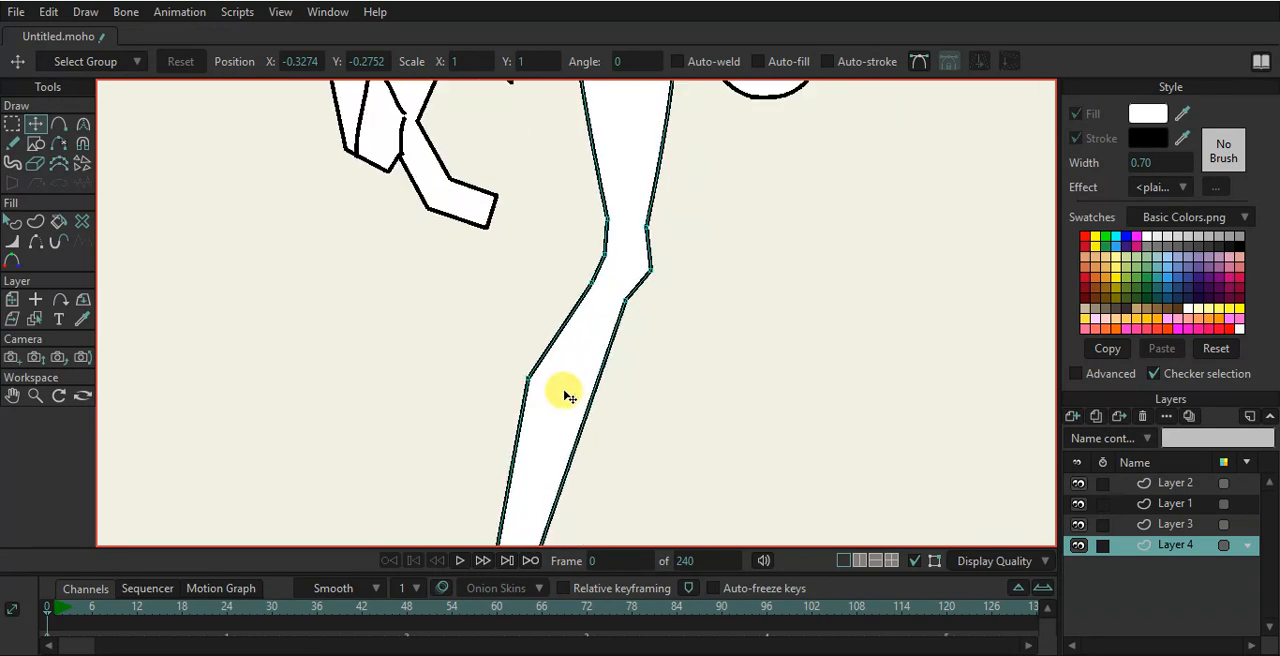
key(c)
drag(531, 376, 692, 368)
drag(682, 288, 869, 370)
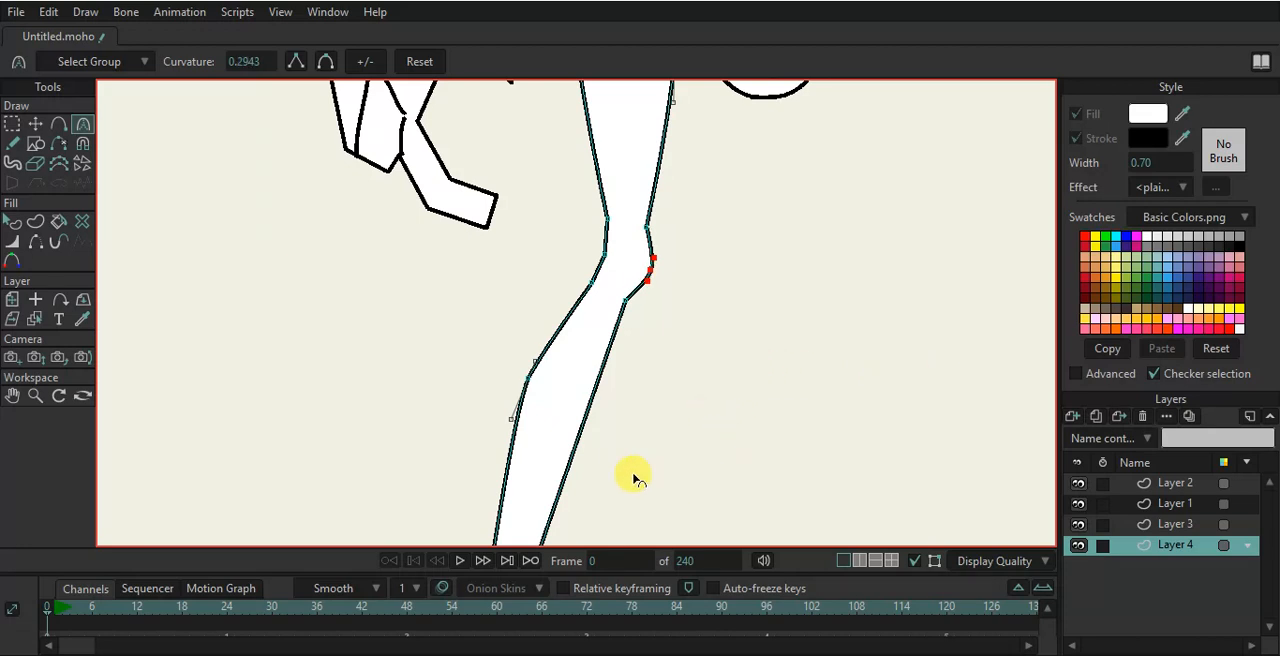
scroll(641, 480, down, 2)
drag(634, 452, 634, 299)
scroll(577, 388, up, 3)
drag(576, 382, 841, 320)
scroll(600, 407, down, 2)
scroll(612, 438, up, 2)
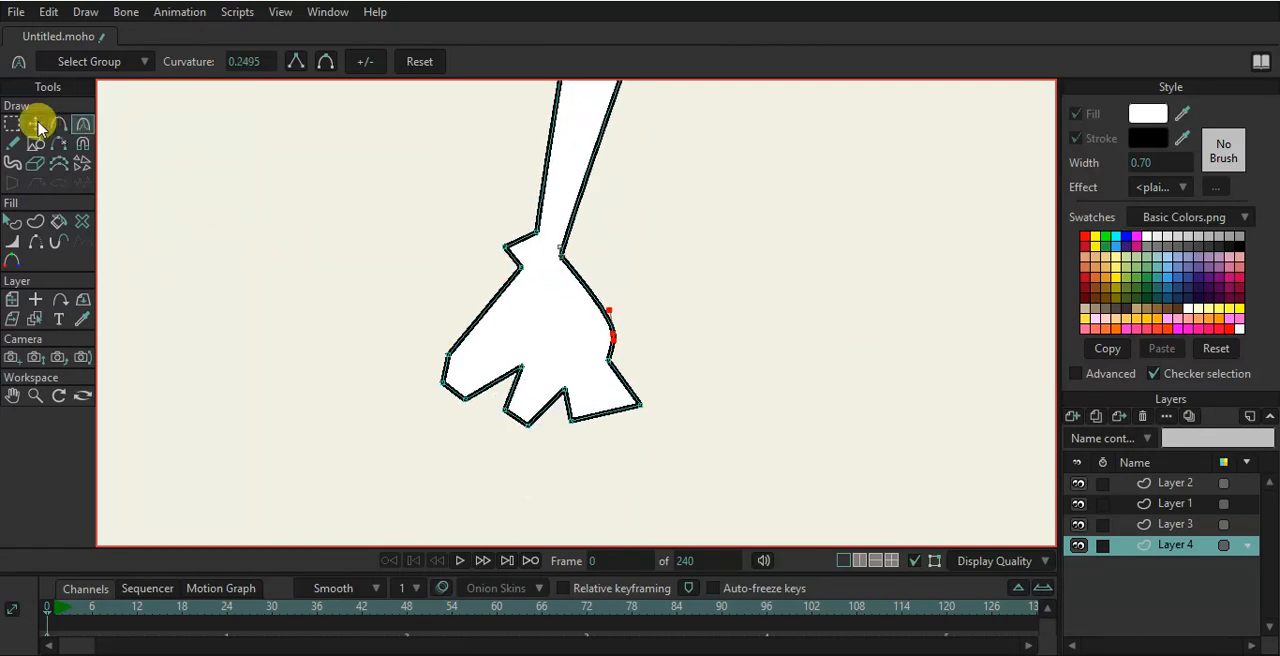
- Move the foot's toe and sole points to refine the foot's shape
click(35, 123)
drag(570, 420, 647, 407)
drag(510, 423, 538, 408)
drag(523, 369, 469, 357)
click(443, 381)
click(481, 400)
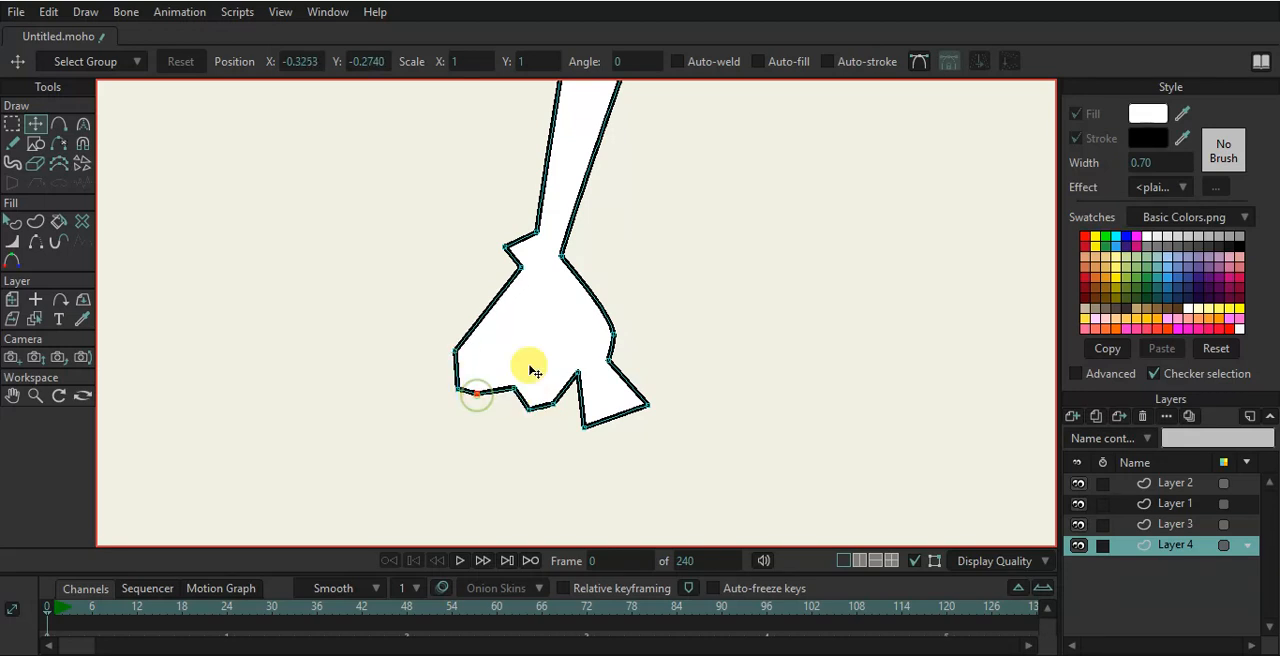
click(478, 397)
- Inspect the leg and foot at different zoom levels
scroll(601, 332, down, 7)
scroll(649, 296, up, 4)
scroll(690, 250, down, 3)
scroll(600, 340, up, 6)
scroll(460, 256, up, 1)
scroll(451, 330, down, 3)
scroll(424, 408, up, 5)
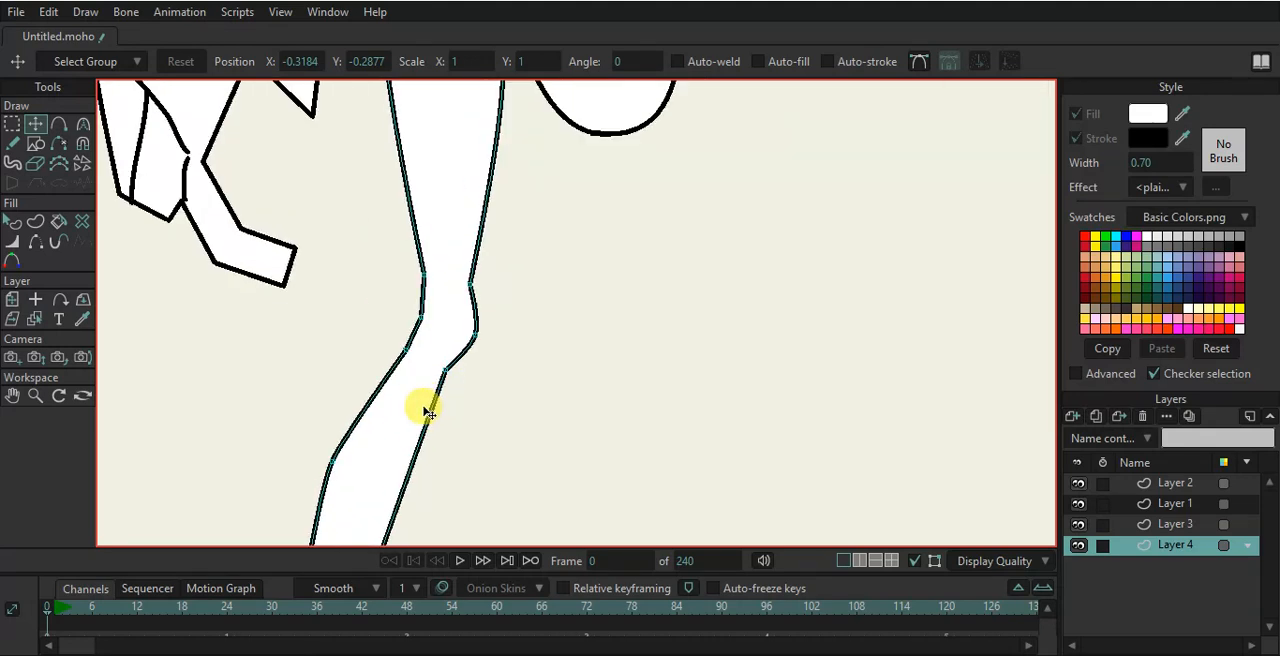
- Switch to the Freehand tool and enable taper in its line-width options
scroll(424, 409, up, 2)
drag(424, 409, 512, 213)
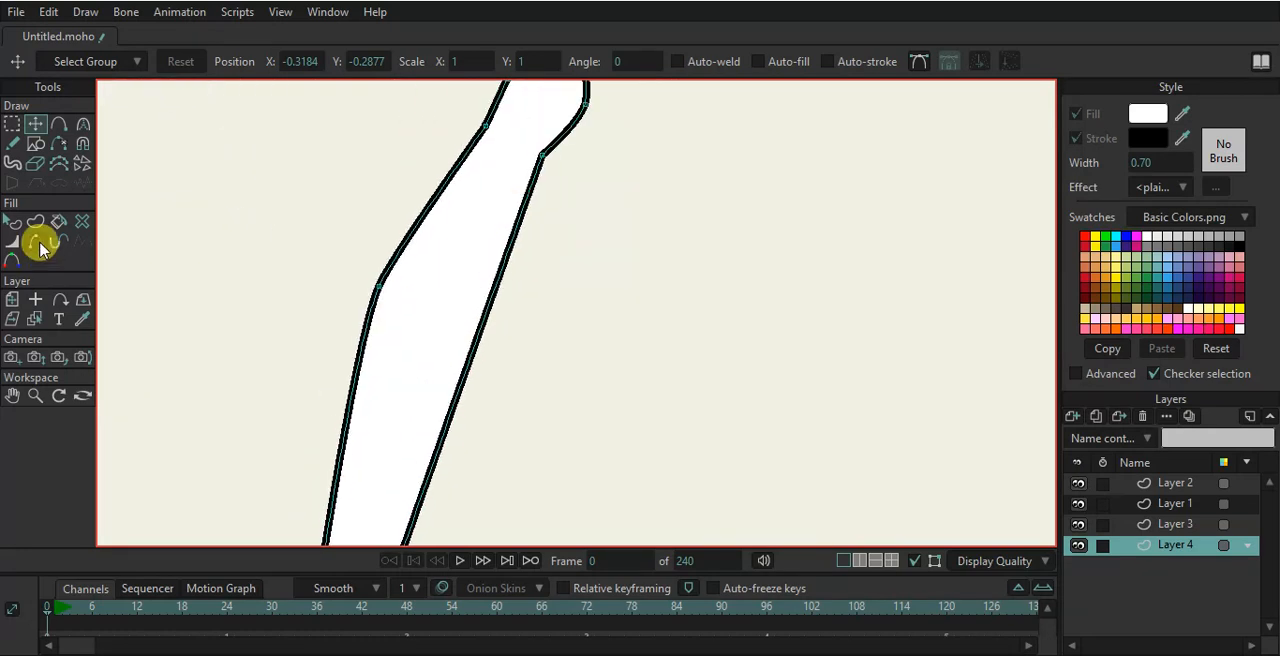
click(12, 143)
click(98, 64)
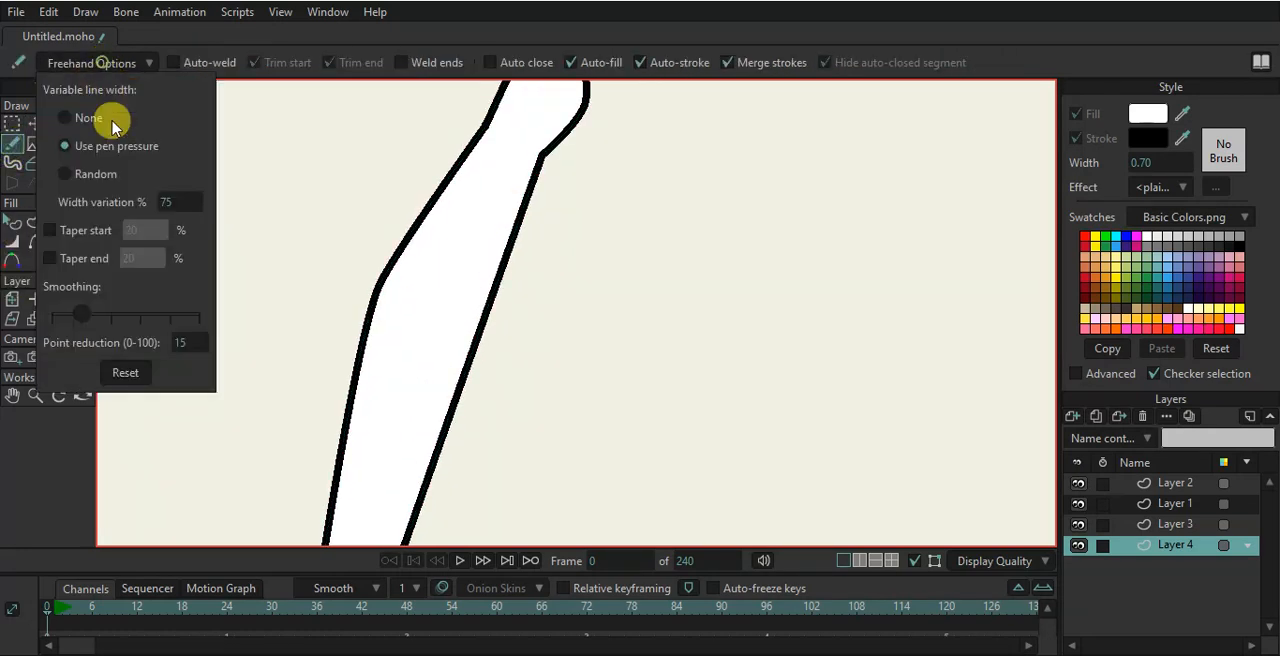
click(50, 230)
click(50, 258)
scroll(370, 292, down, 2)
drag(408, 342, 418, 268)
key(space)
click(12, 124)
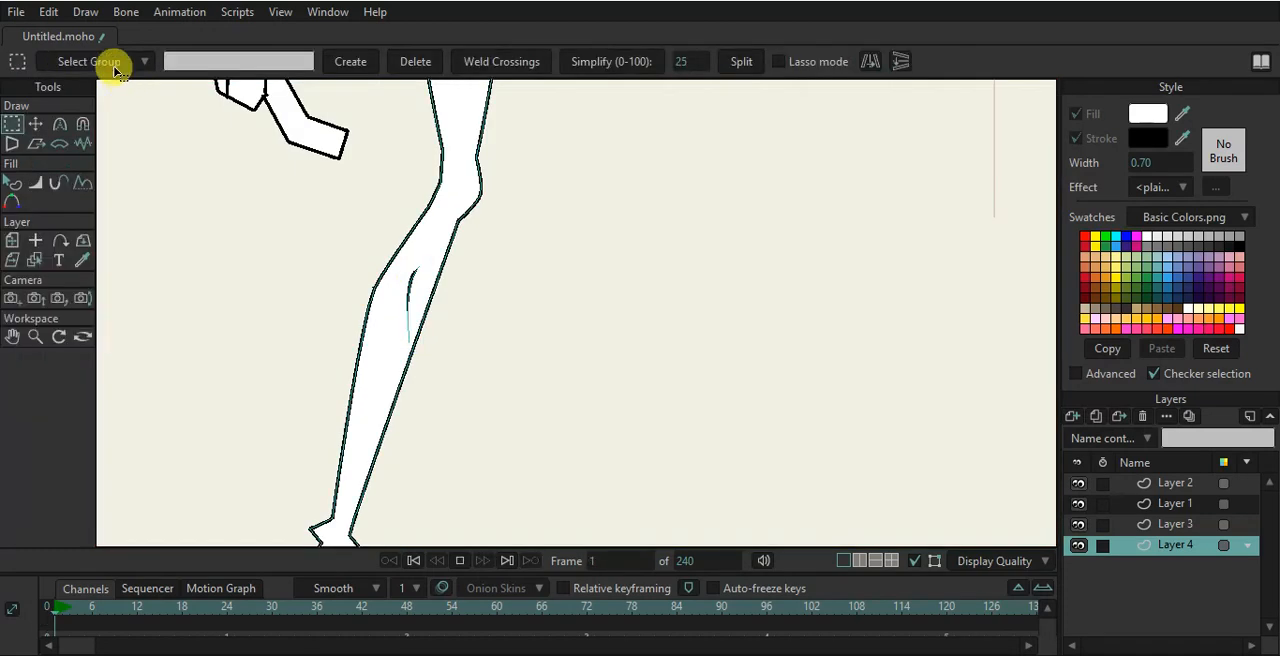
click(415, 562)
click(80, 60)
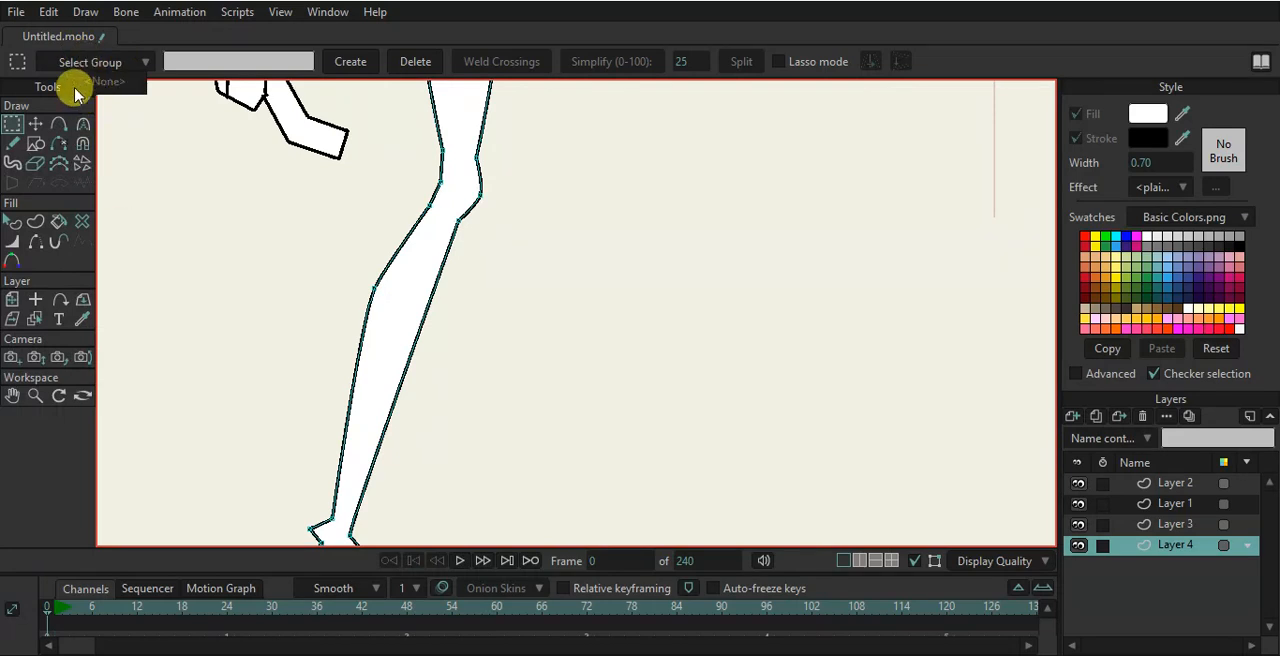
- Draw short tapered freehand strokes along the leg's edges as leg hair
click(12, 143)
click(110, 65)
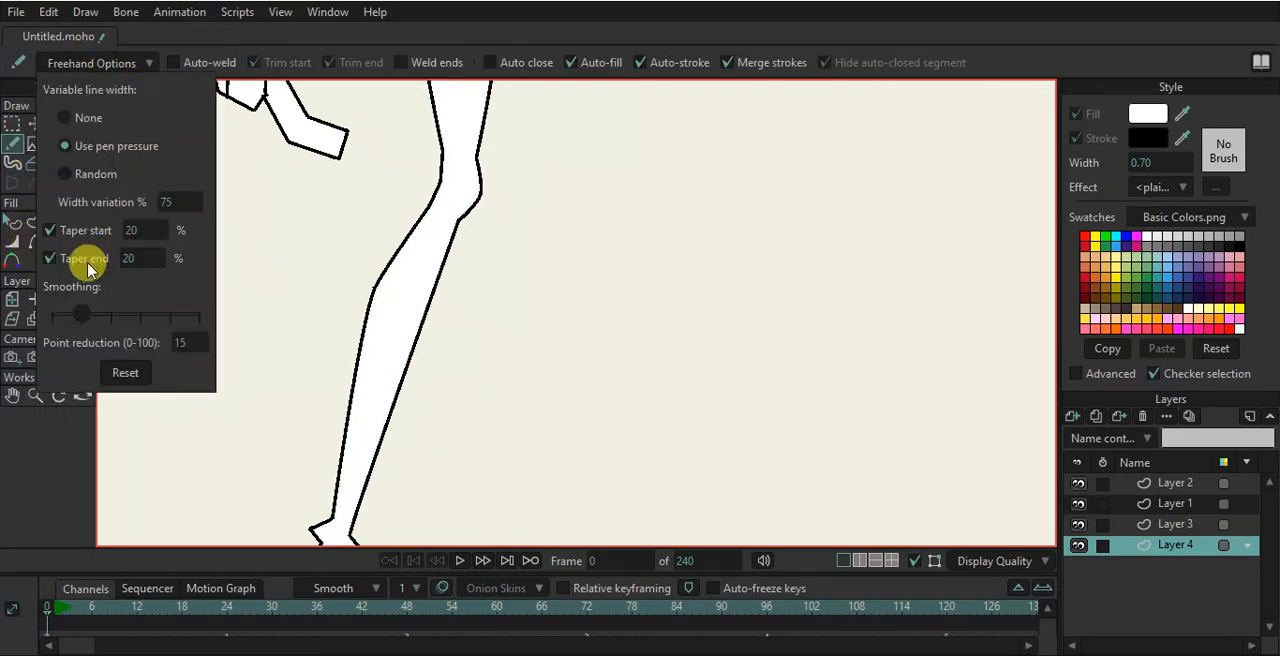
click(430, 44)
mouse_move(389, 381)
mouse_down()
mouse_move(385, 327)
mouse_move(395, 338)
mouse_move(417, 284)
mouse_move(385, 257)
mouse_move(343, 279)
mouse_move(364, 240)
mouse_move(442, 250)
mouse_up()
drag(384, 353, 378, 363)
mouse_move(397, 430)
mouse_down()
mouse_move(367, 378)
mouse_move(379, 418)
mouse_up()
key(ctrl+z)
drag(352, 353, 326, 356)
drag(359, 314, 341, 317)
mouse_move(454, 213)
mouse_down()
mouse_move(358, 207)
mouse_move(377, 212)
mouse_move(417, 270)
mouse_move(421, 320)
mouse_up()
scroll(375, 208, down, 4)
scroll(435, 274, up, 1)
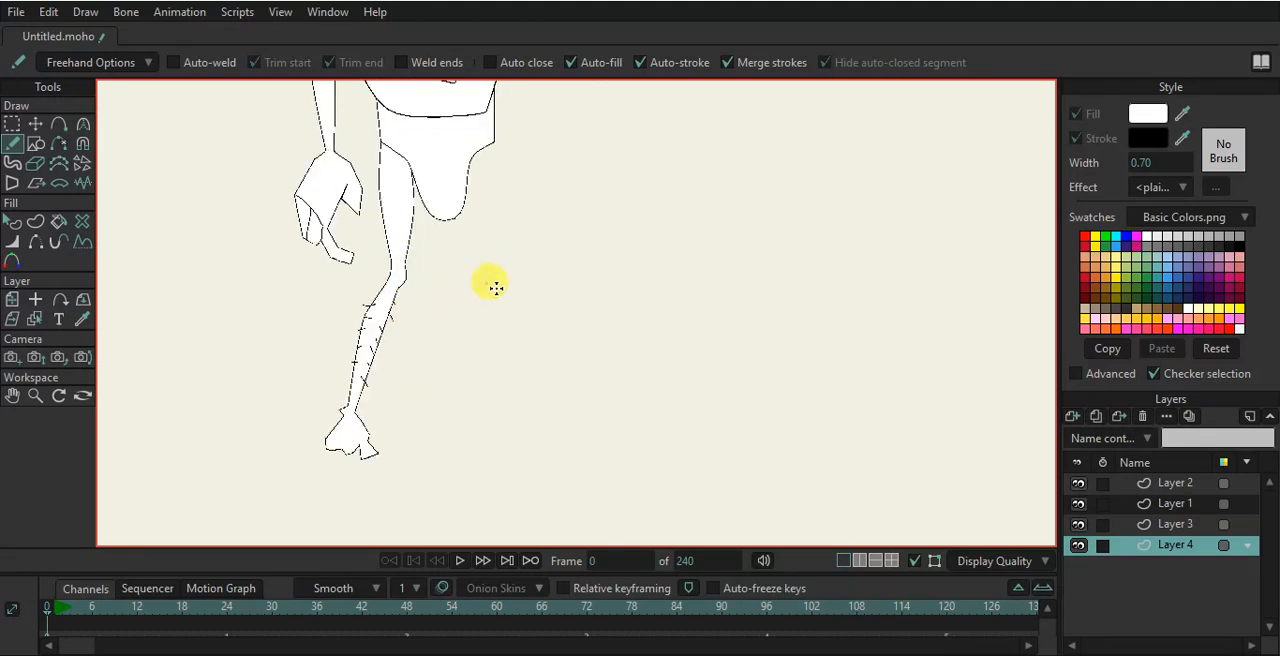
- Draw a rectangle over the thigh below the hips
scroll(487, 286, down, 1)
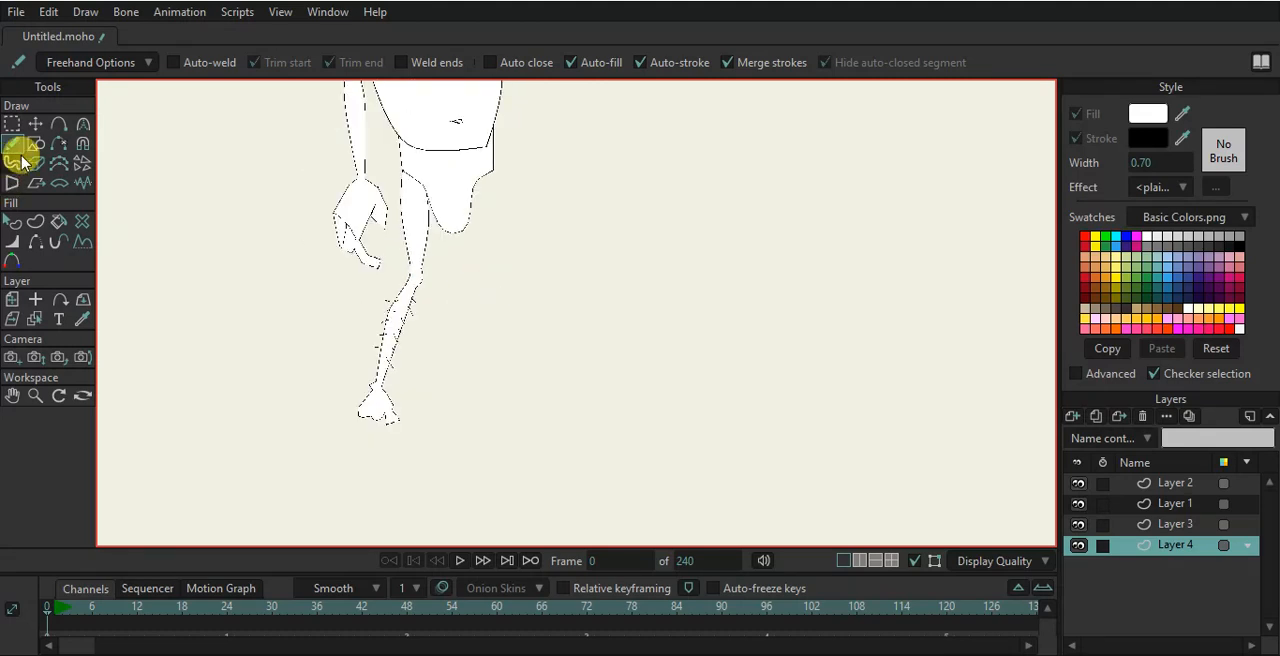
click(35, 143)
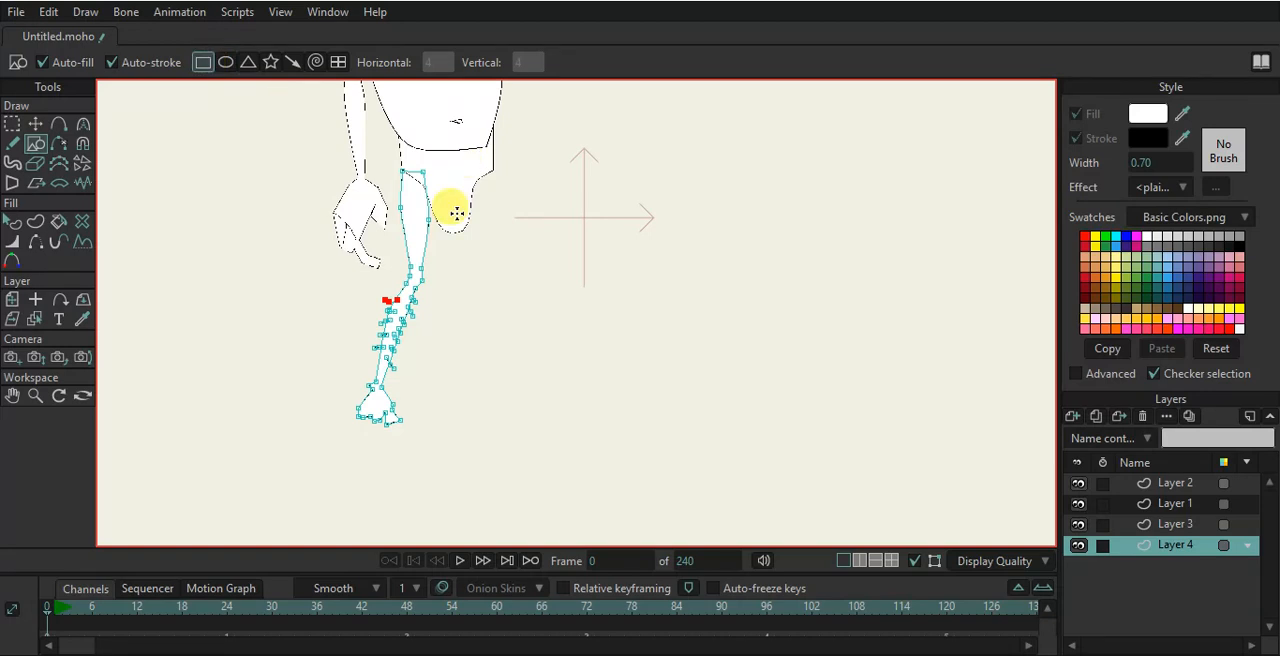
scroll(466, 163, up, 5)
drag(331, 139, 426, 386)
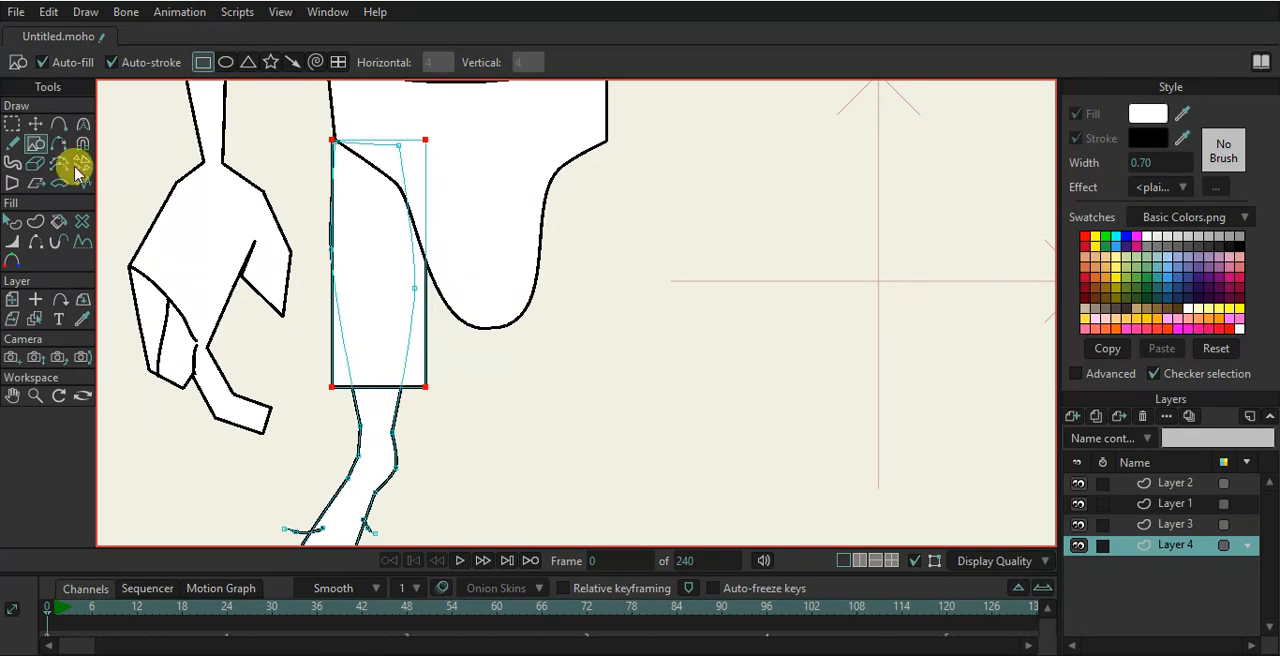
- Move the rectangle's bottom corners to slant the thigh's lower edge
click(35, 123)
scroll(330, 382, up, 2)
click(331, 384)
drag(331, 383, 330, 396)
drag(461, 384, 455, 416)
scroll(463, 405, down, 3)
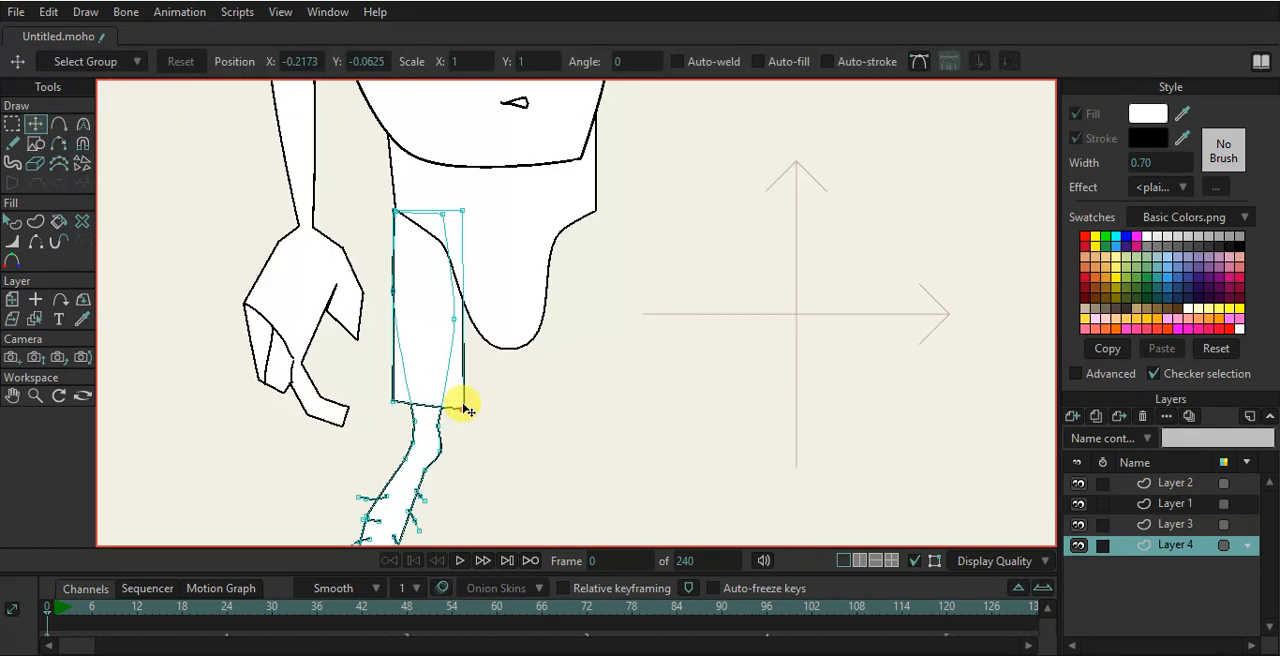
- Set the leg layer's origin at the top of the thigh
scroll(460, 406, down, 5)
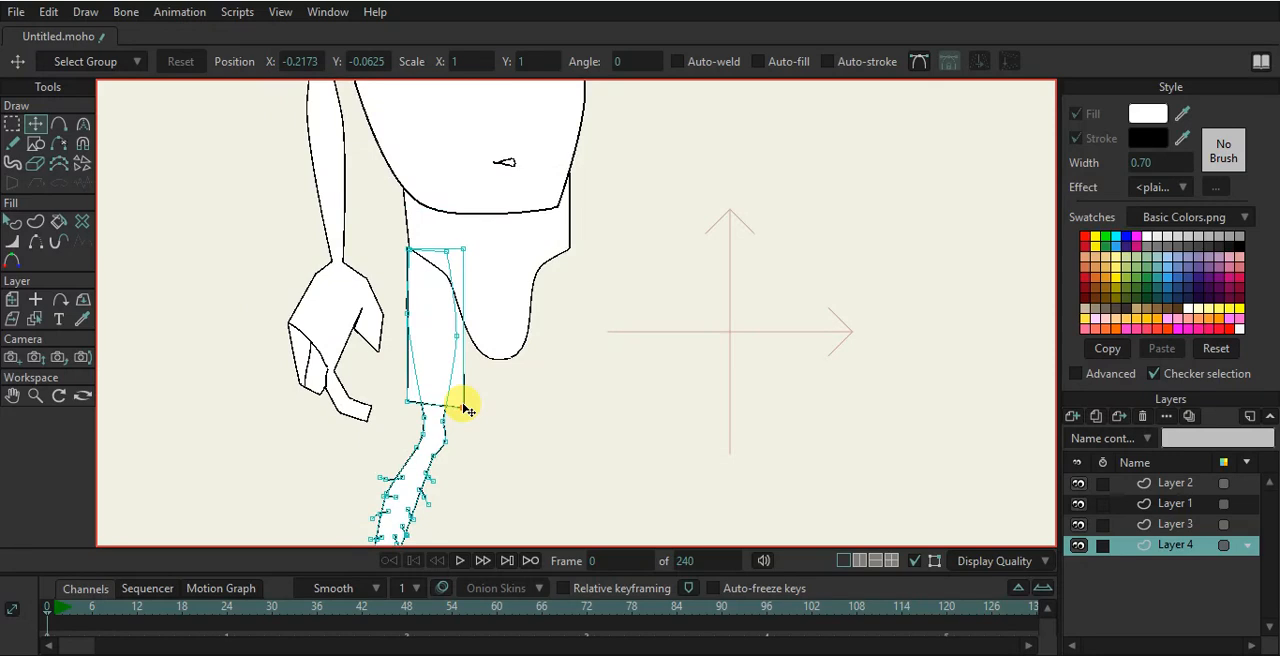
click(35, 299)
click(444, 309)
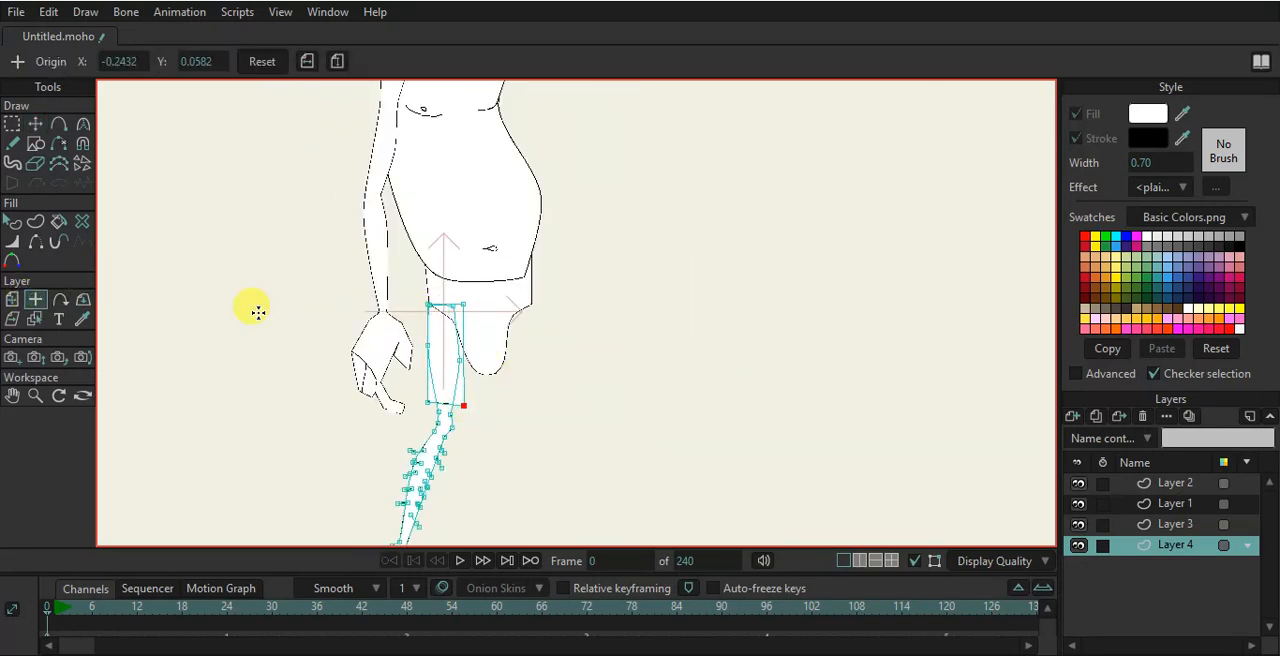
- Draw a small rectangle inside the foot's front as a shoe detail
click(20, 299)
scroll(449, 409, up, 5)
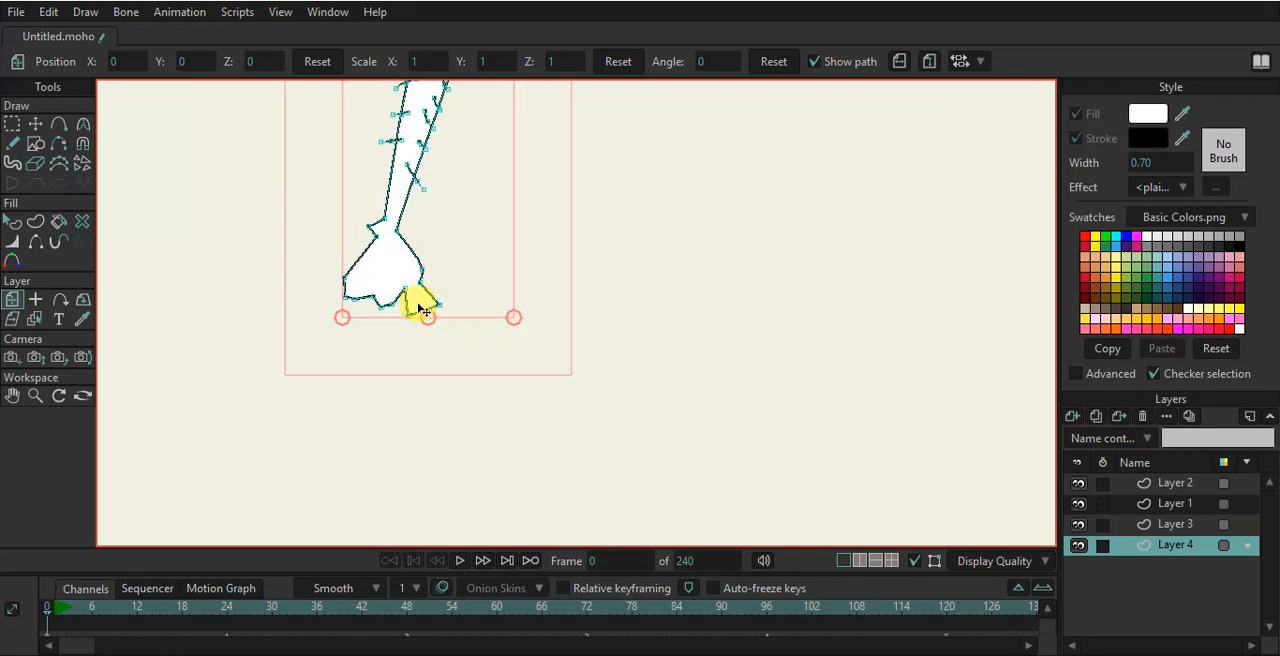
scroll(420, 318, up, 4)
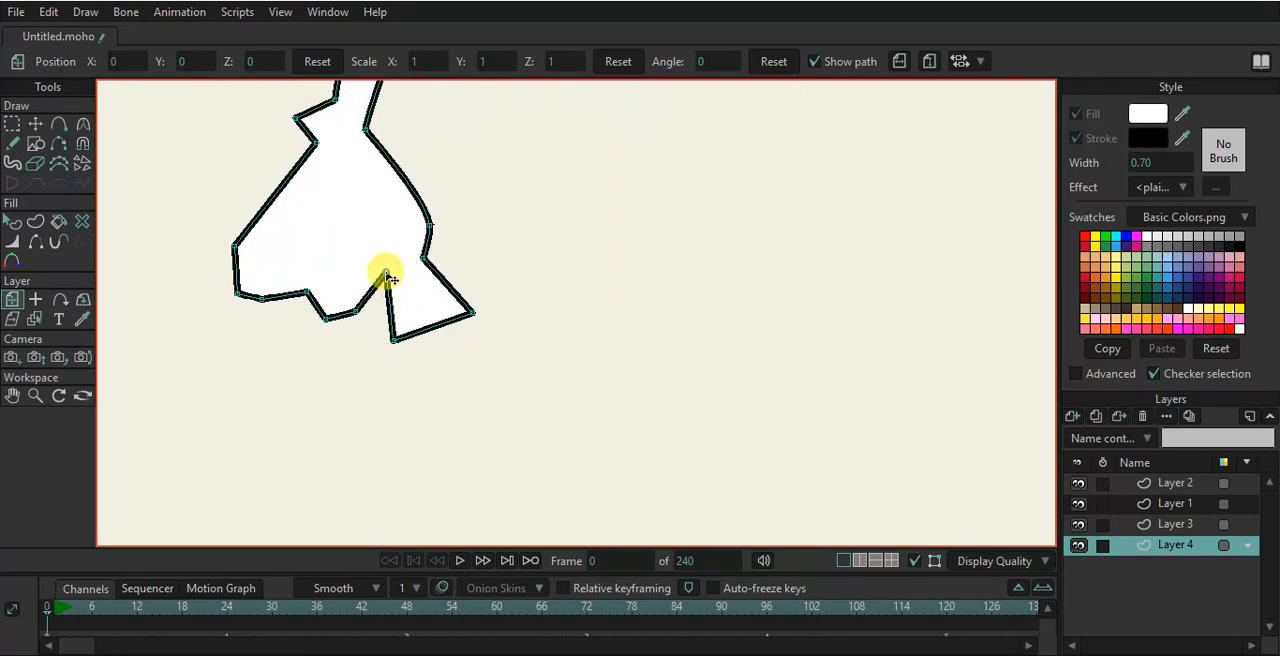
click(35, 143)
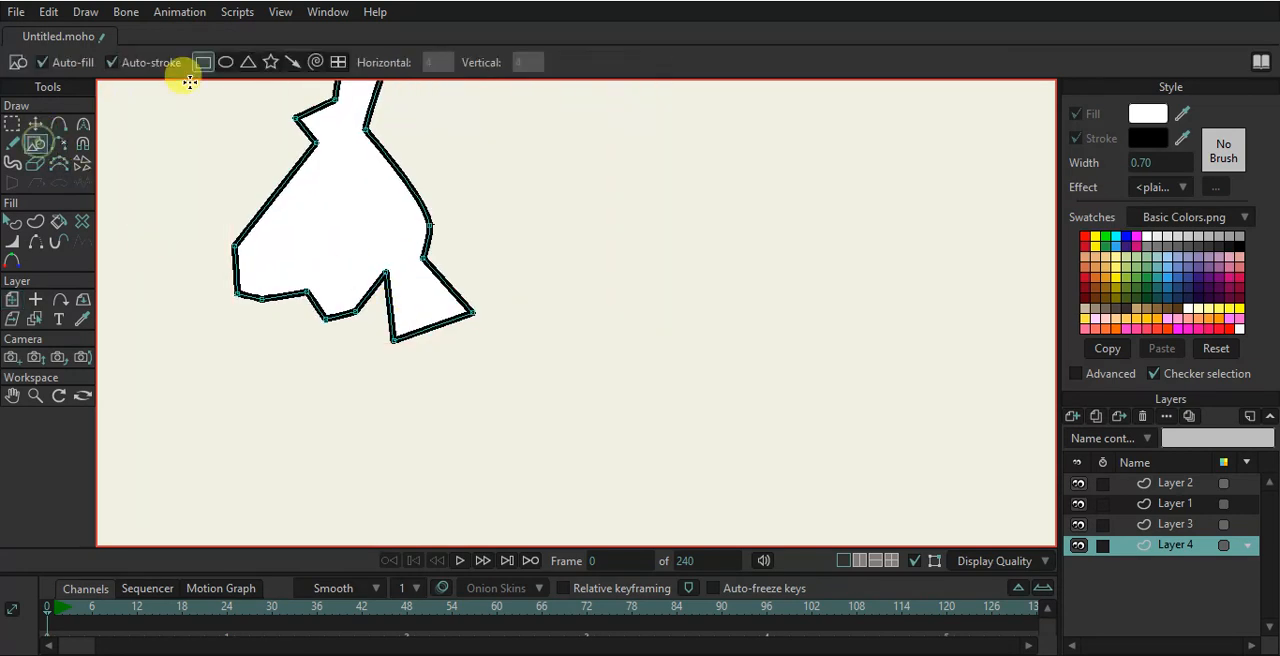
drag(409, 291, 443, 312)
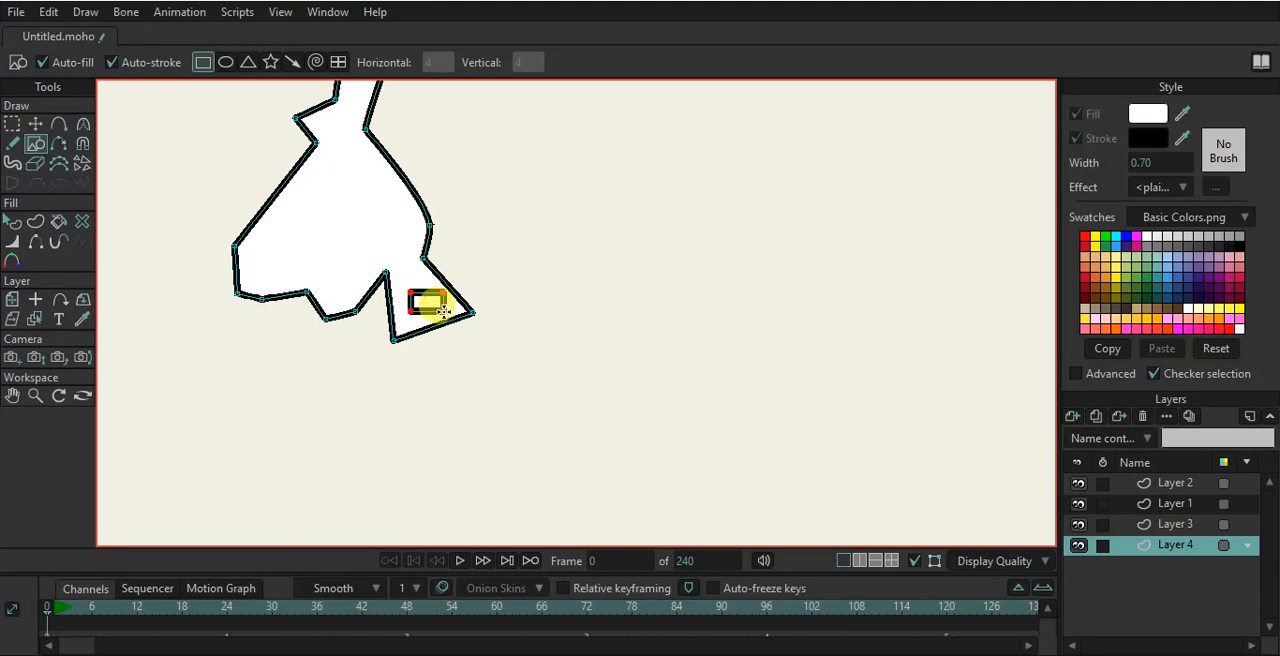
- Reshape the small rectangle on the foot by moving its points
click(35, 123)
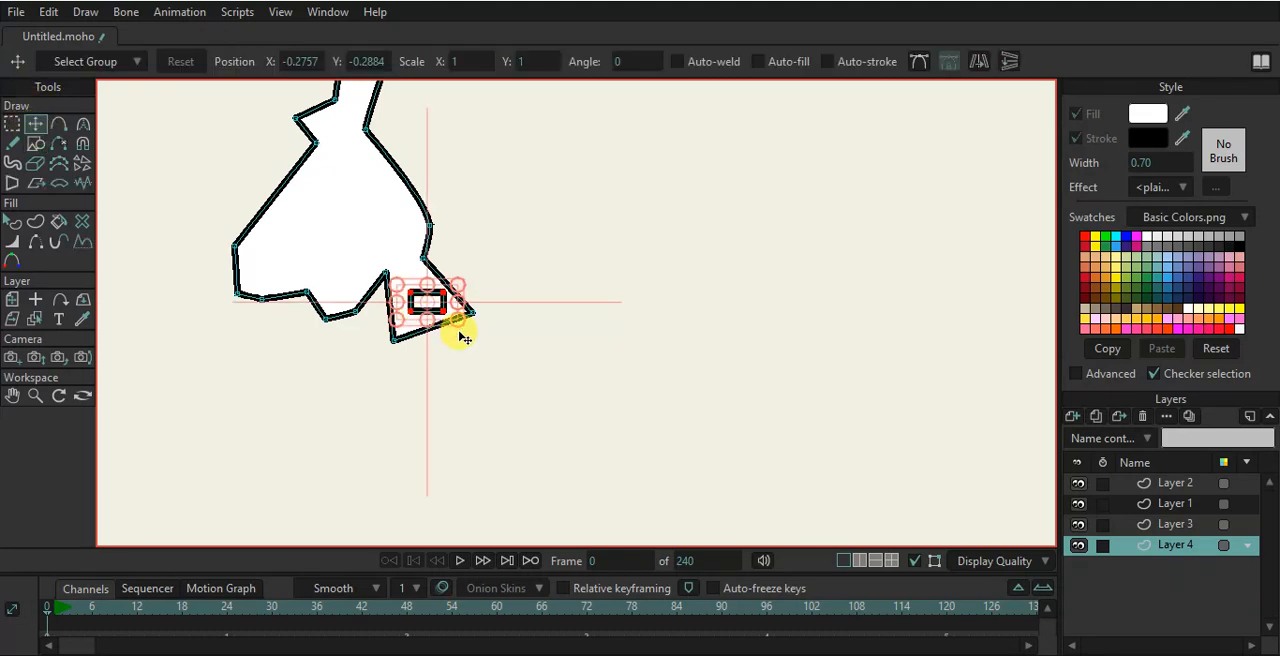
scroll(457, 330, up, 3)
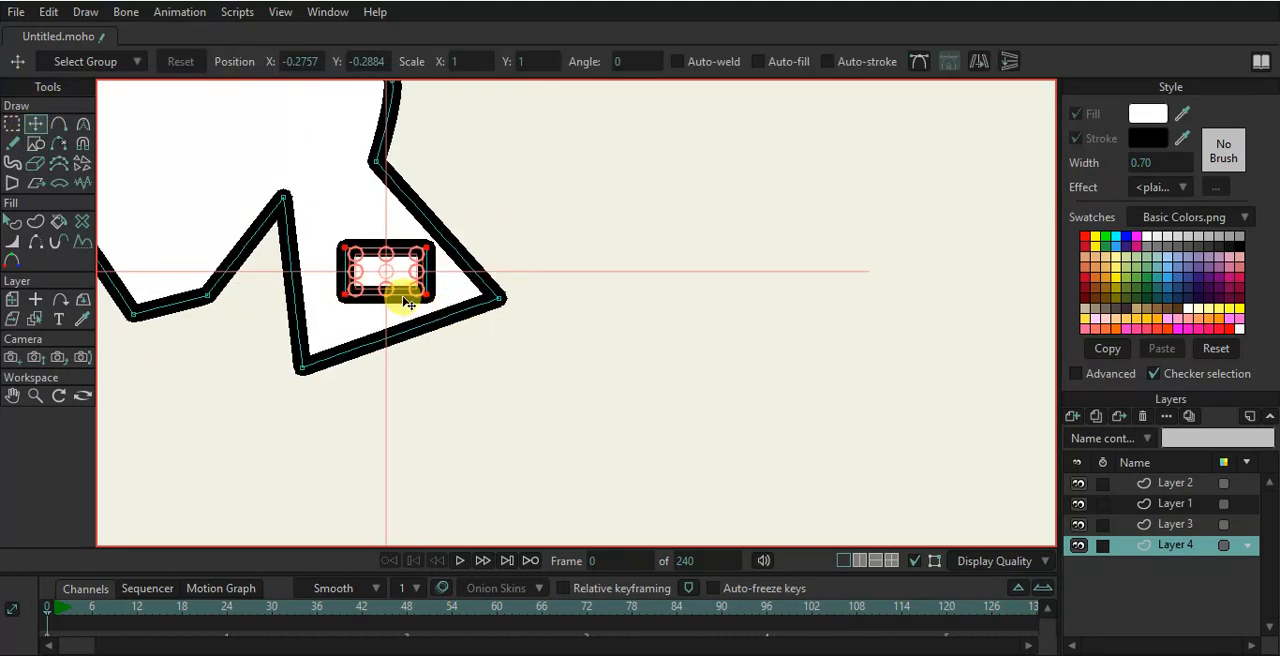
mouse_move(420, 296)
mouse_down()
mouse_move(446, 284)
mouse_move(425, 285)
mouse_up()
drag(409, 277, 395, 285)
scroll(408, 281, down, 6)
drag(471, 219, 467, 306)
scroll(473, 266, down, 3)
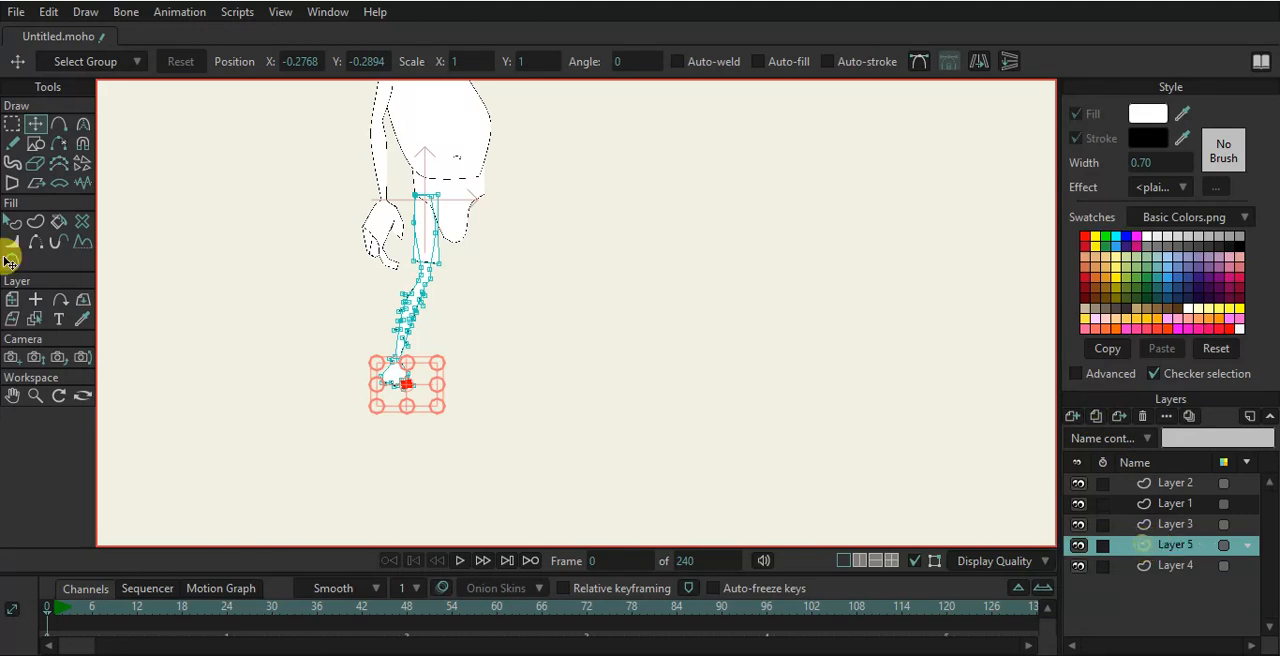
- Move the duplicated leg layer to the right to form the second leg
click(12, 295)
drag(424, 268, 492, 272)
scroll(520, 283, up, 4)
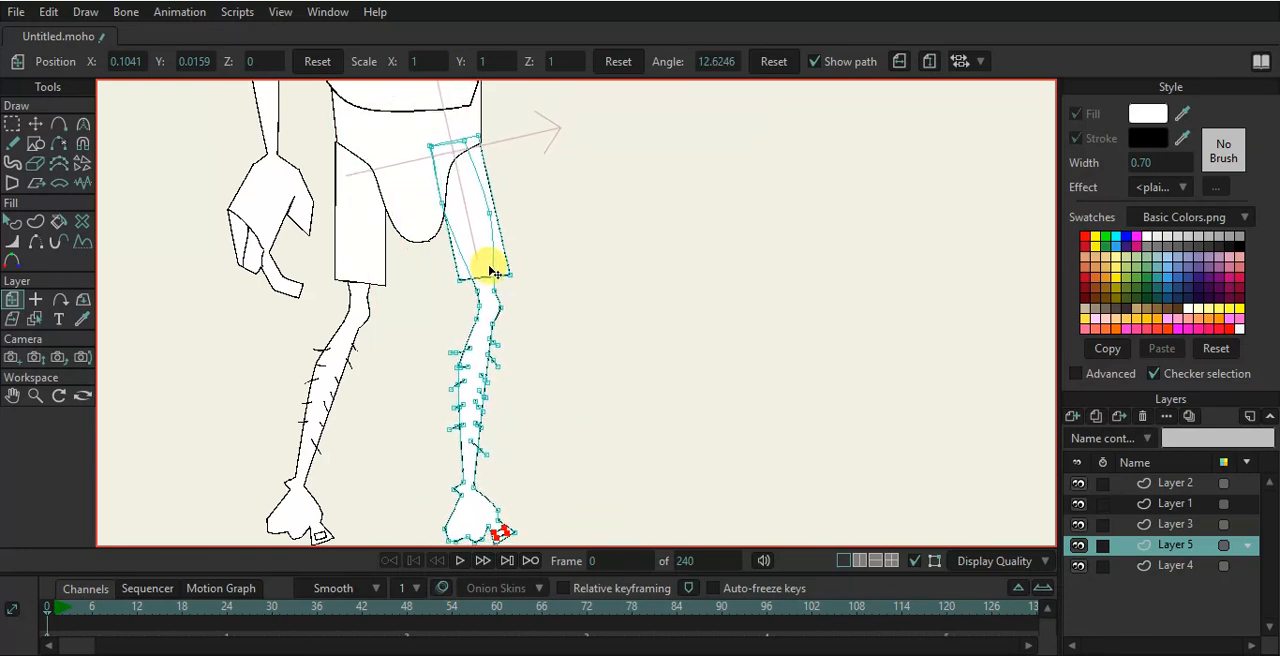
- Hide the hips' upper diagonal edges on both sides with the Hide Edge tool
click(394, 171)
scroll(400, 171, up, 3)
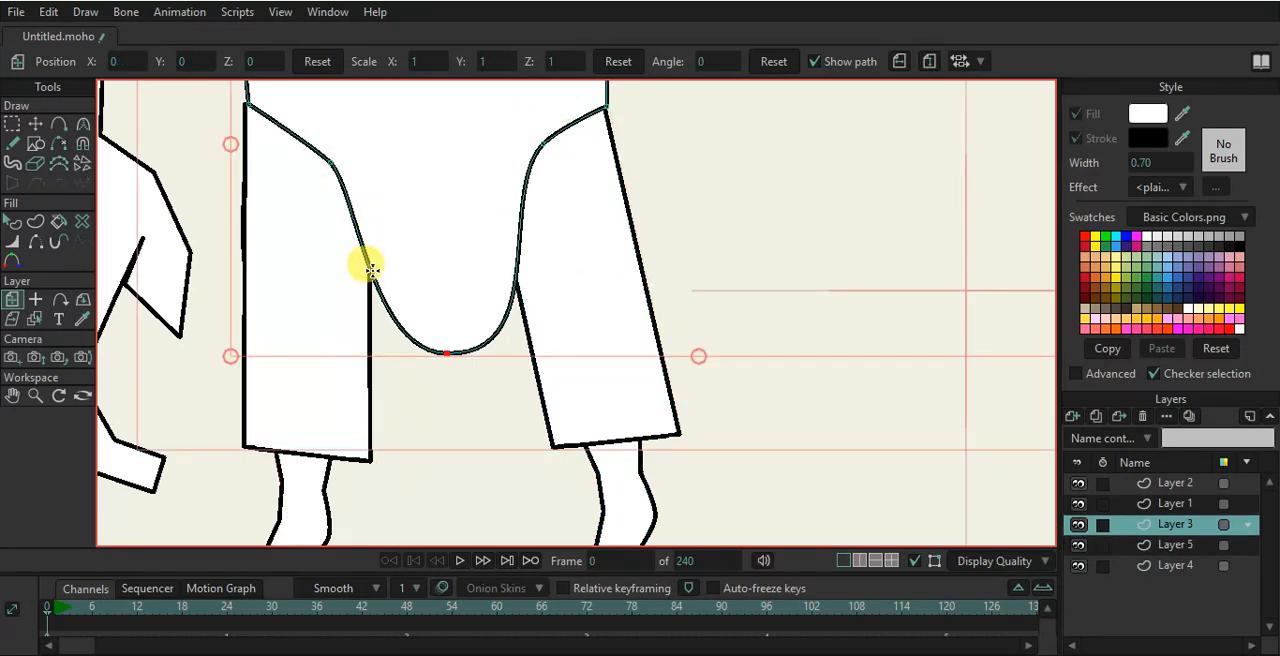
key(a)
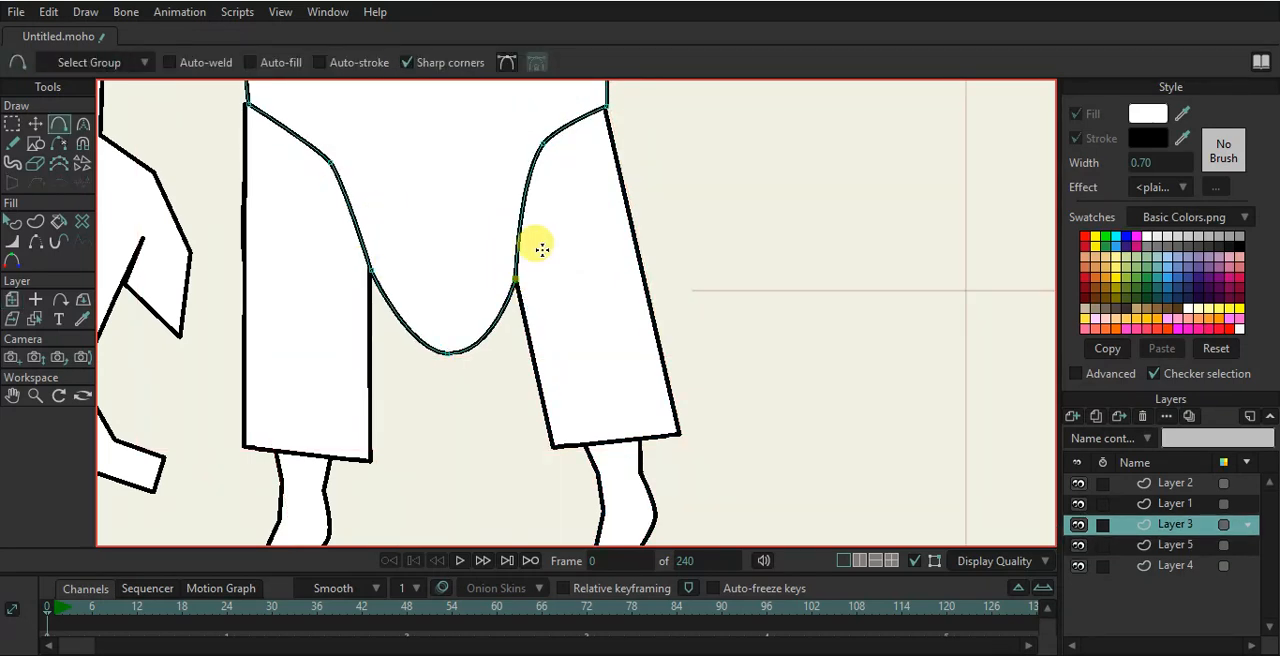
click(36, 241)
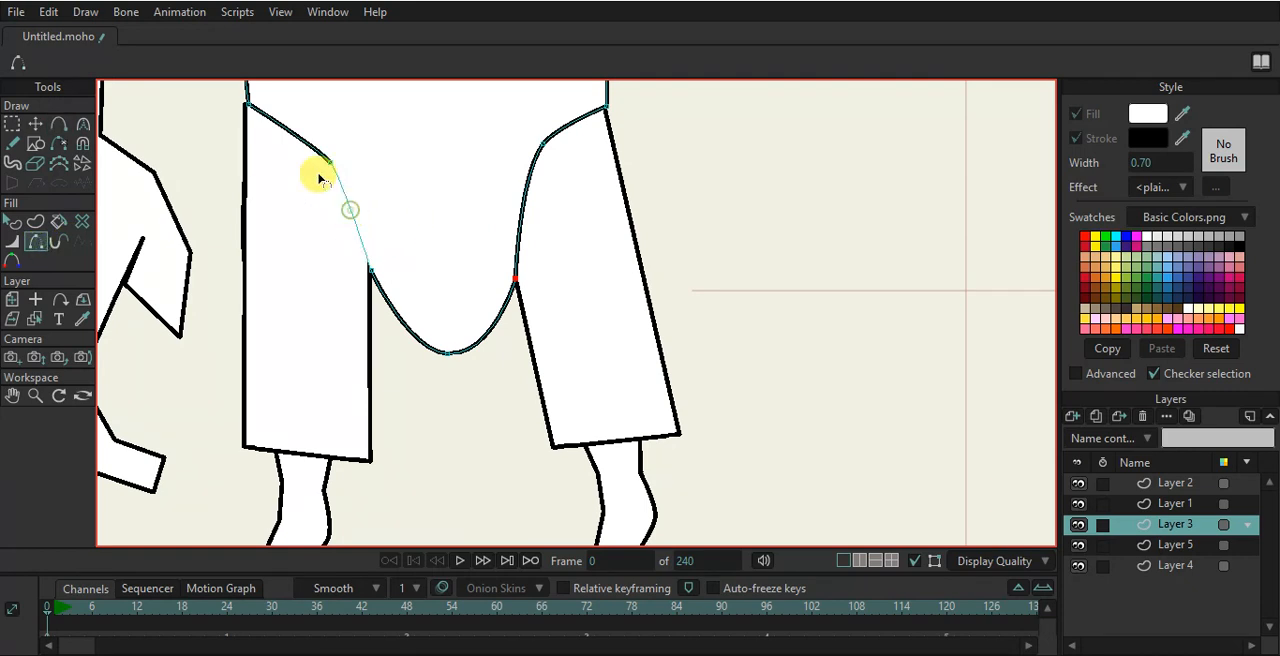
click(308, 142)
click(521, 214)
click(567, 125)
click(35, 123)
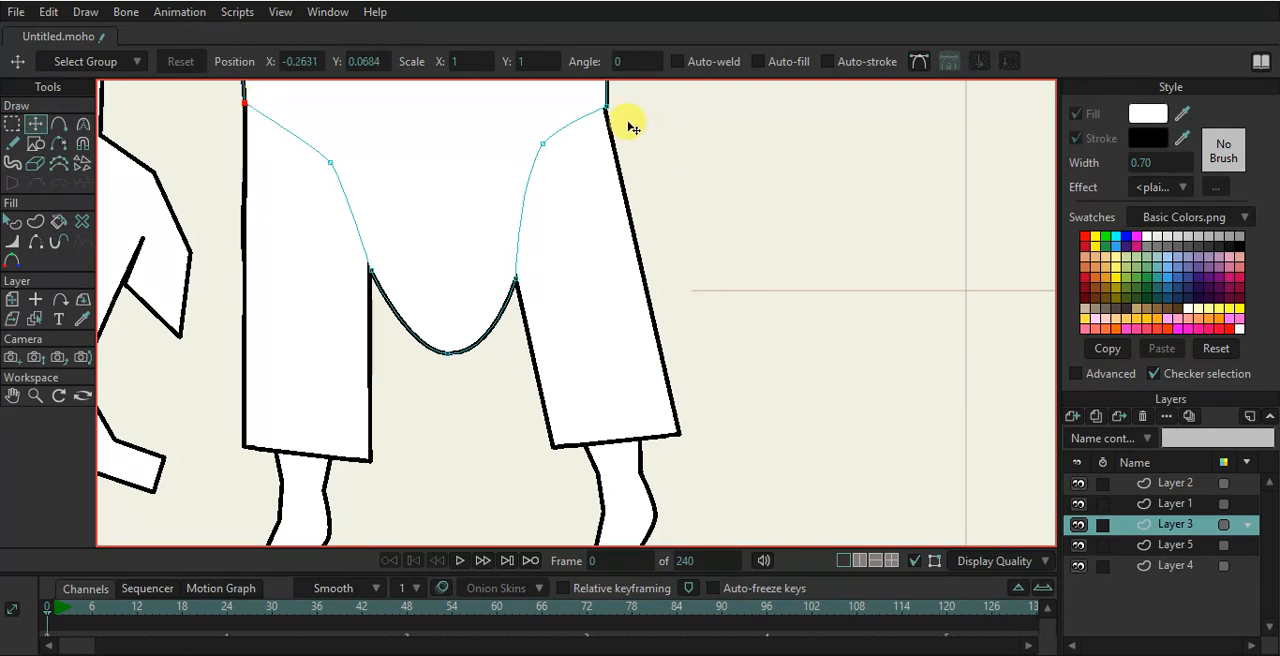
- Reshape the second leg's foot into a pointed shoe by moving its toe and sole points
scroll(603, 190, down, 5)
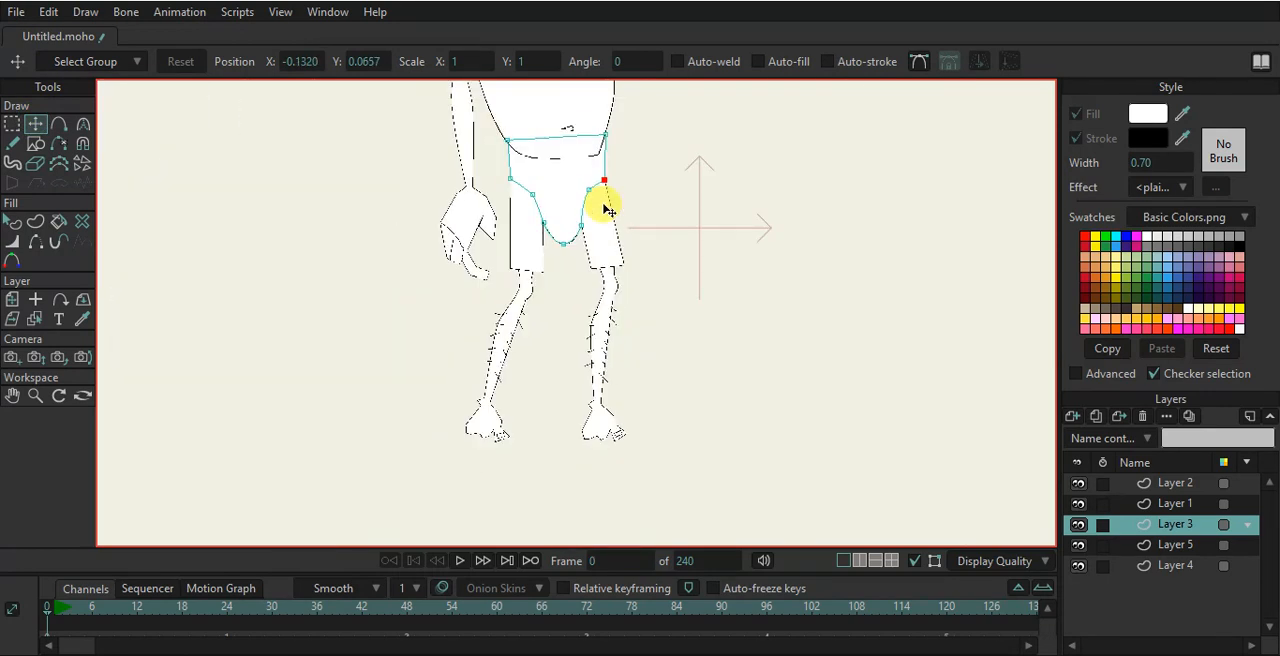
scroll(620, 448, up, 5)
scroll(620, 452, down, 3)
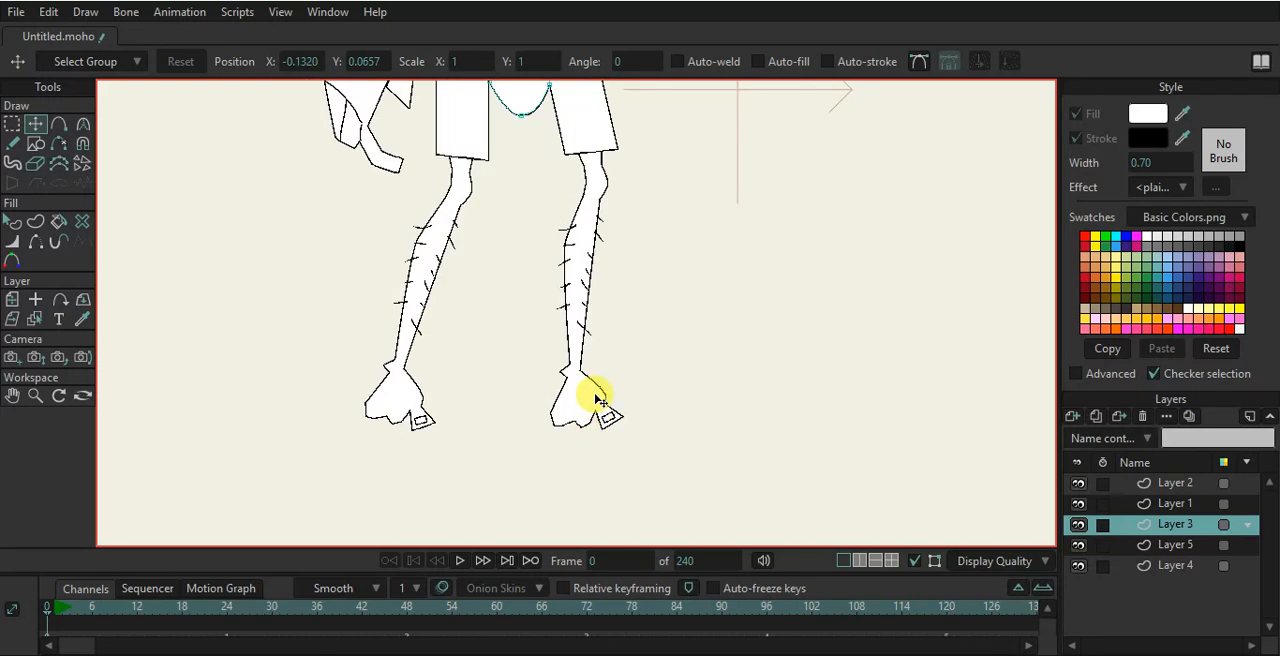
click(590, 419)
scroll(590, 419, up, 3)
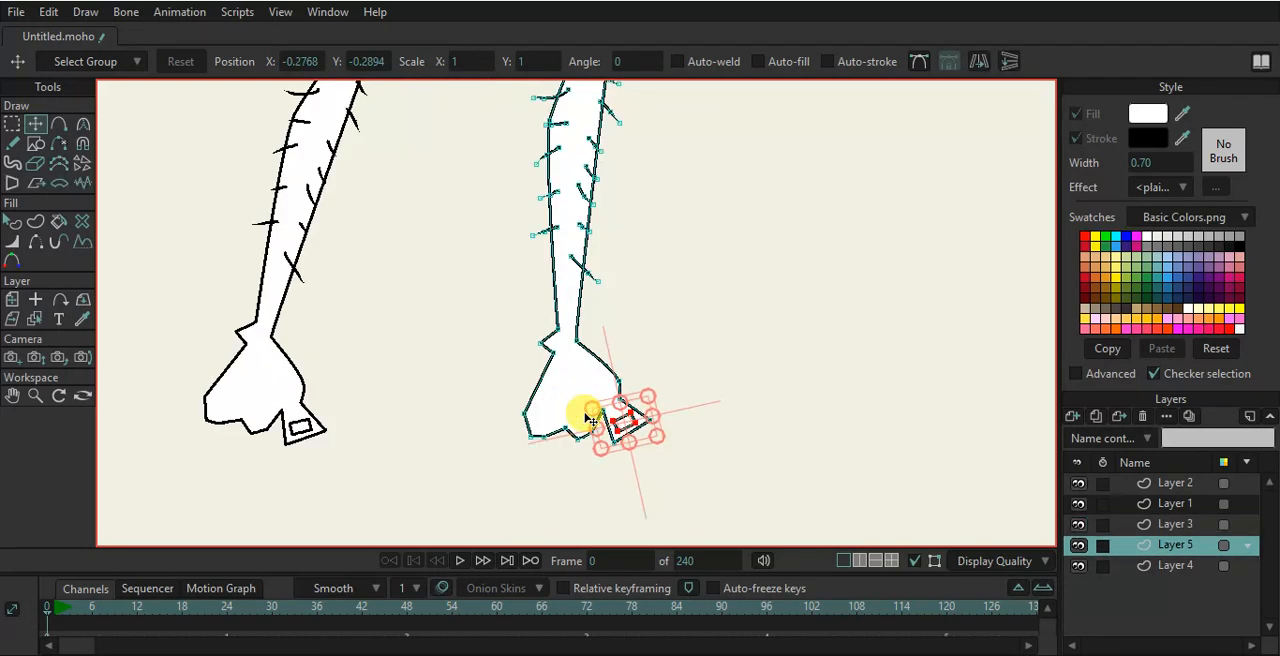
drag(648, 430, 709, 418)
click(646, 418)
click(650, 420)
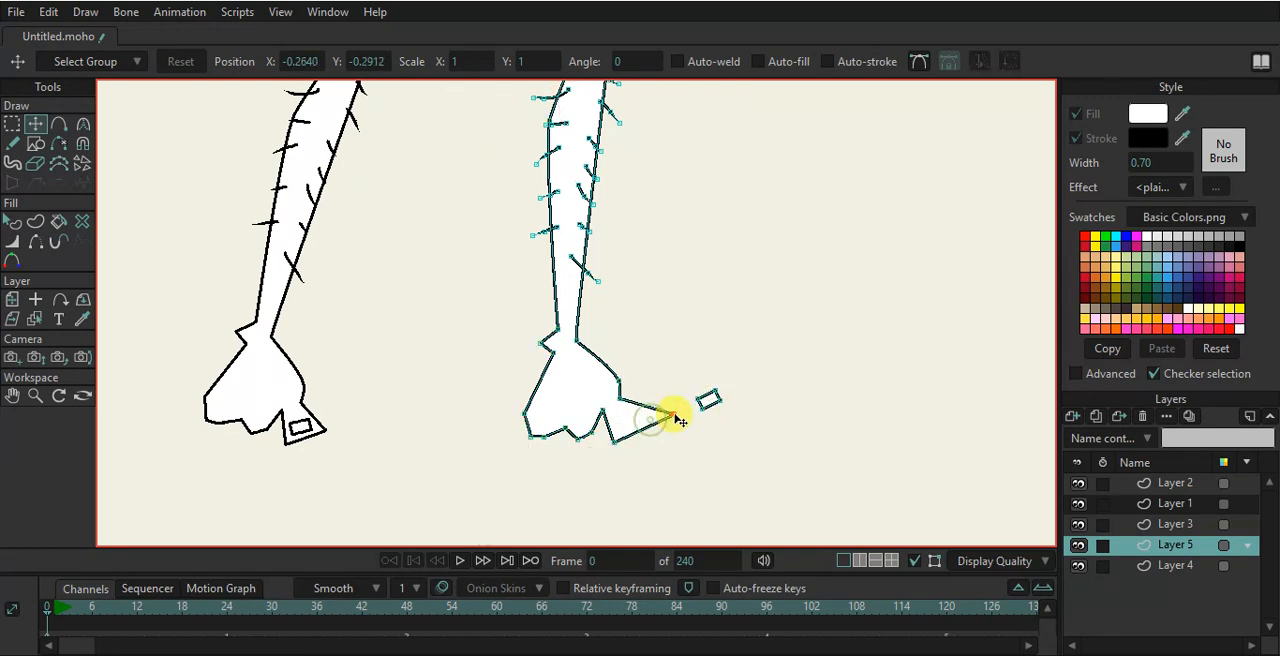
drag(632, 399, 660, 403)
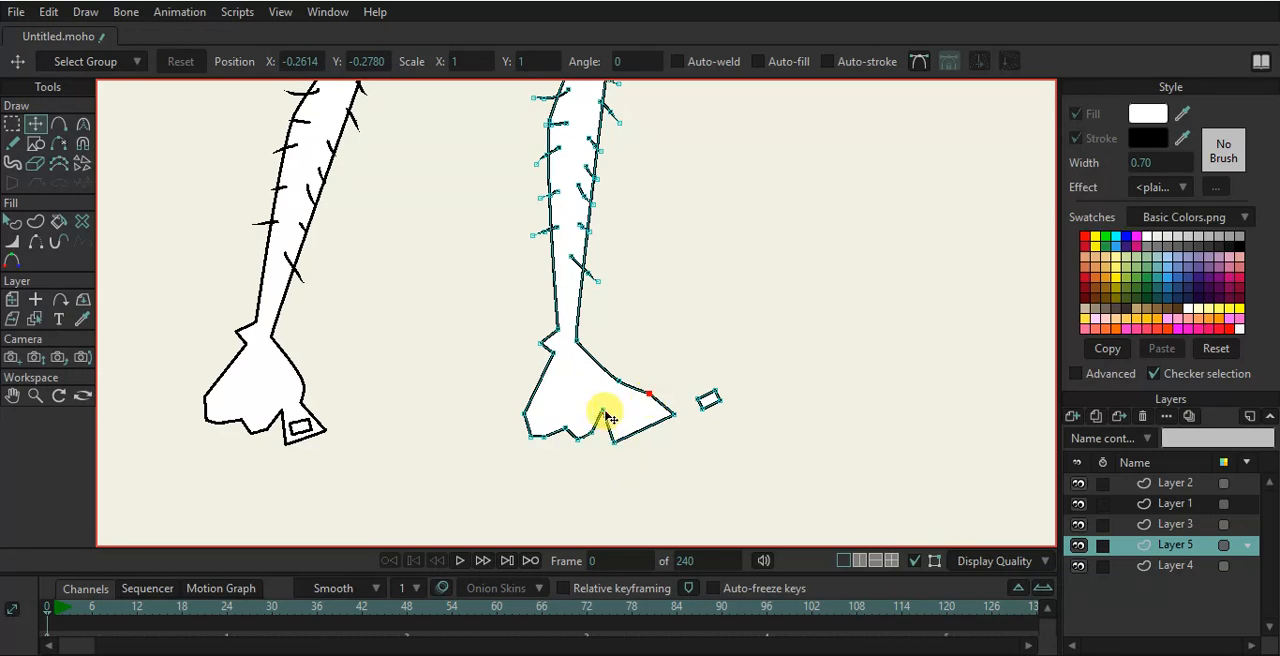
drag(606, 416, 543, 446)
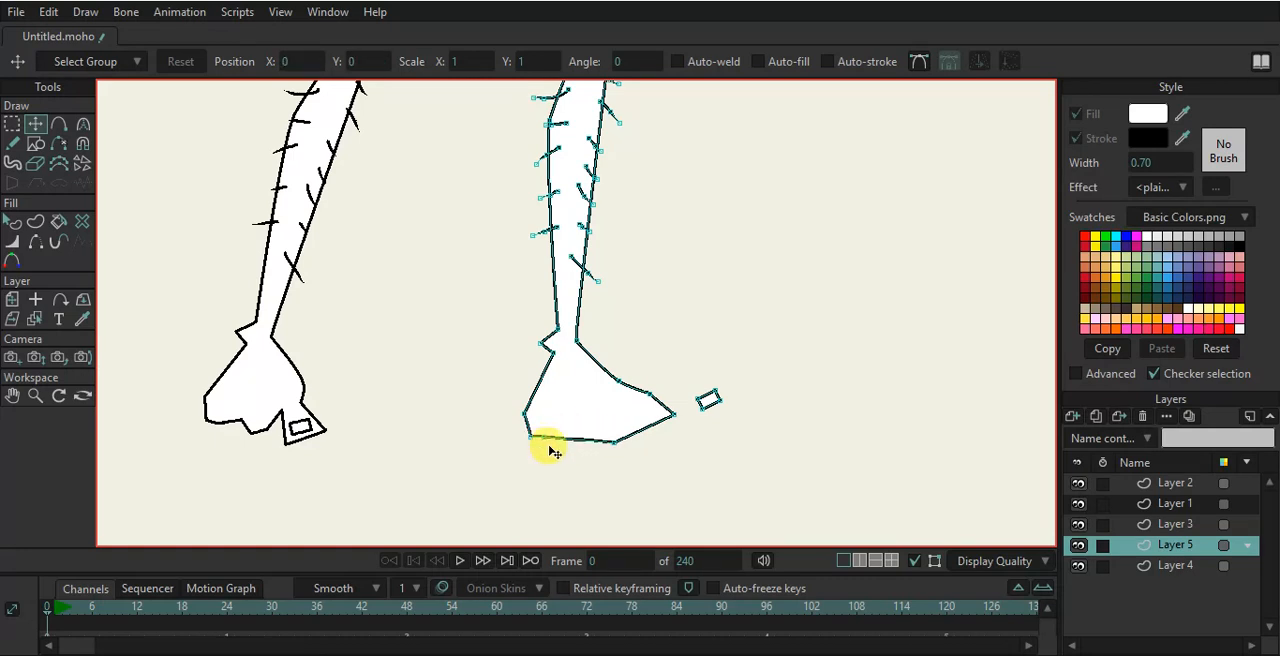
drag(565, 444, 525, 431)
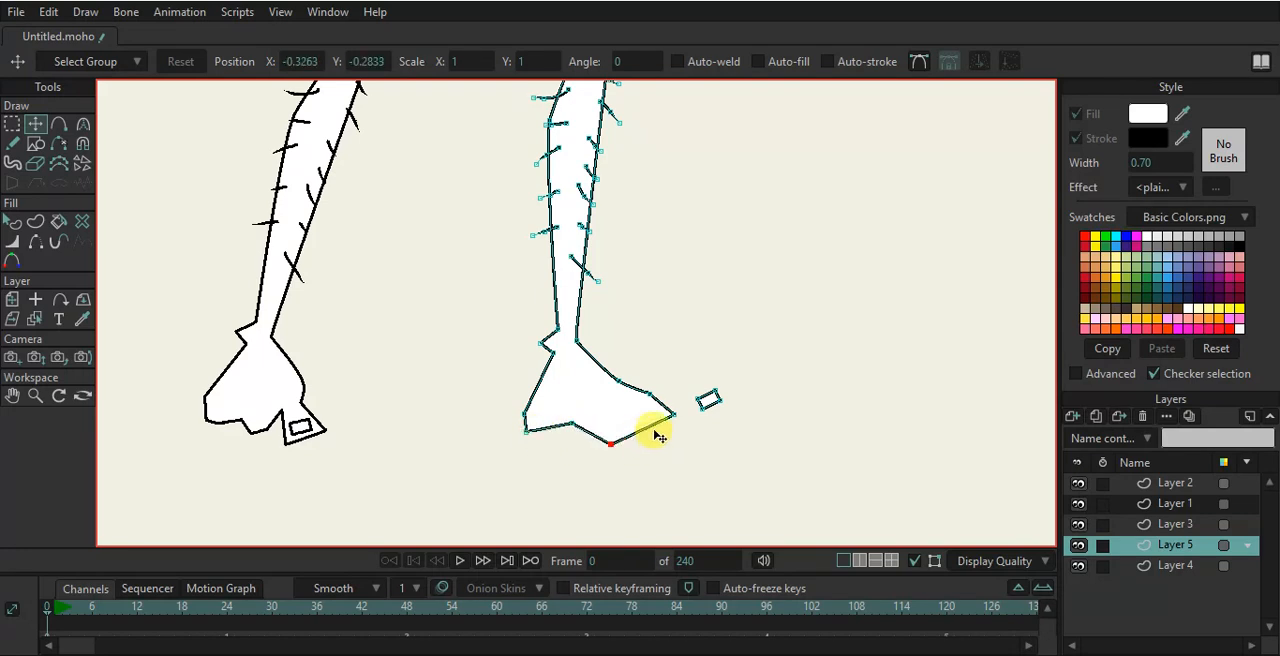
drag(677, 420, 687, 421)
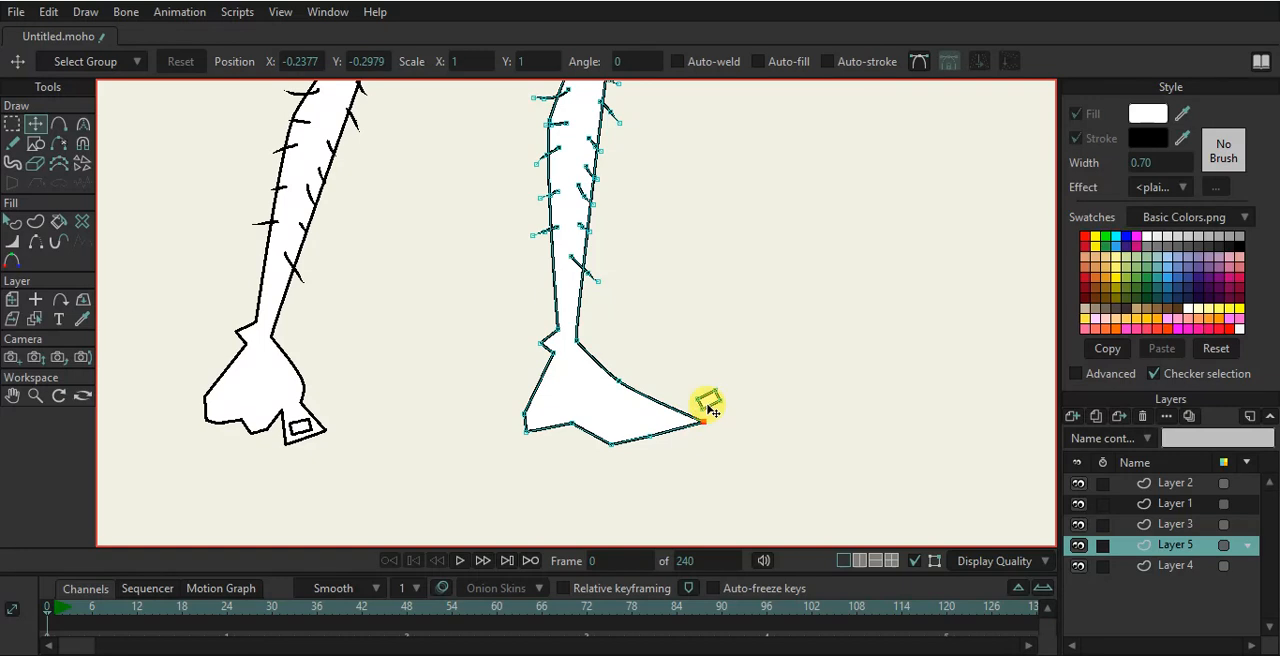
- Delete the small rectangle beside the second foot and round a sole point with the Curvature tool
drag(711, 406, 709, 402)
key(Delete)
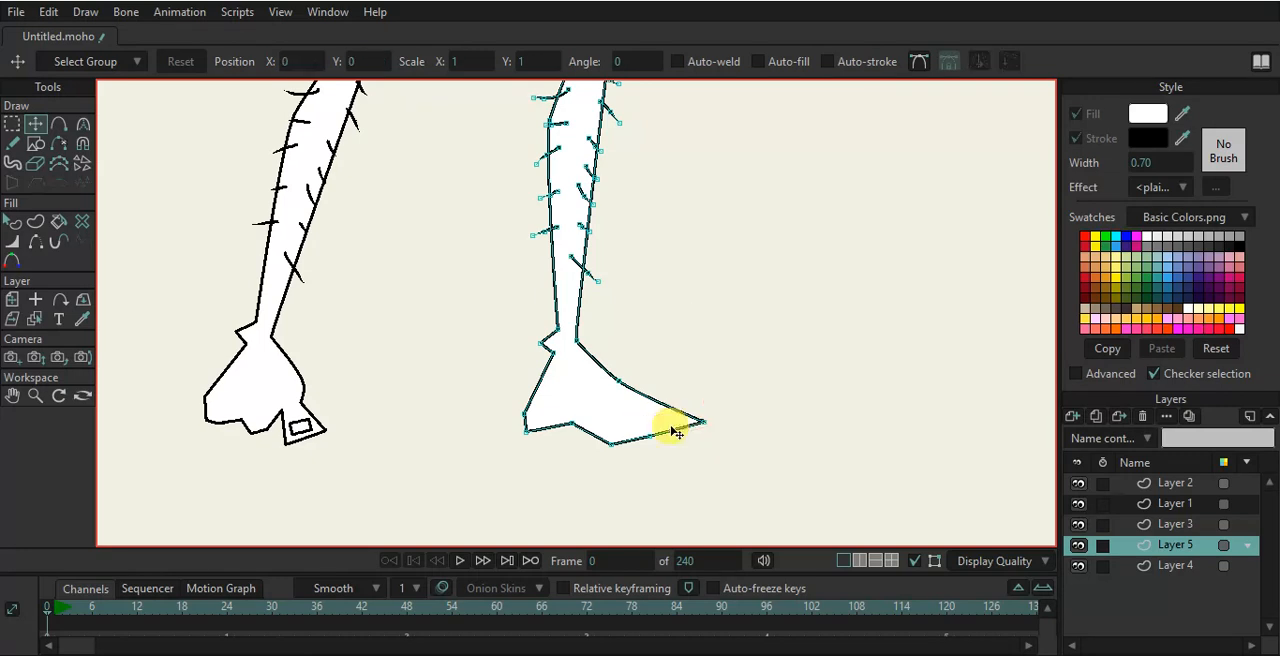
key(c)
click(571, 422)
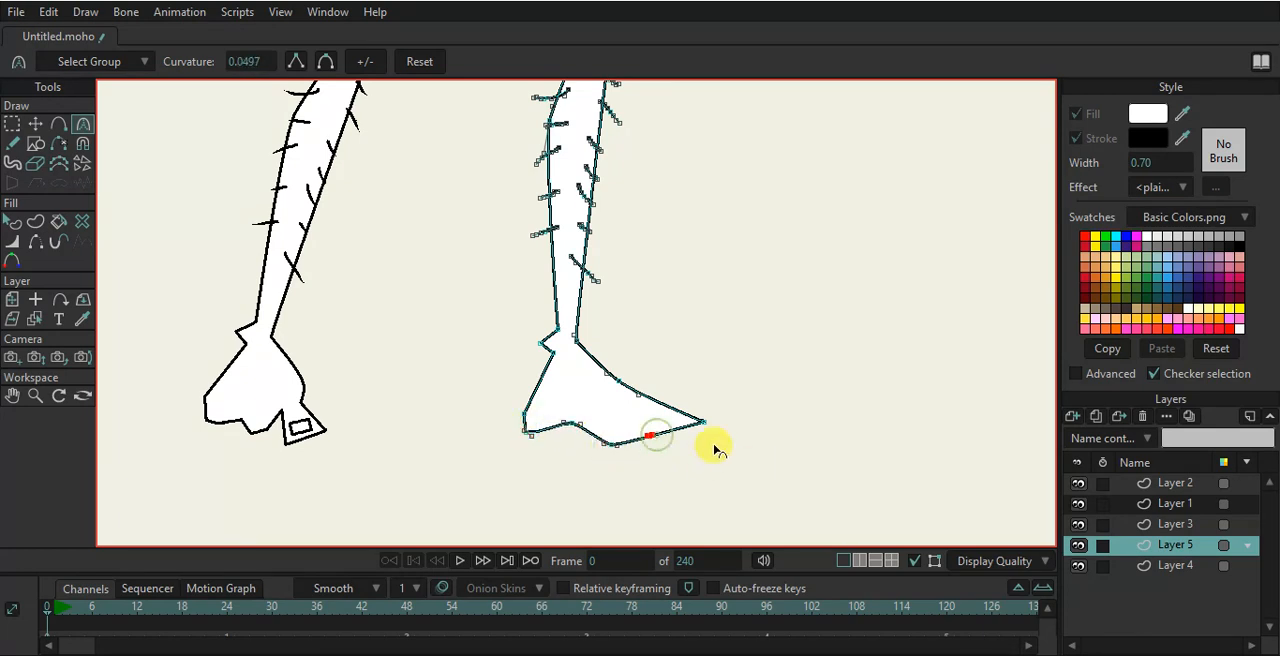
click(35, 124)
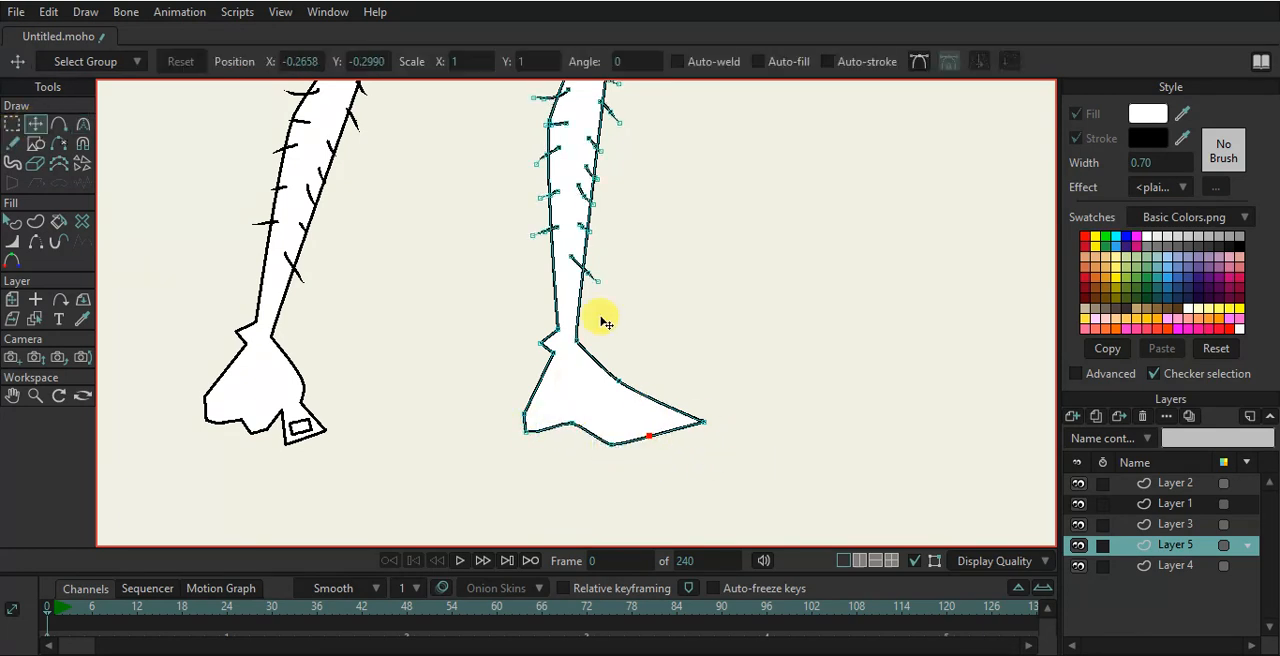
scroll(614, 334, down, 5)
drag(663, 220, 664, 388)
scroll(594, 200, down, 4)
drag(623, 163, 634, 277)
scroll(604, 290, up, 1)
scroll(602, 286, up, 2)
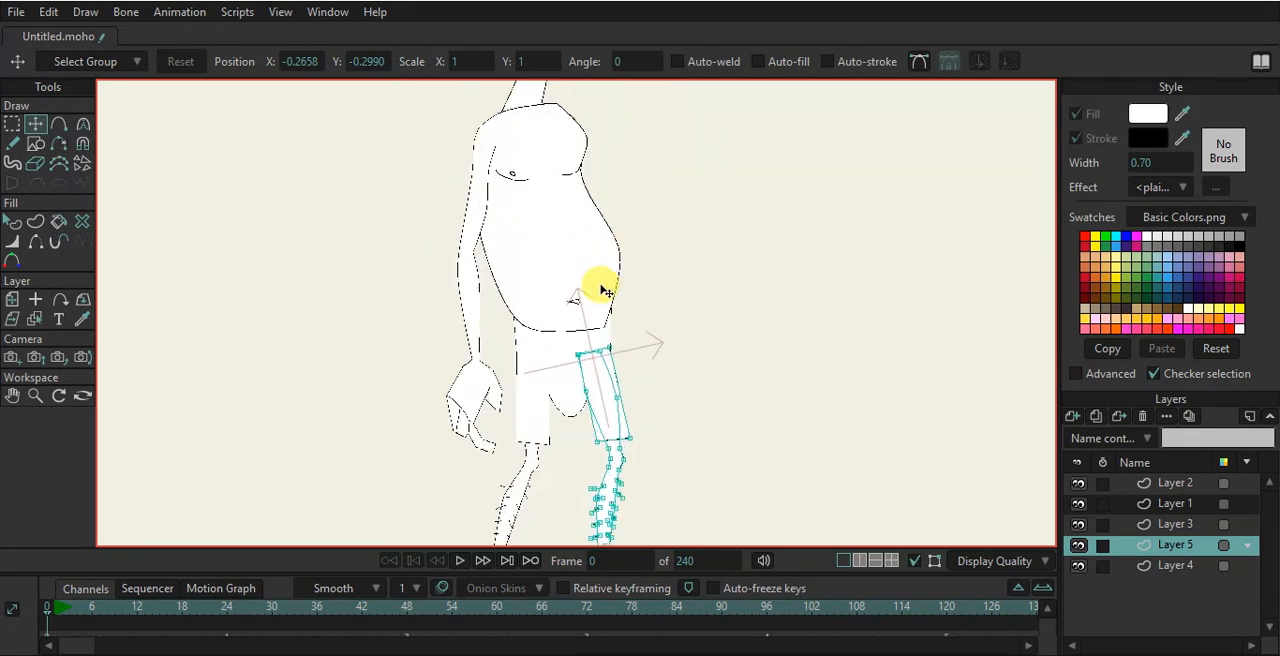
- Select the torso layer and move points along its lower edge so its corner meets the hips
alt+right_click(602, 286)
scroll(605, 320, up, 5)
click(605, 351)
drag(605, 351, 622, 318)
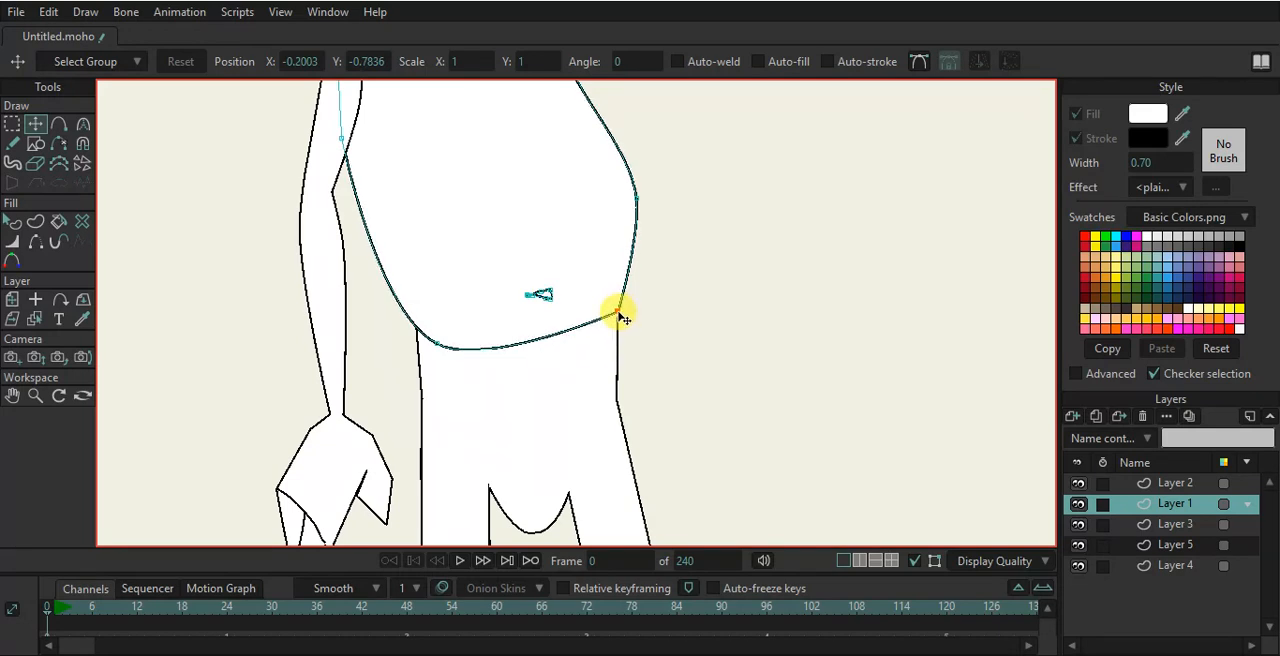
drag(440, 343, 398, 313)
drag(619, 315, 877, 243)
key(c)
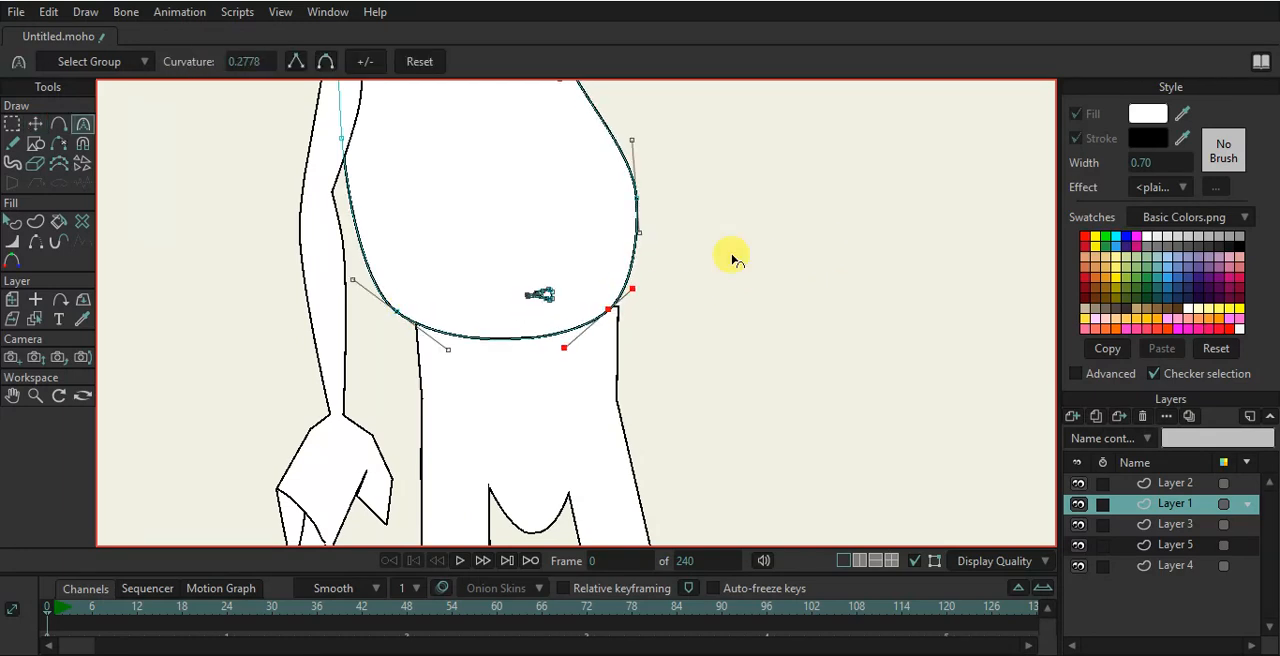
click(36, 123)
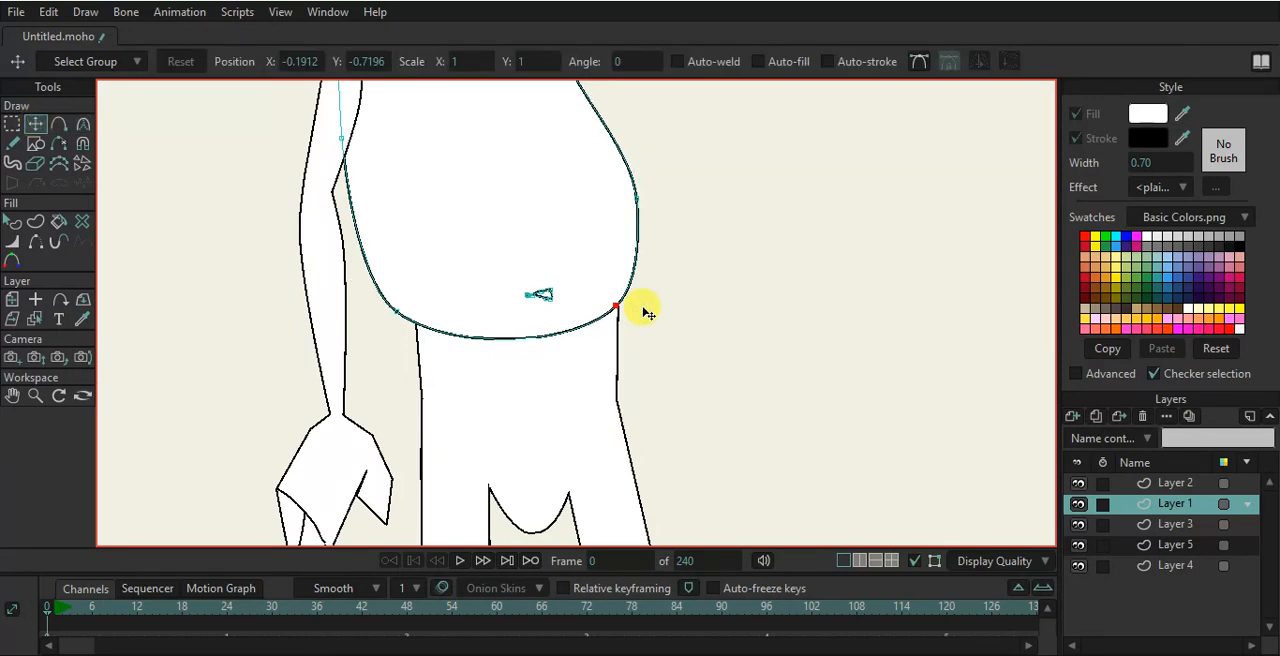
- Review the character's layers one by one at a zoomed-out view
scroll(491, 318, down, 5)
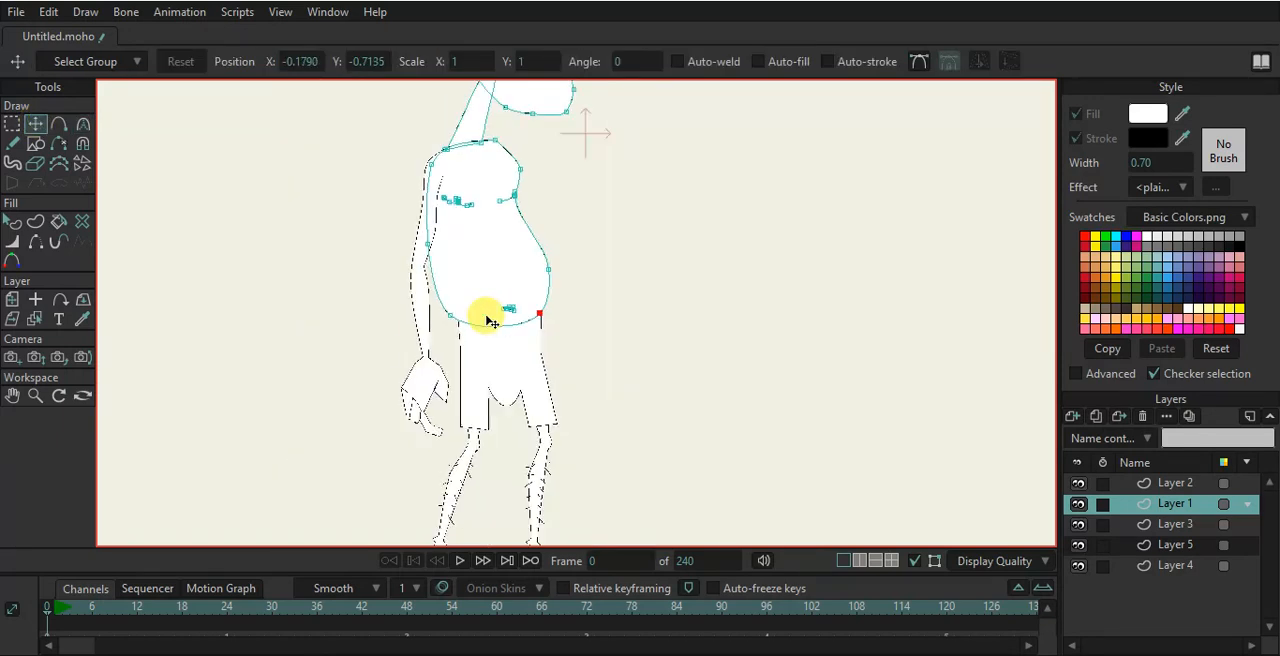
scroll(497, 250, down, 3)
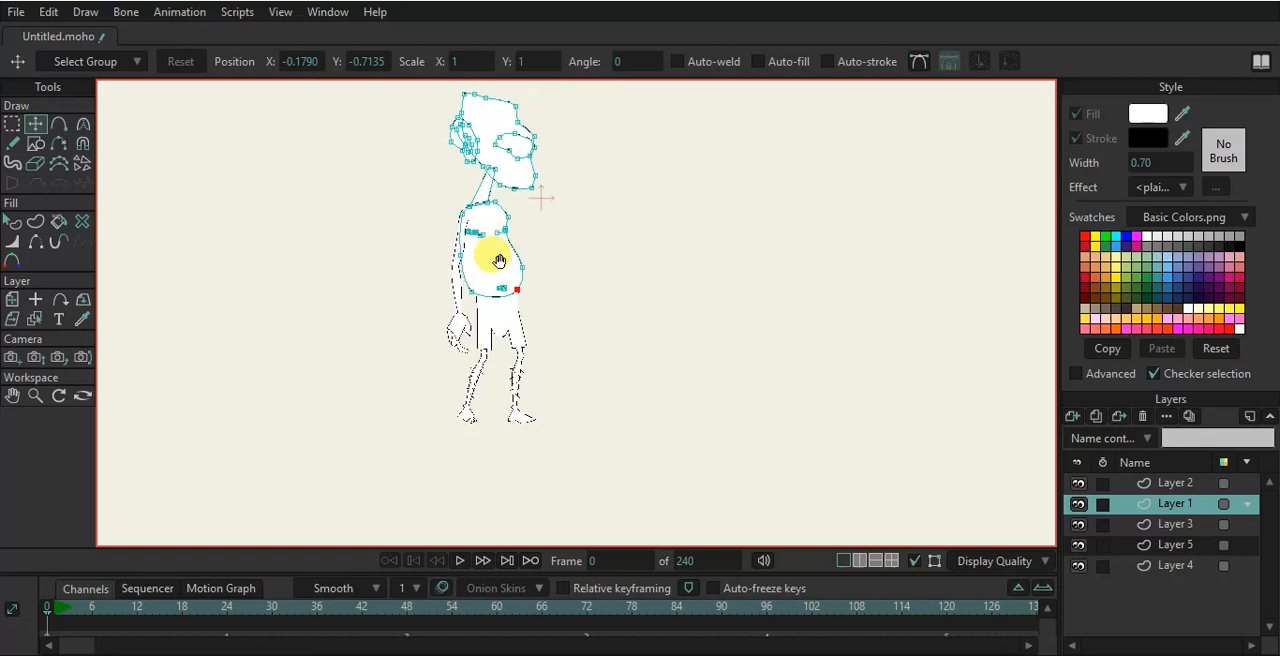
scroll(508, 316, up, 3)
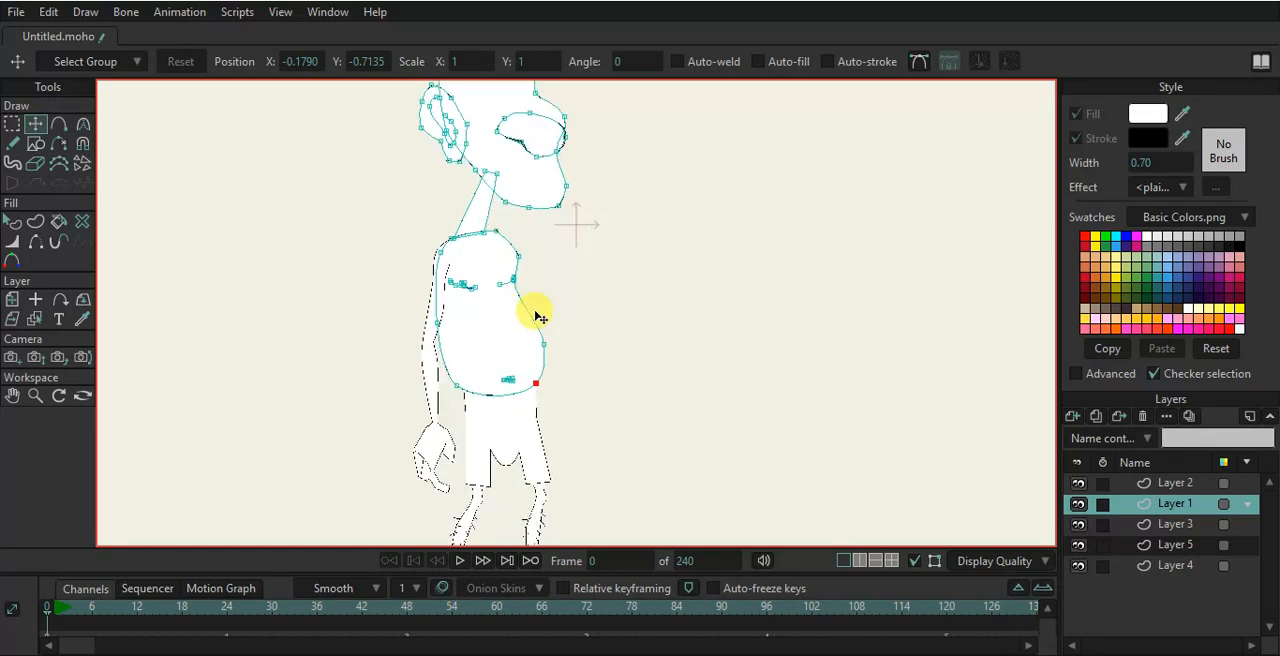
click(1173, 526)
click(1174, 546)
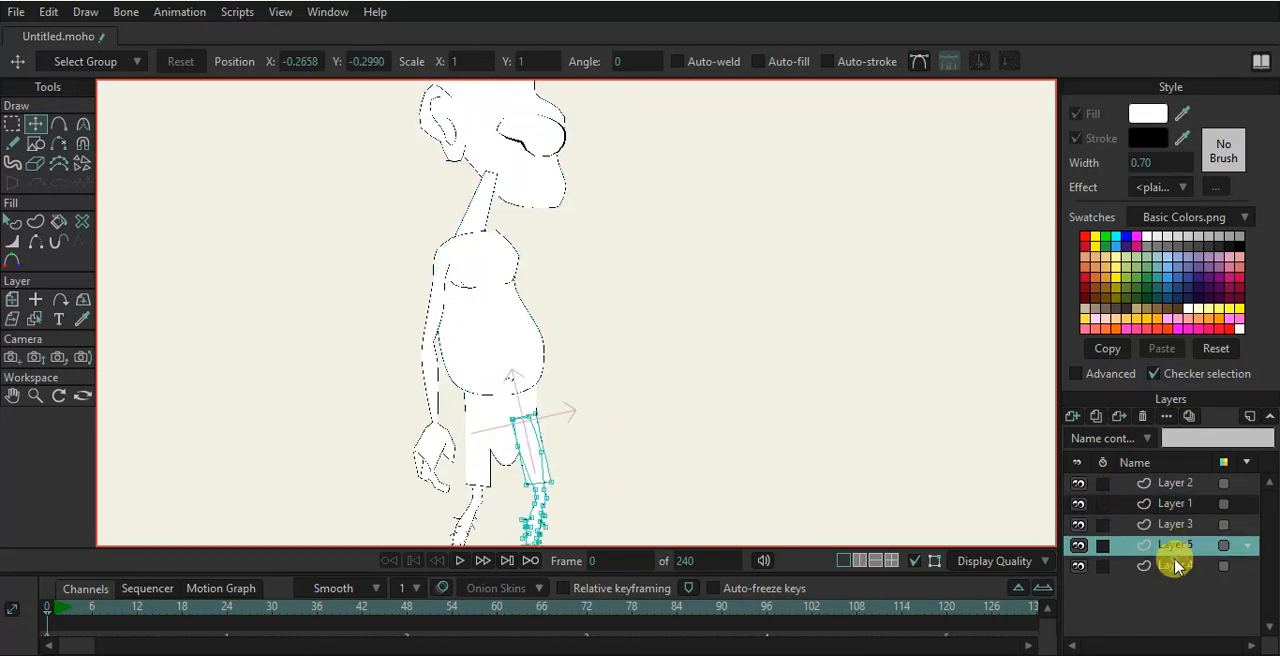
click(1175, 566)
click(1160, 488)
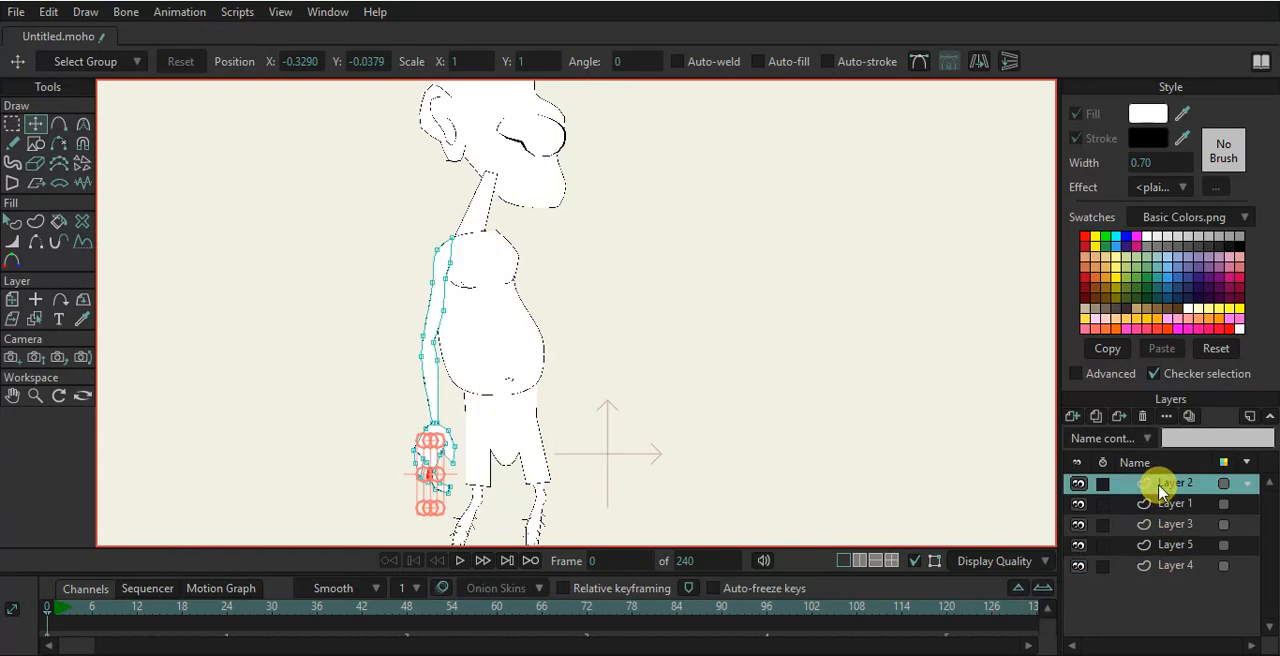
scroll(668, 360, down, 2)
scroll(551, 251, up, 3)
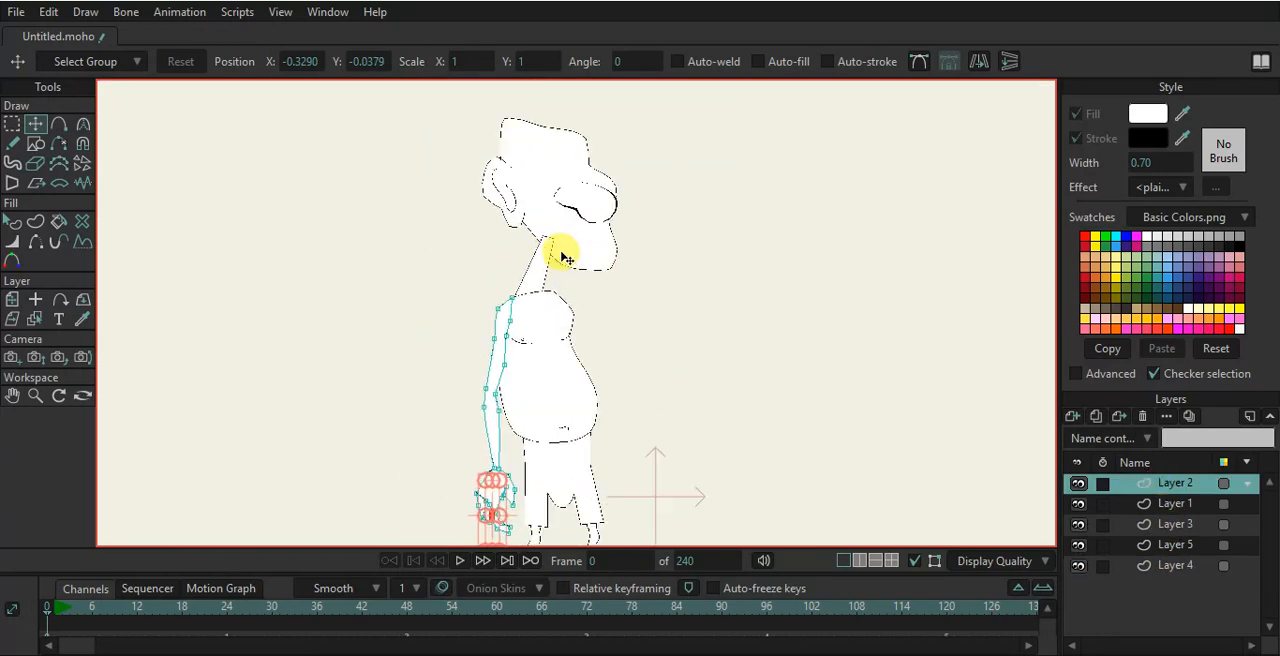
scroll(551, 250, up, 3)
- Inspect the neck shape on the torso layer with the Select Shape tool
alt+right_click(593, 248)
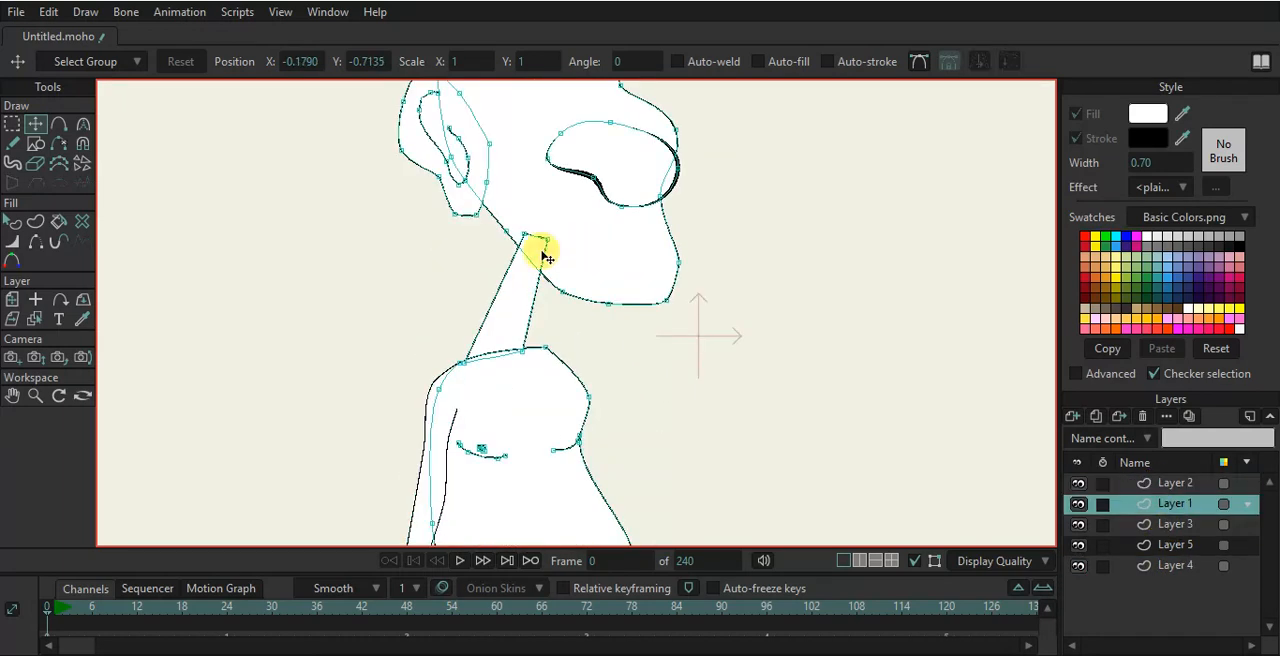
click(13, 222)
click(517, 310)
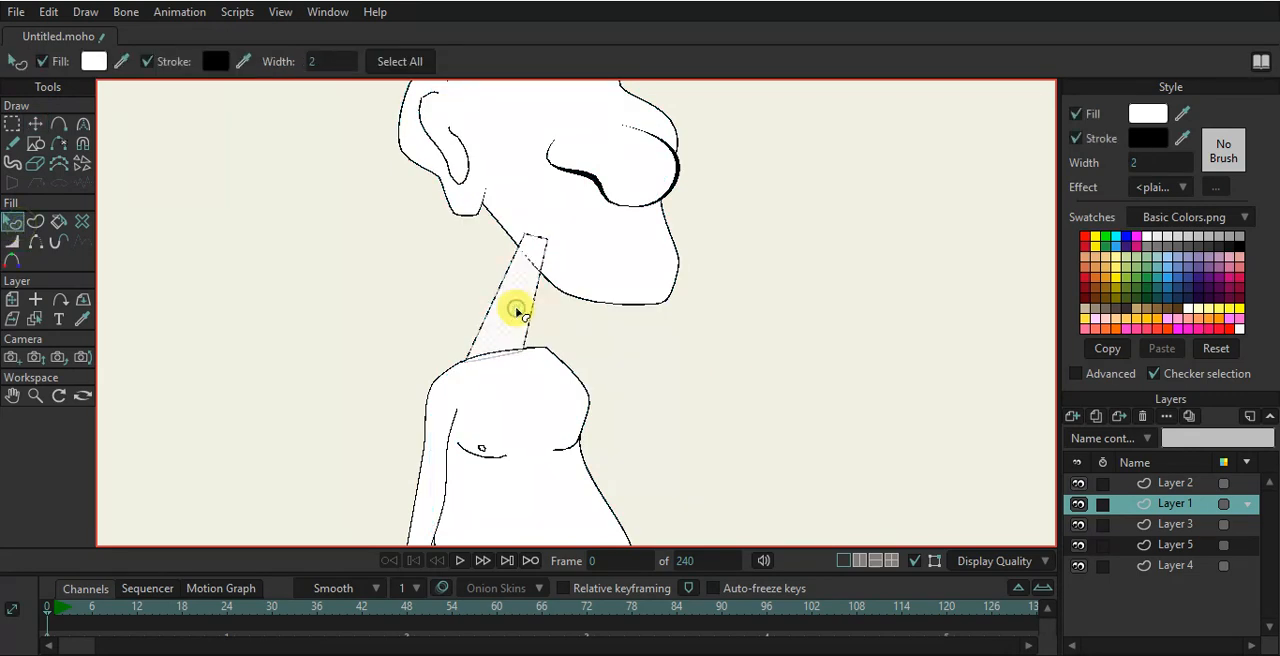
click(623, 360)
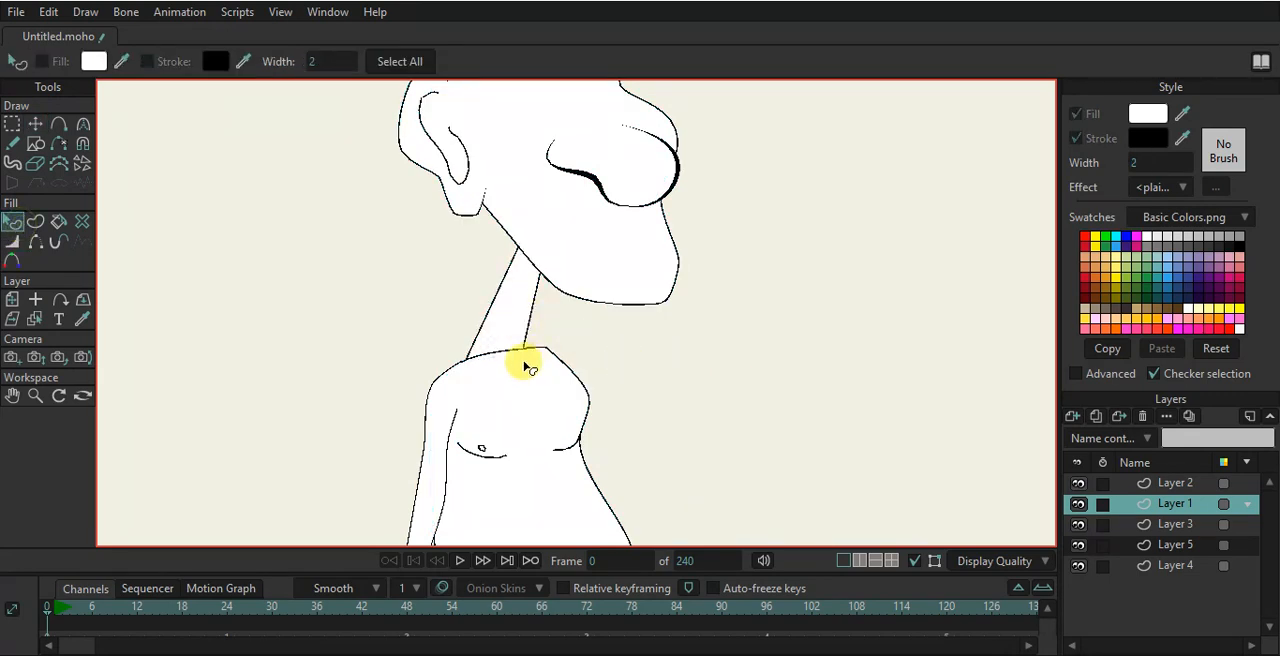
- Try hiding the torso's top edge under the neck with the Hide Edge tool
scroll(528, 364, up, 2)
click(35, 241)
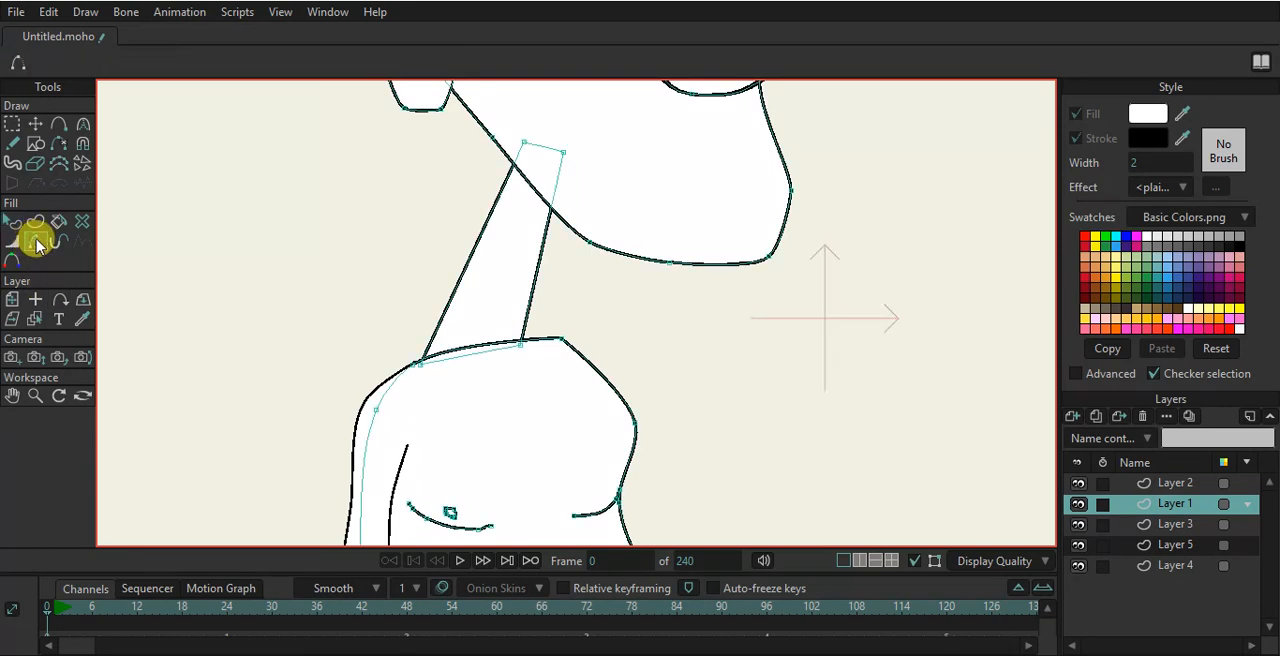
scroll(450, 352, up, 3)
click(455, 357)
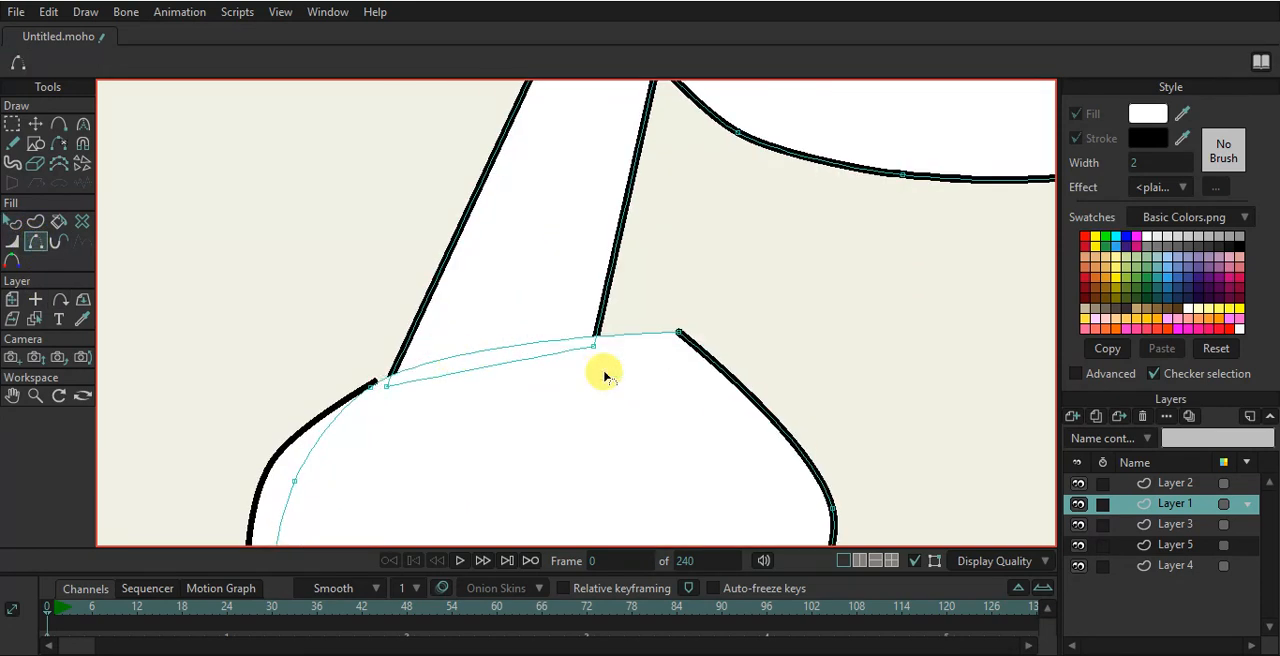
click(560, 346)
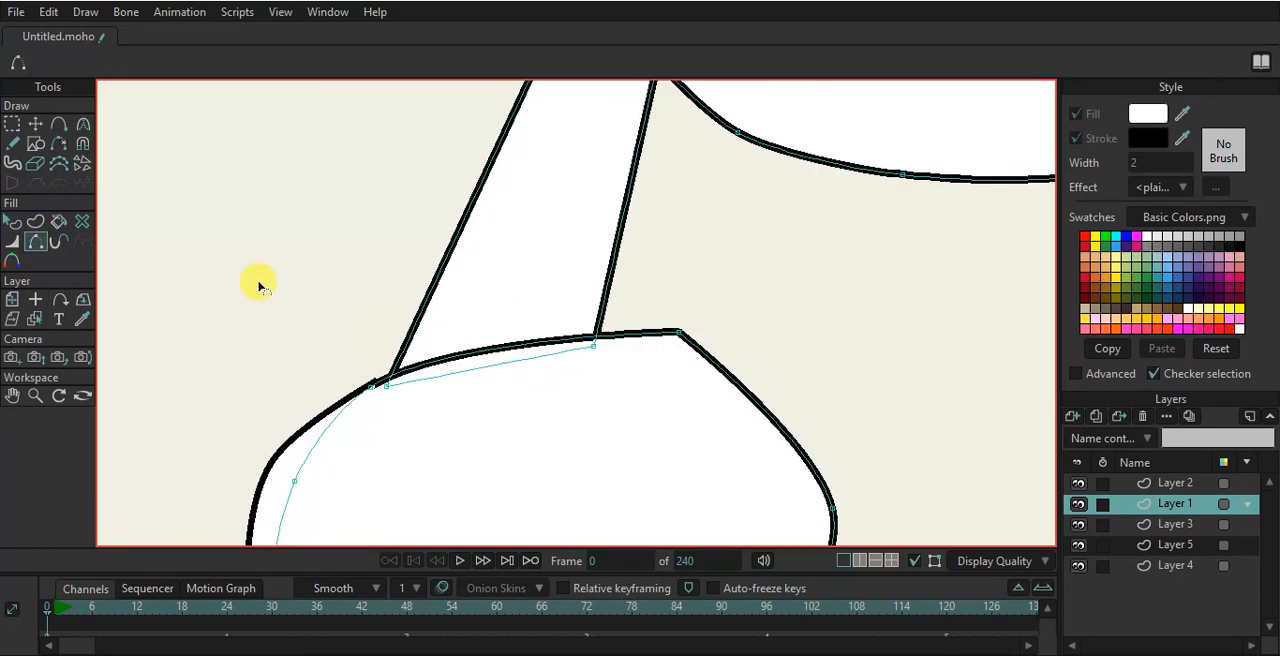
- Add a point on the torso's top edge at the neck's right side and hide the edge segment inside the neck
click(59, 126)
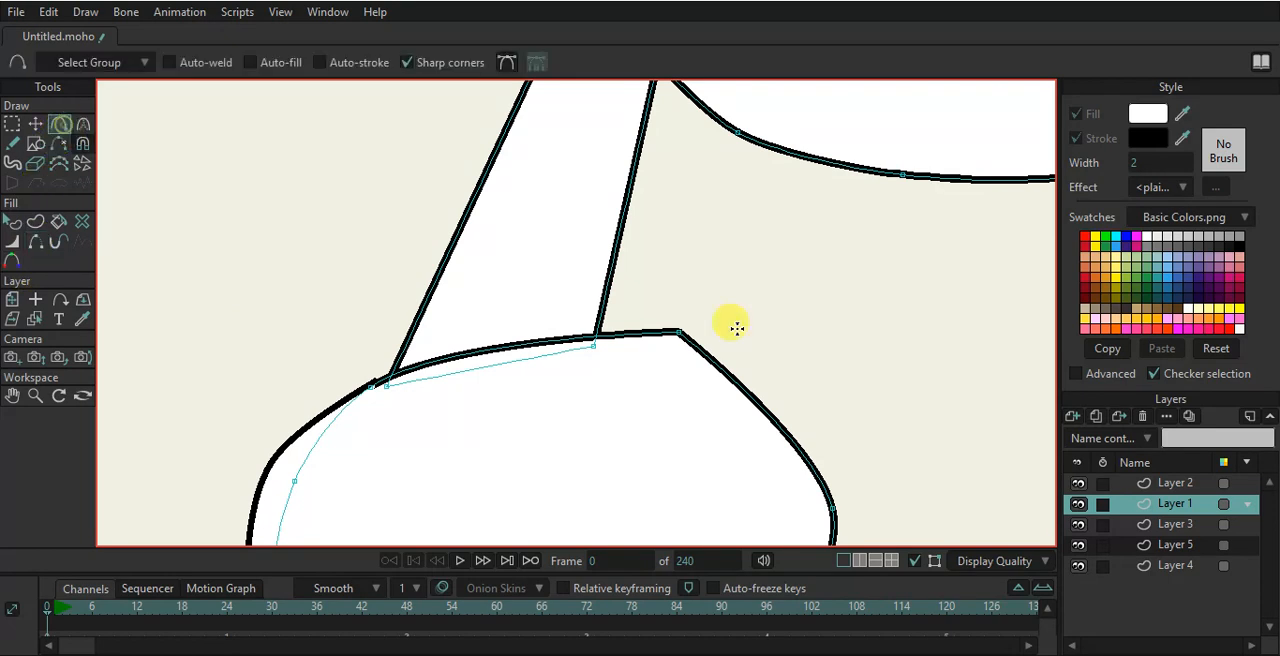
click(597, 334)
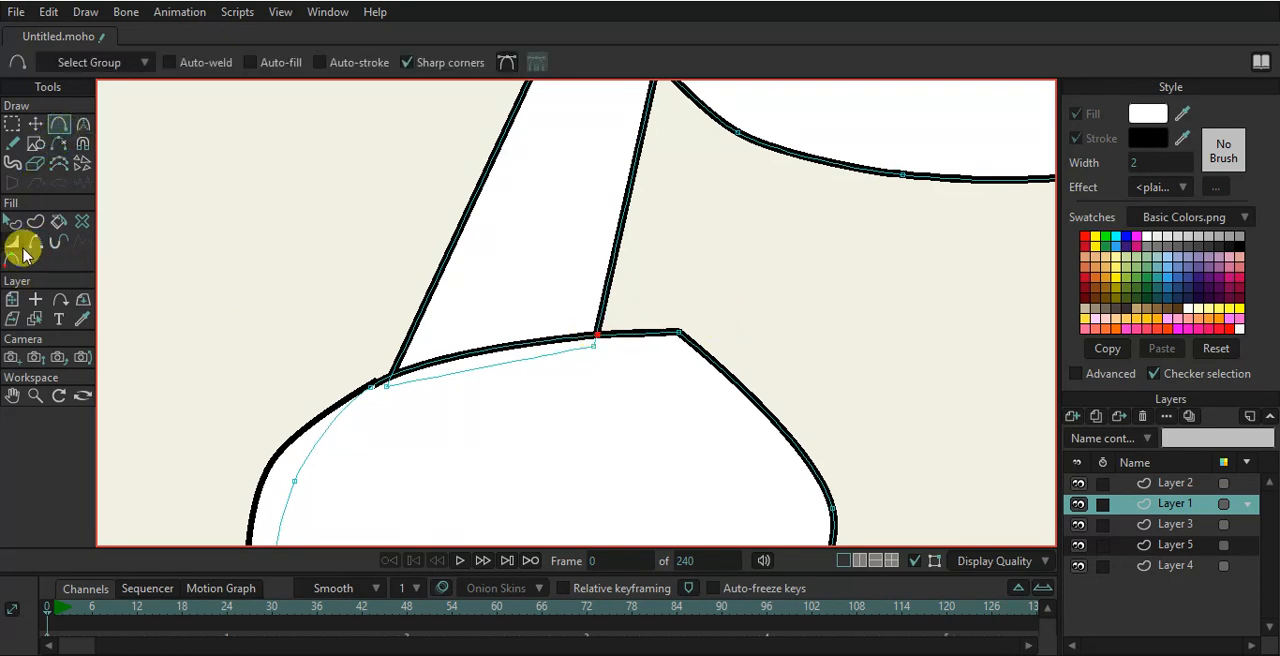
click(37, 244)
click(503, 351)
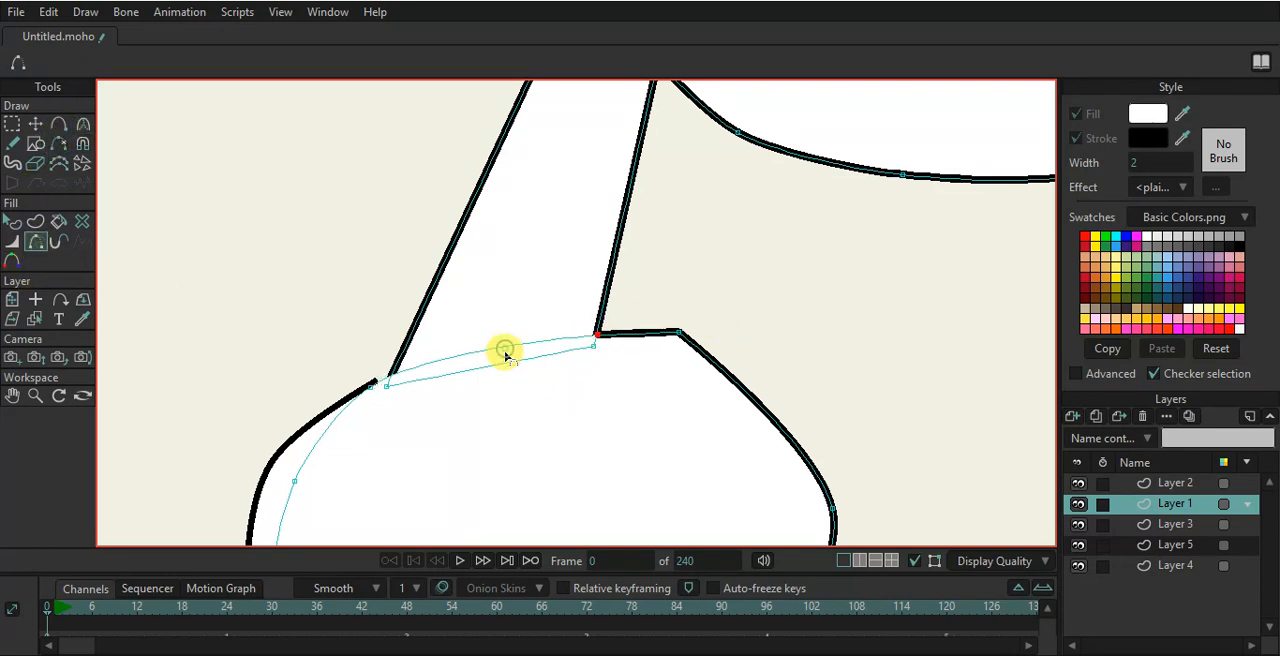
- Move the torso's upper-left point to meet the neck's left edge
click(35, 124)
drag(370, 377, 394, 362)
scroll(547, 367, down, 10)
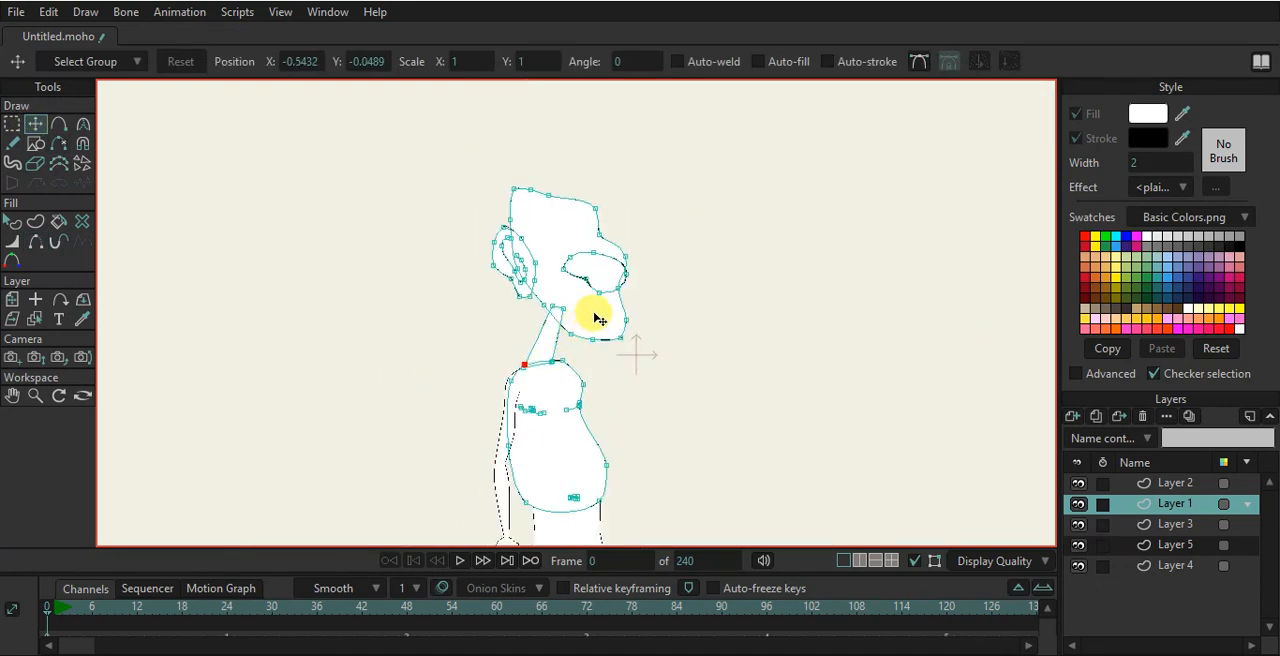
scroll(598, 317, up, 2)
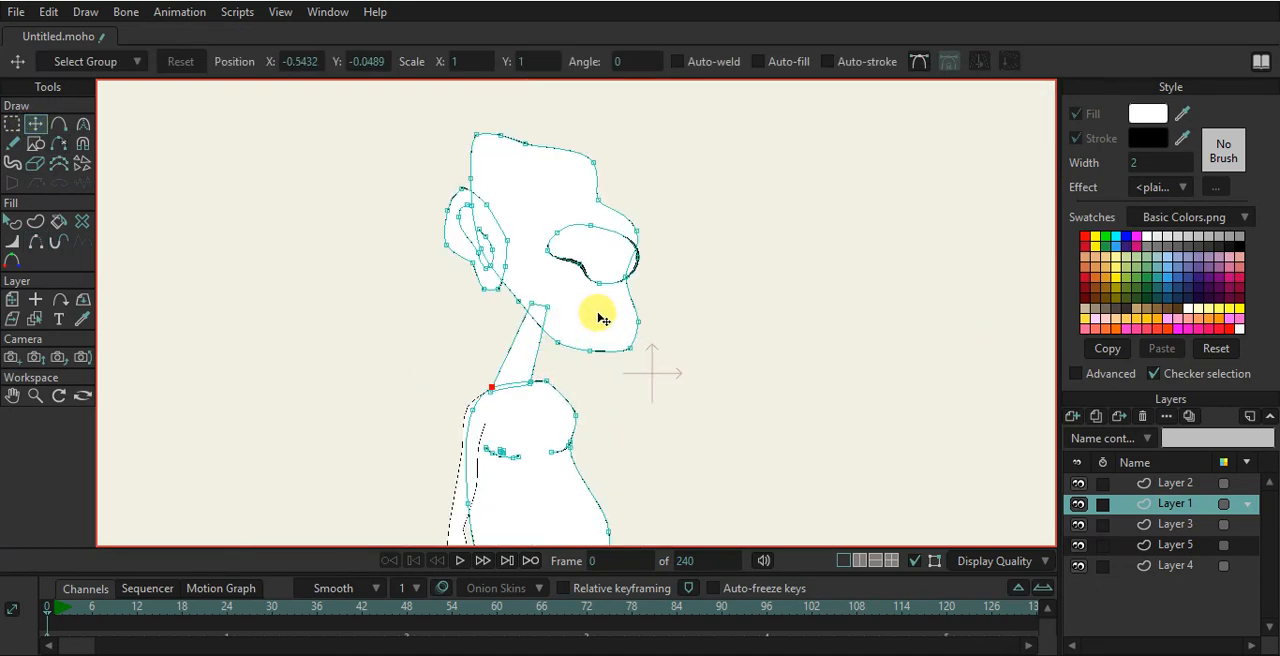
- Select Layer 2 and add a new vector layer above it
click(1172, 484)
click(1082, 418)
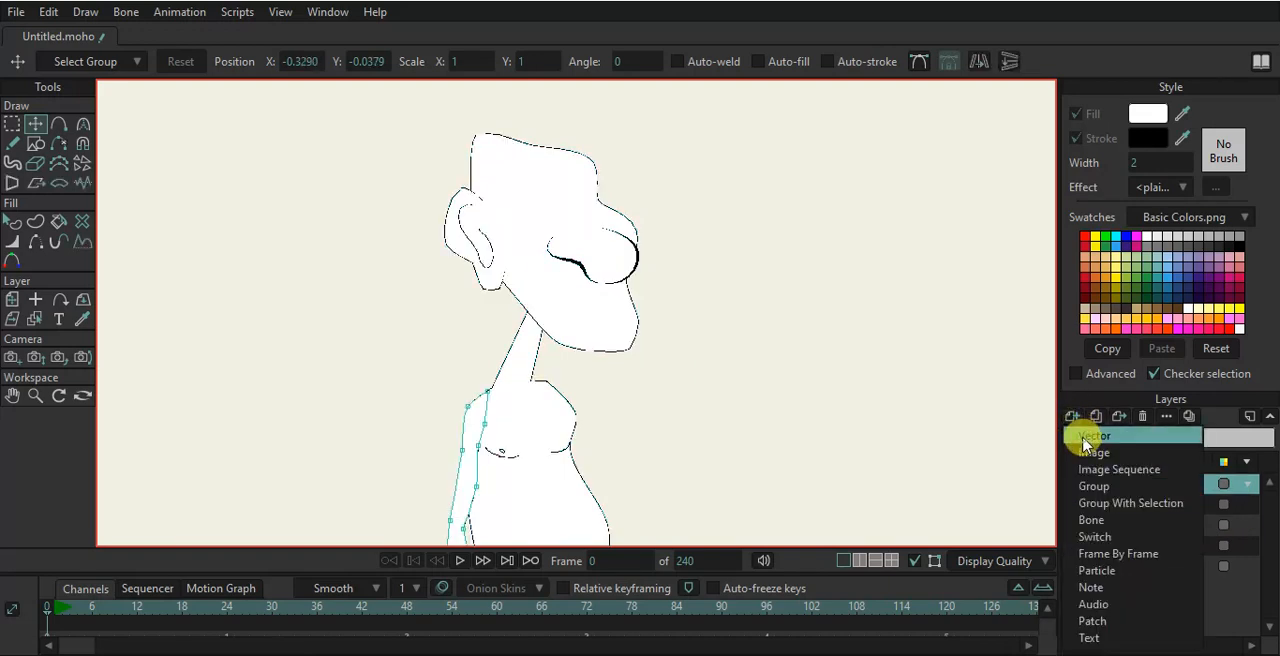
click(1086, 443)
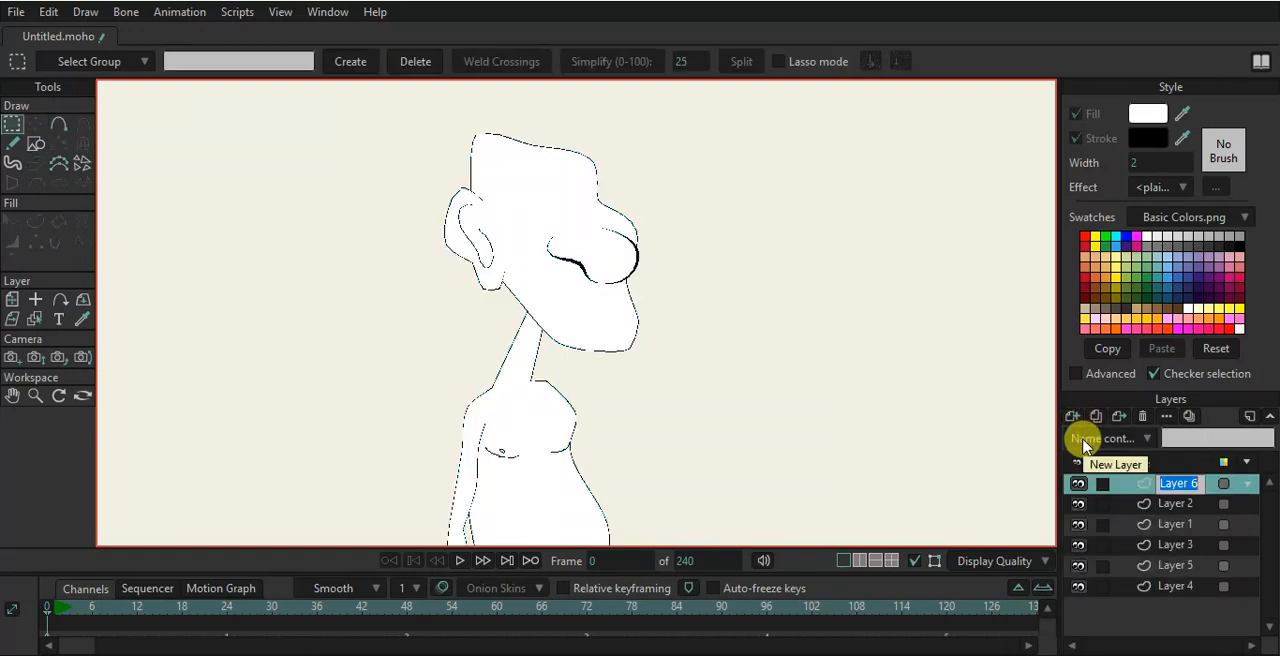
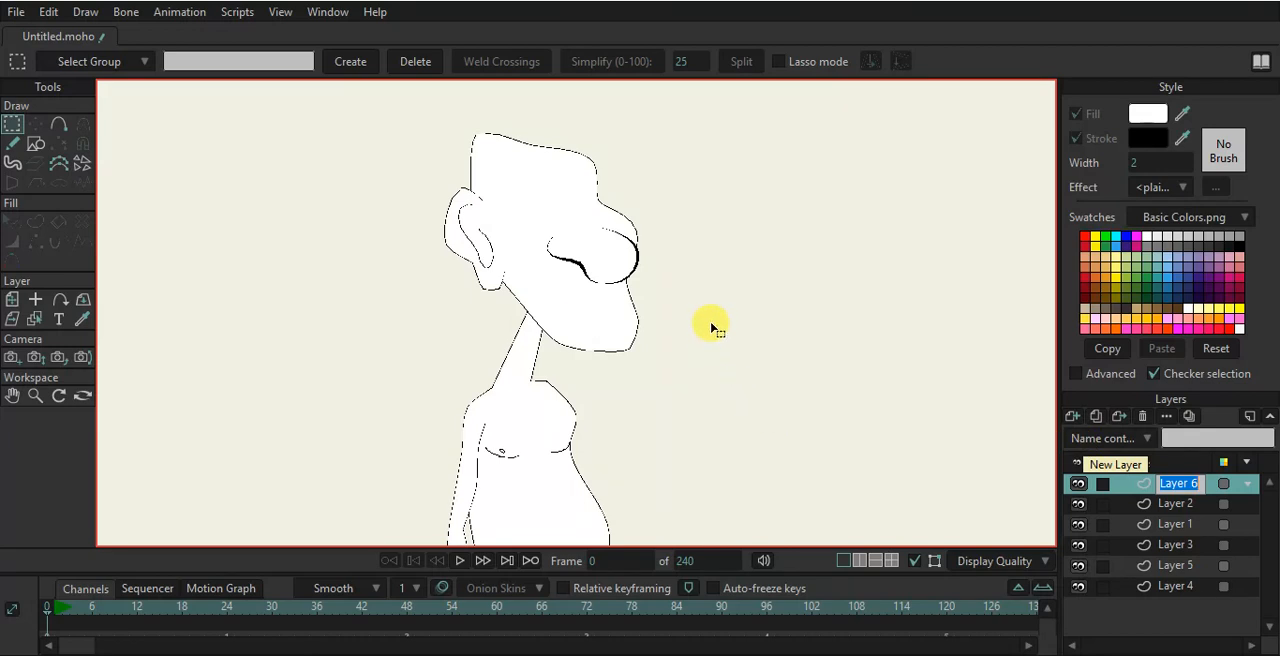
- Draw an oval for the mouth below the nose on the new layer with the ellipse shape tool
scroll(712, 330, up, 5)
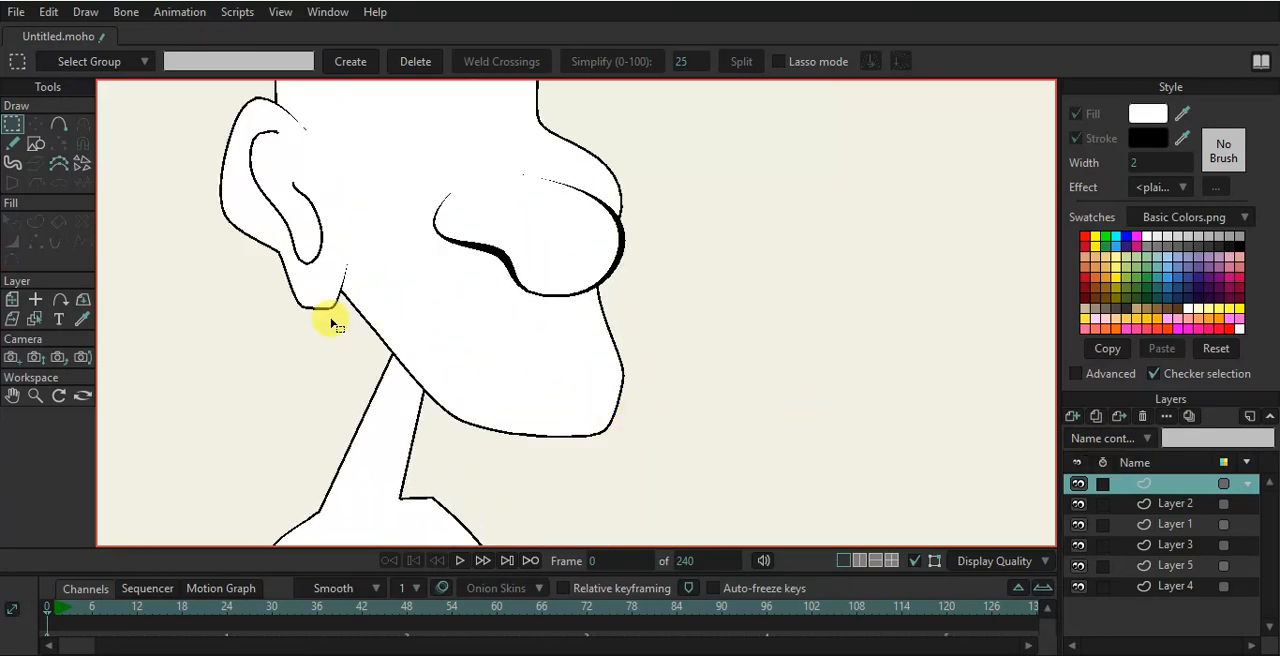
click(35, 143)
click(224, 62)
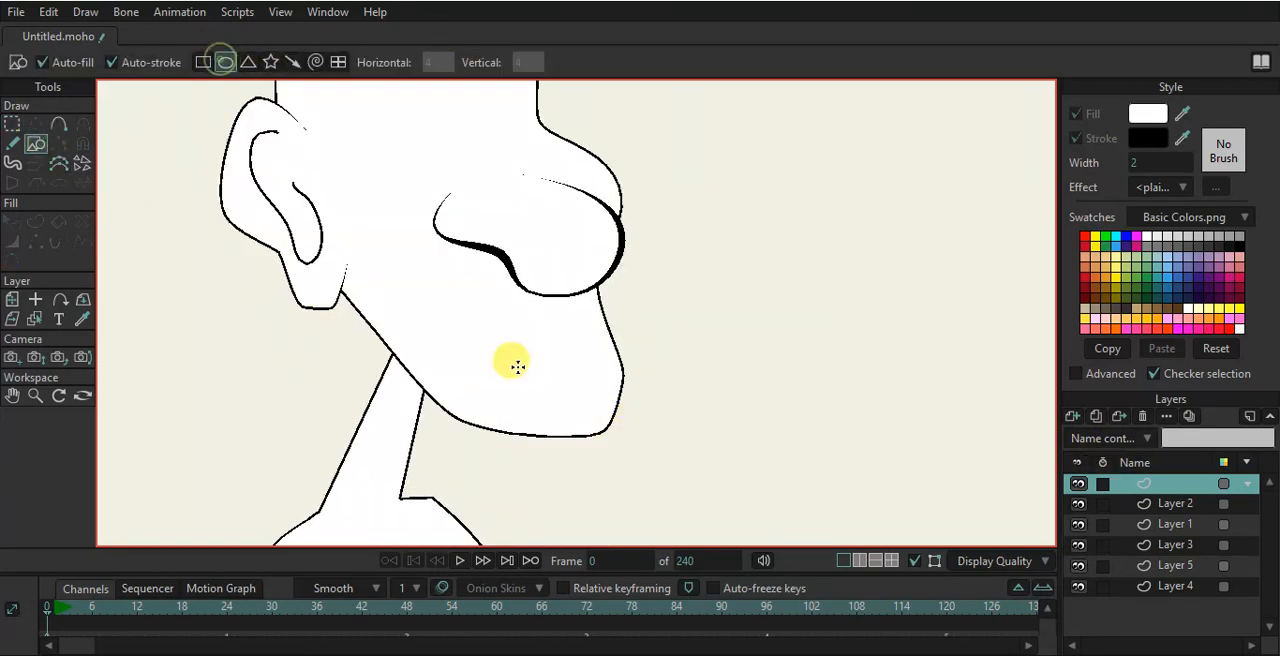
scroll(402, 220, up, 2)
drag(500, 367, 632, 409)
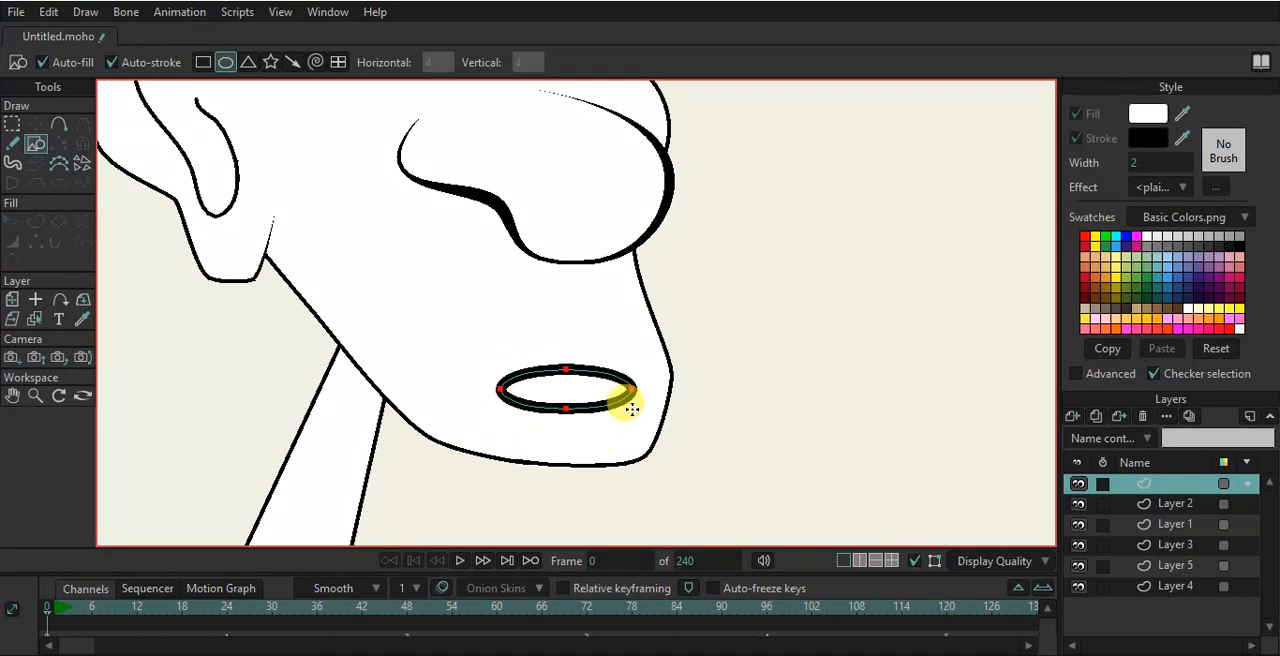
- Stretch the mouth's left end outward, raise its right end and make both corner points sharp
click(35, 123)
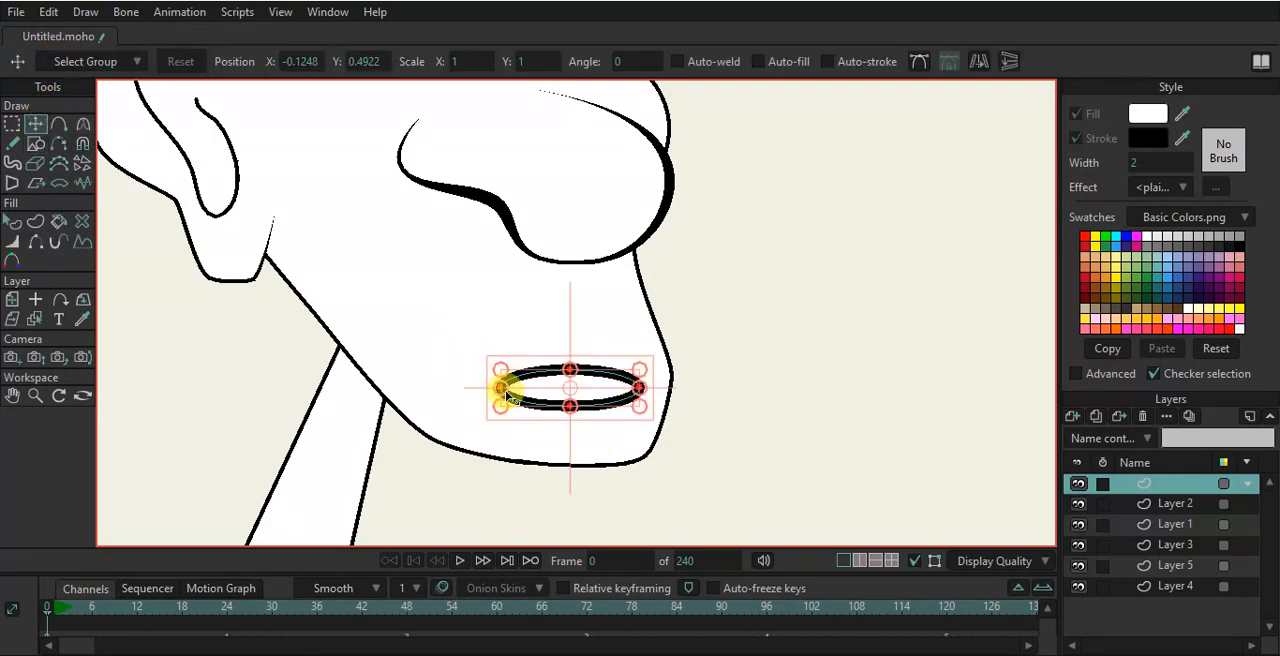
drag(501, 387, 447, 386)
drag(641, 387, 643, 366)
key(c)
click(449, 386)
click(650, 368)
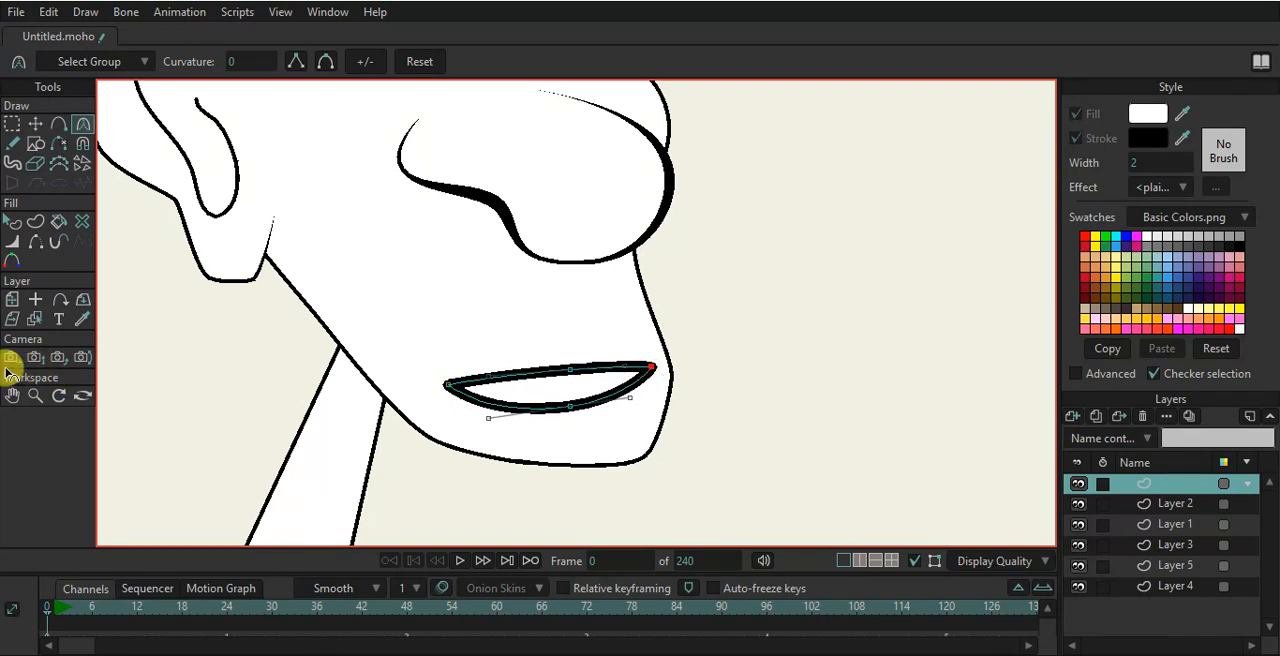
- Move the mouth's corner, bottom and top points to shape it into a wide smile
click(35, 123)
drag(650, 367, 649, 344)
drag(447, 384, 454, 376)
drag(564, 408, 590, 421)
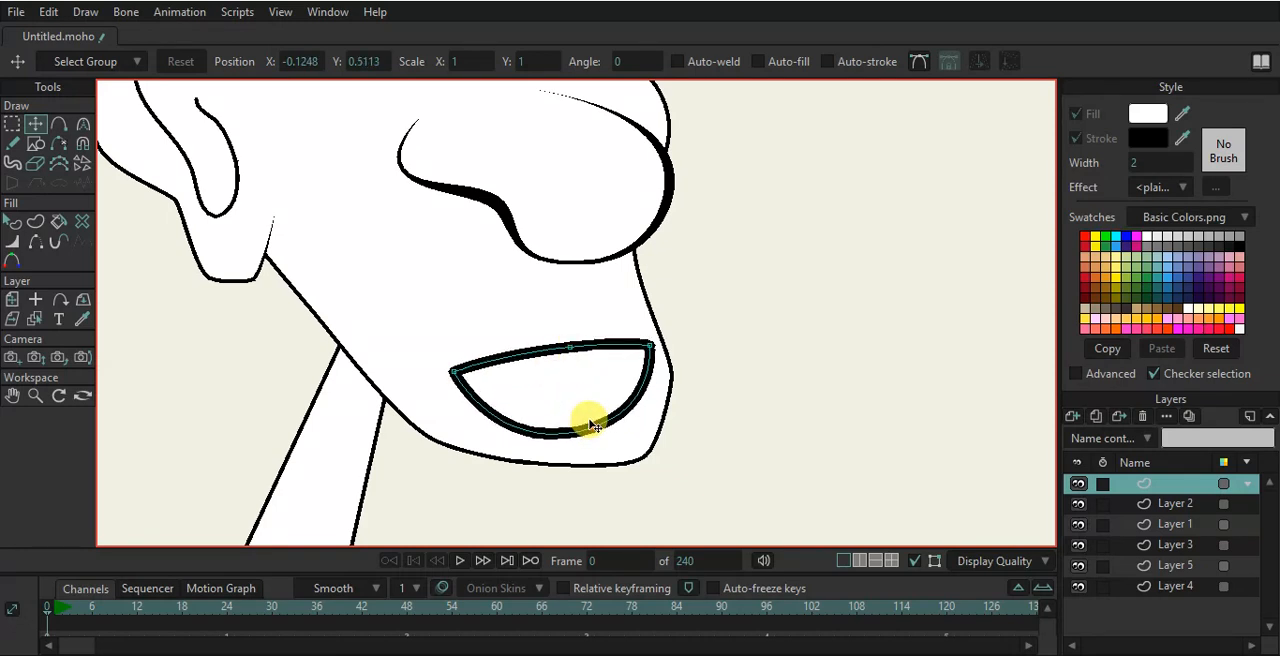
drag(571, 345, 560, 369)
- Add two points on the mouth's top edge and pull them up to form an upper lip with a central dip
key(a)
click(593, 366)
click(406, 62)
scroll(568, 367, up, 2)
drag(580, 369, 593, 333)
drag(515, 378, 520, 346)
scroll(519, 346, down, 4)
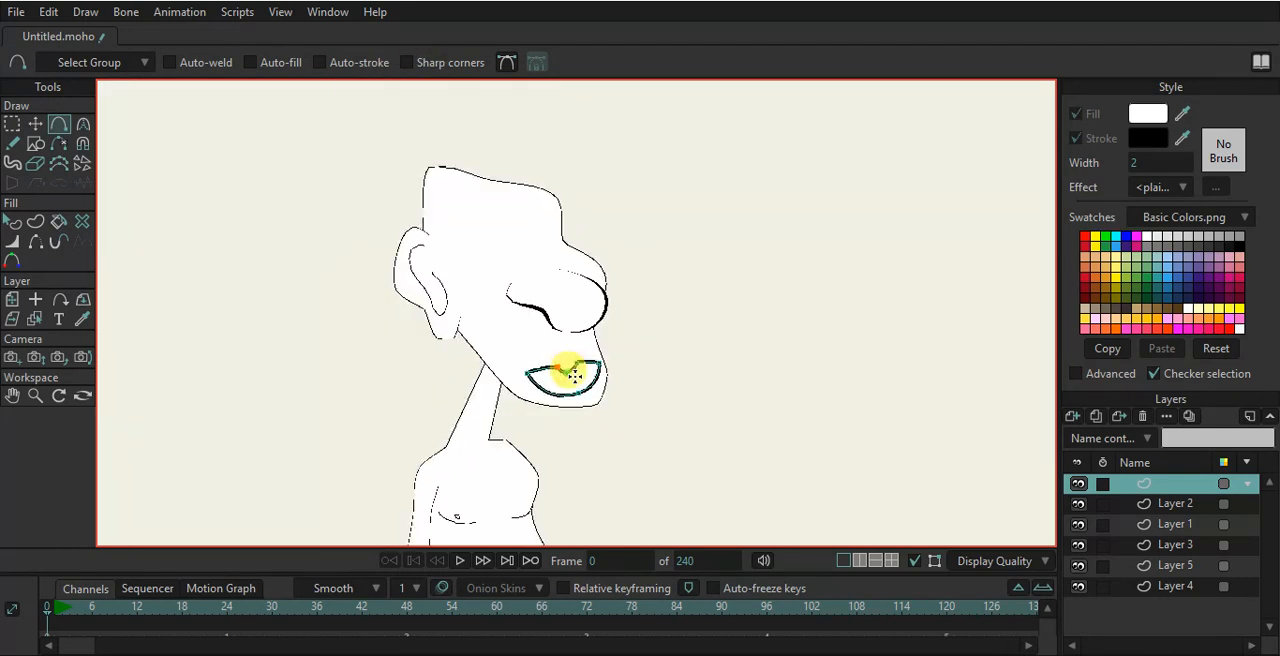
- Draw a curved line from the mouth's left corner to its right corner to separate the lips
scroll(571, 365, up, 5)
scroll(571, 386, down, 1)
mouse_move(418, 373)
mouse_down()
mouse_move(519, 403)
mouse_move(633, 347)
mouse_up()
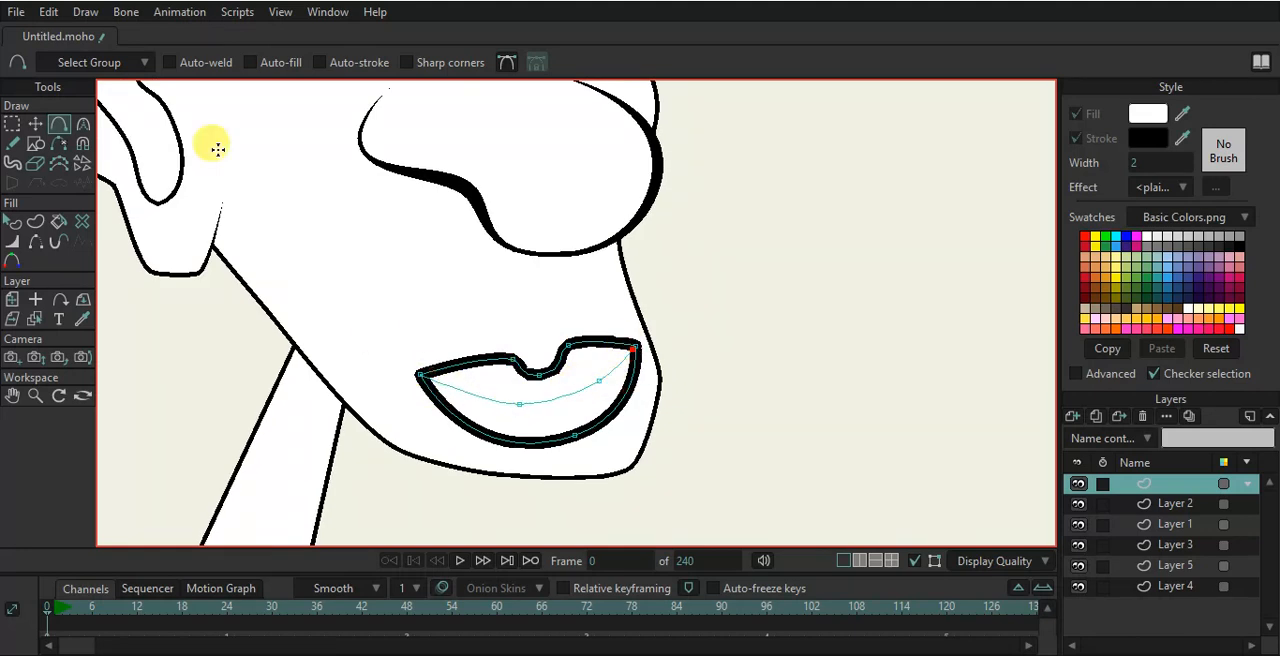
- Create a stroke shape from the line dividing the lips
click(35, 123)
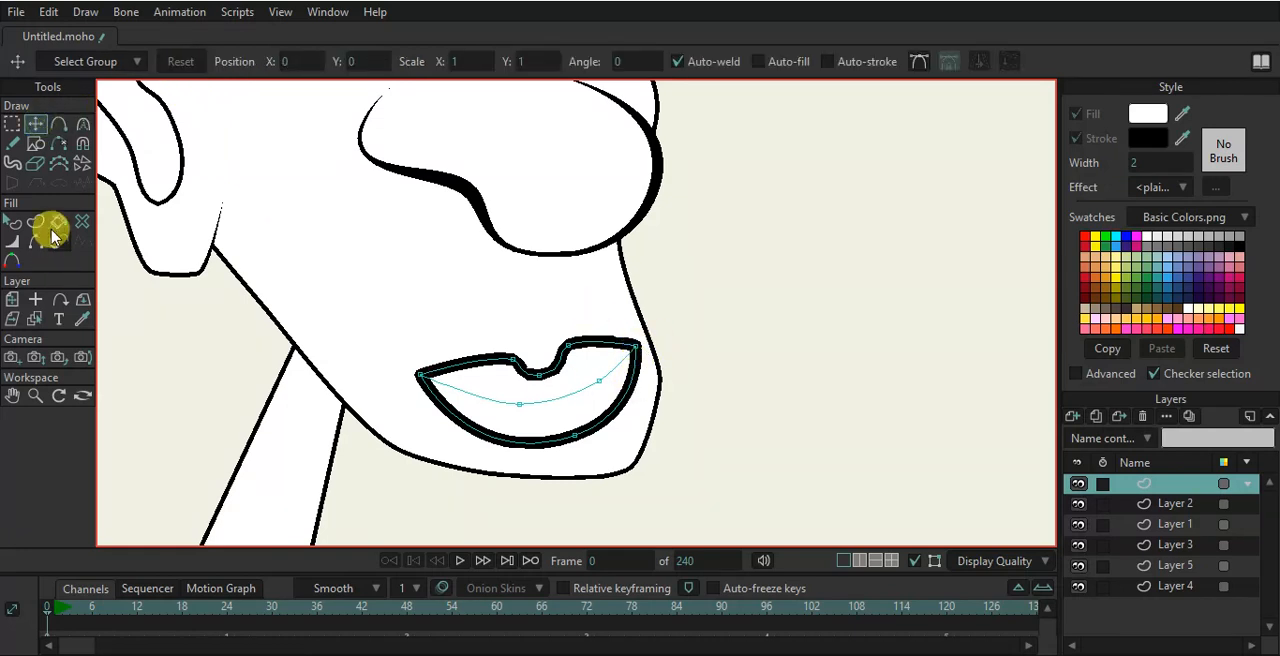
click(35, 222)
click(570, 397)
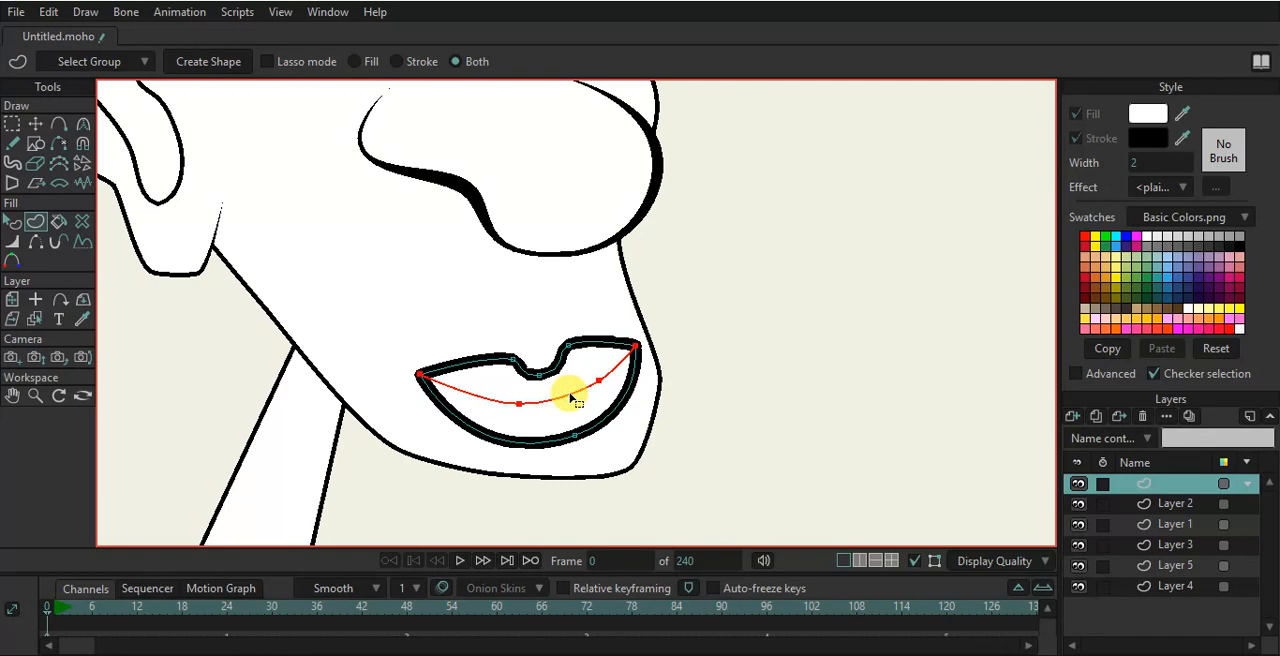
key(space)
click(35, 123)
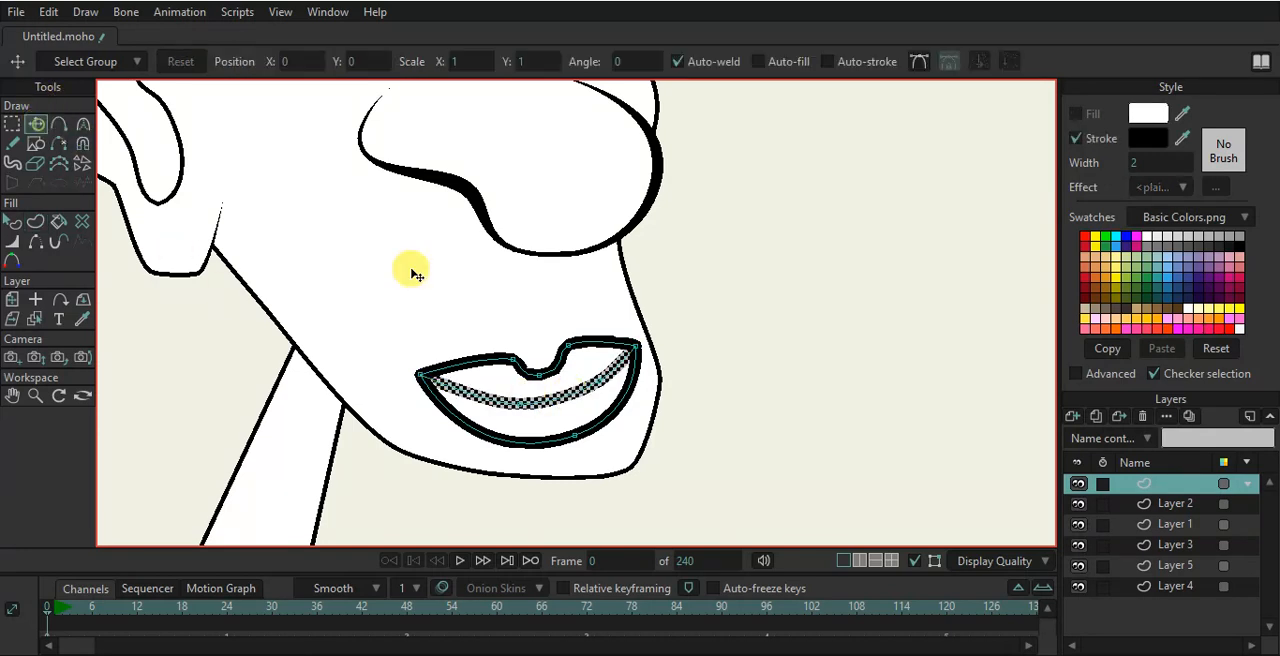
- Adjust the mouth's right corner point and raise its bottom point slightly
click(757, 410)
click(640, 351)
drag(640, 351, 623, 363)
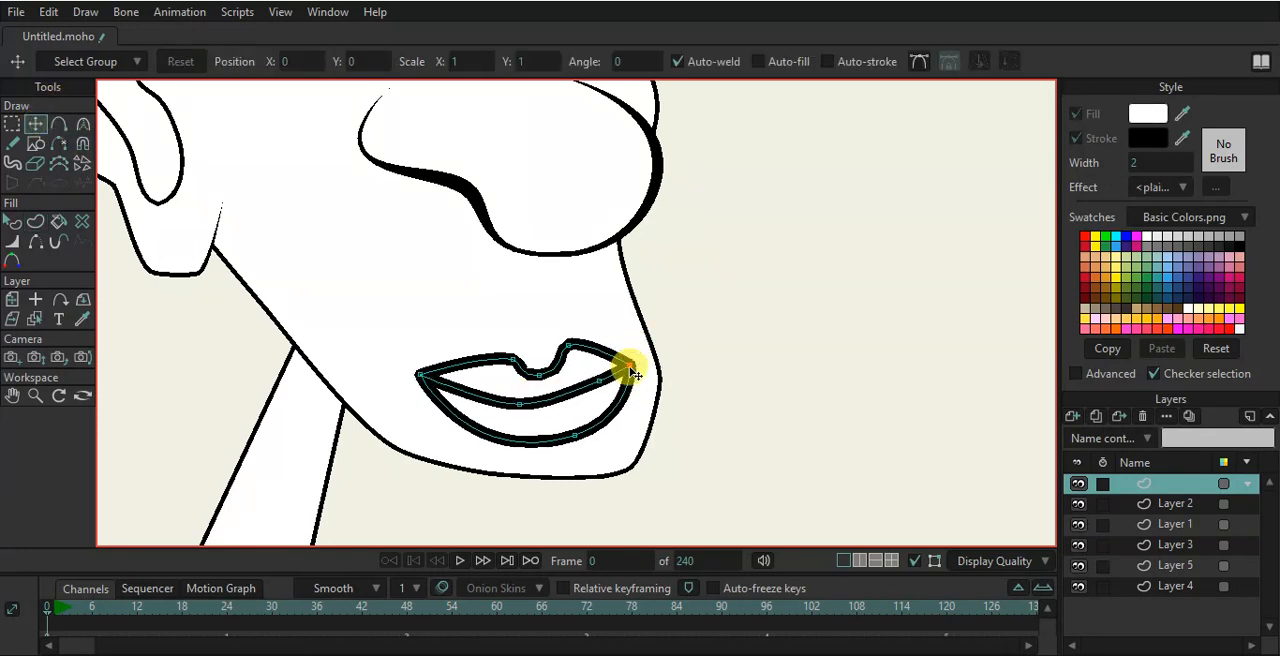
click(560, 440)
drag(560, 440, 557, 435)
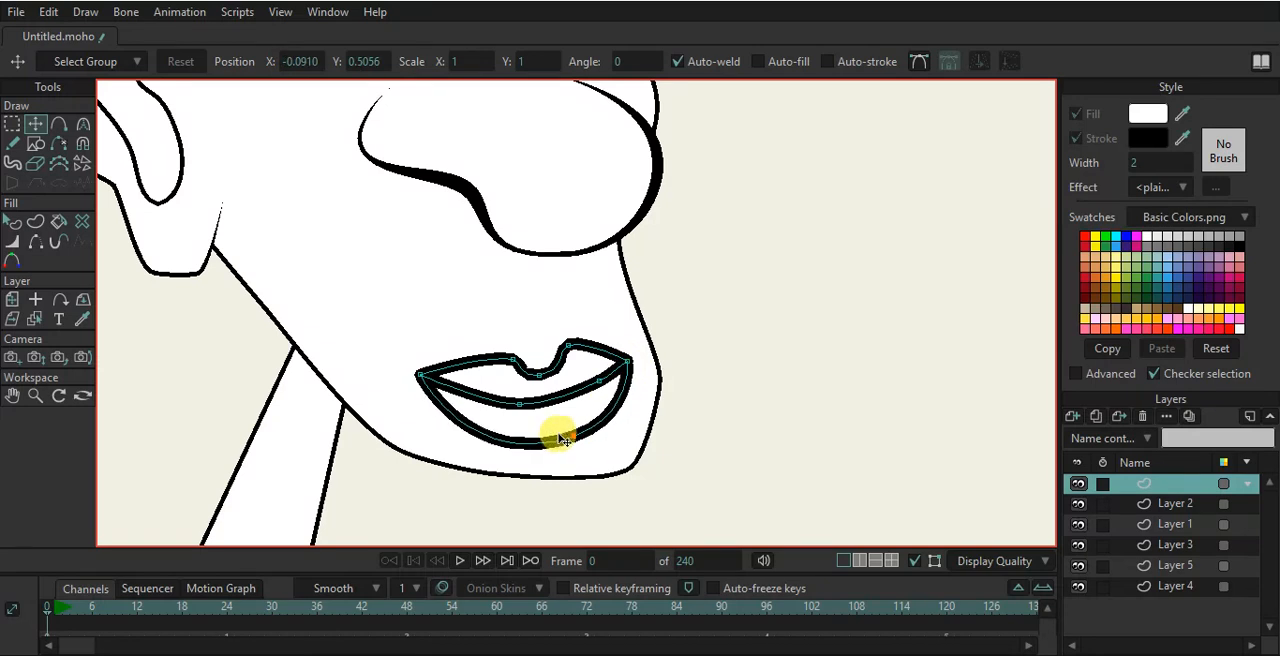
scroll(570, 412, down, 5)
scroll(585, 342, up, 2)
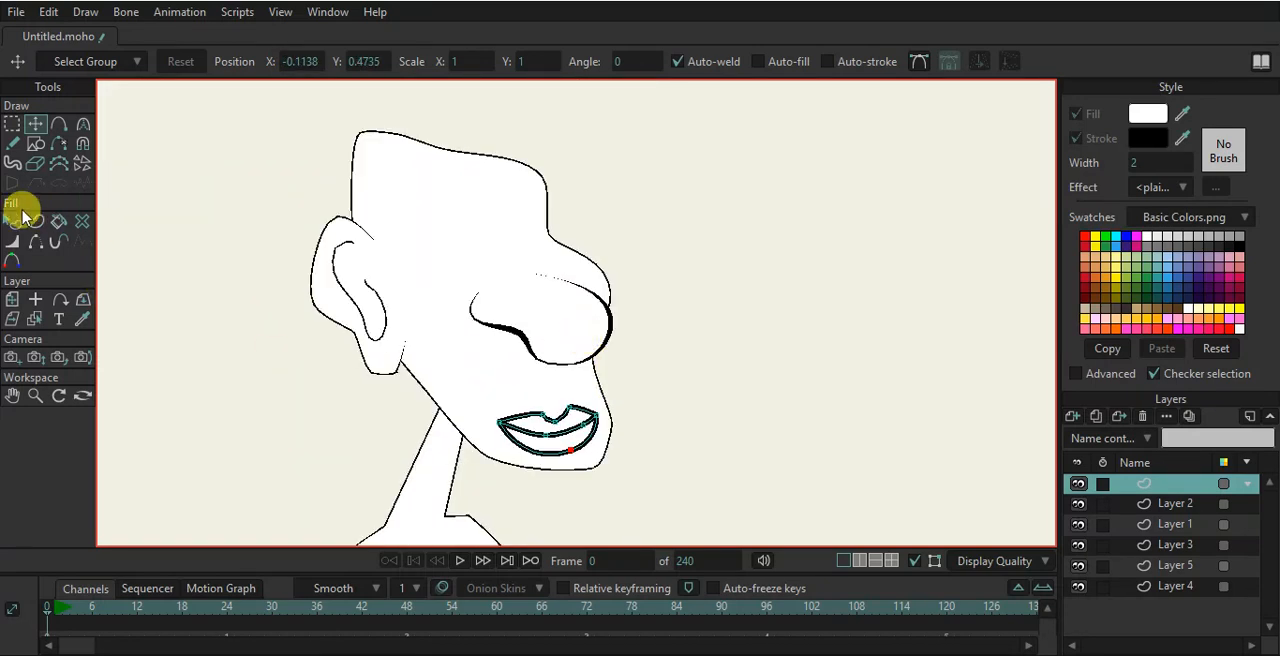
- Set the stroke width of the mouth outline and the lip dividing line to 1
click(12, 221)
scroll(430, 440, up, 2)
click(550, 440)
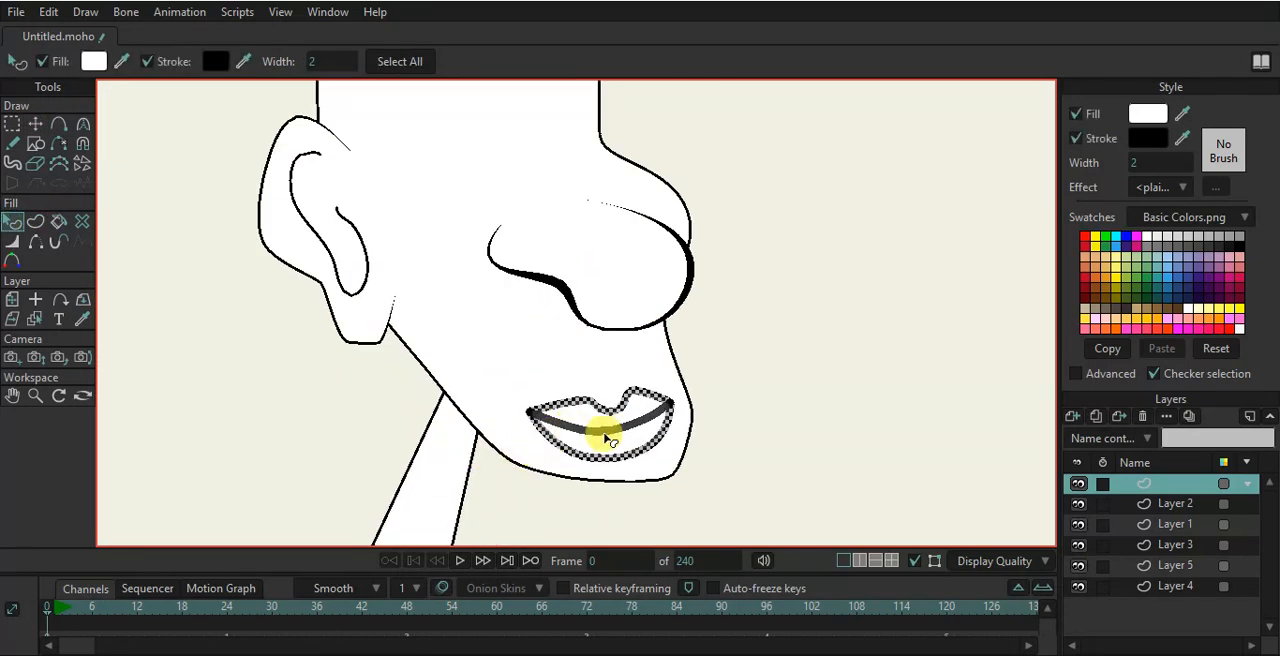
drag(1152, 162, 1156, 163)
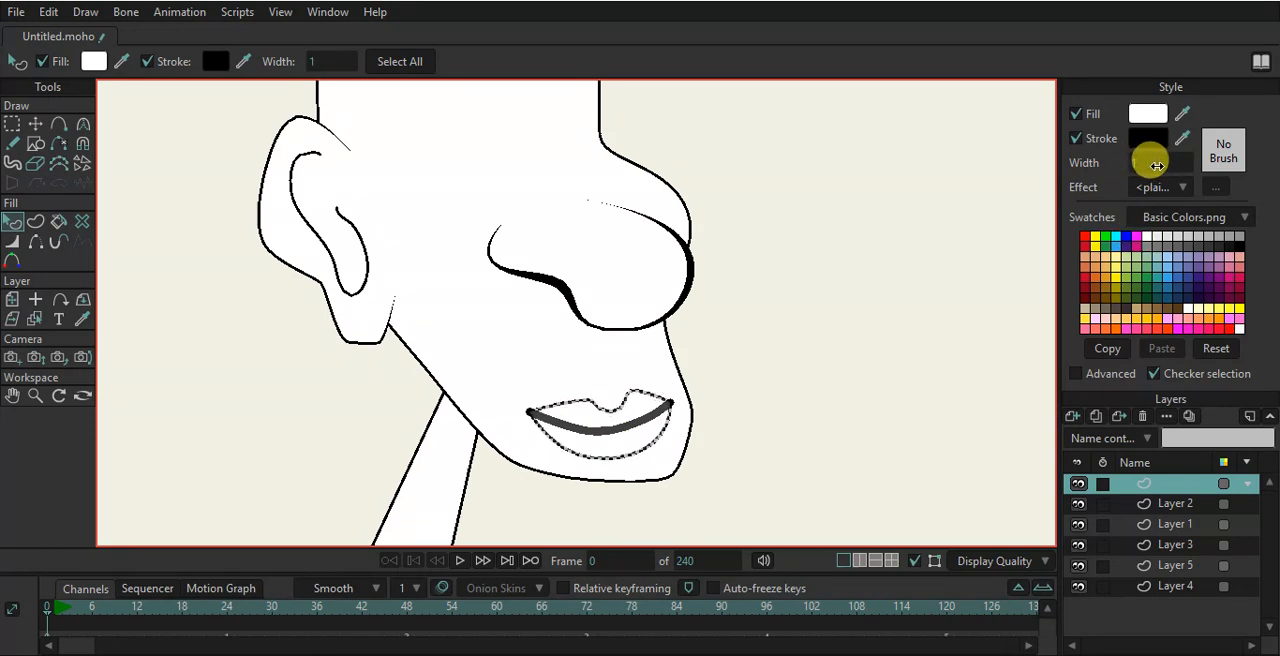
click(660, 412)
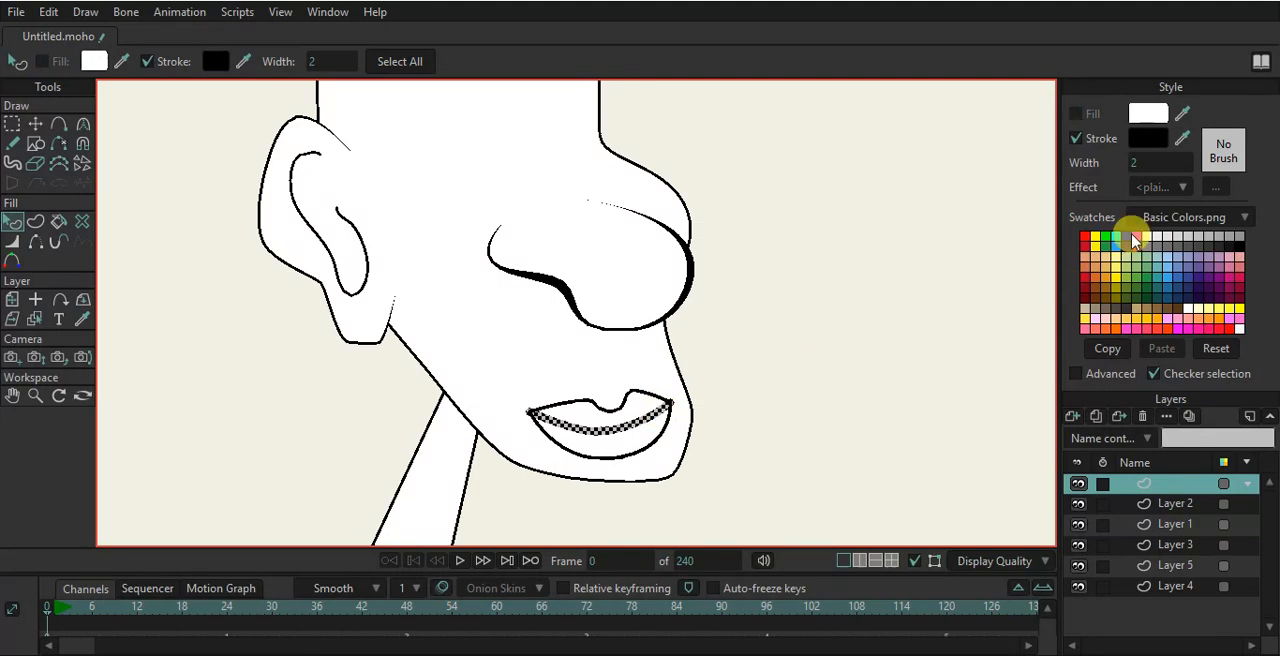
drag(1147, 160, 1136, 160)
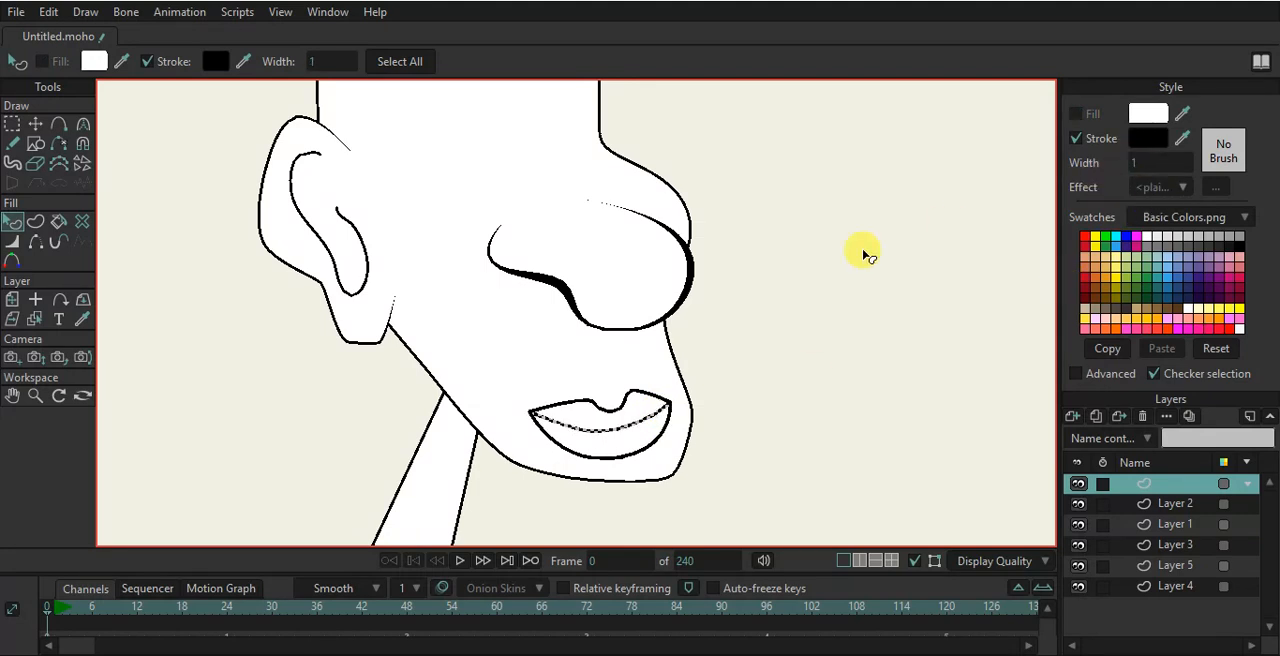
click(863, 251)
- Draw two ellipses for the eyes, a larger one left of the nose and a small one above it
scroll(617, 249, down, 5)
scroll(617, 249, up, 4)
drag(601, 237, 613, 319)
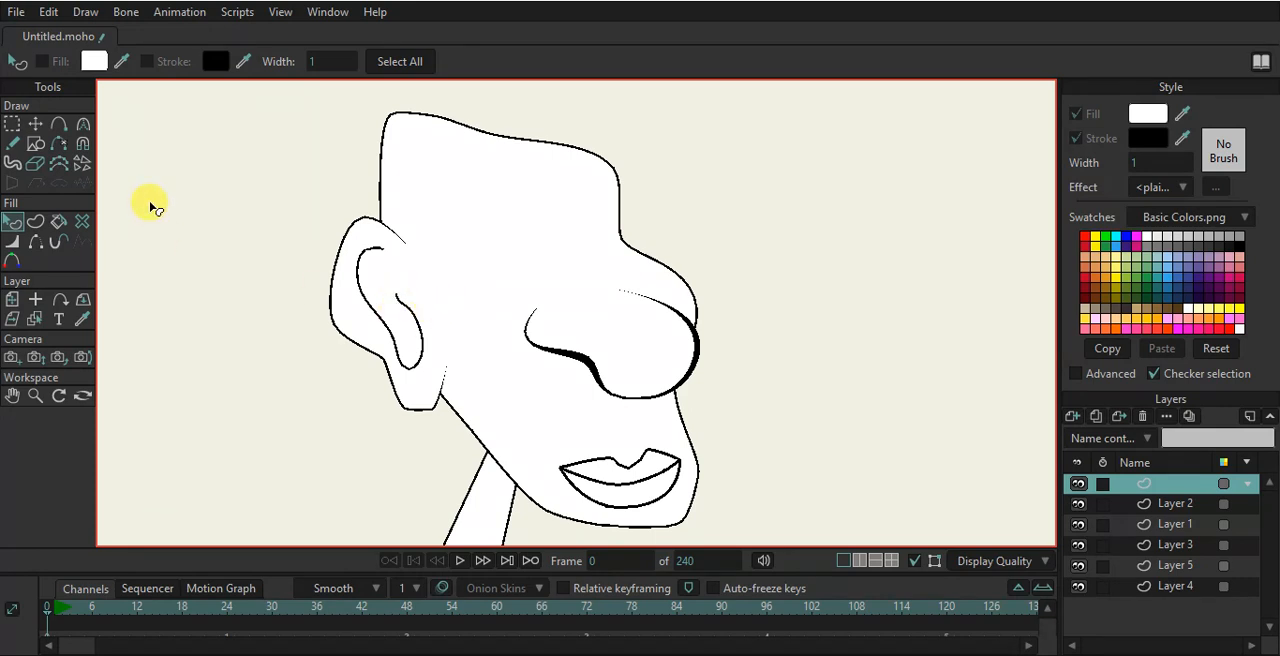
click(44, 141)
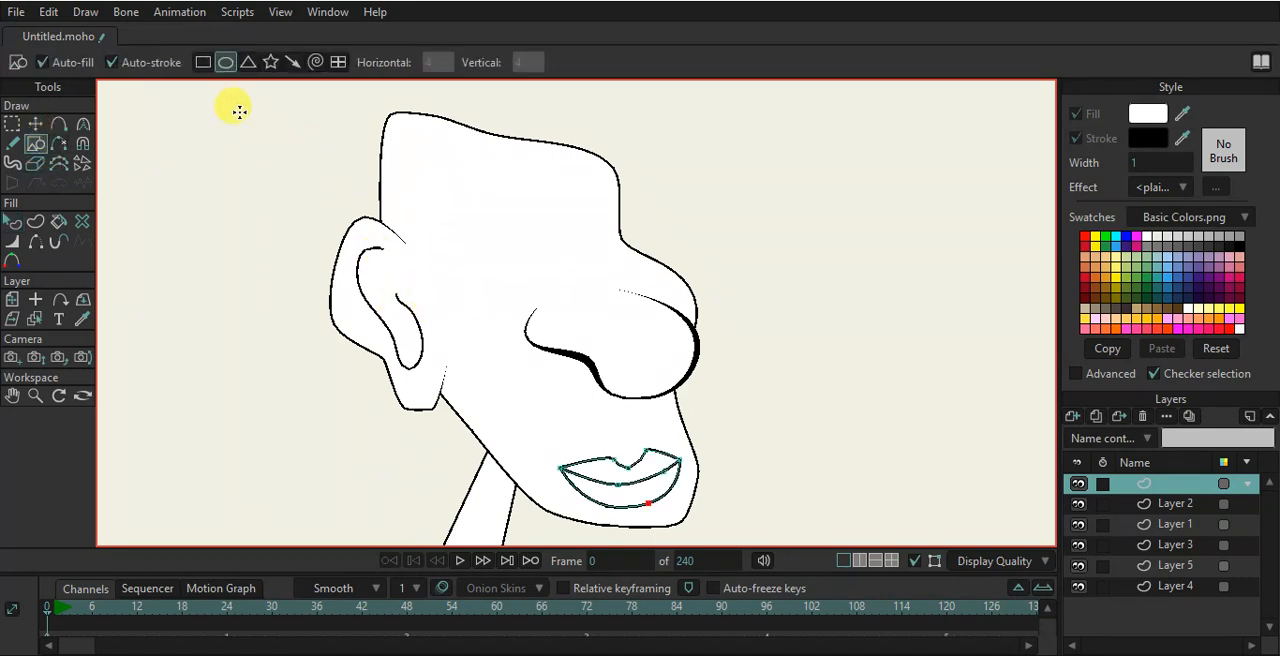
scroll(498, 259, up, 2)
drag(466, 225, 570, 321)
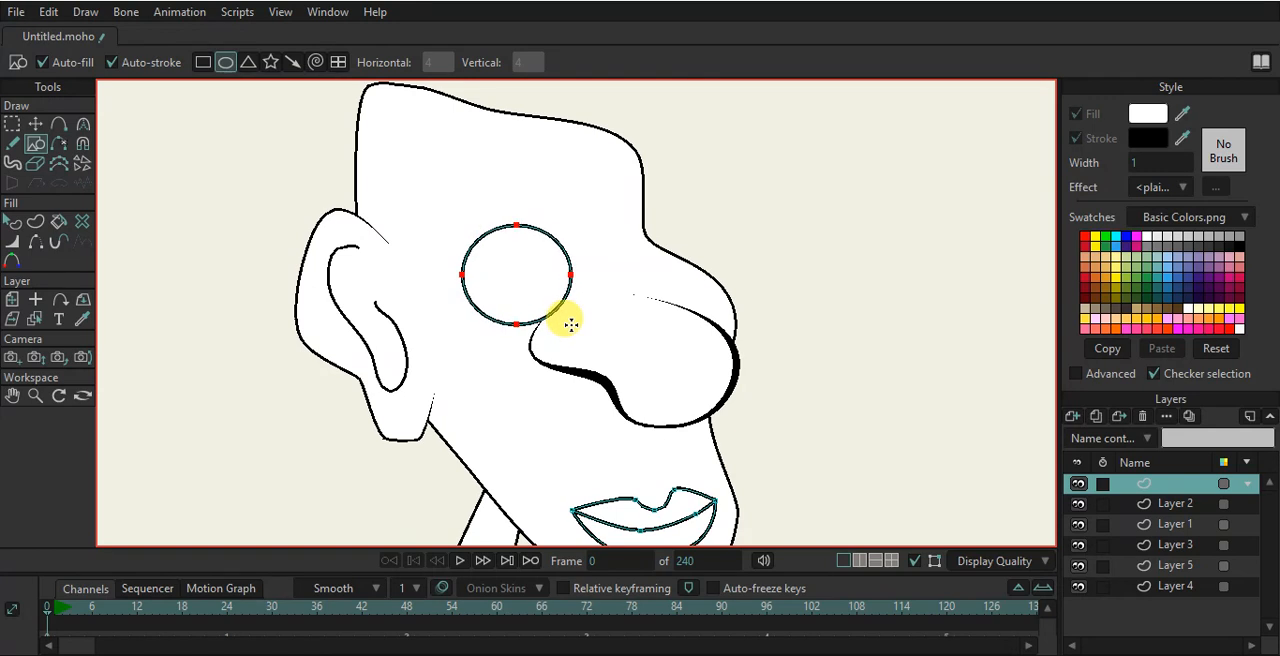
scroll(617, 259, up, 1)
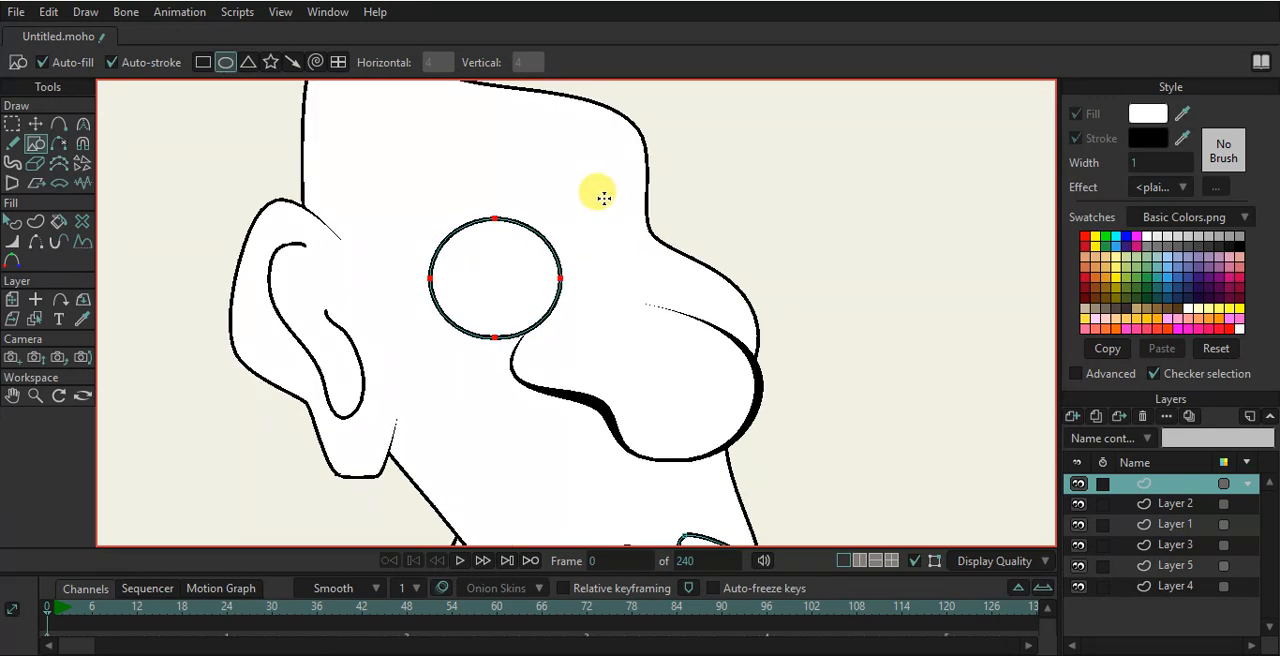
drag(617, 235, 642, 266)
- Tilt the small eye, reposition the large eye and stretch both eyes taller
click(35, 123)
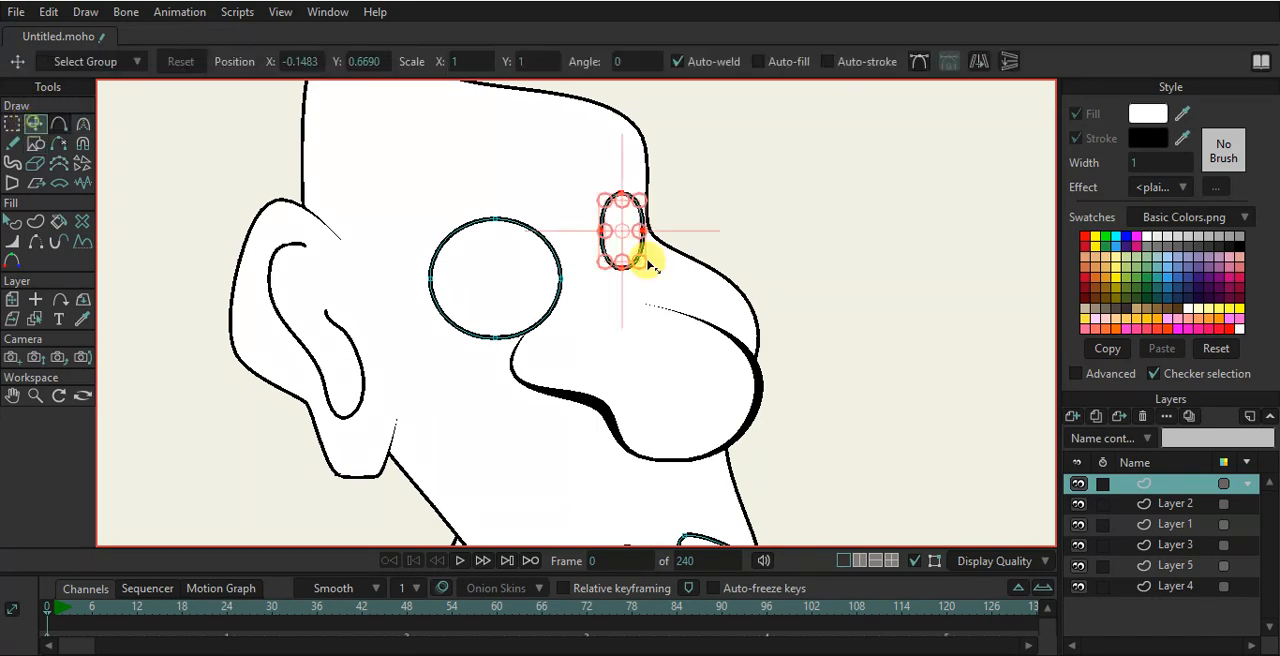
drag(621, 267, 639, 270)
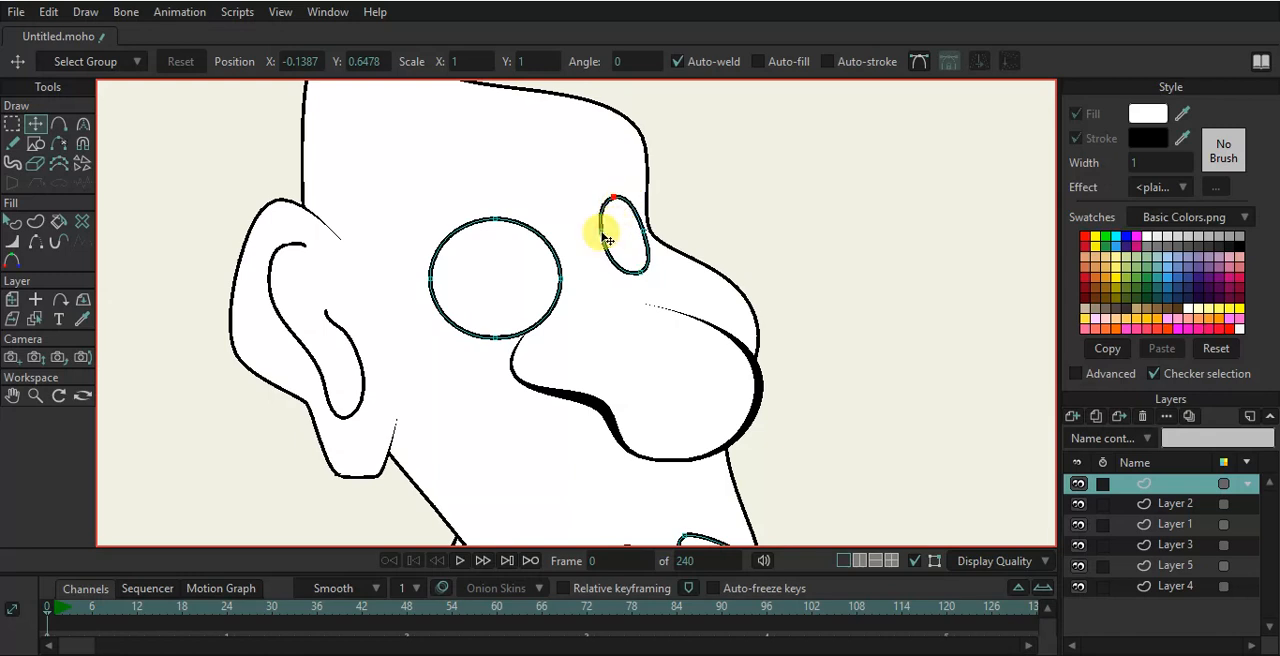
drag(452, 283, 555, 273)
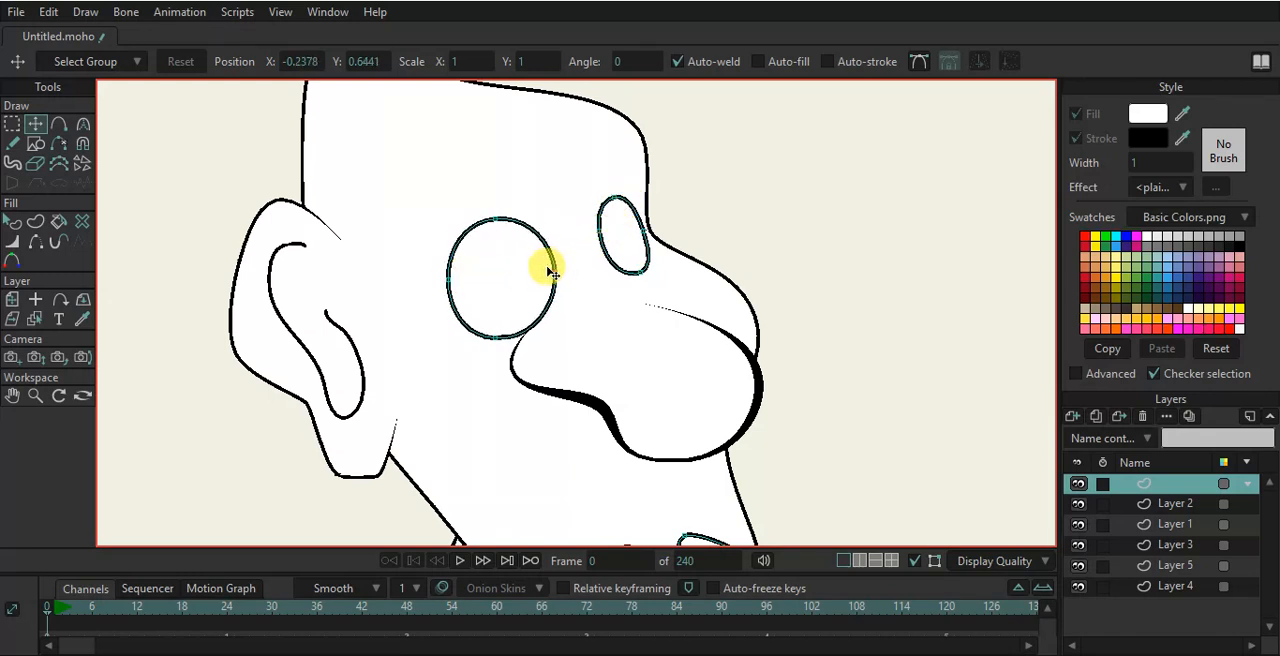
click(545, 242)
shift+click(601, 208)
drag(490, 257, 479, 233)
scroll(530, 169, up, 3)
drag(532, 182, 527, 232)
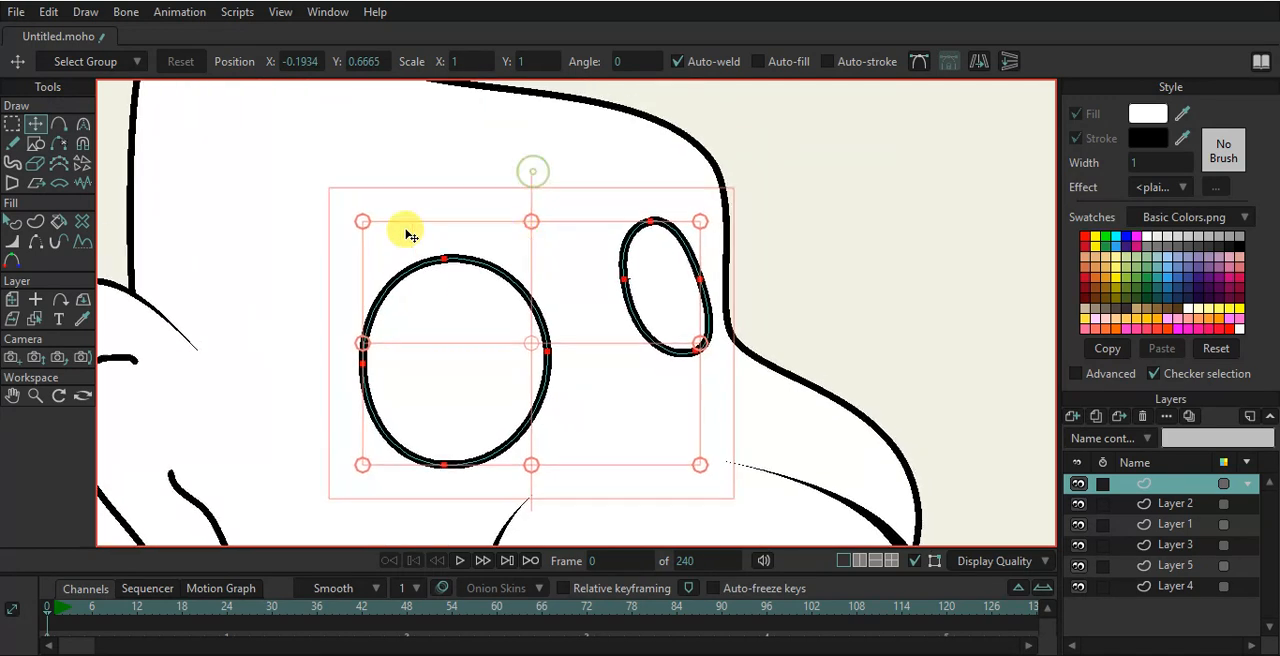
- Draw a small circular pupil inside each eye
click(35, 143)
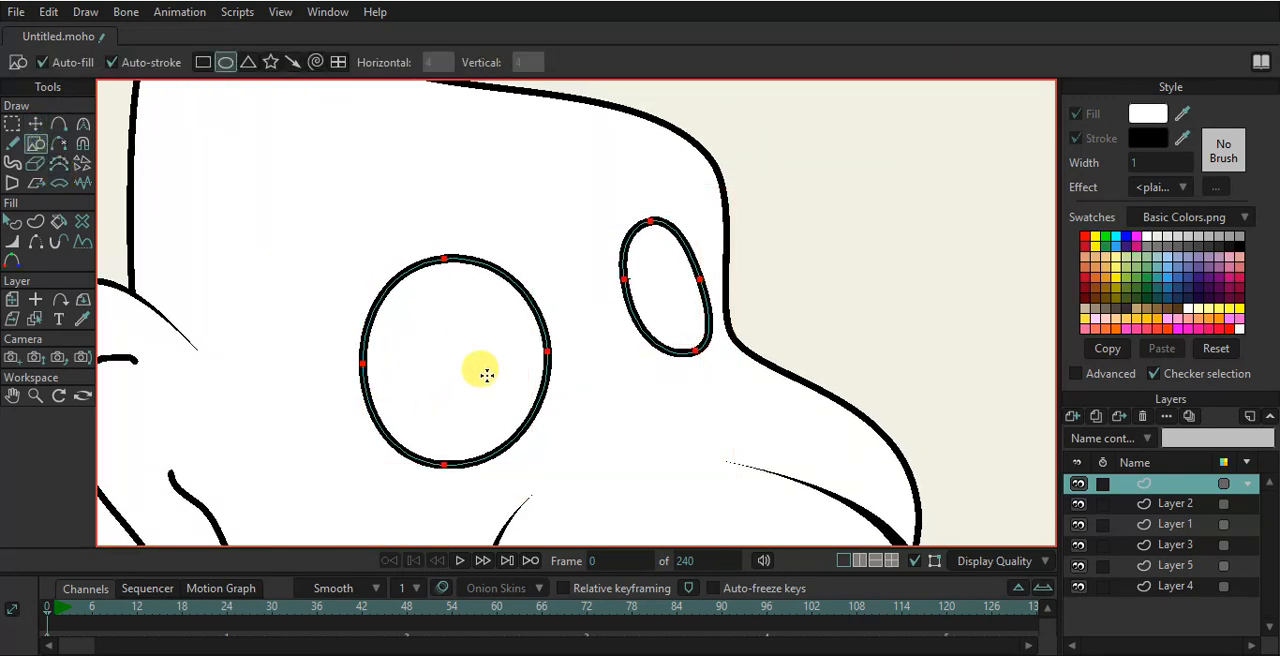
drag(505, 341, 560, 399)
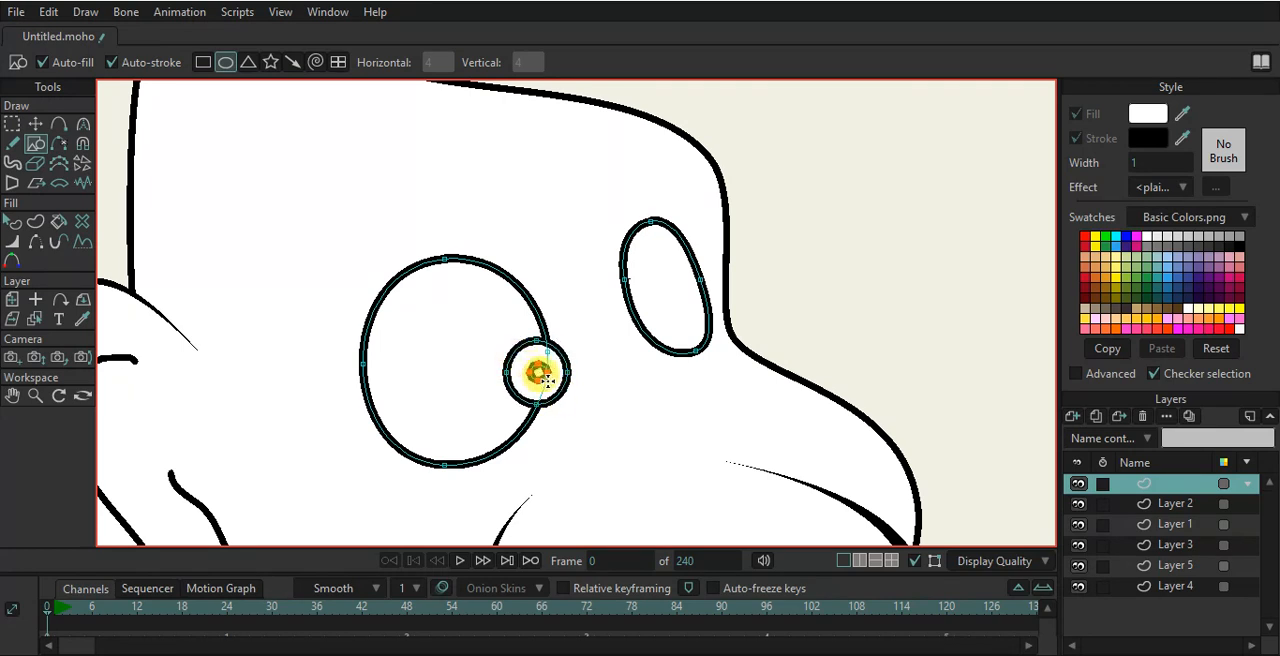
drag(666, 300, 706, 352)
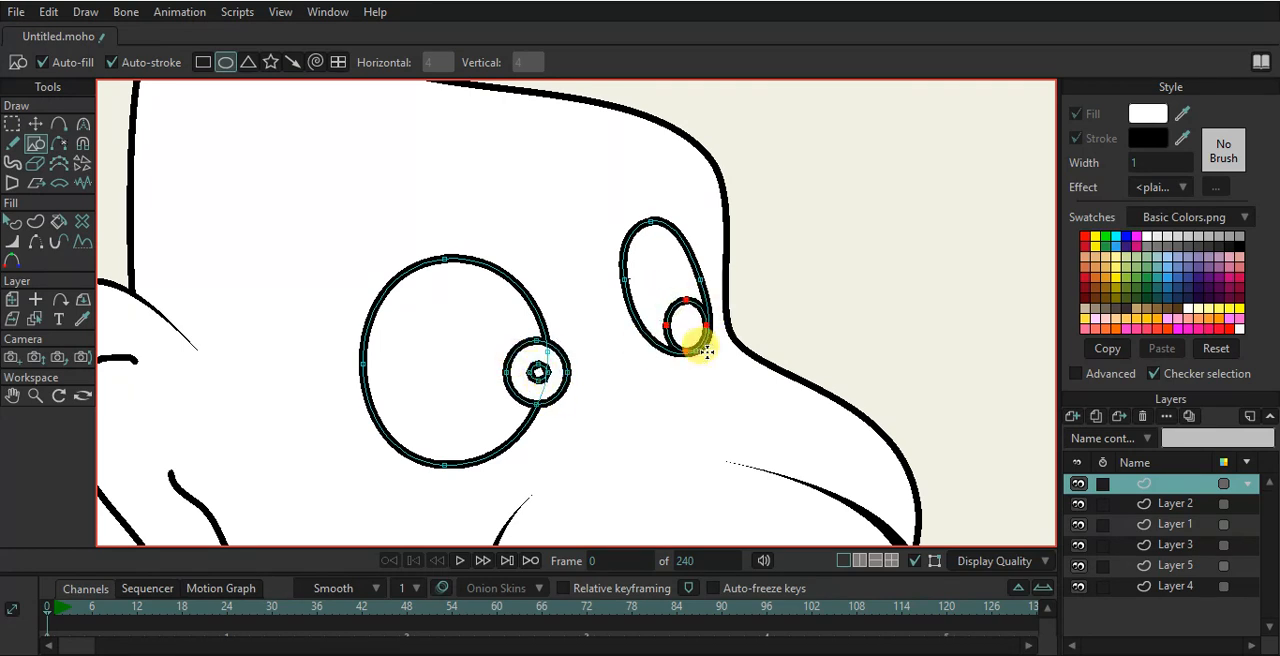
- Draw a triangle above the large eye and move its corners to form an eyebrow
click(247, 62)
drag(291, 164, 487, 237)
click(35, 123)
drag(390, 172, 486, 161)
drag(296, 235, 278, 257)
- Add points along the eyebrow and pull them to curve it into a tapered arch
key(a)
drag(386, 203, 380, 179)
drag(417, 243, 400, 226)
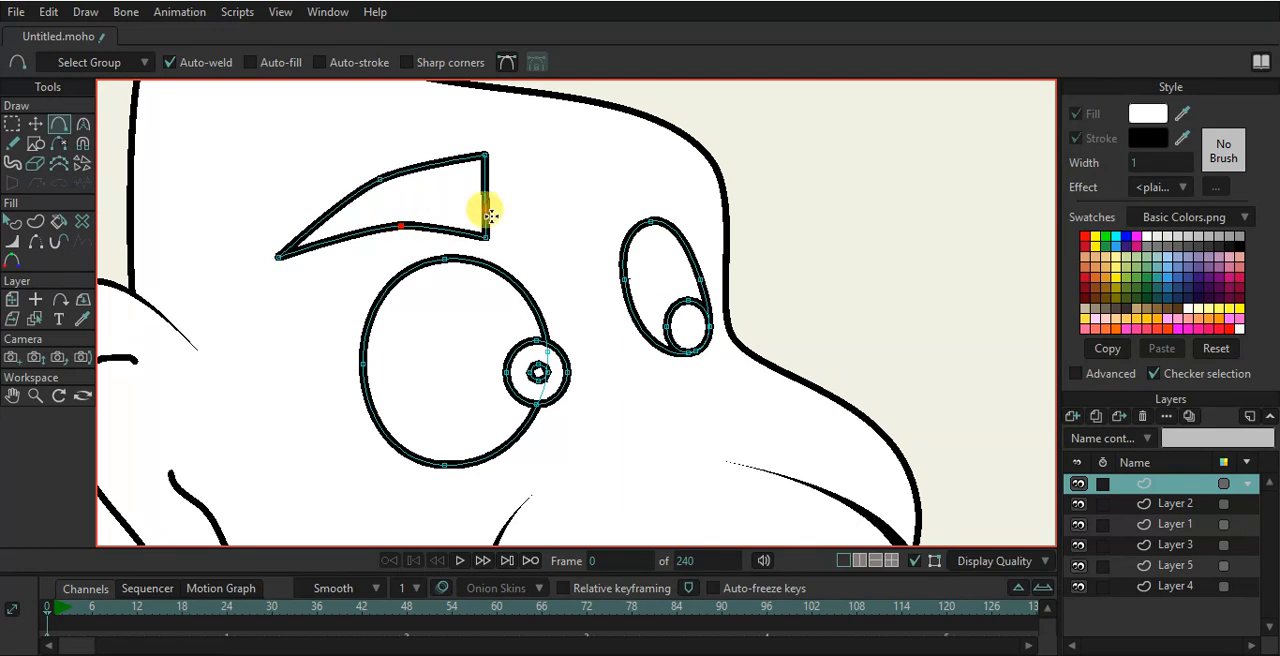
drag(486, 190, 523, 187)
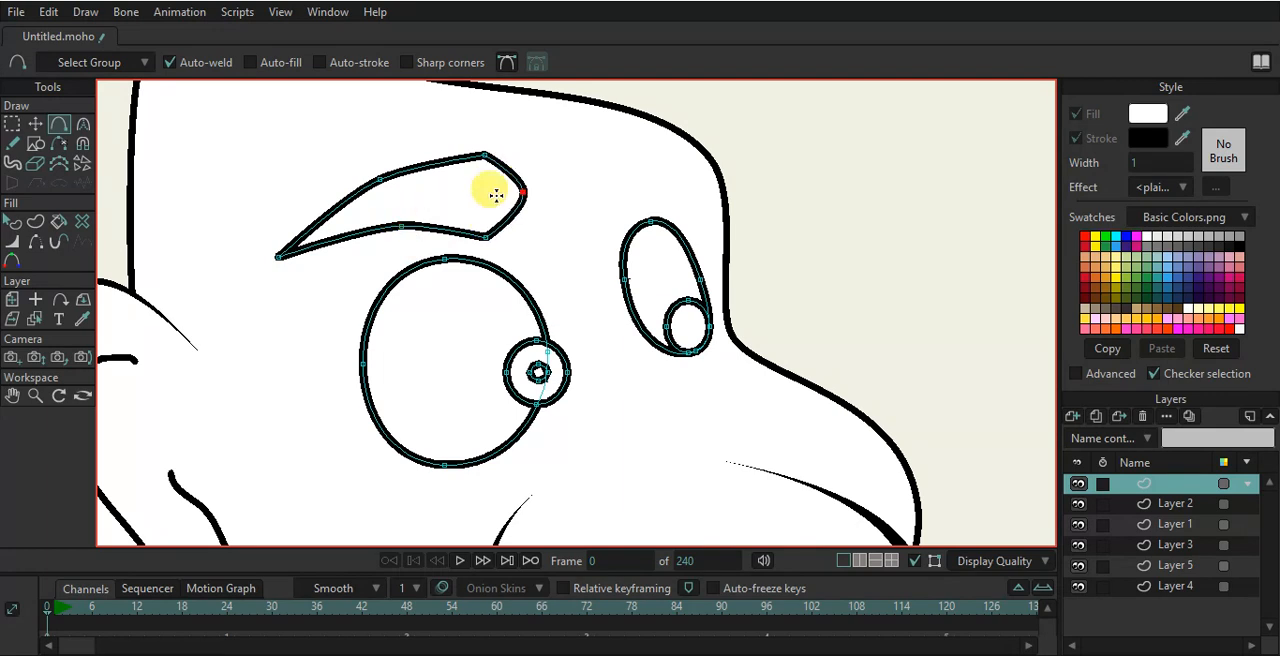
- Create a horizontally flipped eyebrow over the small eye and reshape its points
click(30, 122)
double_click(360, 240)
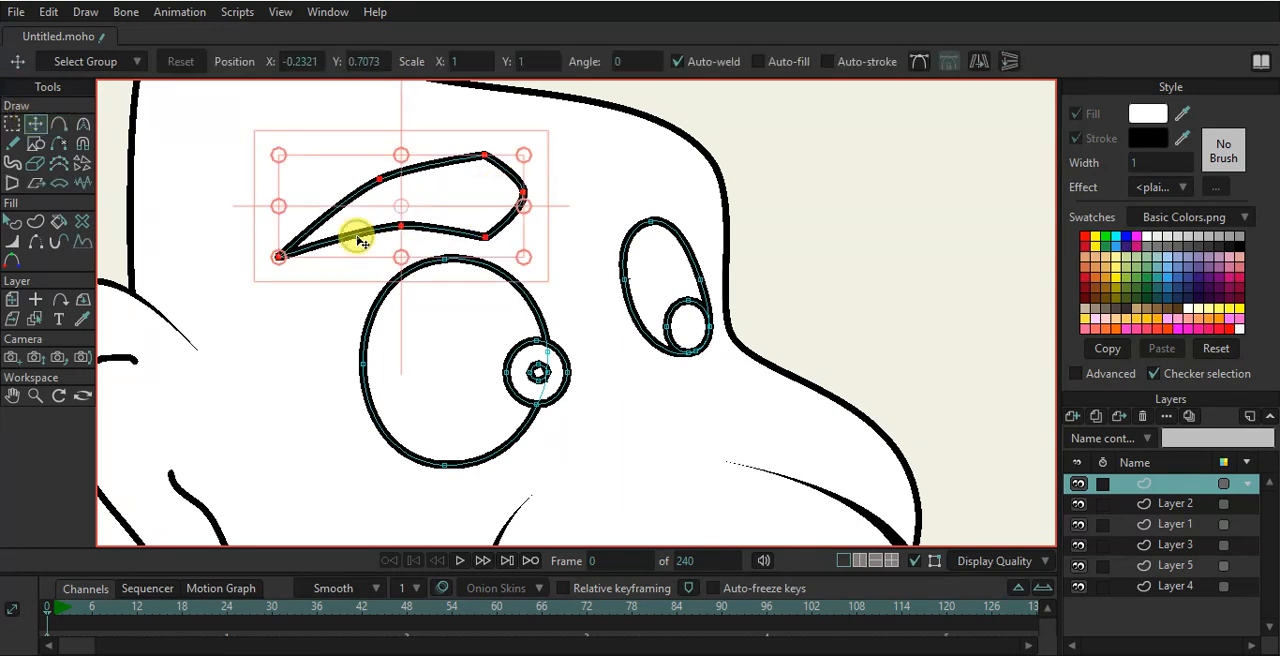
click(979, 61)
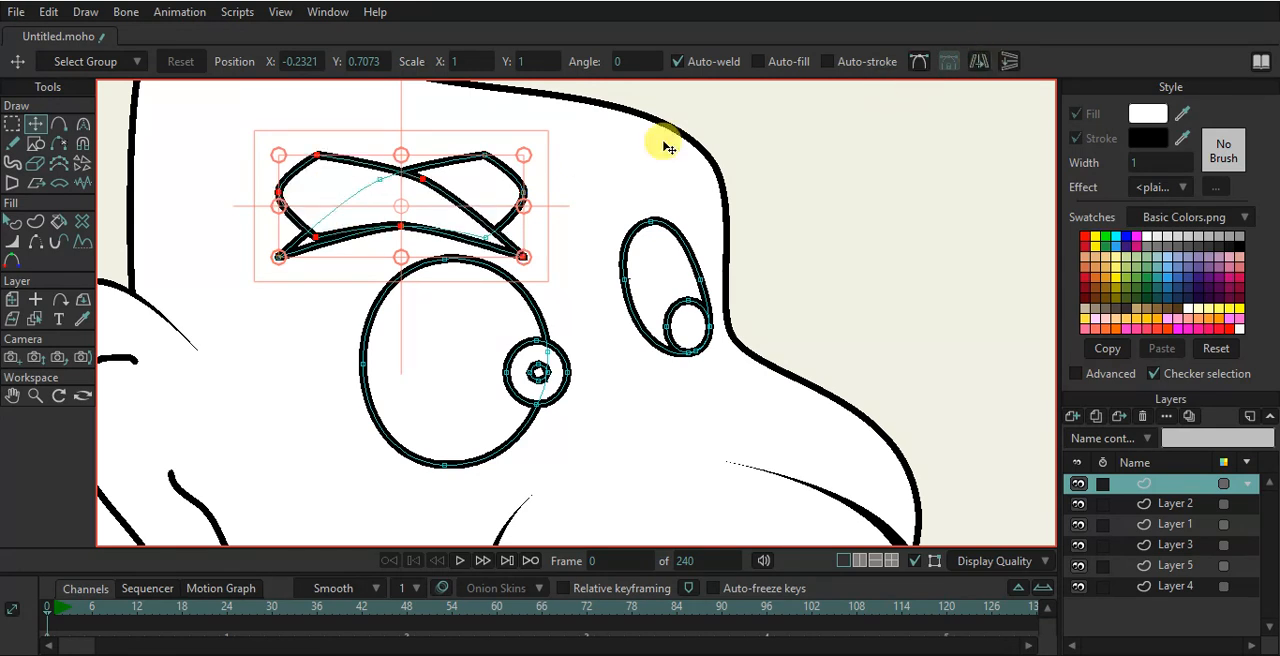
drag(443, 186, 755, 189)
drag(805, 248, 812, 236)
drag(729, 189, 740, 178)
drag(846, 205, 701, 150)
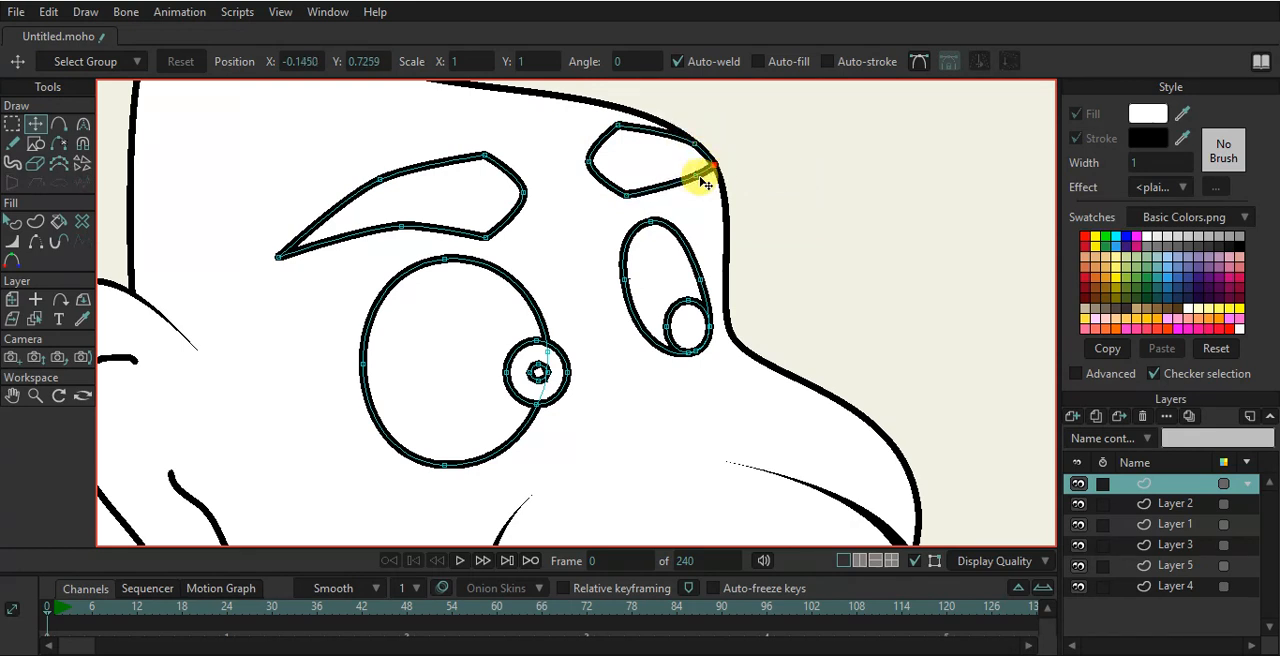
- Zoom out to review the face's eyes, eyebrows and mouth
scroll(716, 175, down, 10)
scroll(588, 357, up, 8)
scroll(591, 281, up, 3)
scroll(591, 281, down, 5)
scroll(596, 280, up, 3)
drag(589, 221, 578, 337)
scroll(573, 289, up, 3)
scroll(573, 289, down, 3)
scroll(573, 289, up, 3)
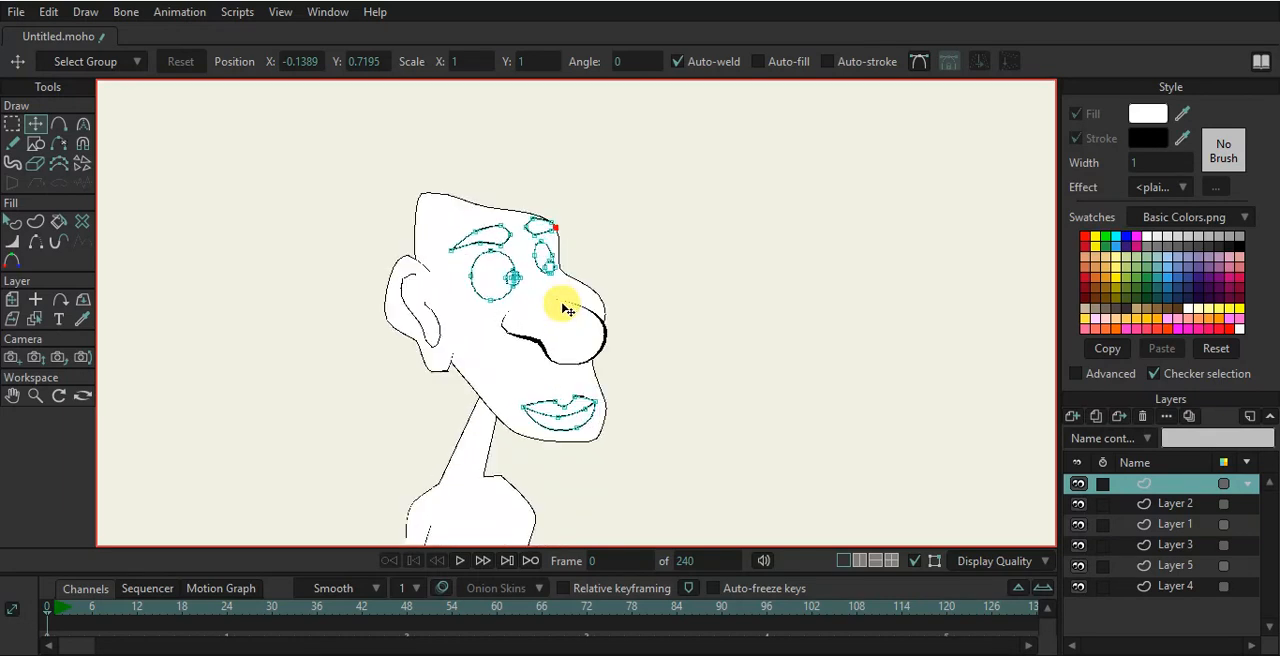
- Add a new vector layer to the top of the layer stack
click(1074, 418)
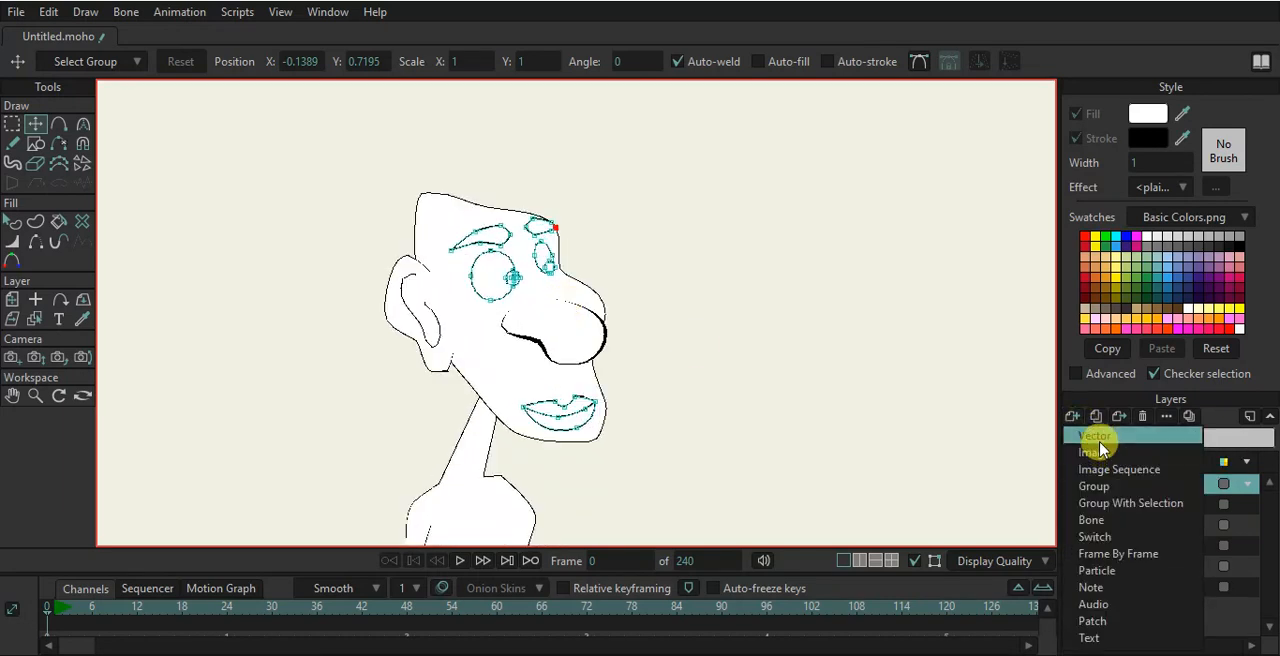
click(1090, 437)
double_click(1160, 484)
key(Return)
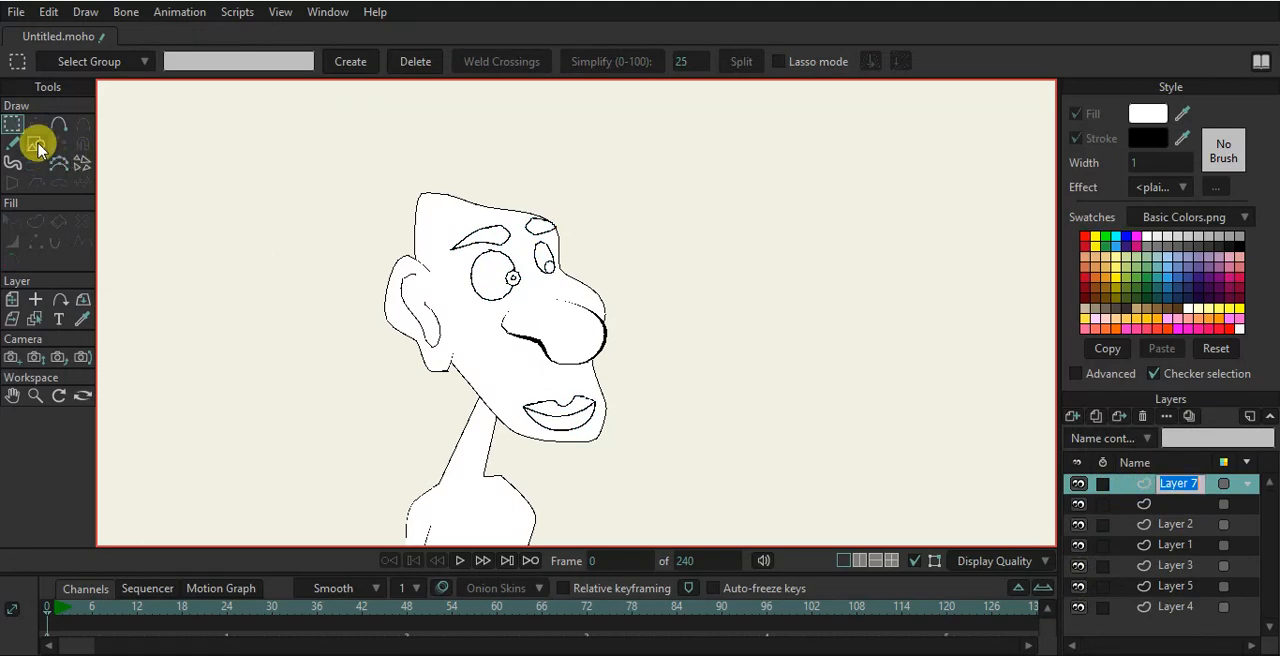
- Draw a triangle above the character's head with the shape tool
click(36, 143)
click(247, 62)
scroll(408, 108, up, 2)
mouse_move(531, 272)
mouse_down()
mouse_move(508, 251)
mouse_move(391, 248)
mouse_up()
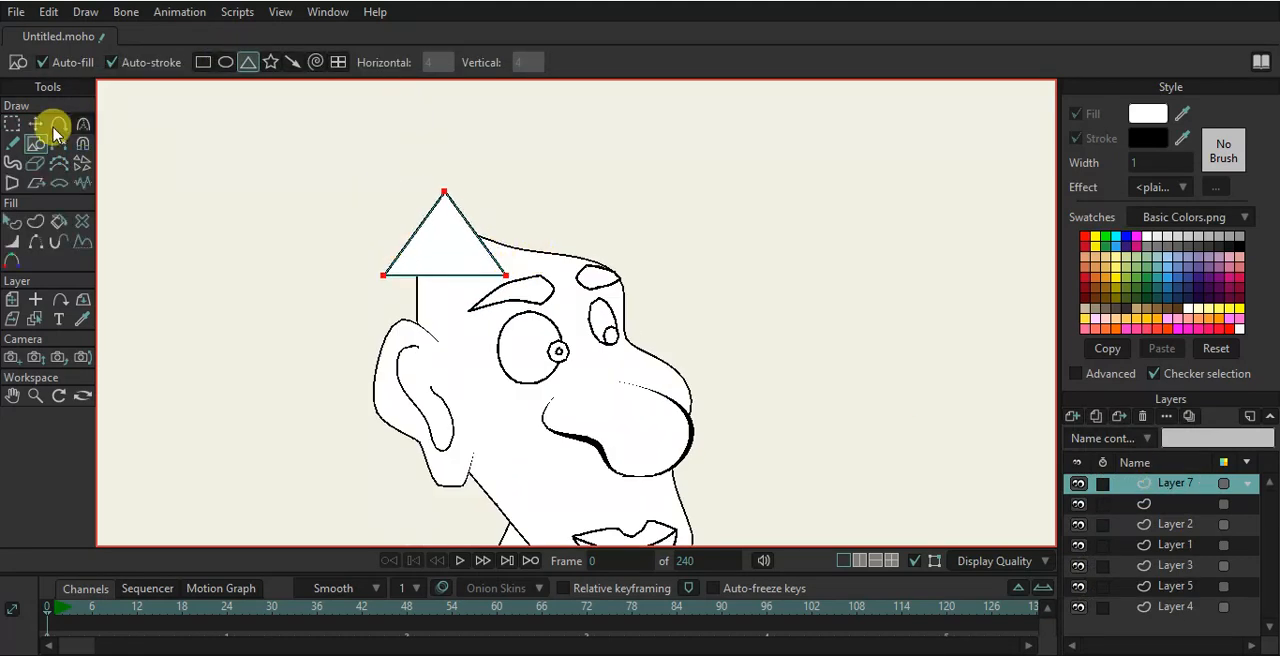
- Move the triangle's corners and curve its top point into a rounded hat crown
click(35, 123)
drag(512, 260, 447, 216)
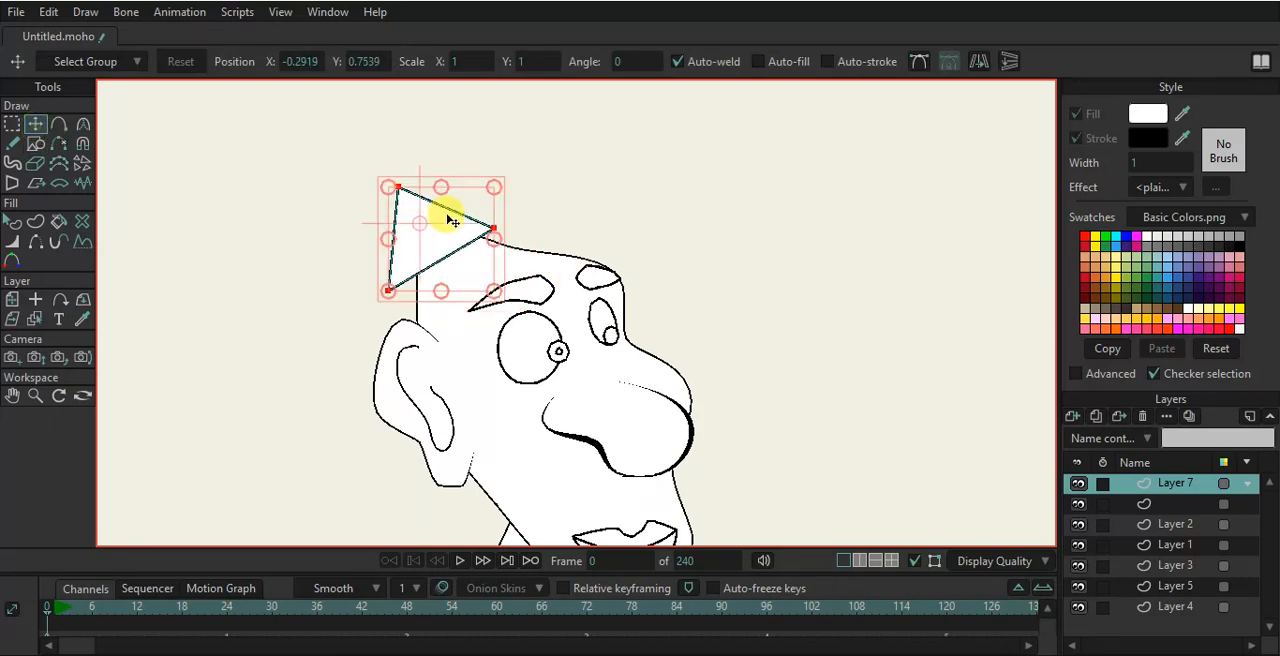
click(397, 188)
key(c)
drag(700, 123, 815, 120)
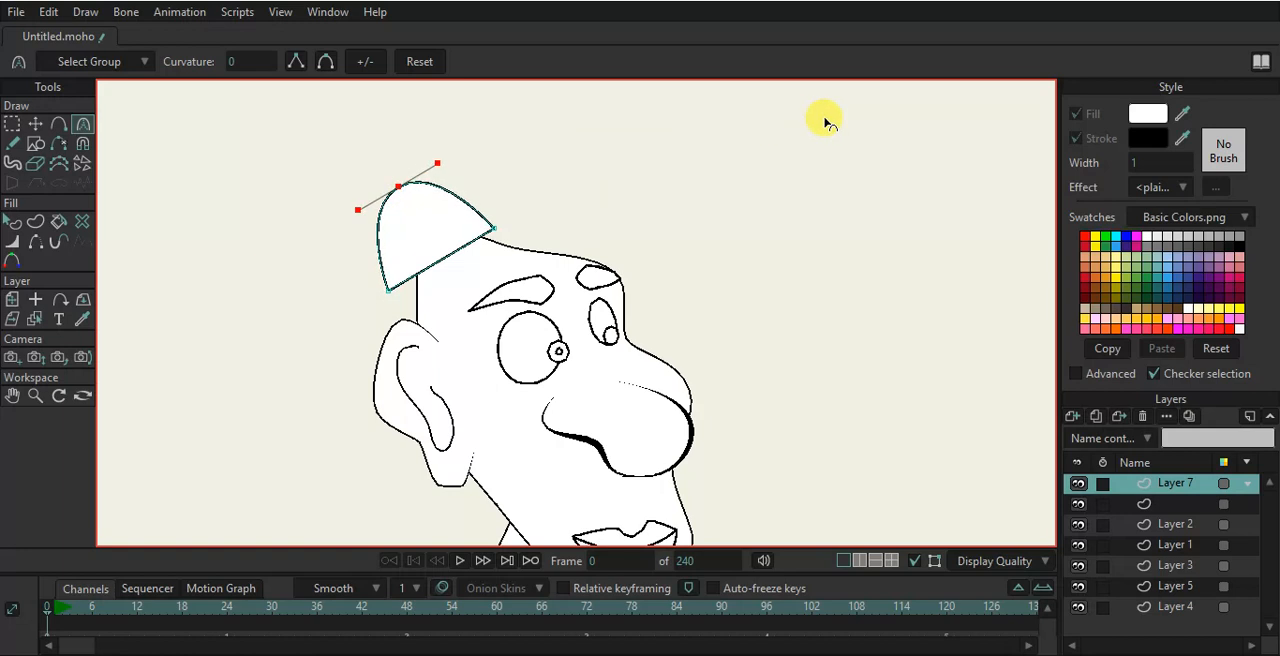
- Adjust the crown's lower corner and add a point along its base
click(35, 123)
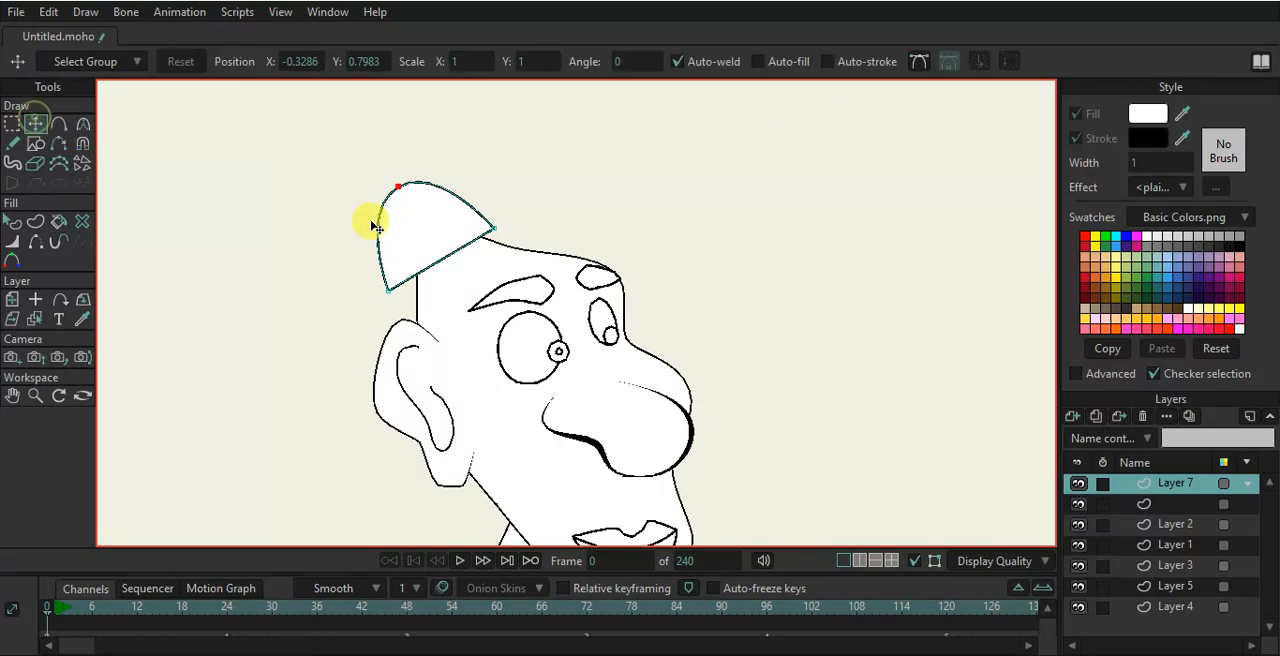
drag(383, 282, 375, 287)
key(a)
click(450, 273)
- Draw a wide ellipse across the crown's base and move its points into a tilted hat brim
click(35, 143)
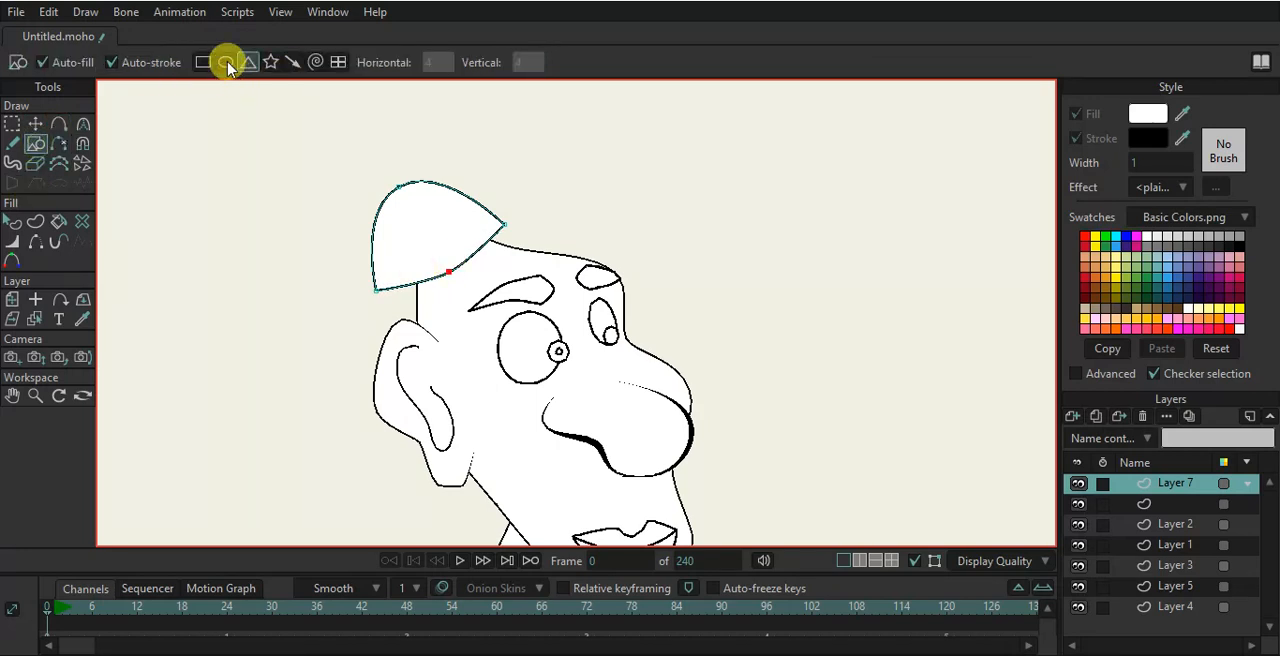
mouse_move(313, 245)
mouse_down()
mouse_move(657, 362)
mouse_move(677, 308)
mouse_up()
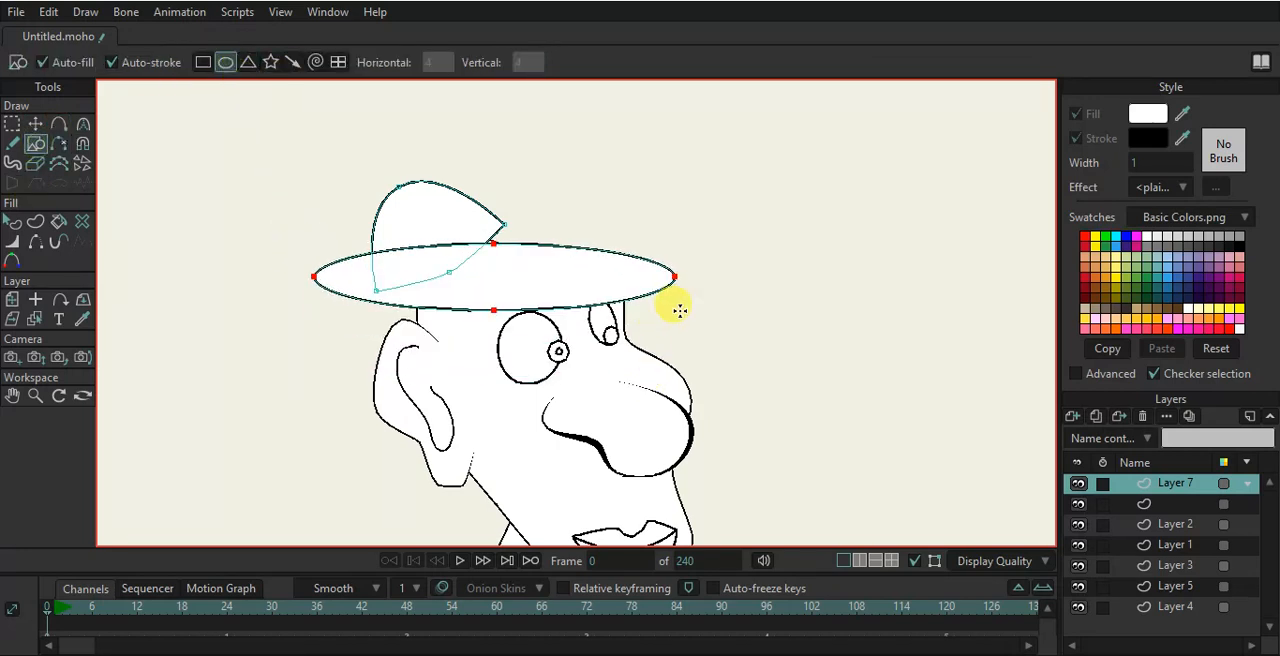
click(33, 127)
drag(326, 319, 435, 318)
drag(500, 251, 504, 261)
drag(606, 276, 634, 337)
drag(478, 272, 451, 243)
click(447, 239)
- Select the hat shapes and zoom out to review the hat on the head
click(14, 221)
click(390, 236)
click(318, 230)
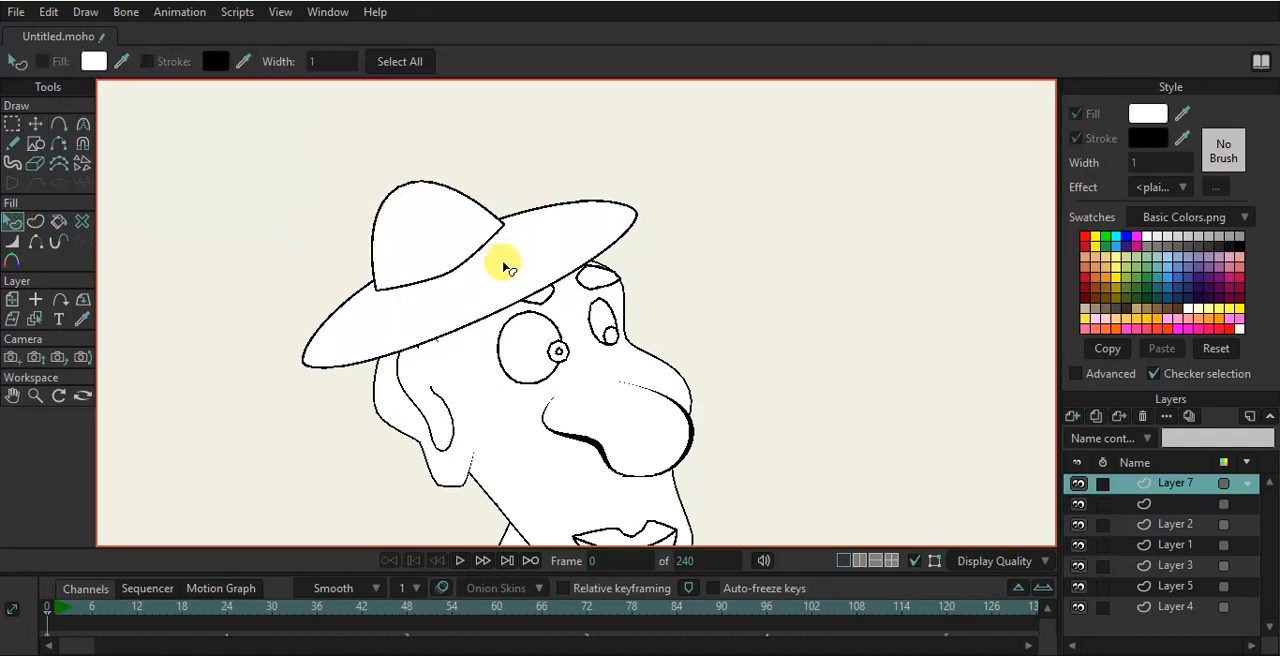
scroll(500, 260, down, 3)
scroll(505, 272, up, 3)
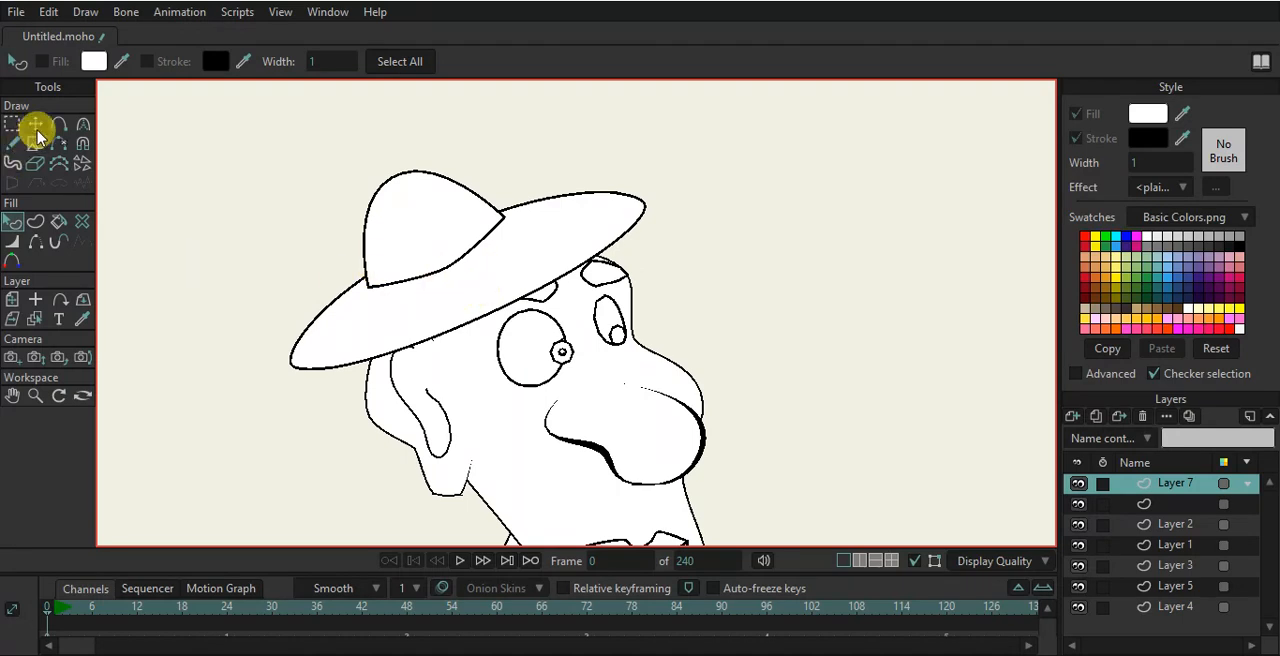
- Pull the brim's points to widen it and sweep its tips out over the head
click(35, 123)
scroll(440, 235, up, 2)
click(459, 249)
drag(745, 204, 772, 263)
drag(565, 231, 573, 227)
drag(349, 315, 339, 307)
drag(246, 410, 228, 500)
scroll(700, 355, down, 3)
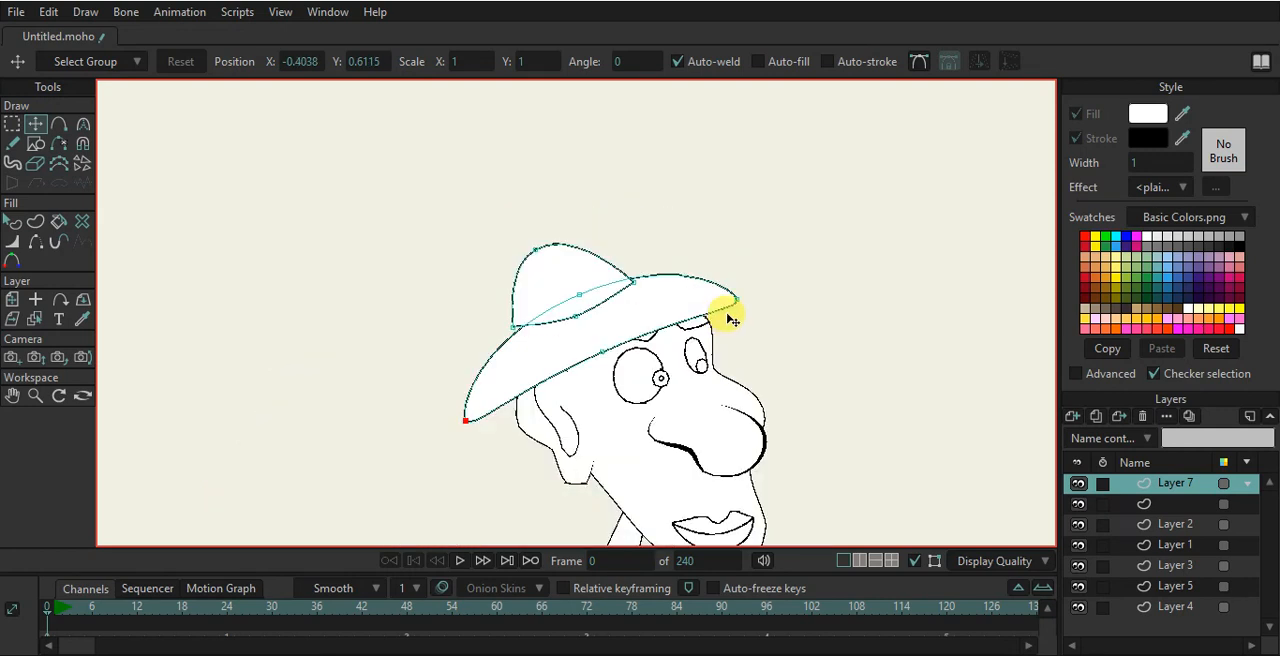
drag(770, 311, 816, 321)
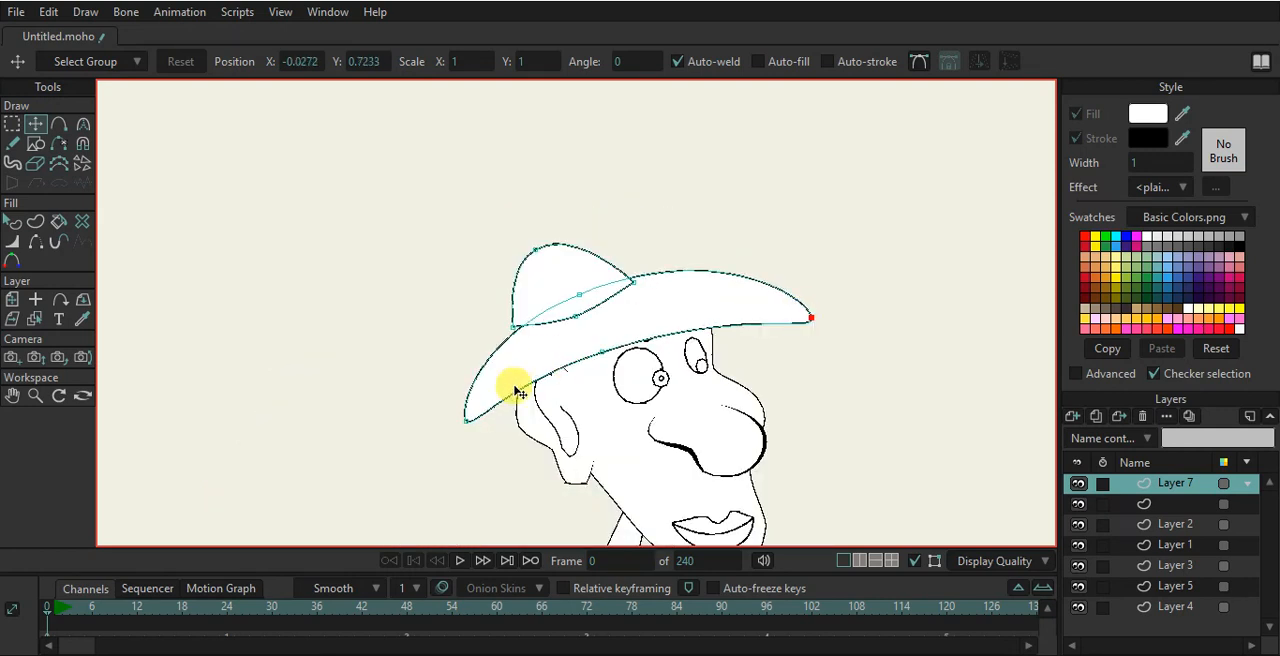
drag(461, 426, 447, 443)
- Zoom in to inspect where the crown's corners meet the brim
scroll(520, 330, up, 3)
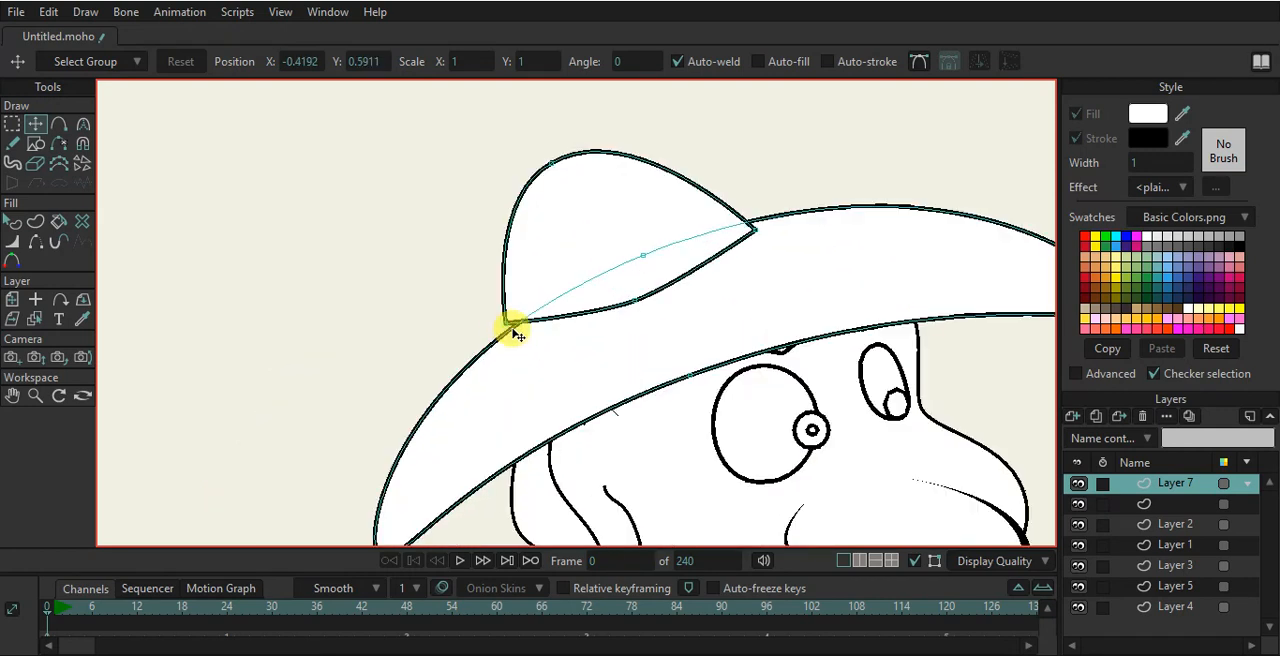
click(755, 229)
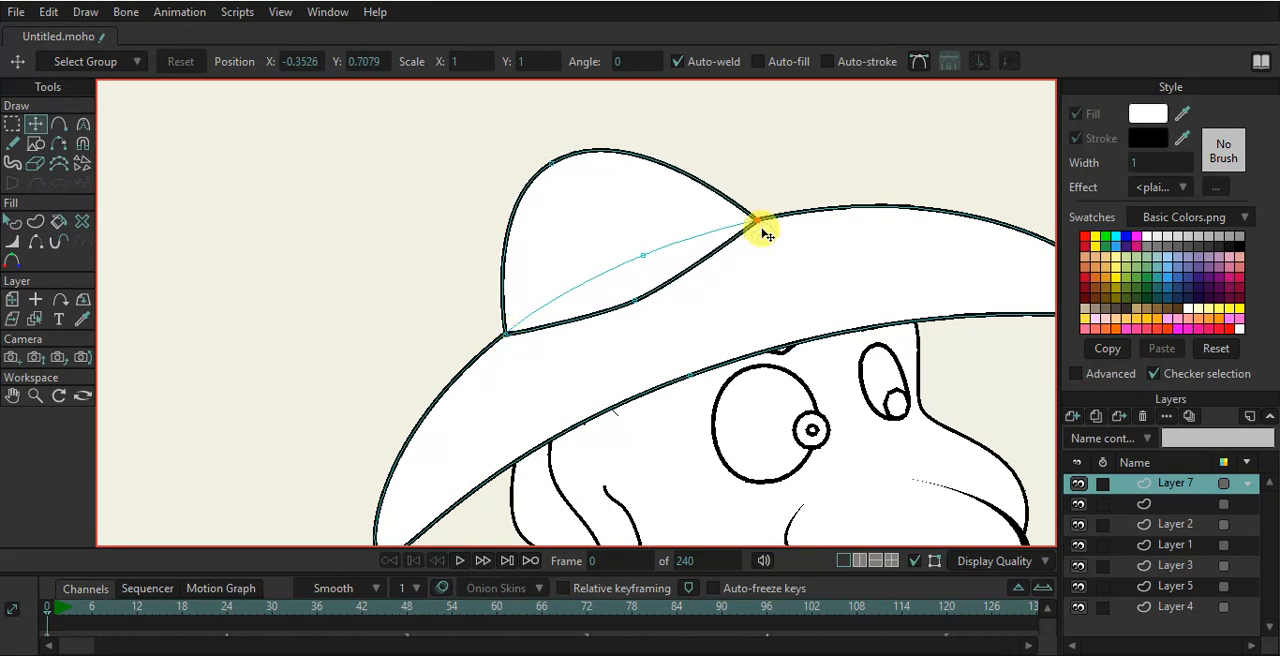
scroll(752, 238, down, 3)
scroll(760, 302, down, 4)
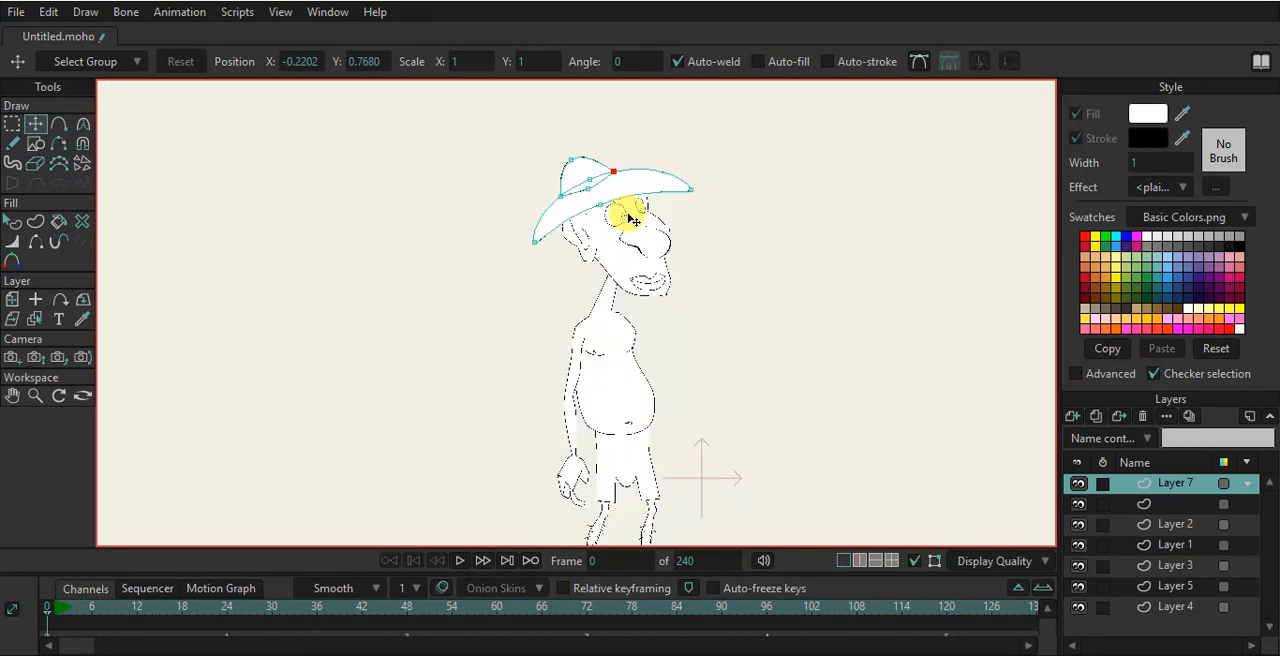
scroll(608, 194, up, 2)
click(579, 220)
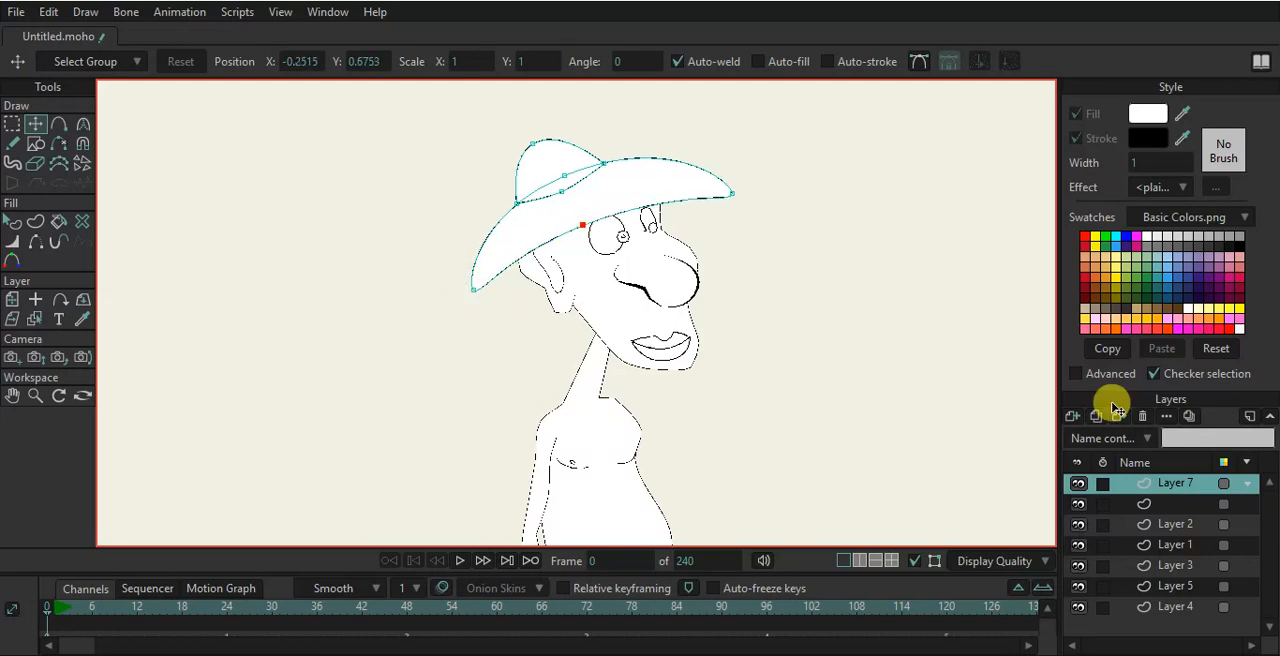
- Create a new vector layer and move it to the bottom of the layer stack
click(1175, 607)
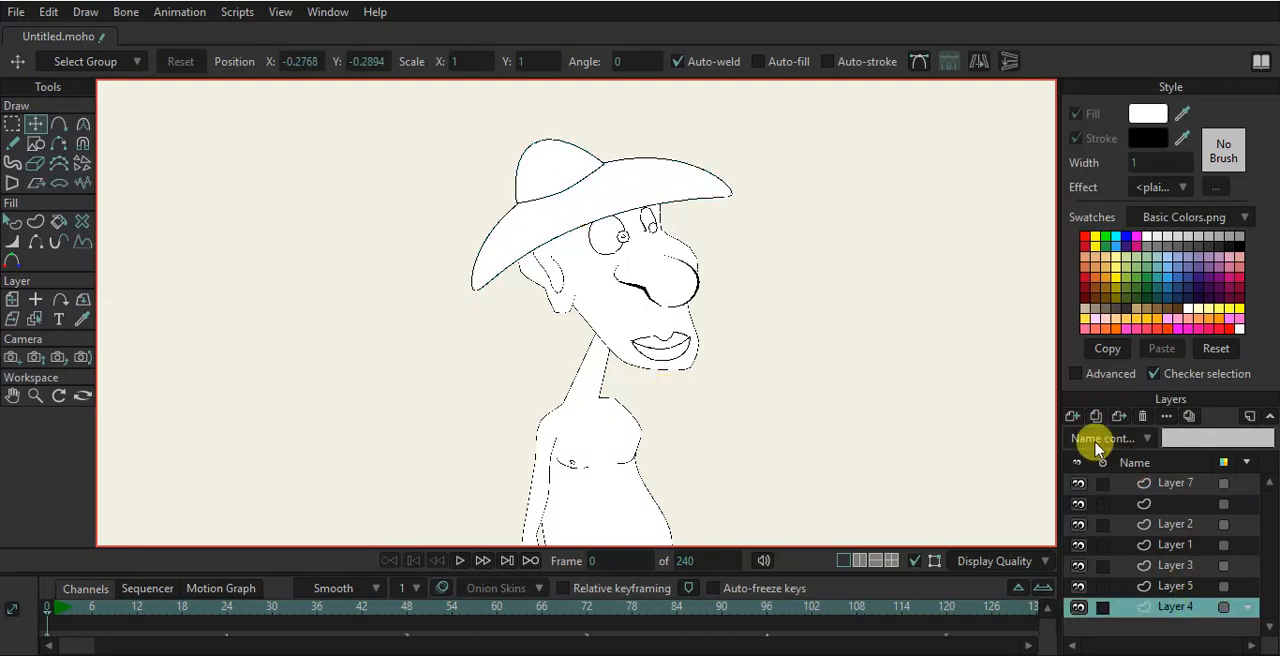
click(1073, 415)
click(1085, 443)
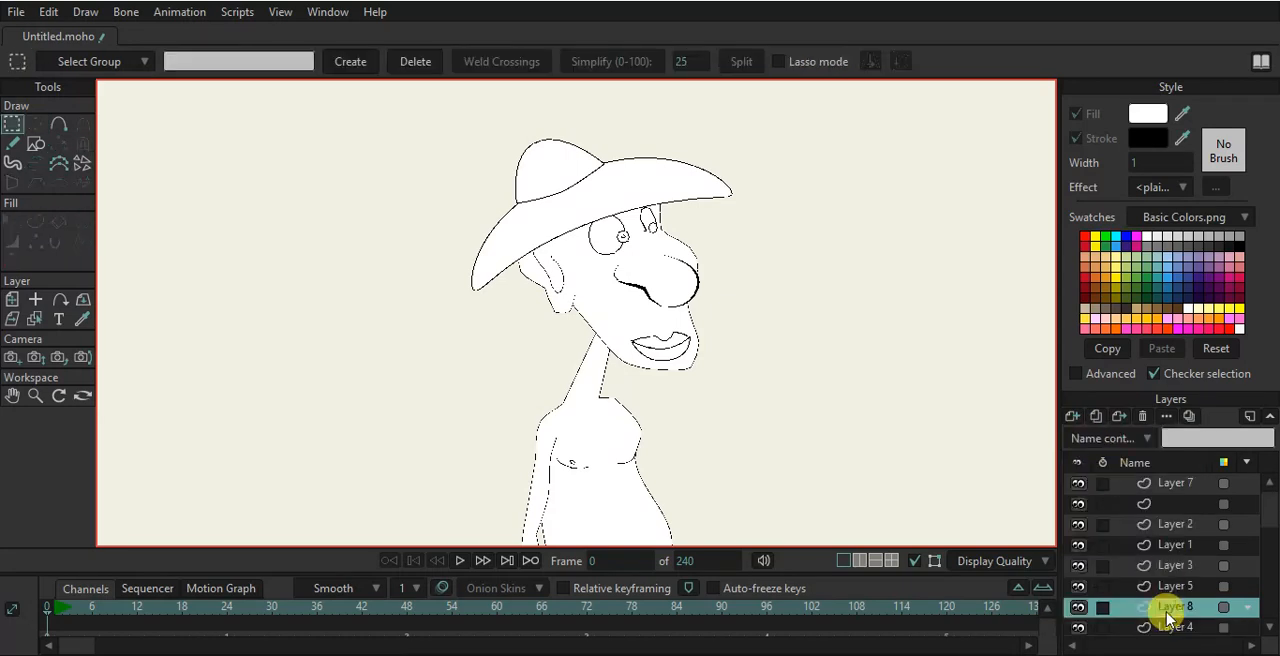
scroll(1160, 619, down, 1)
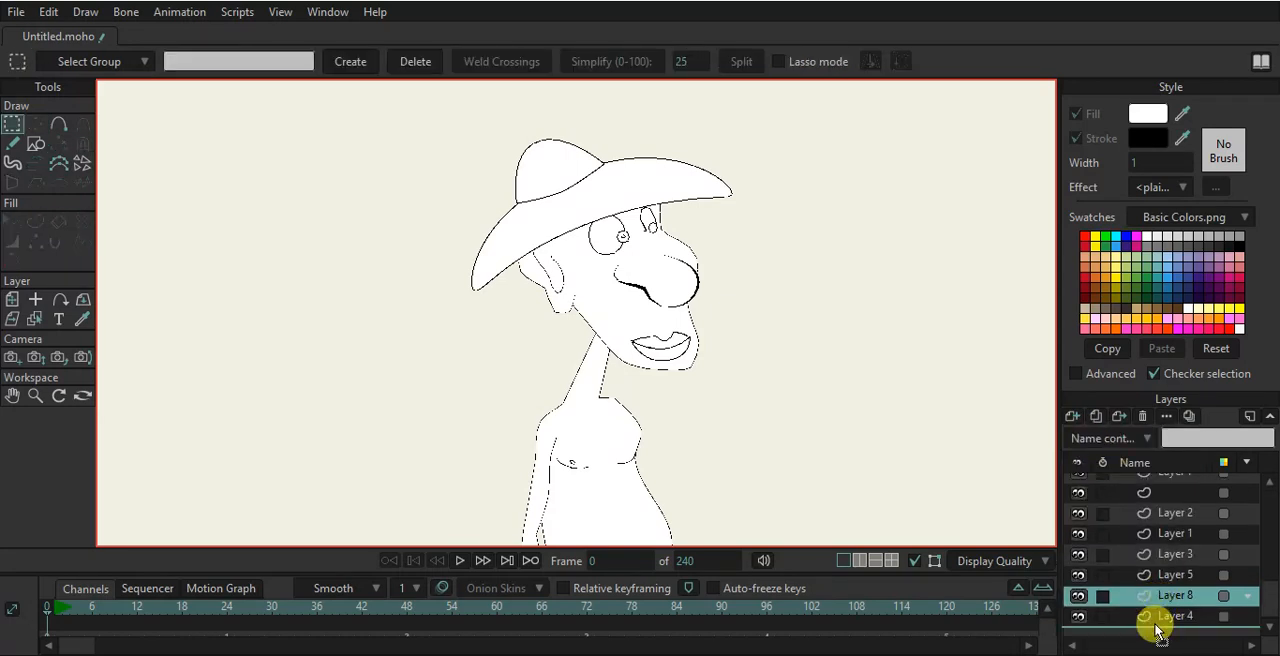
drag(1157, 628, 1158, 629)
- Draw an ellipse across the eyes and reshape its points into the underside of the brim
click(33, 145)
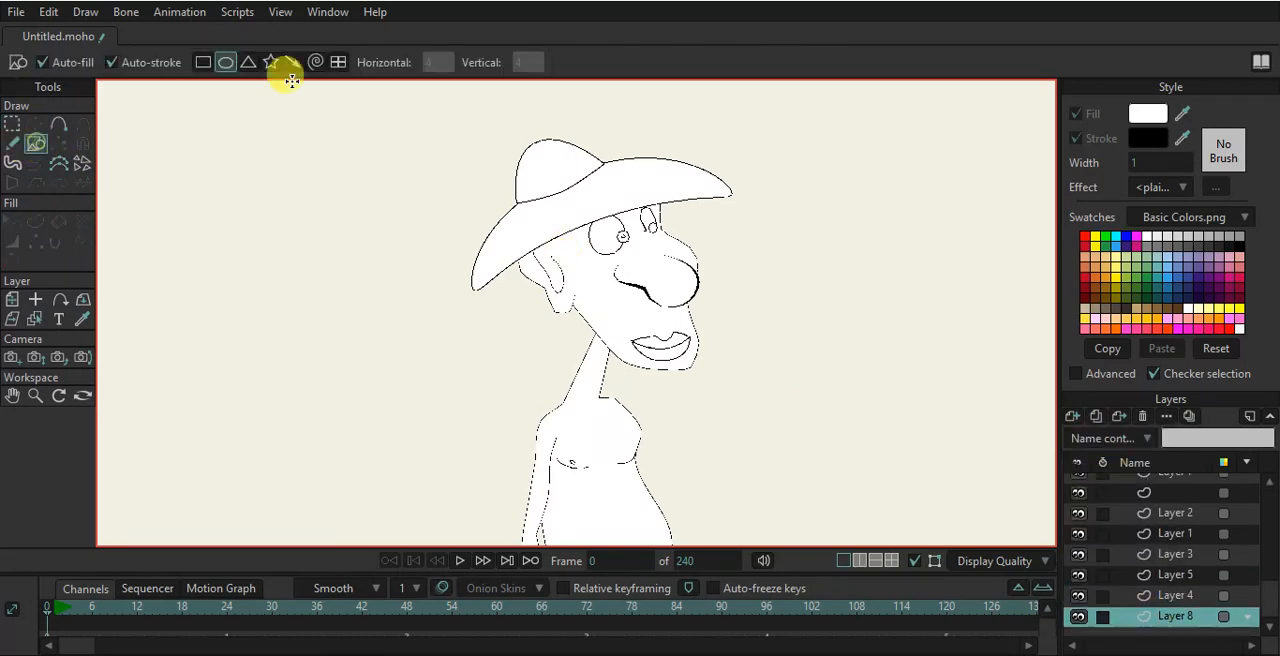
scroll(617, 177, up, 3)
drag(720, 200, 462, 304)
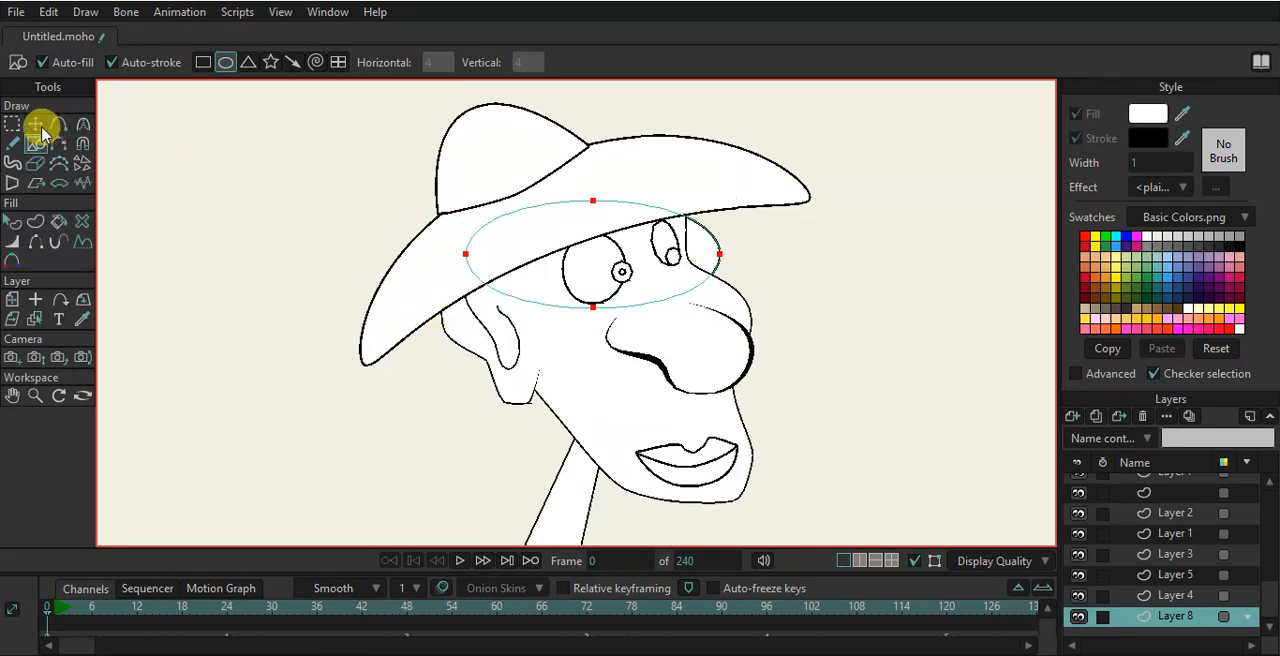
click(35, 123)
drag(600, 312, 598, 273)
drag(687, 293, 709, 278)
drag(627, 236, 718, 224)
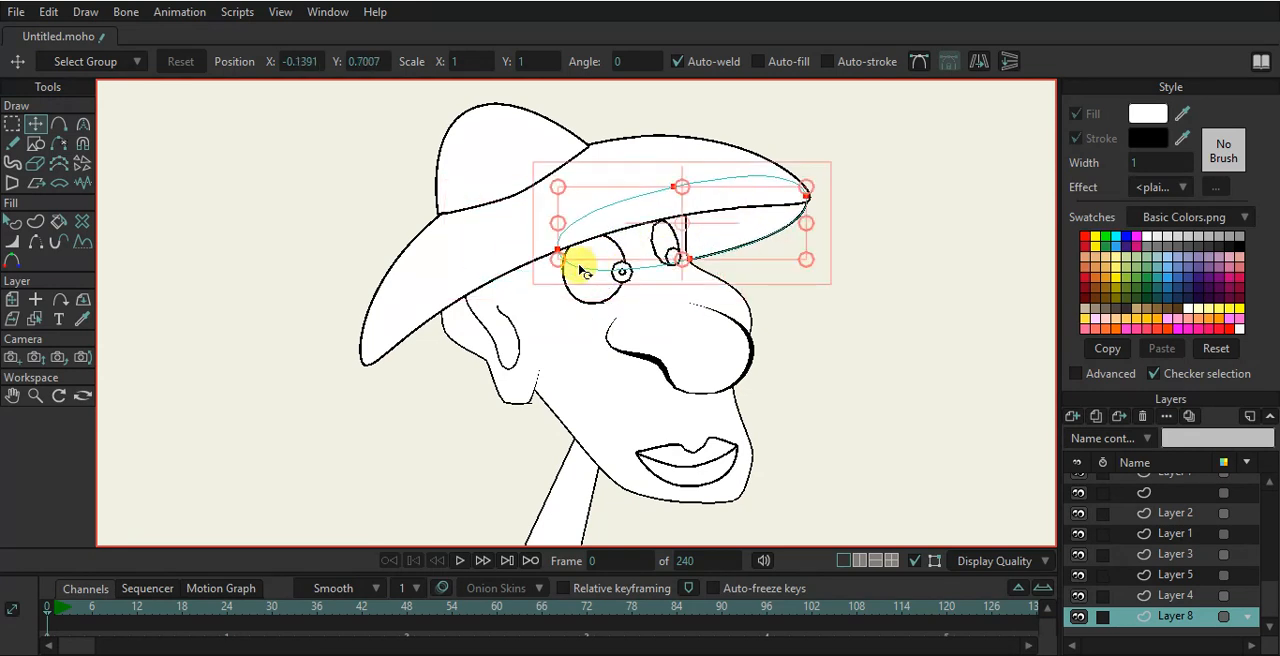
drag(563, 257, 370, 365)
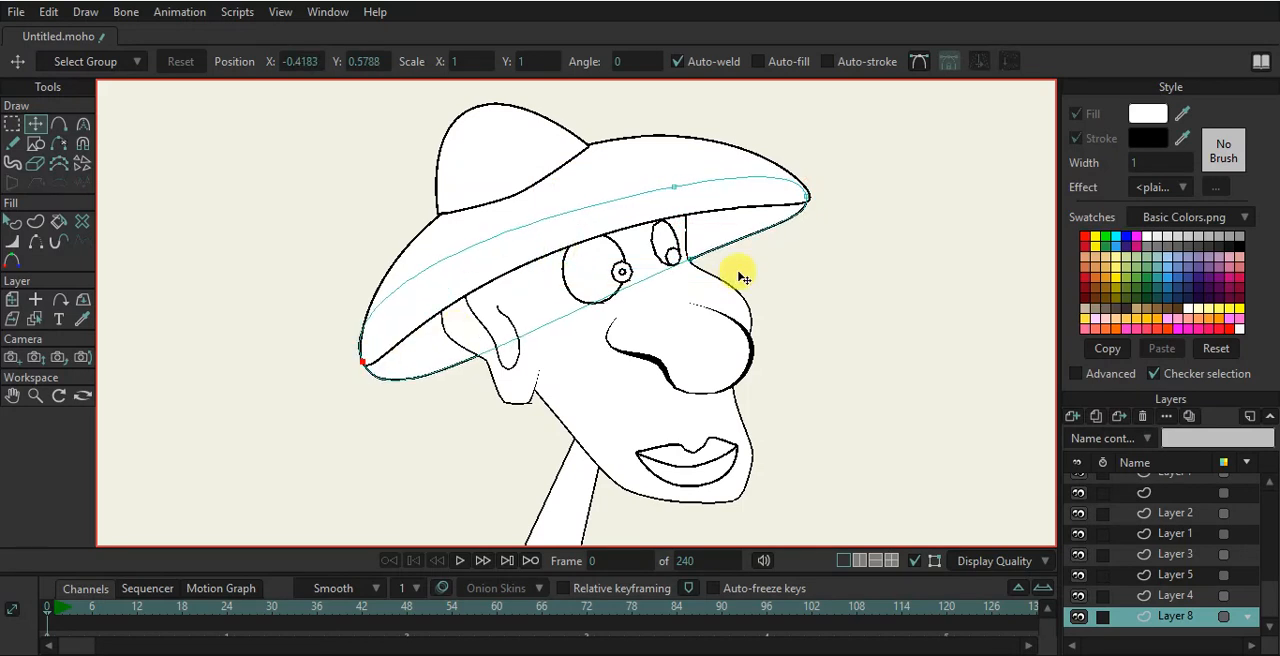
- Fill the brim's underside shape with dark brown from the swatches
scroll(742, 277, down, 3)
scroll(742, 277, up, 1)
click(12, 221)
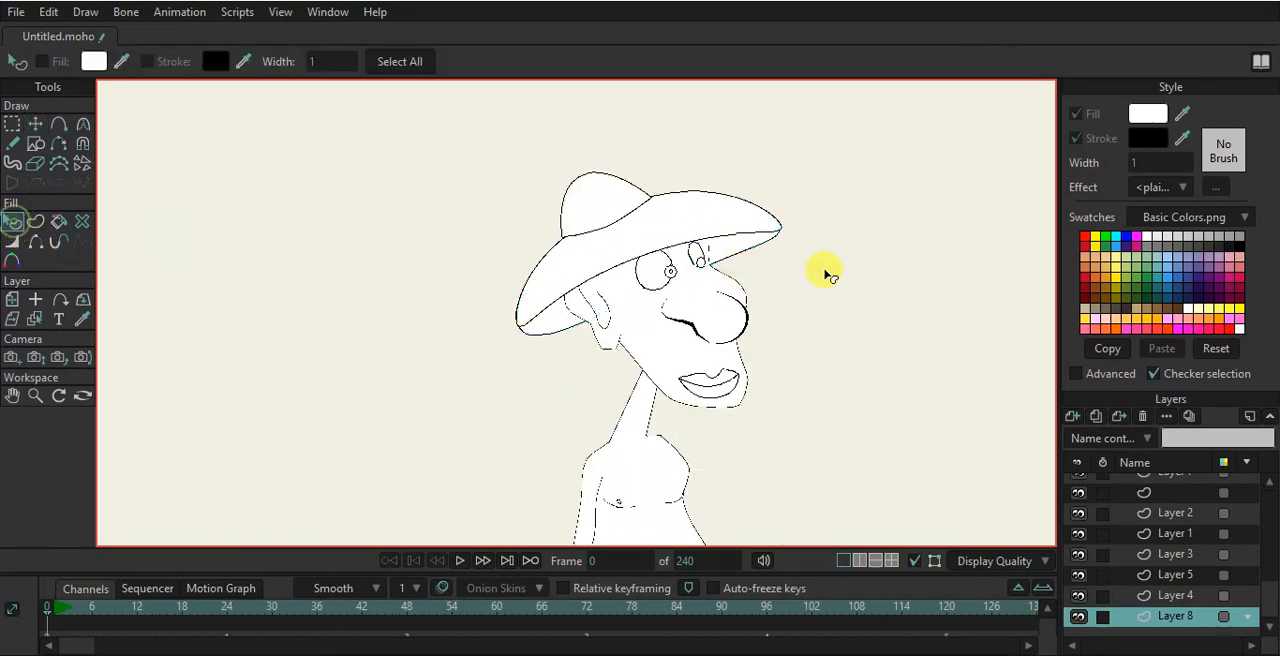
click(755, 245)
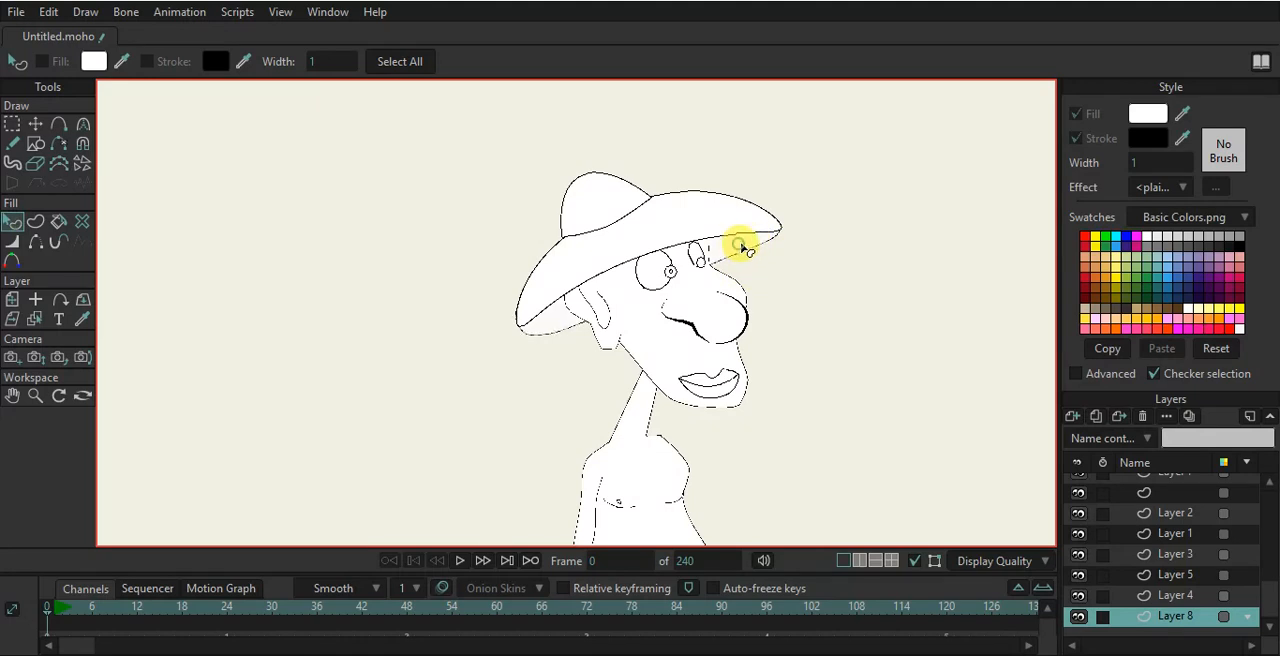
click(1170, 294)
click(997, 307)
- Fill the hat brim with brown and adjust its fill colour to 8C6334
scroll(771, 229, up, 2)
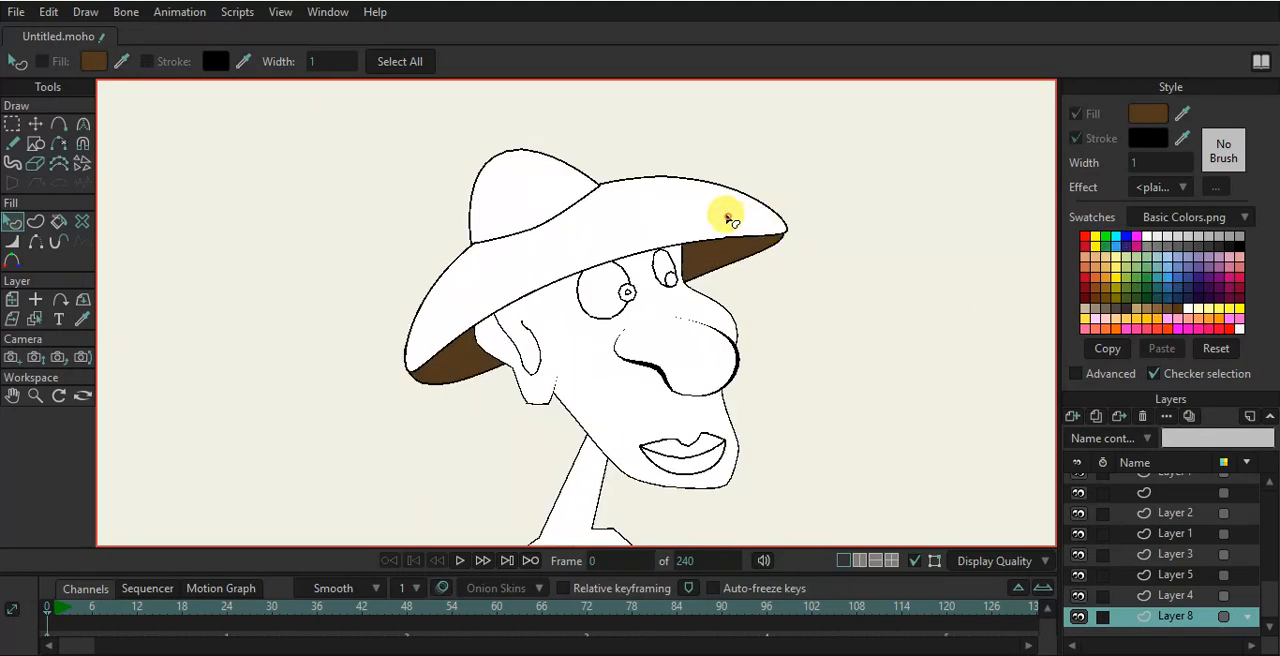
click(731, 221)
drag(1182, 114, 701, 242)
click(1150, 114)
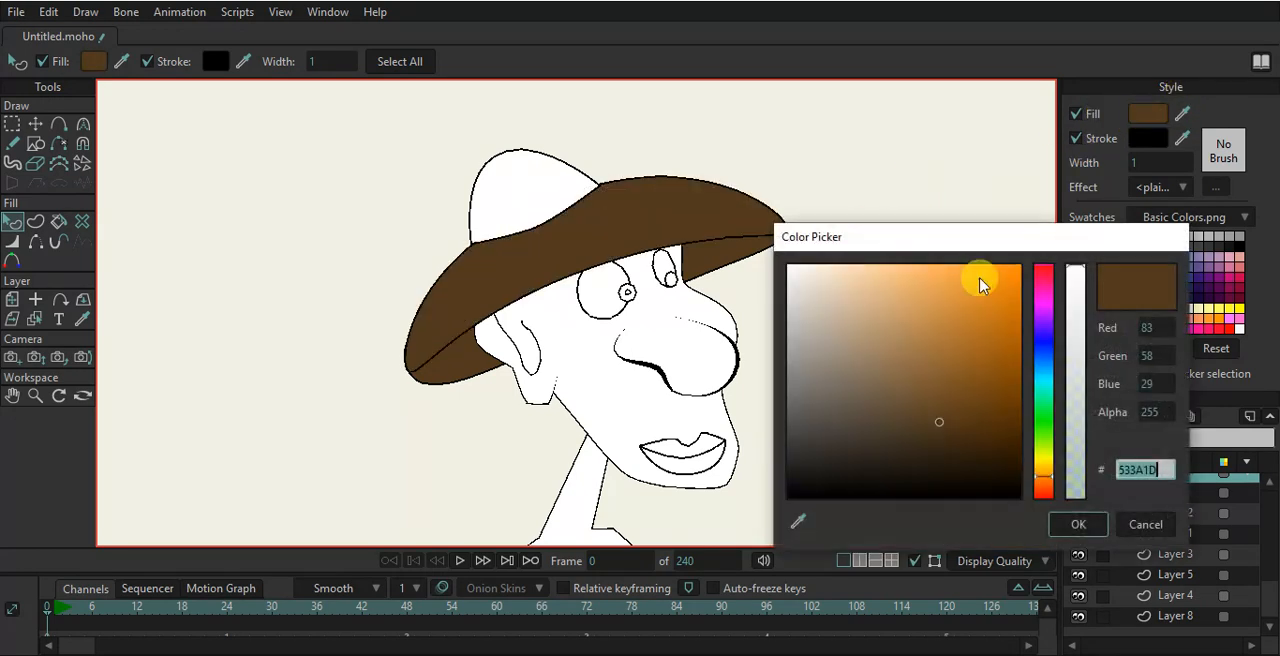
drag(937, 425, 934, 371)
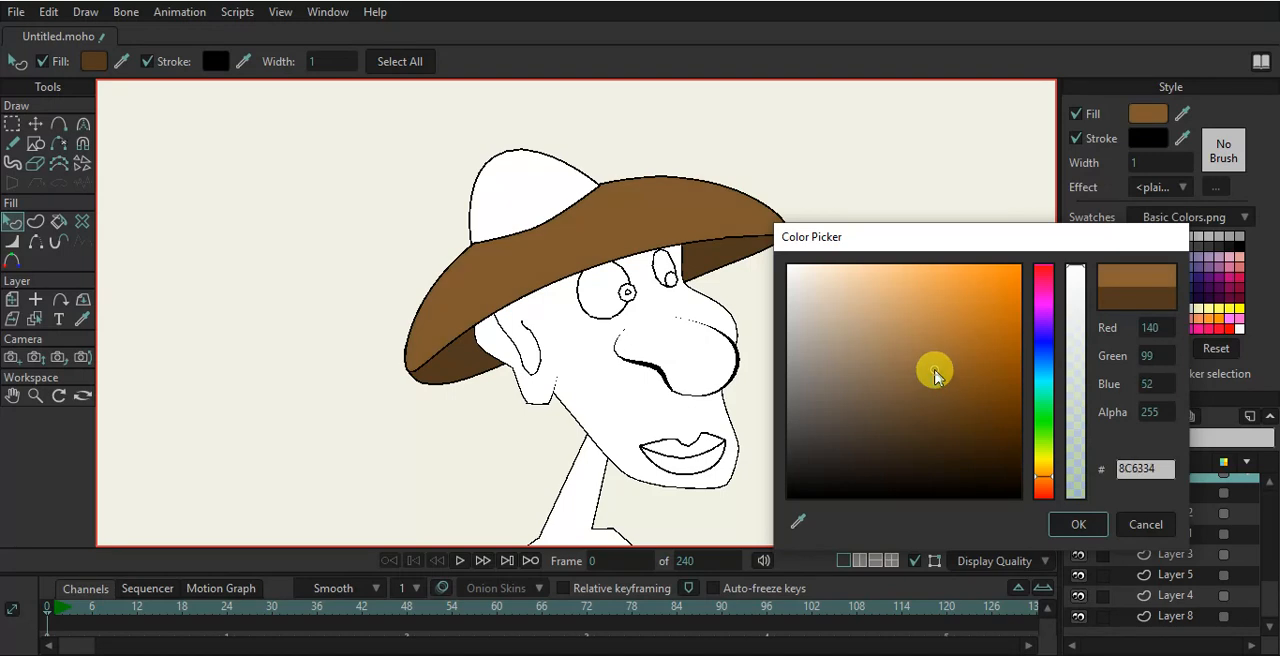
click(1078, 524)
- Fill the hat's crown with the same brown sampled from the brim
click(536, 182)
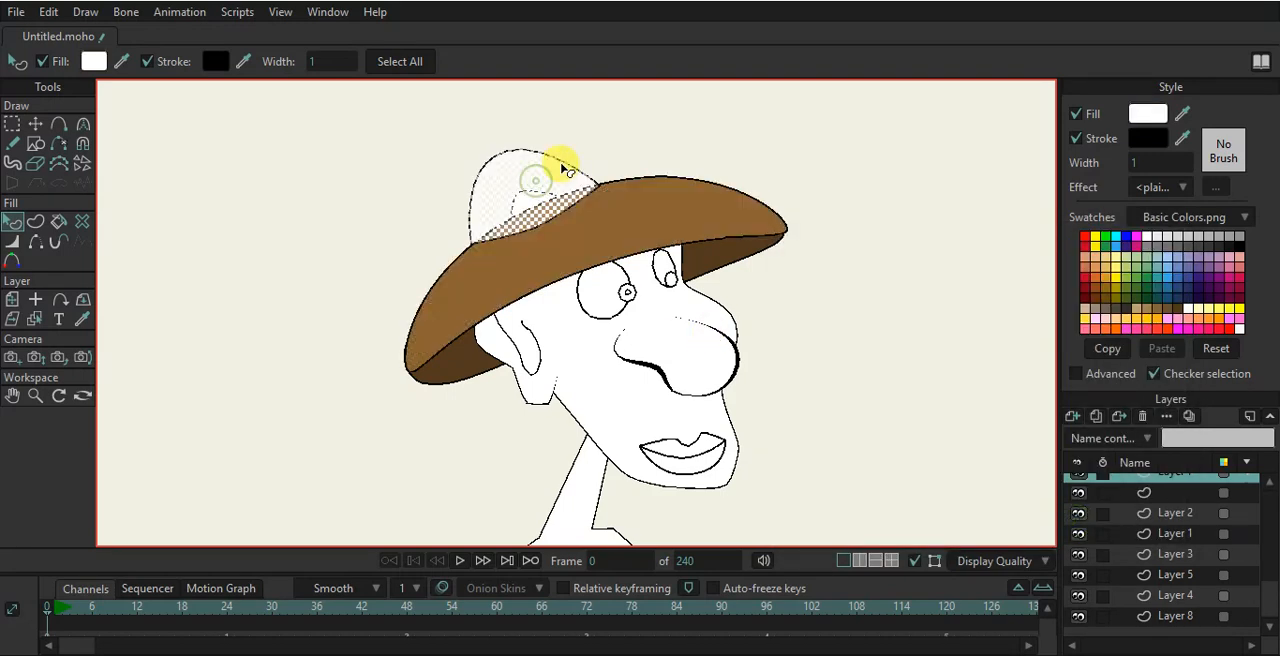
click(1185, 118)
click(728, 180)
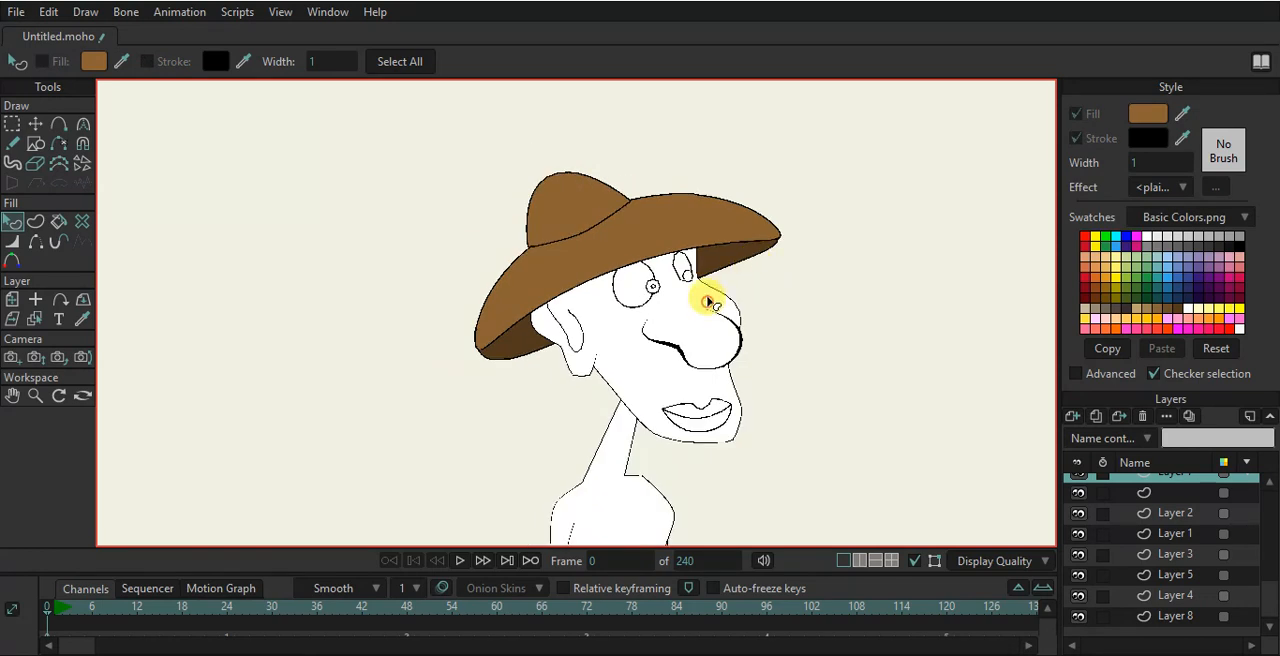
- Fill the head shape with a tan skin tone, then darken its fill colour to 413624
click(707, 307)
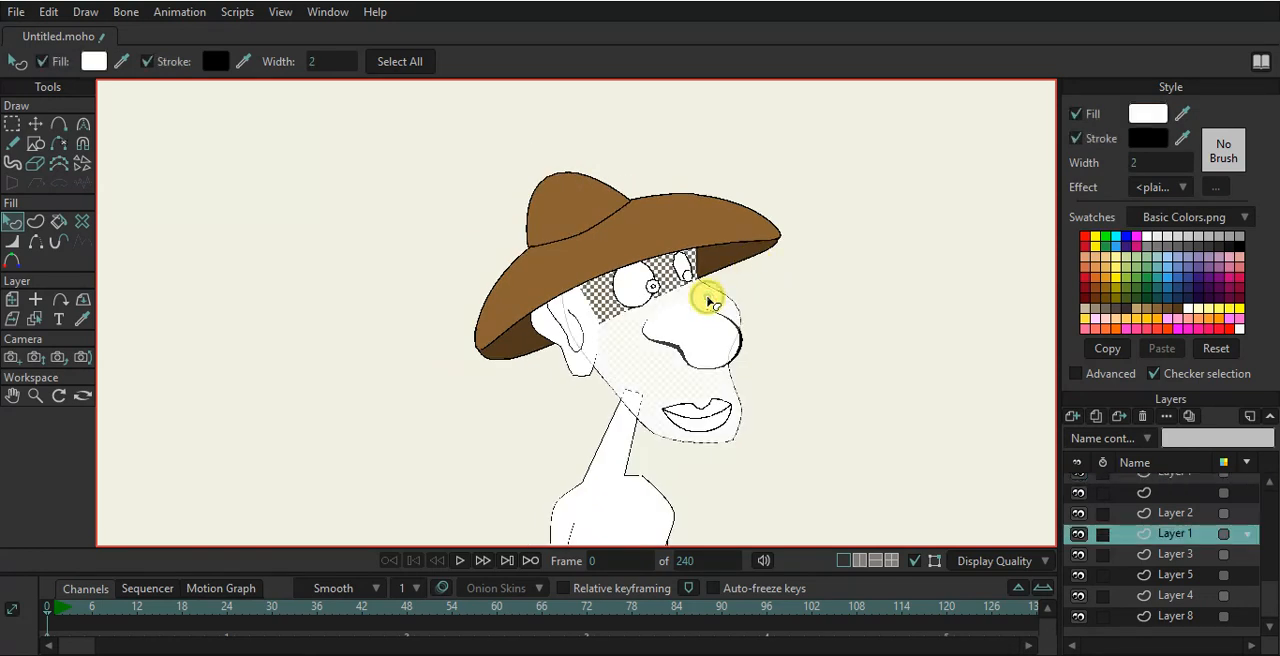
click(1148, 316)
click(875, 308)
click(697, 305)
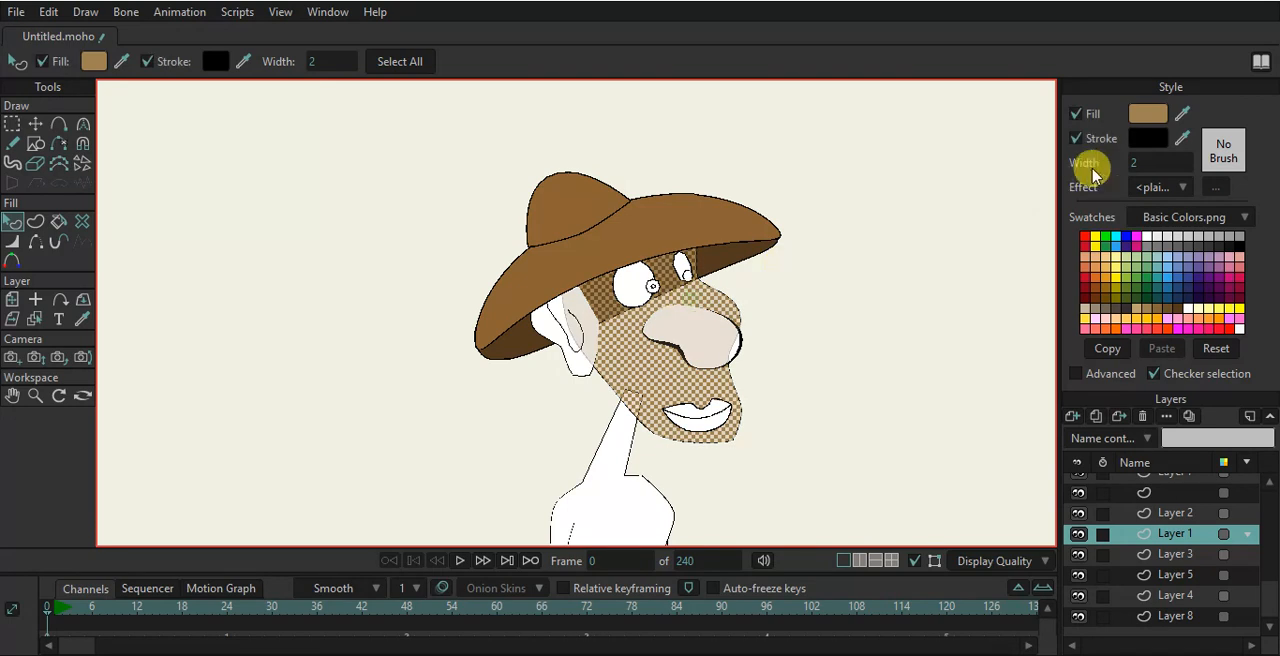
click(1147, 114)
drag(895, 418, 893, 445)
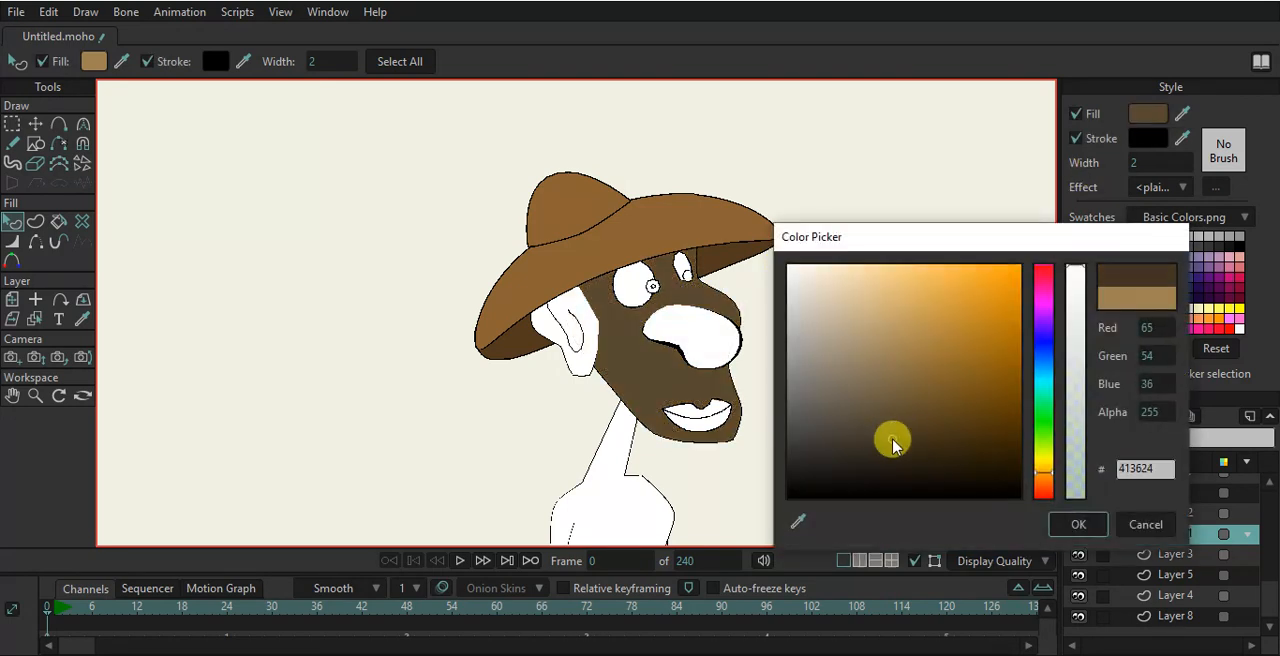
click(1078, 524)
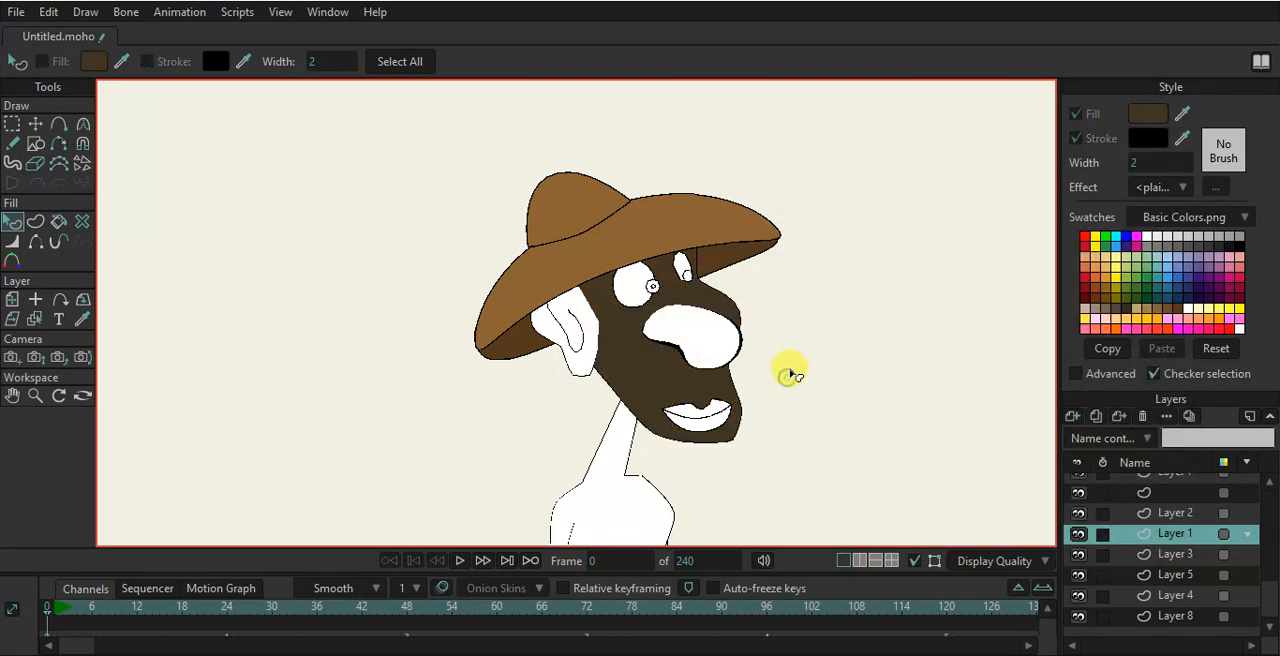
- Fill the nose and then the mouth area with the dark skin colour sampled from the face
scroll(790, 360, up, 2)
click(637, 322)
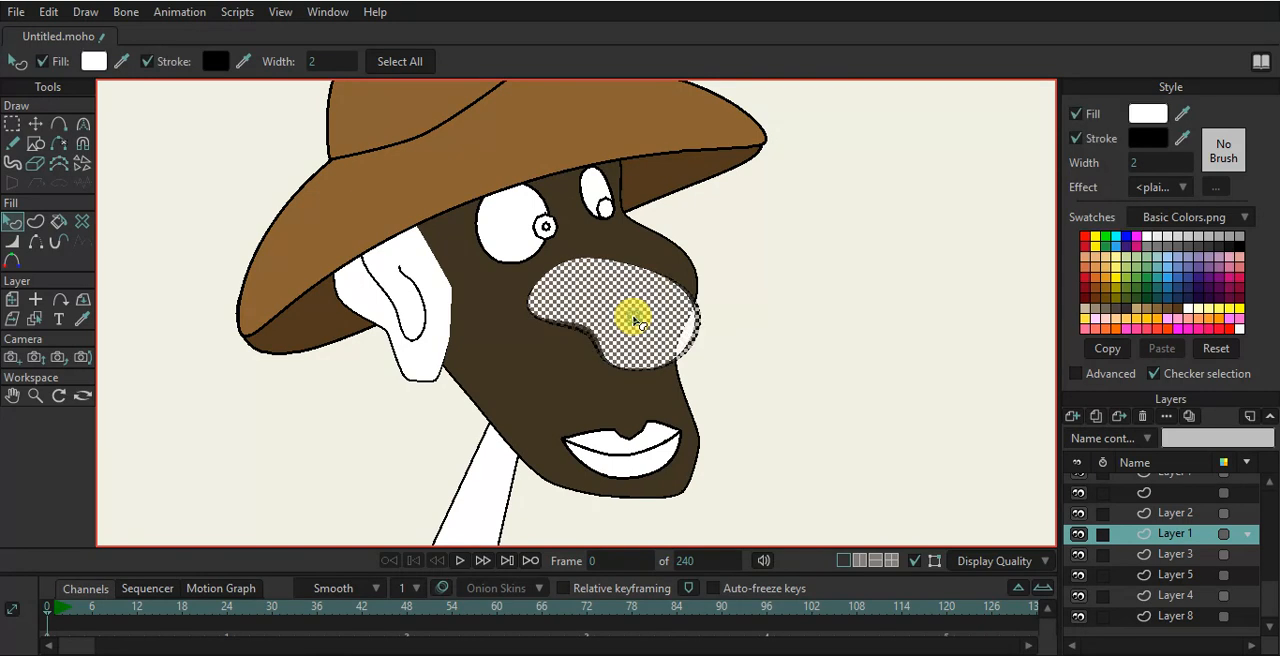
drag(575, 370, 572, 370)
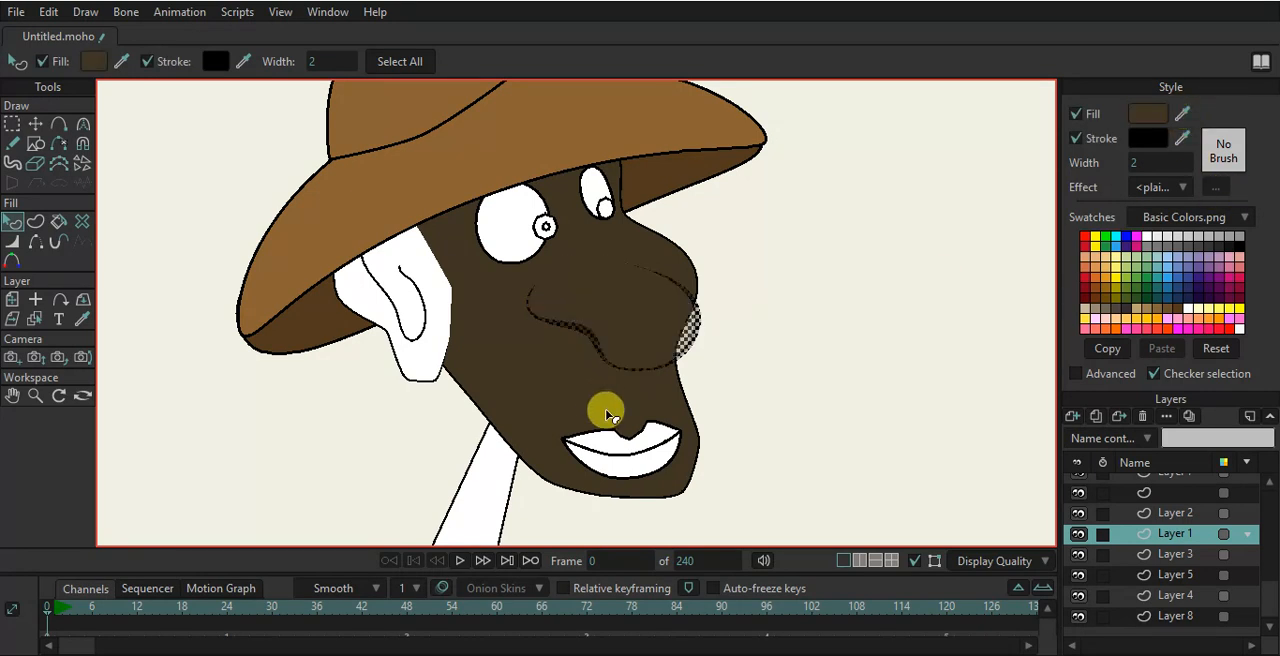
click(643, 446)
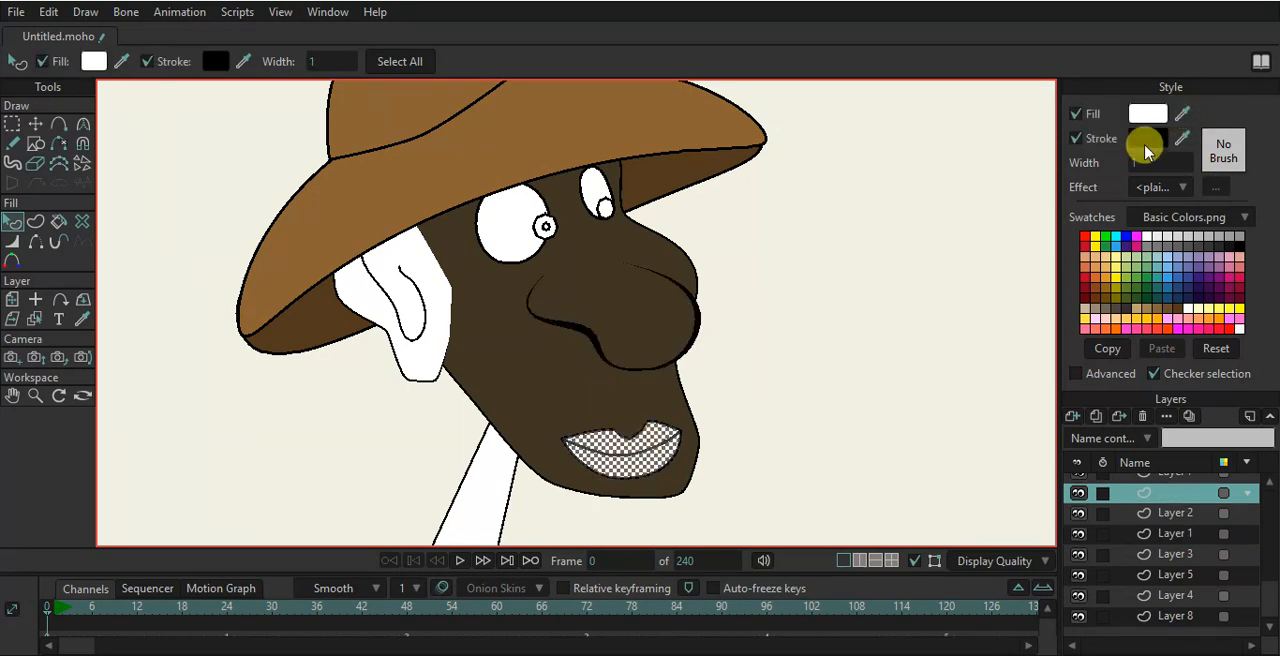
drag(1182, 113, 521, 332)
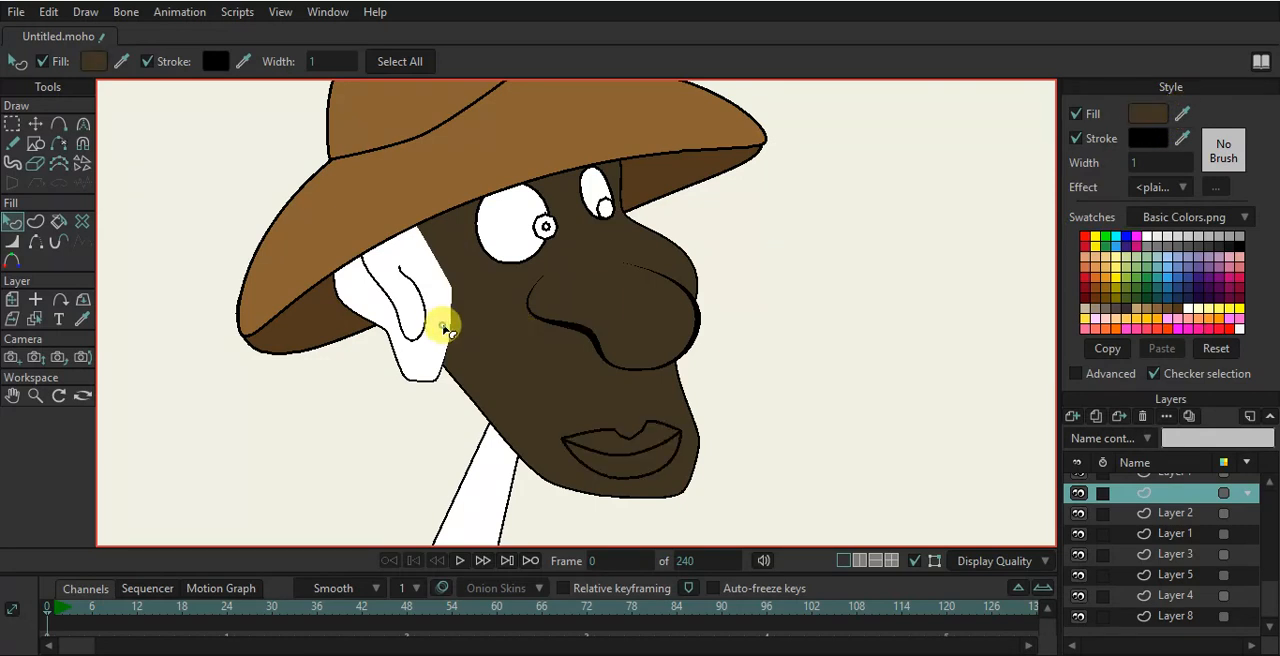
- Fill the ear and the neck with the same dark skin colour
click(443, 322)
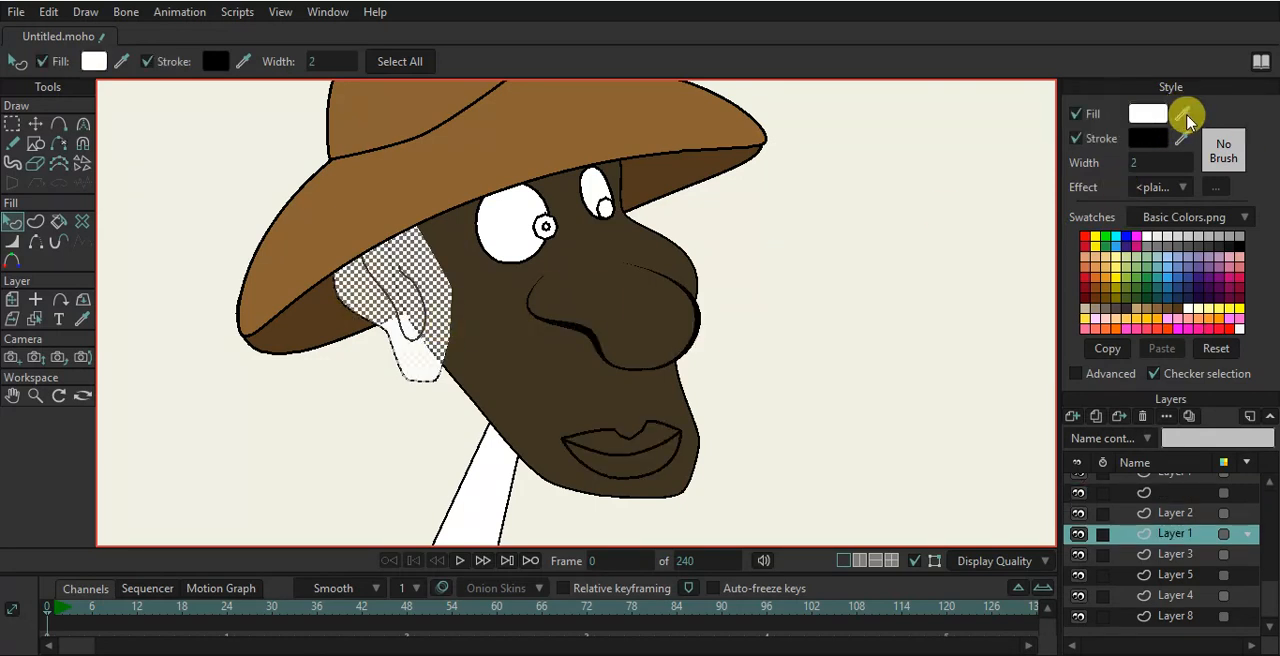
drag(1186, 114, 975, 196)
scroll(723, 351, down, 3)
click(751, 383)
click(603, 425)
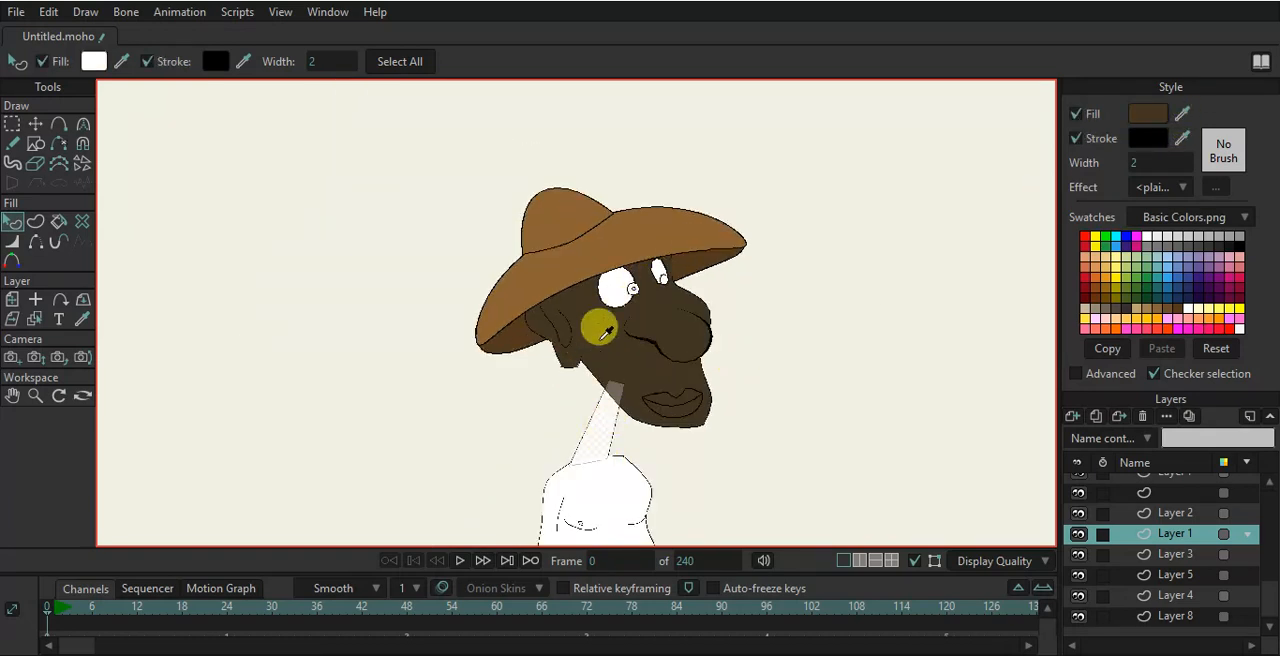
alt+click(600, 335)
click(736, 386)
scroll(637, 318, up, 4)
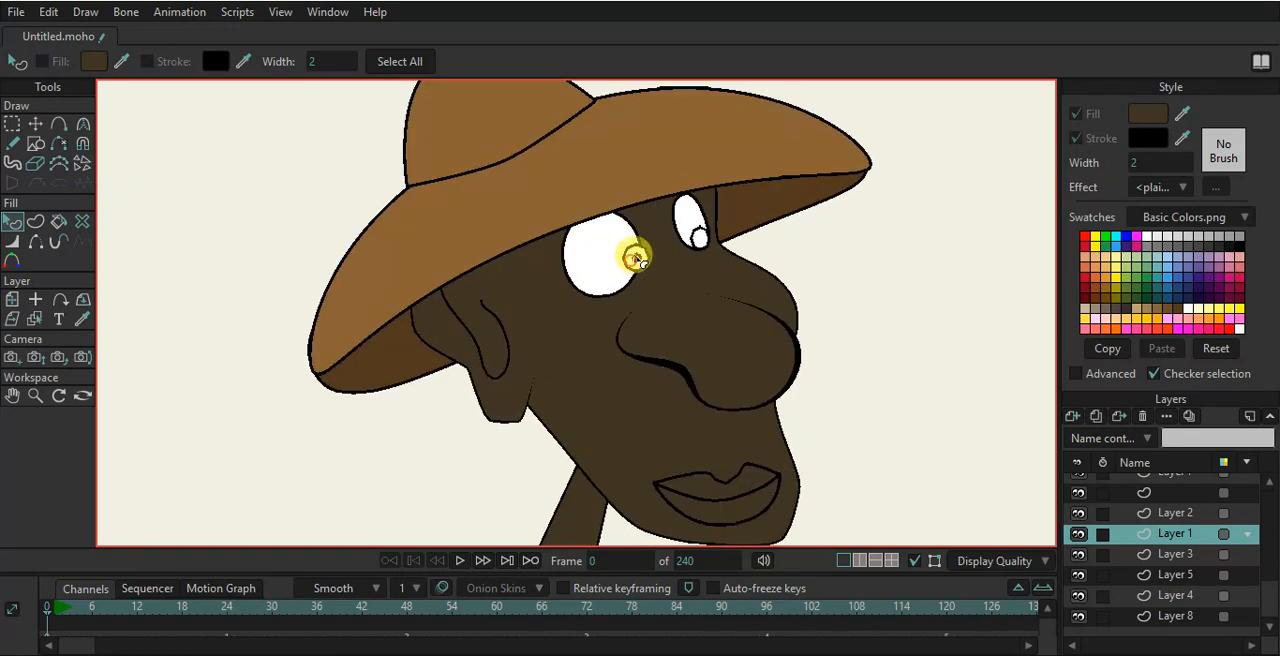
- Fill the pupil of the front eye with black sampled from the stroke colour
alt+right_click(632, 263)
scroll(637, 259, up, 3)
click(627, 258)
drag(1182, 117, 1144, 130)
click(986, 187)
scroll(683, 222, down, 4)
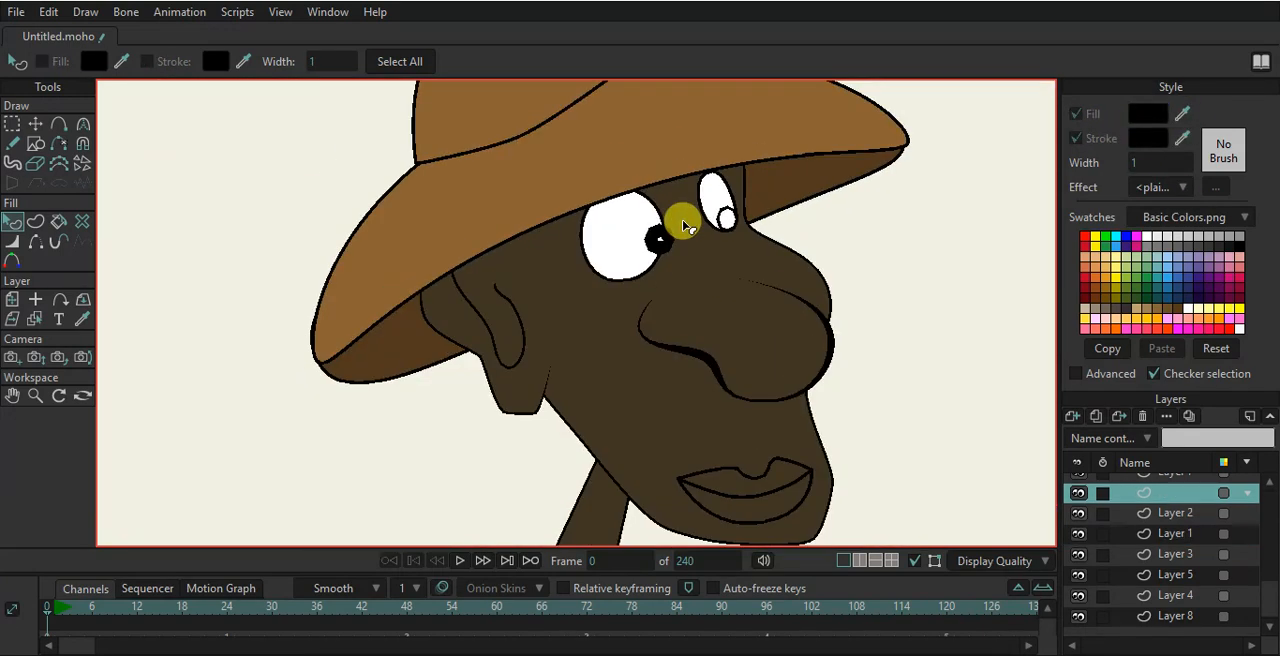
- Fill the pupil of the rear eye with black
scroll(686, 224, up, 3)
click(748, 215)
drag(1184, 113, 1150, 130)
- Fill the torso with the skin colour sampled from the neck
scroll(904, 270, down, 5)
drag(915, 350, 717, 163)
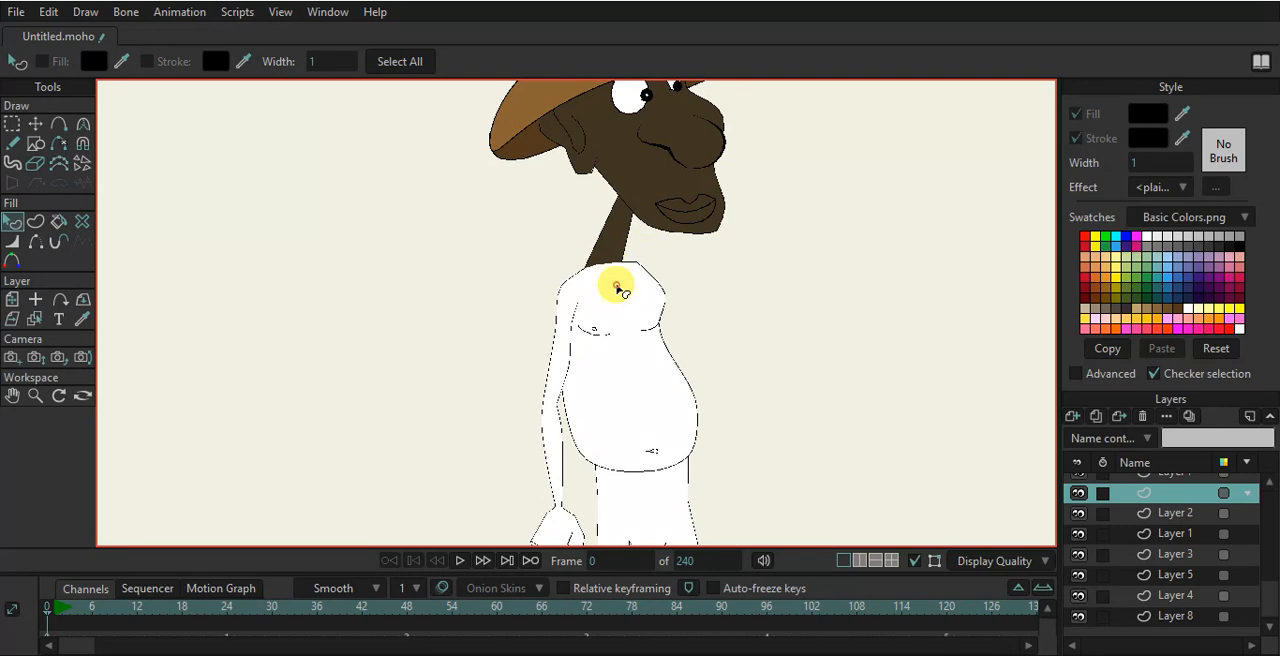
click(617, 290)
drag(1178, 112, 608, 232)
click(751, 315)
- Fill the rear arm with the skin colour sampled from the torso
click(566, 327)
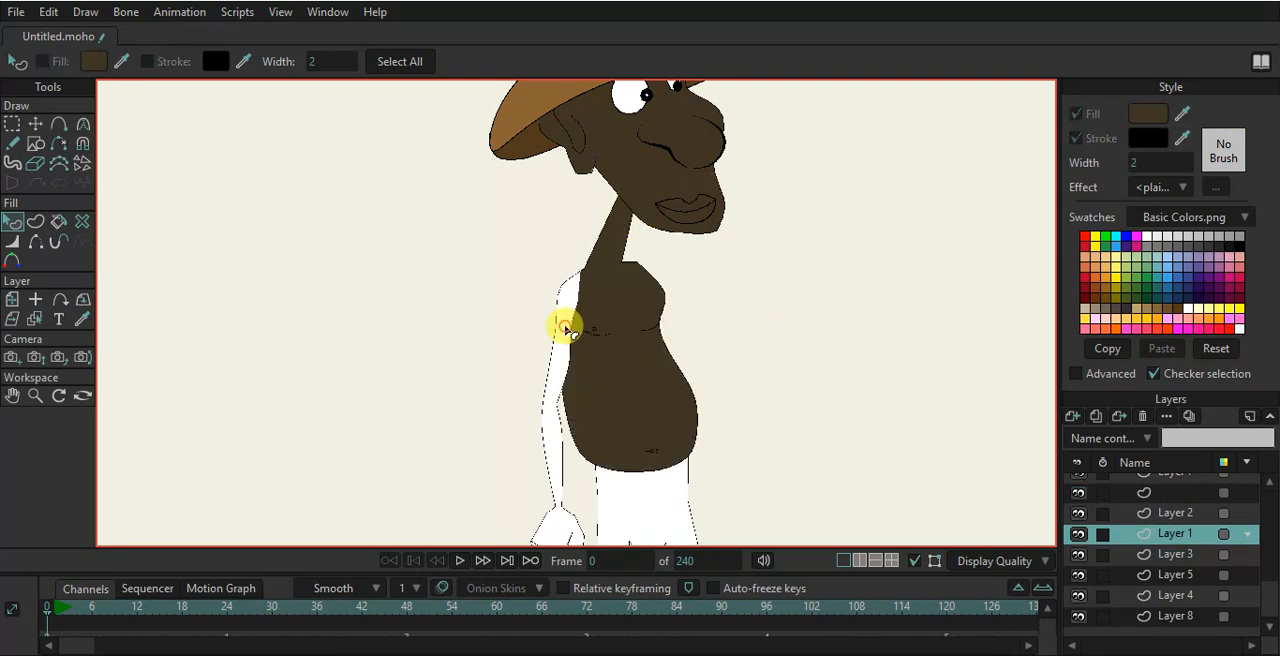
drag(1182, 113, 648, 360)
click(746, 349)
- Fill the waist part of the shorts with dark green from the swatches
drag(622, 523, 568, 288)
scroll(580, 280, up, 3)
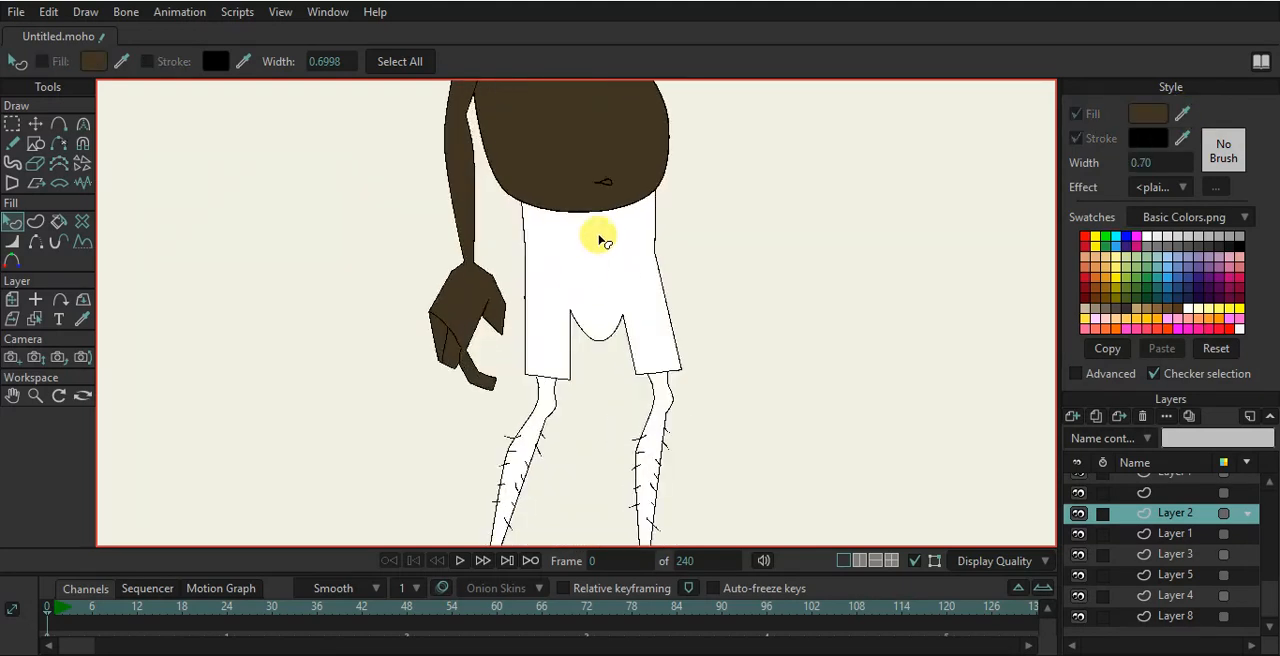
click(600, 236)
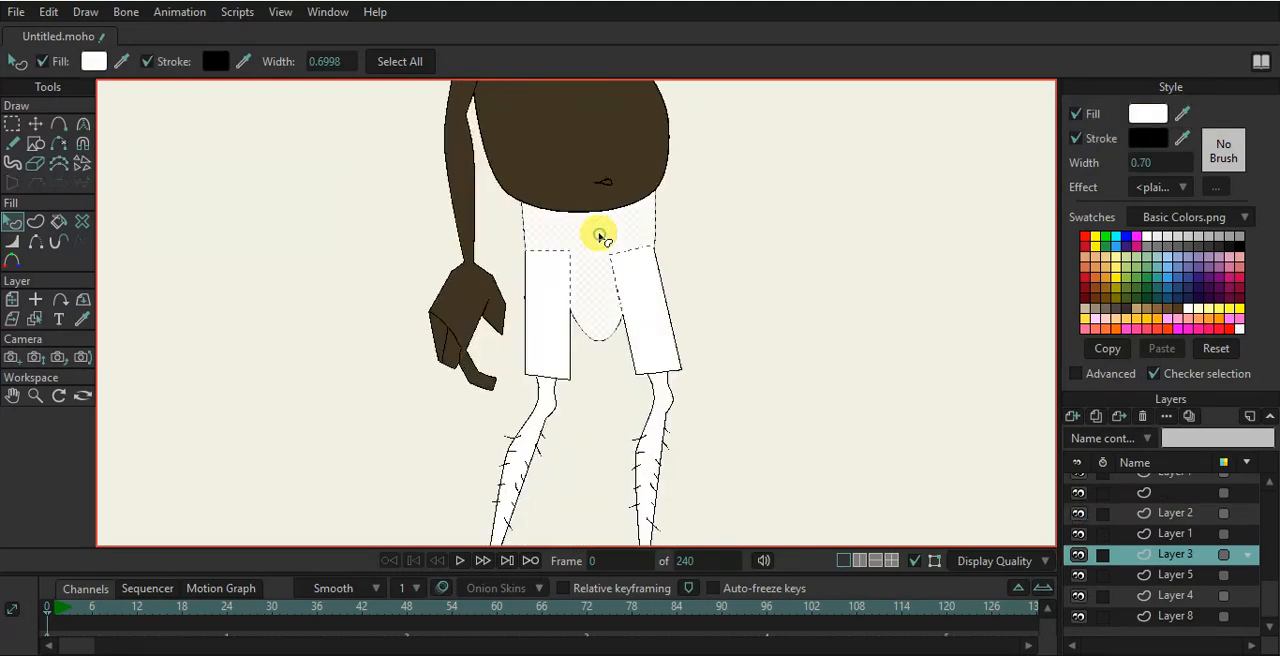
click(1146, 299)
click(829, 319)
- Fill both legs of the shorts with the same dark green
click(648, 297)
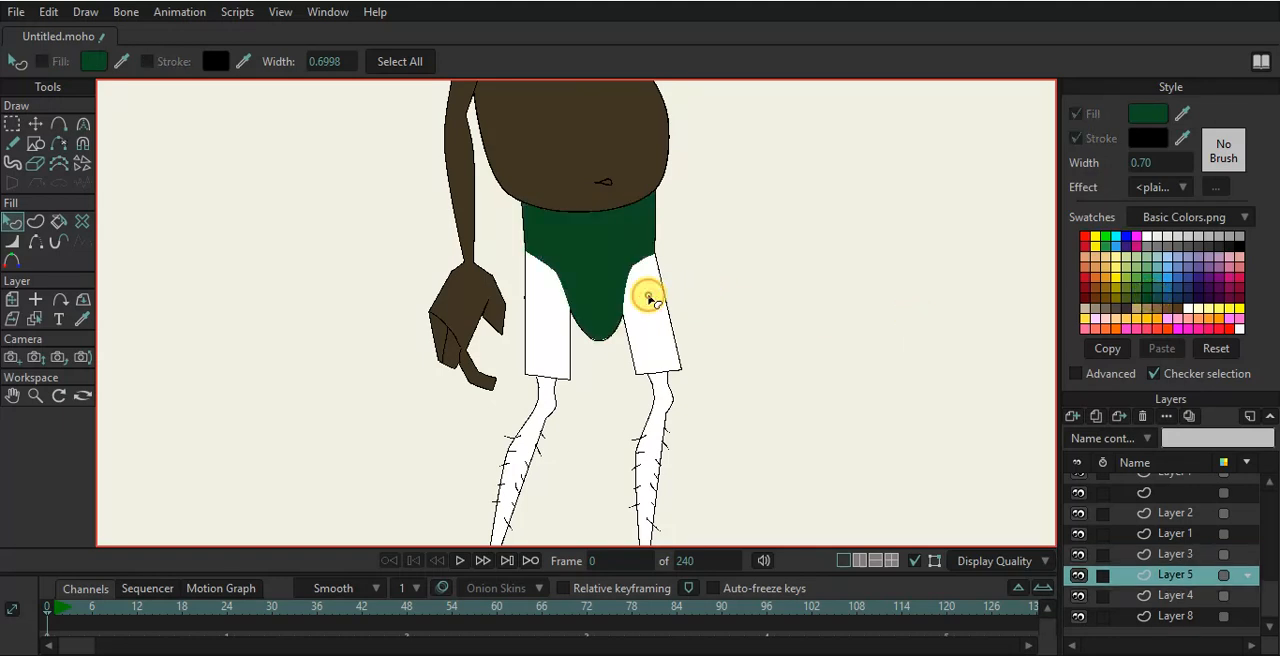
drag(1180, 117, 634, 252)
click(538, 305)
click(708, 260)
- Fill both legs with the skin colour sampled from the hand
scroll(645, 308, down, 2)
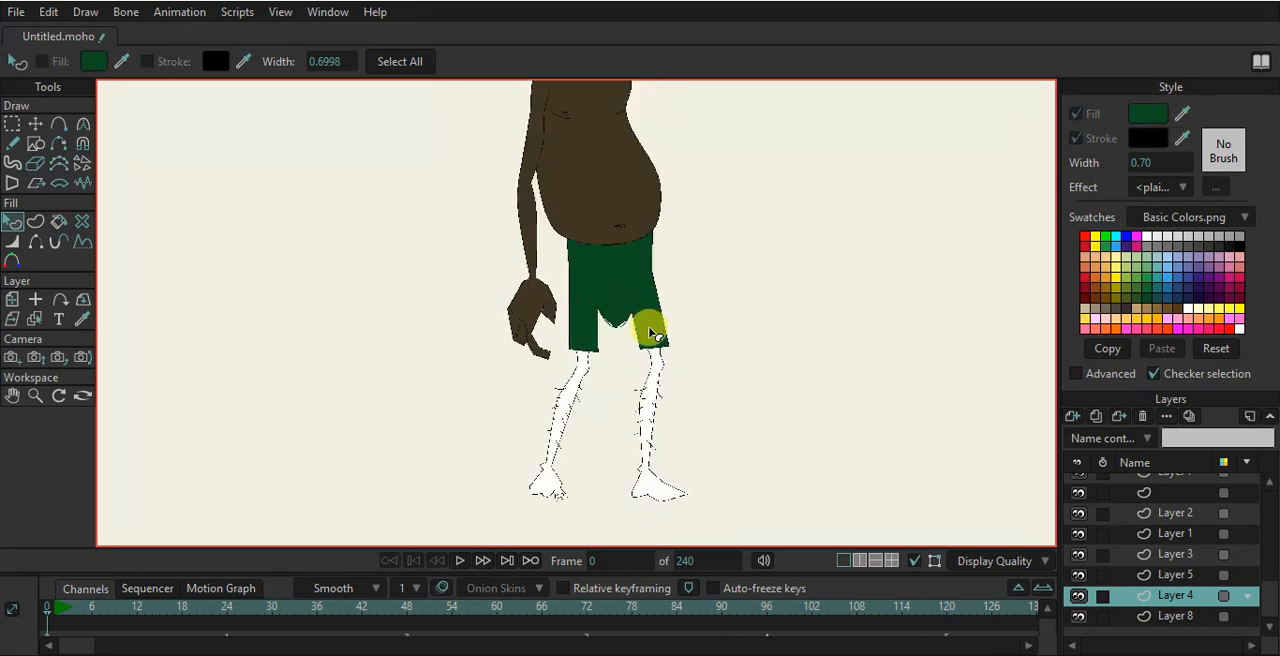
drag(650, 335, 651, 241)
scroll(652, 267, up, 3)
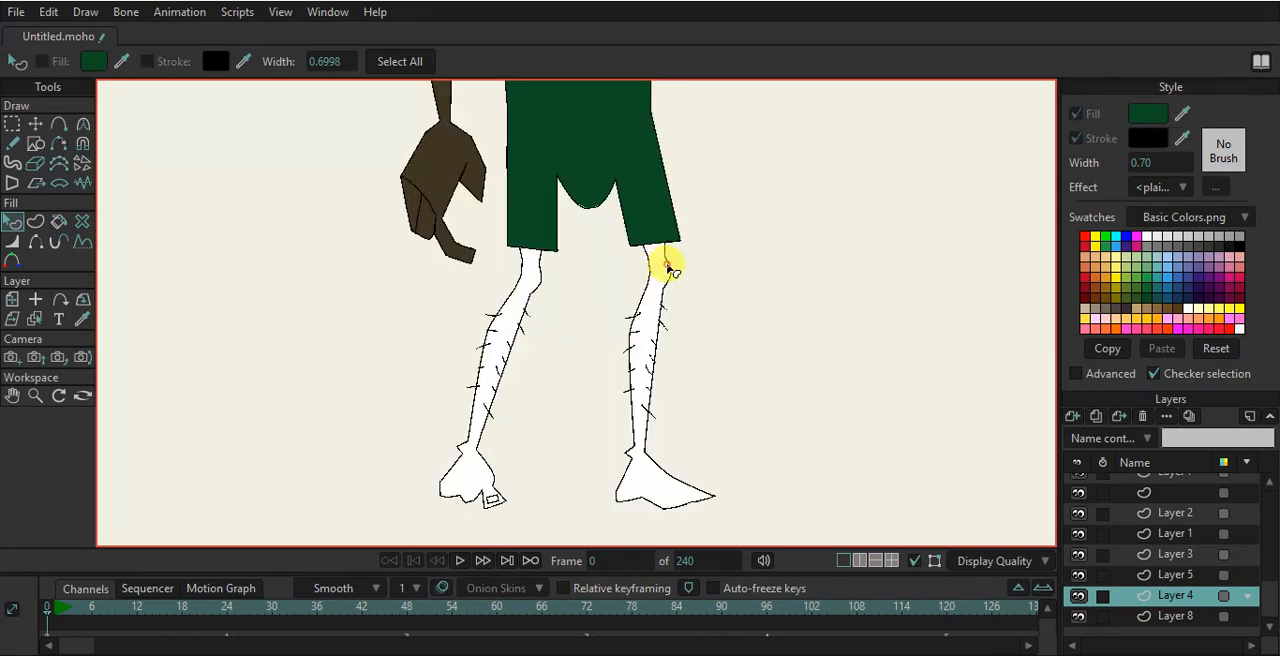
click(668, 268)
drag(1182, 113, 414, 134)
click(540, 287)
drag(640, 283, 657, 271)
click(749, 285)
- Select the front arm's points and move them onto a new separate layer
scroll(650, 310, down, 4)
drag(711, 312, 685, 348)
scroll(616, 256, down, 4)
scroll(615, 248, up, 3)
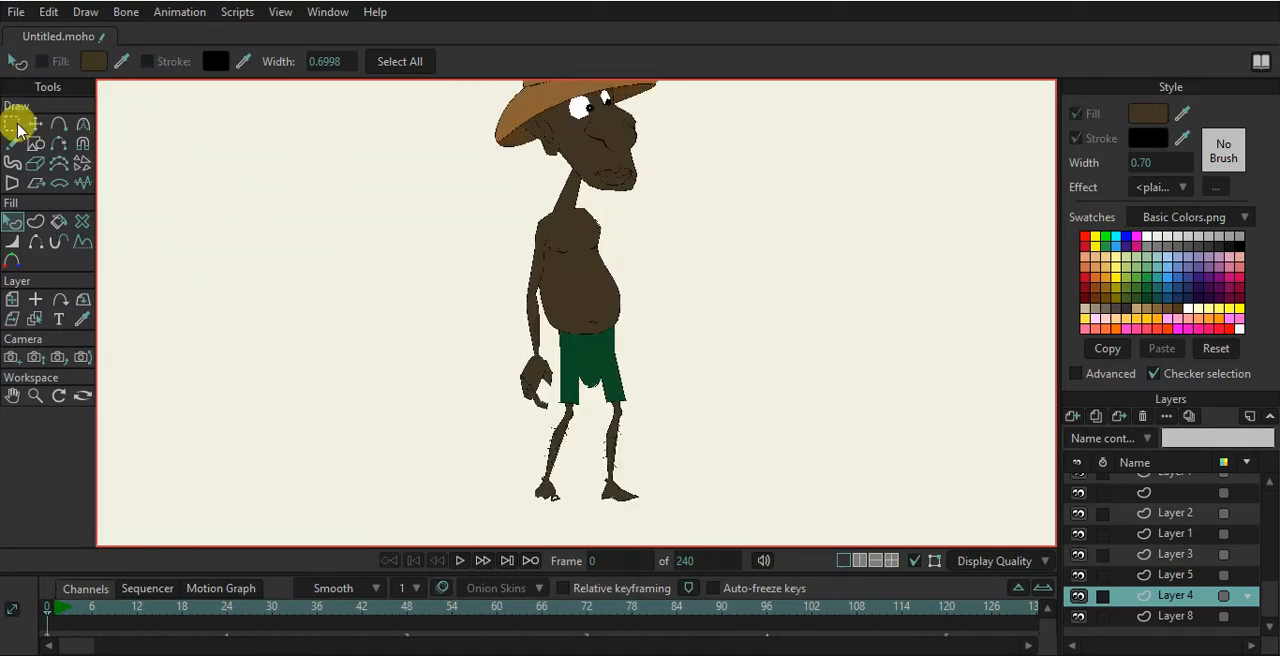
click(35, 123)
scroll(571, 294, up, 2)
ctrl+alt+click(522, 282)
click(1095, 415)
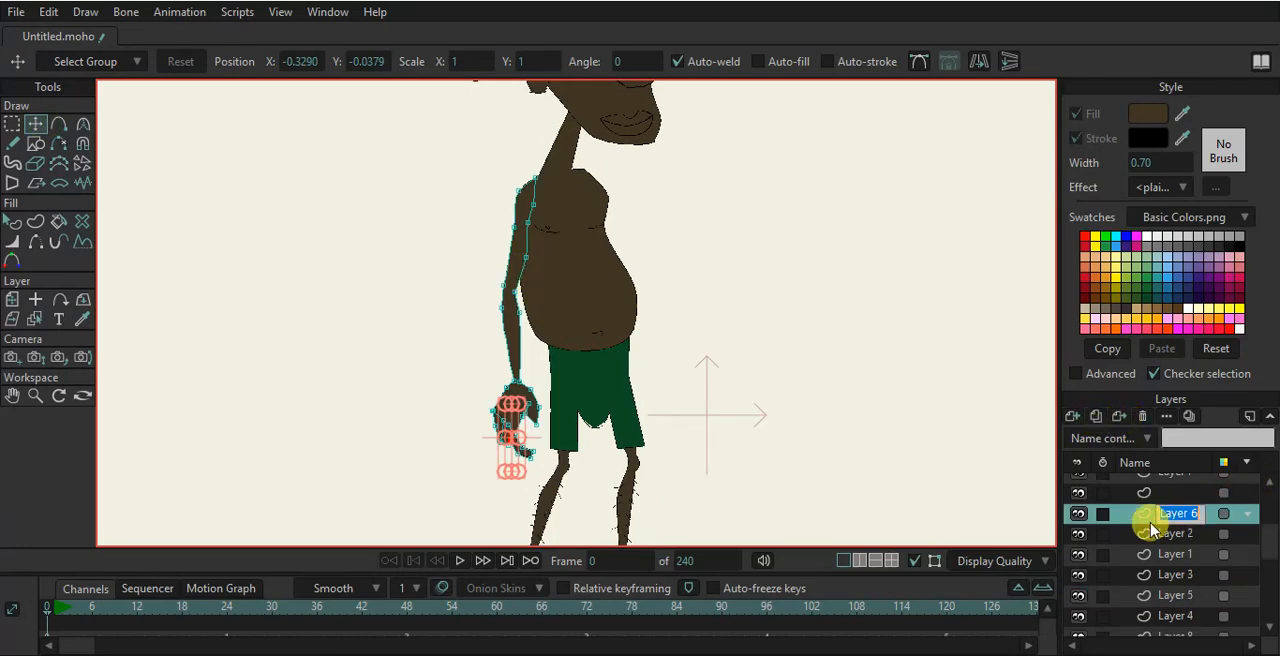
key(Return)
- Rotate the arm layer about 23° so the front arm swings forward
click(13, 300)
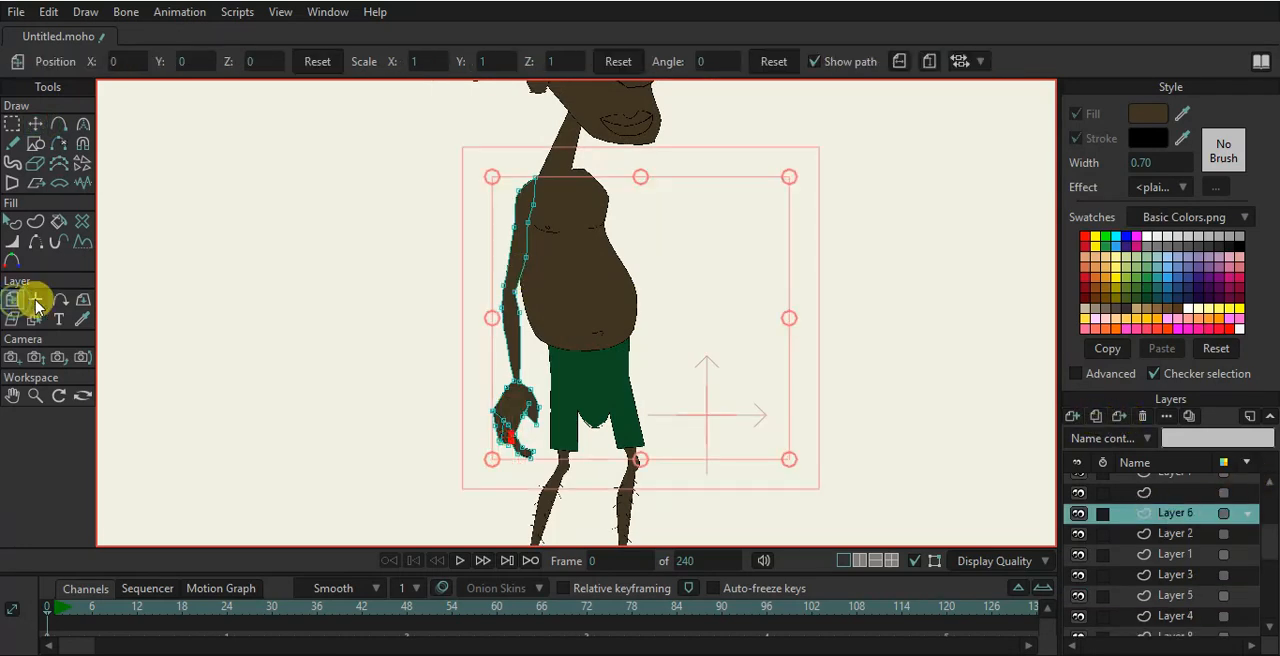
click(35, 299)
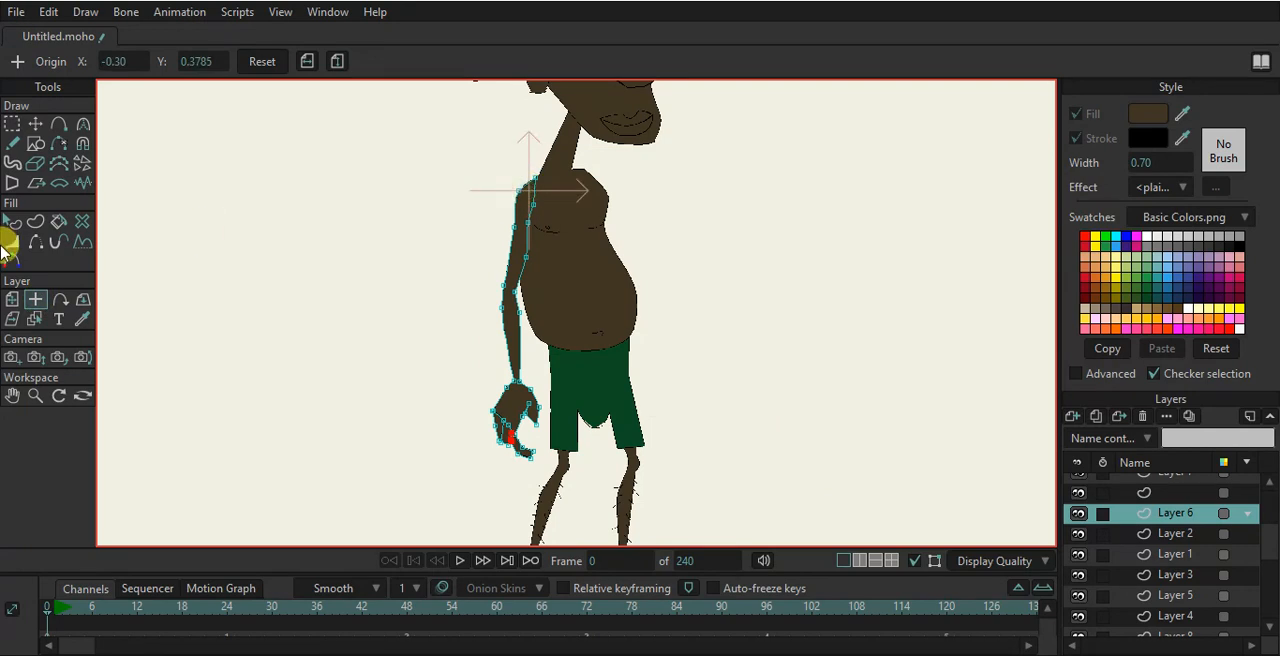
click(13, 299)
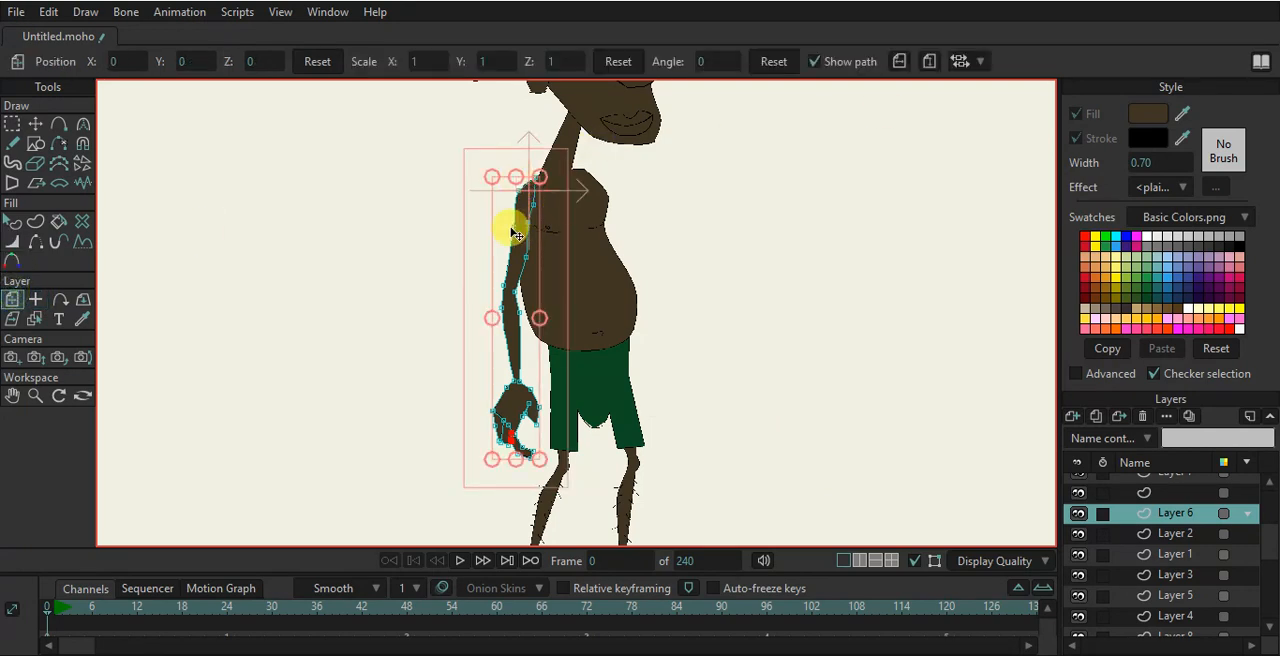
click(901, 61)
drag(524, 288, 678, 316)
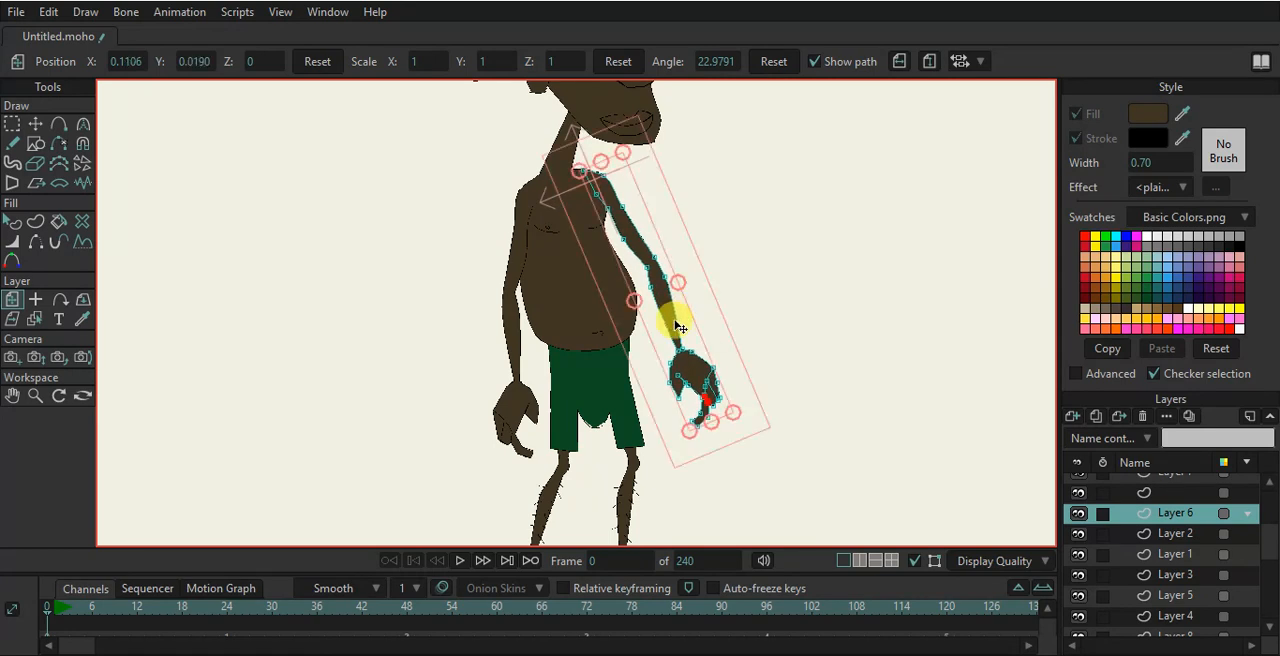
drag(706, 368, 699, 366)
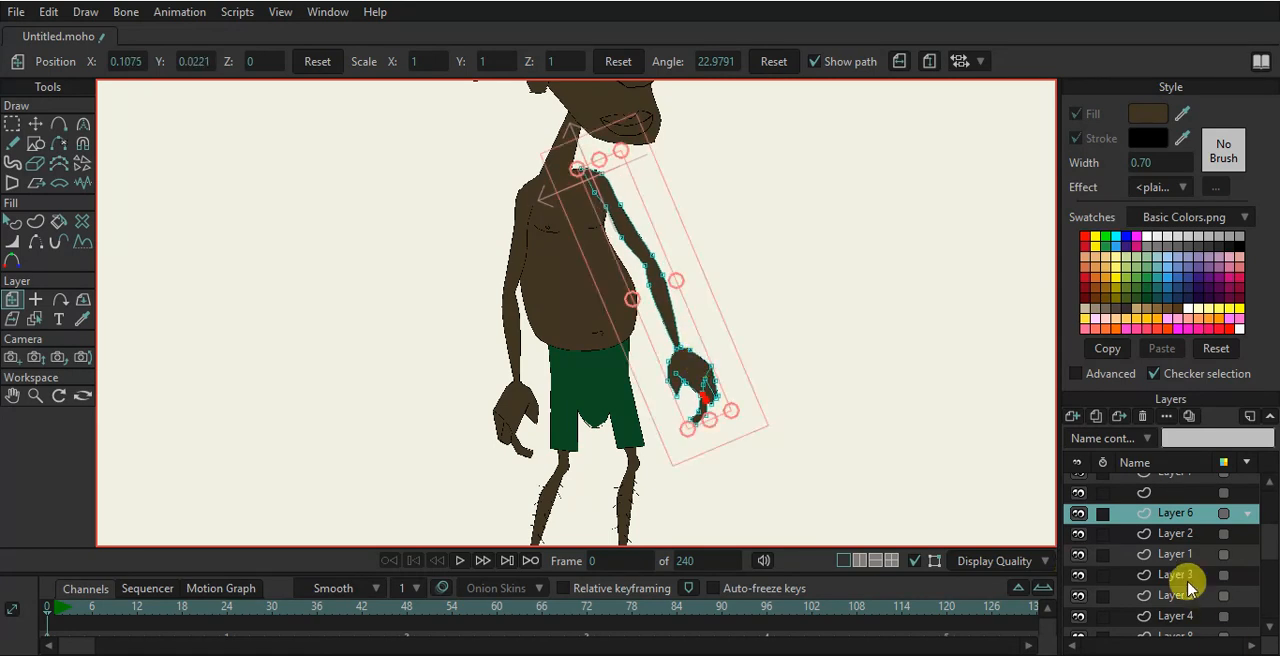
- Reorder the arm layer below Layer 4 in the layer stack
drag(1175, 525, 1177, 597)
scroll(872, 427, down, 5)
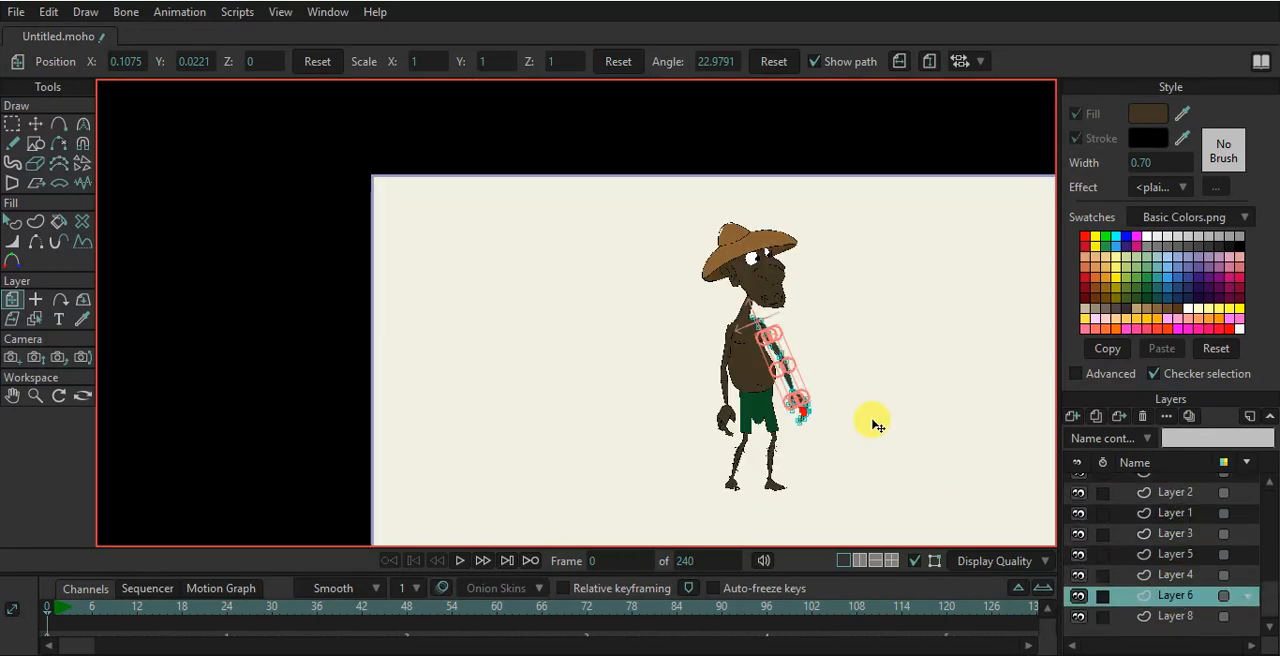
scroll(872, 424, up, 6)
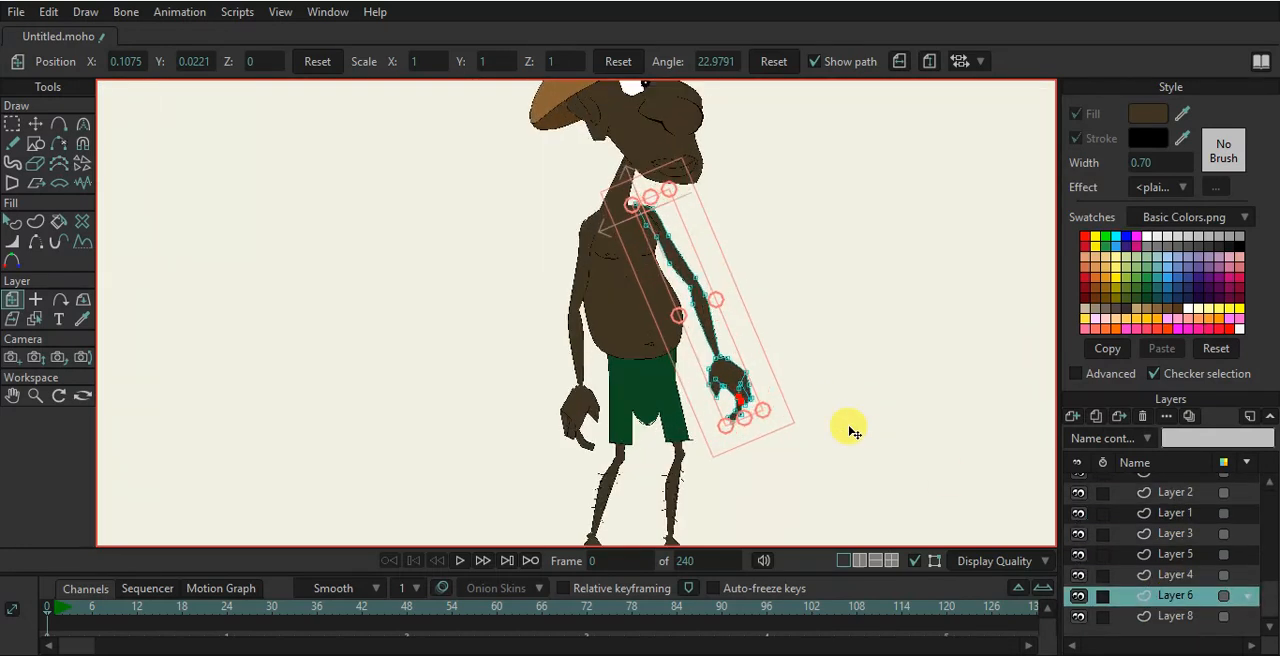
scroll(1190, 512, up, 1)
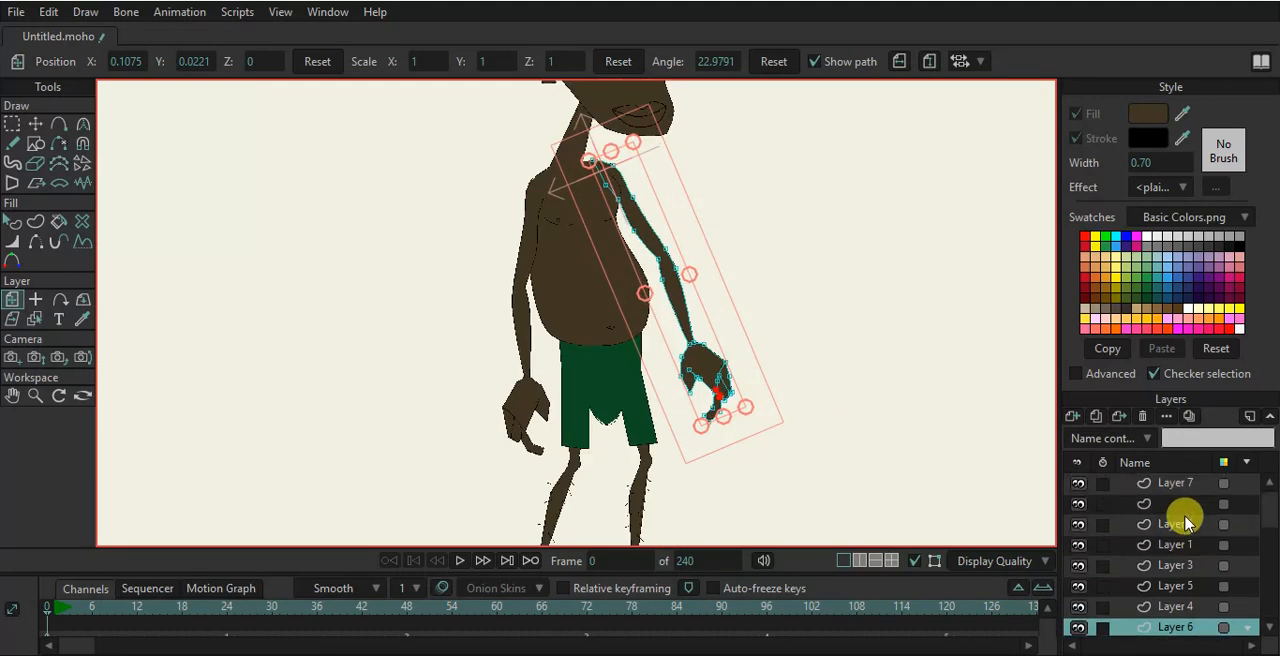
- Add a new vector layer above Layer 7
click(1178, 488)
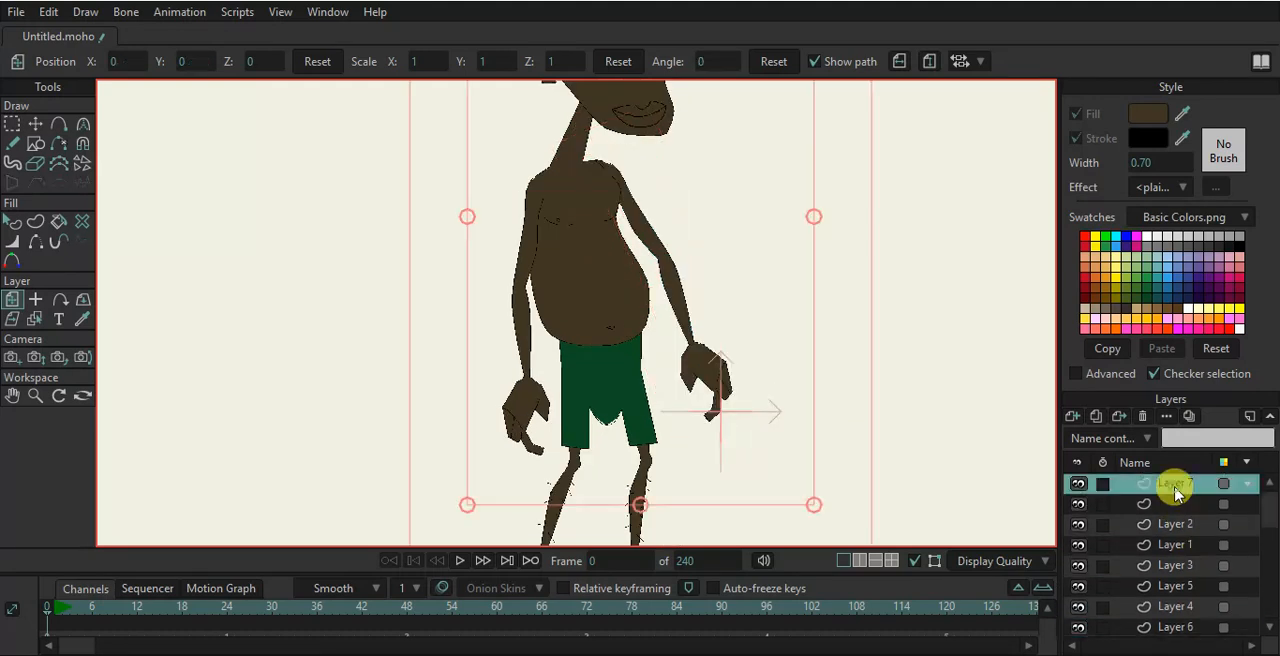
click(1074, 424)
click(1100, 443)
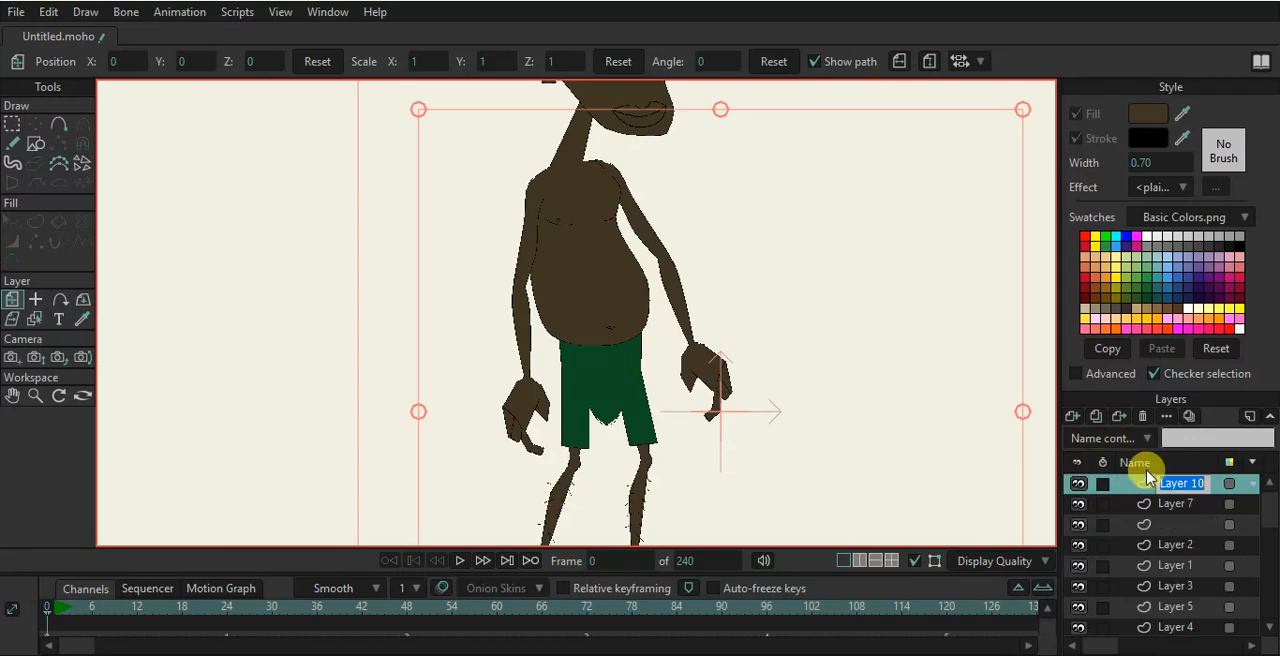
- Draw a wide triangle across the lower body and fill it with grey
click(36, 145)
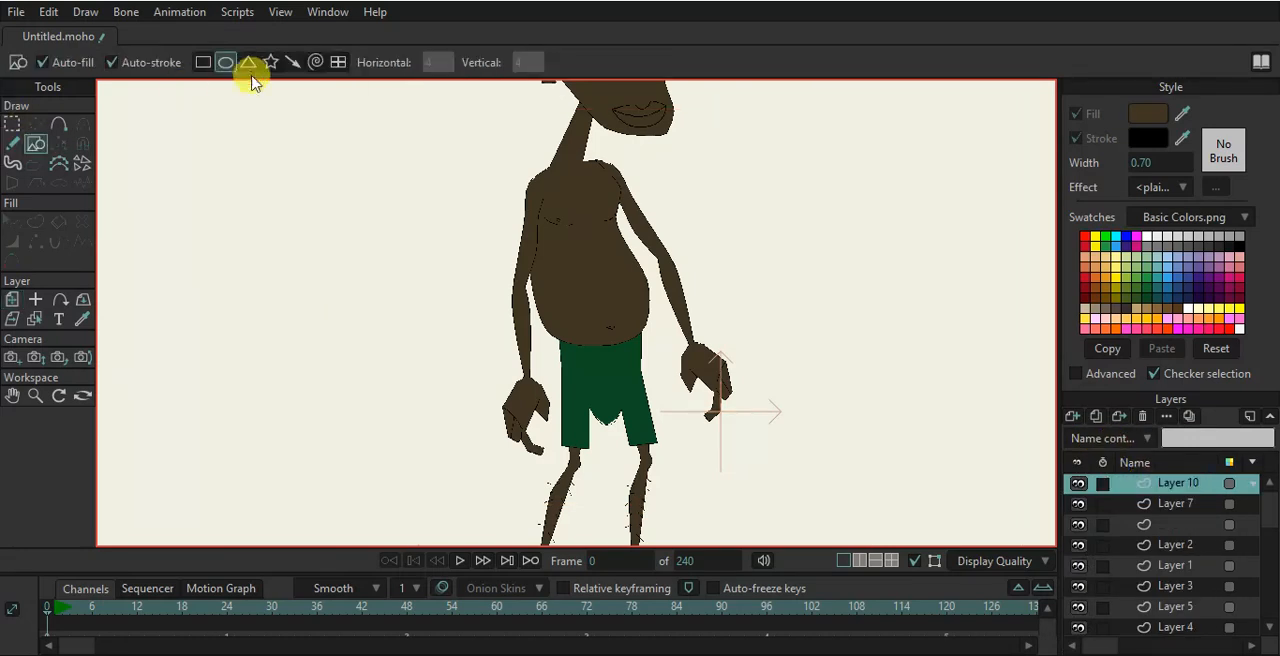
drag(609, 420, 750, 470)
click(12, 222)
click(657, 452)
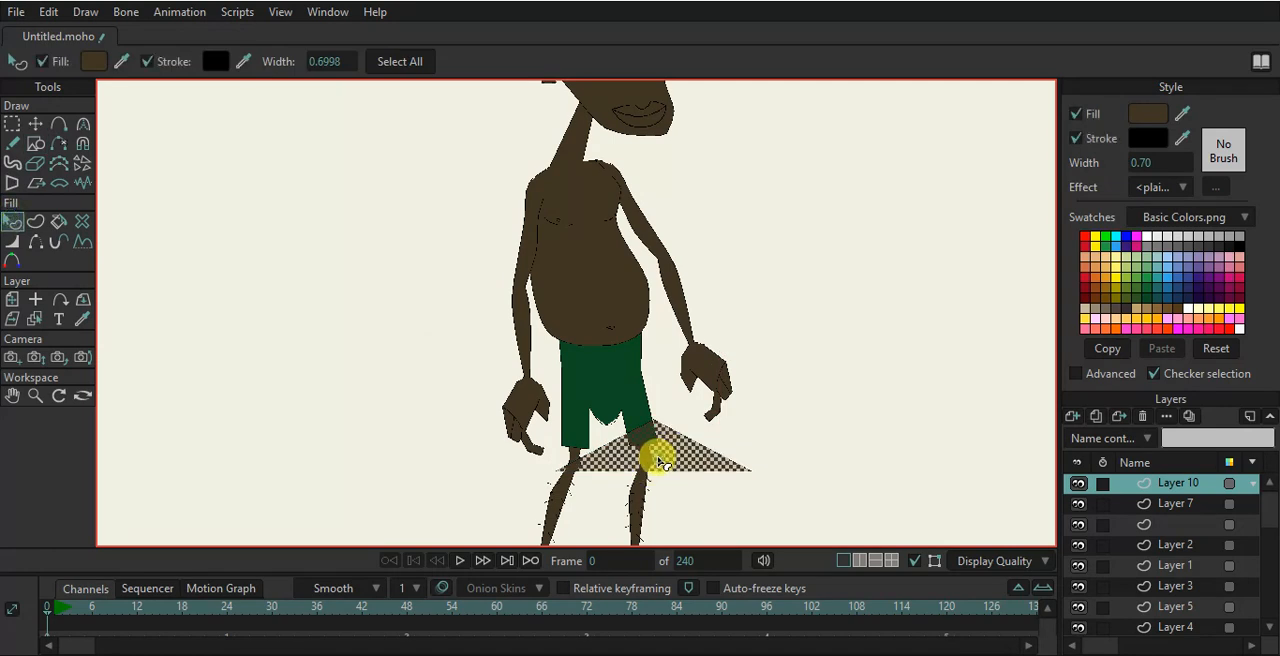
click(1162, 248)
click(920, 403)
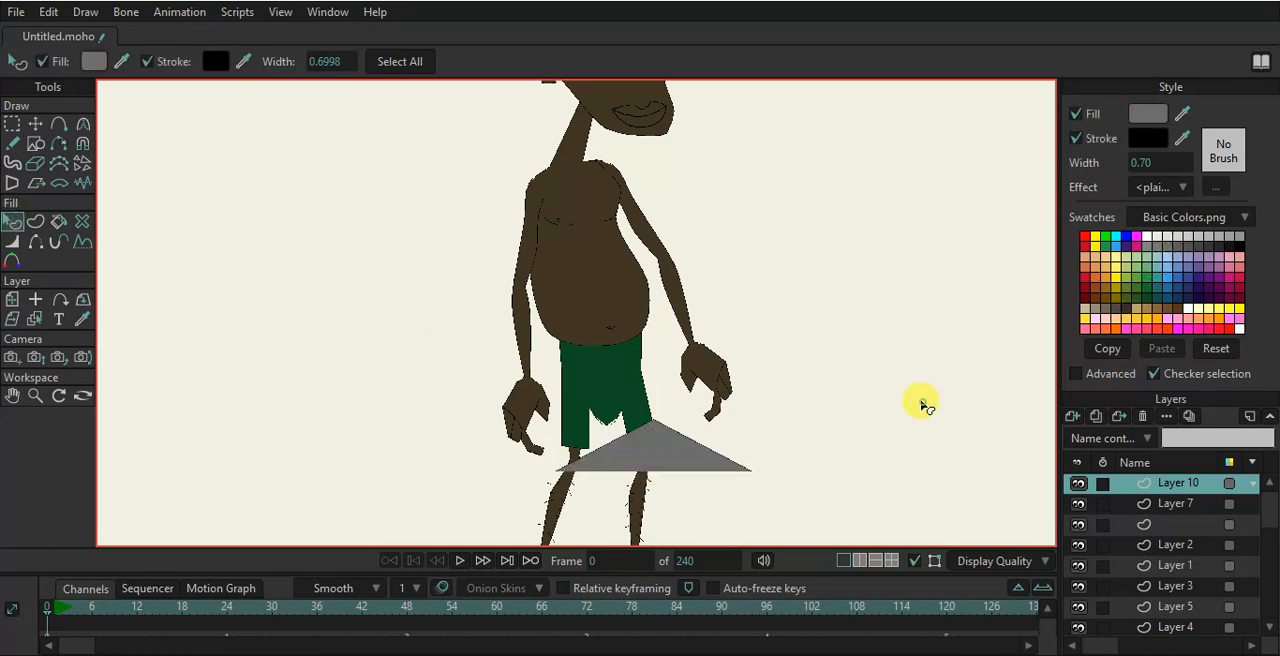
- Move the triangle's corners into a long blade gripped by the hand and reaching down to the leg
scroll(606, 417, up, 2)
click(36, 127)
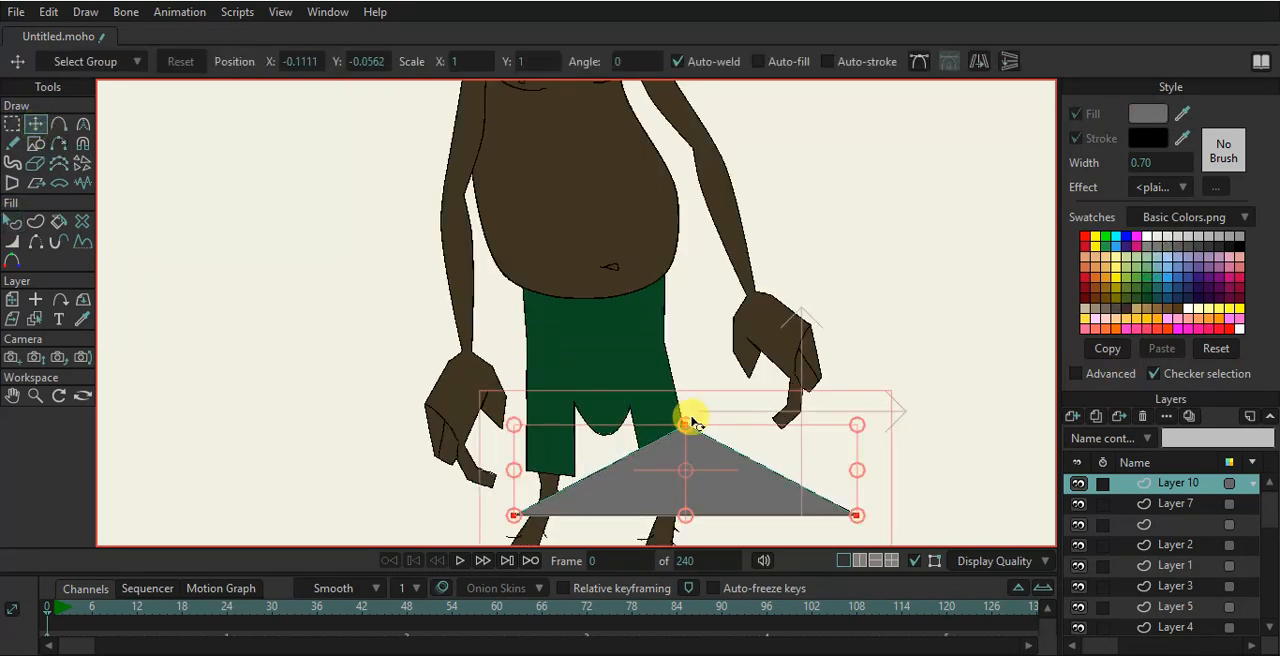
drag(687, 428, 486, 418)
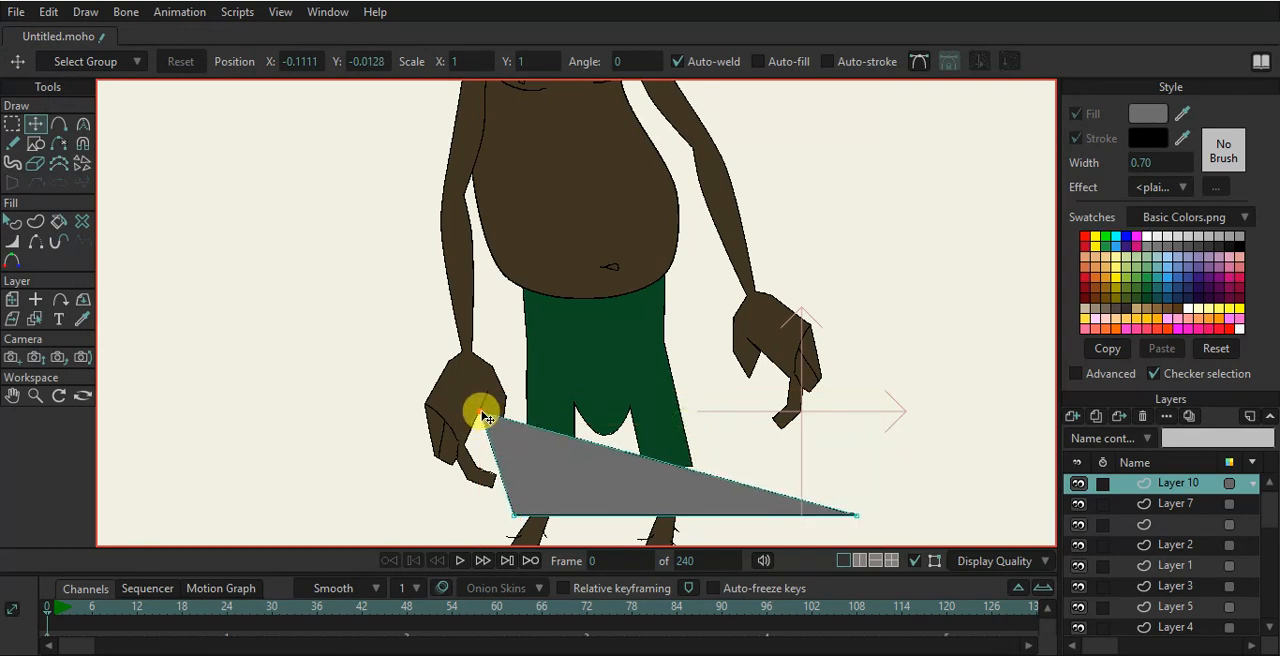
drag(513, 516, 500, 472)
scroll(500, 485, up, 2)
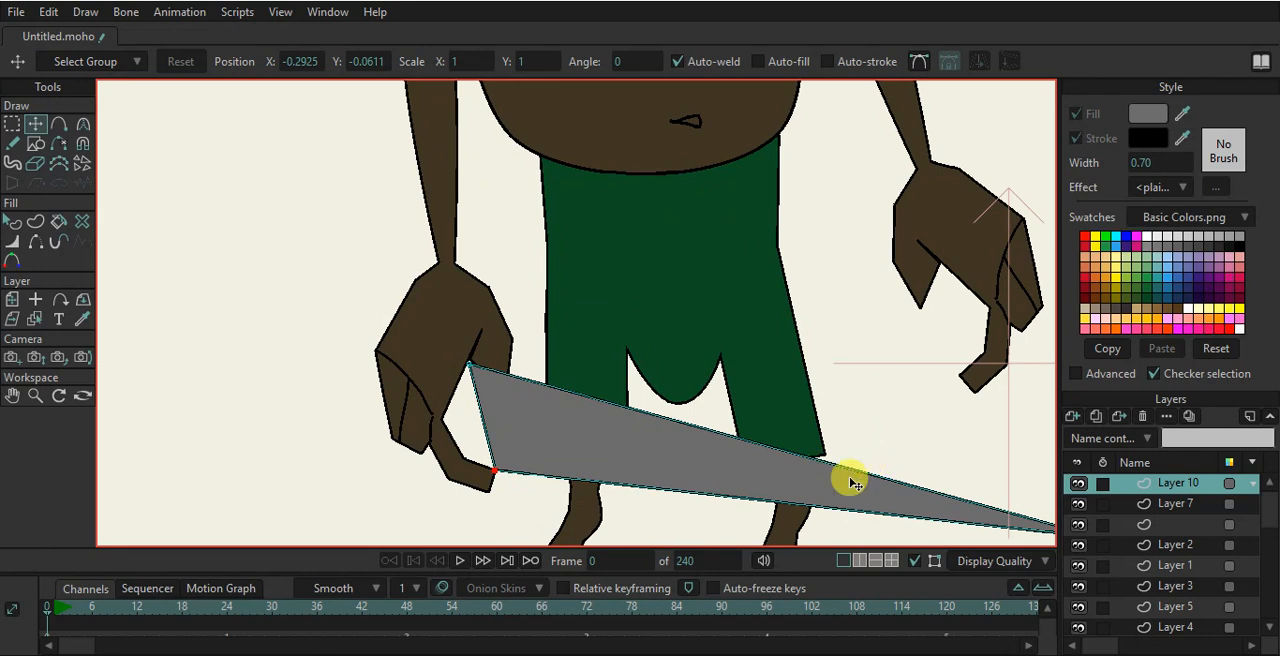
drag(1006, 436, 658, 505)
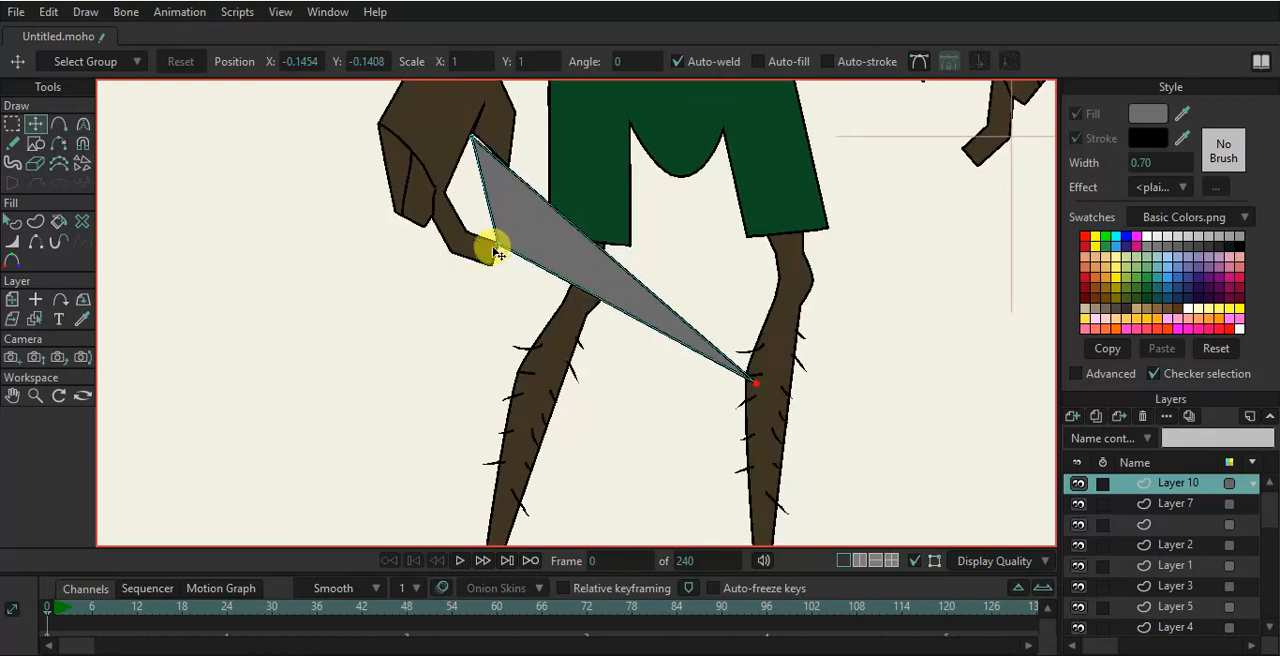
scroll(500, 242, up, 2)
key(a)
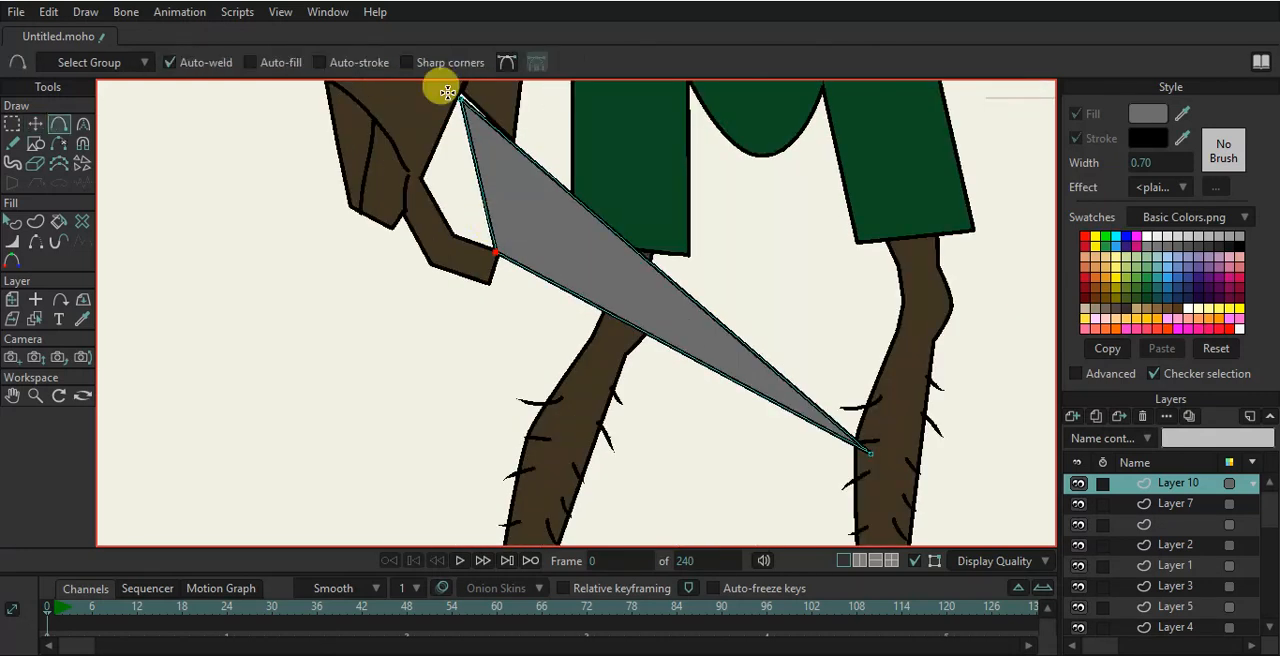
- Add extra corner points to the blade where it meets the hand to refine its grip shape
drag(486, 208, 425, 176)
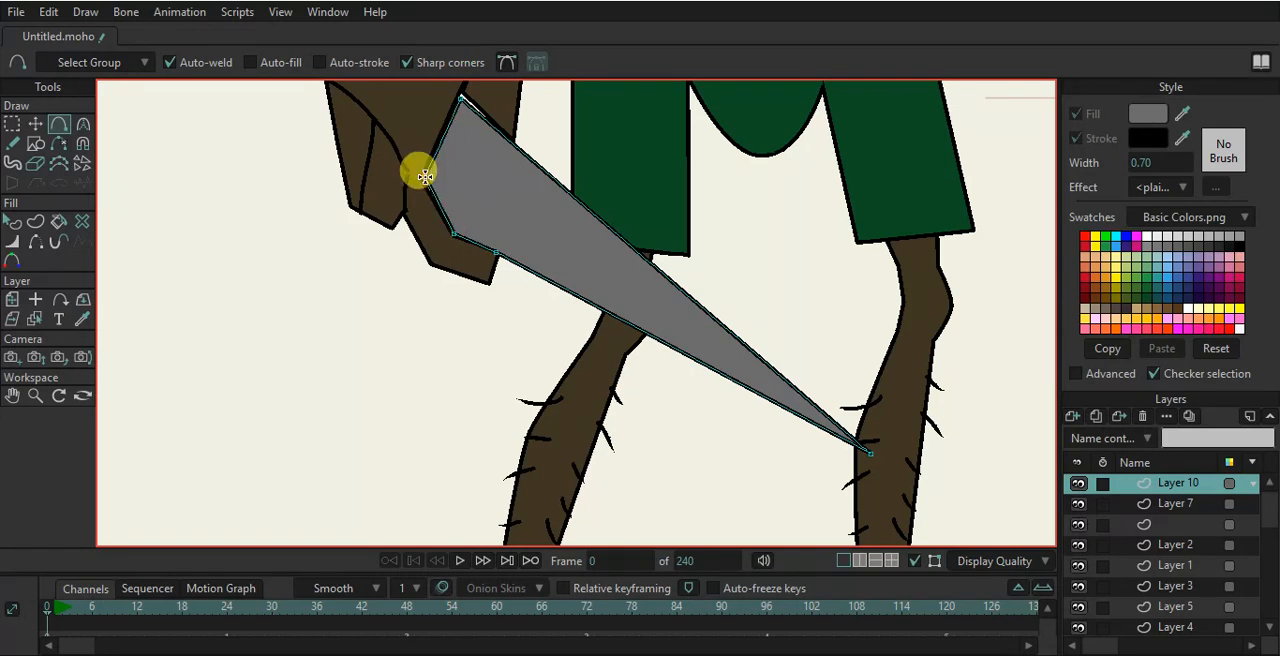
click(35, 123)
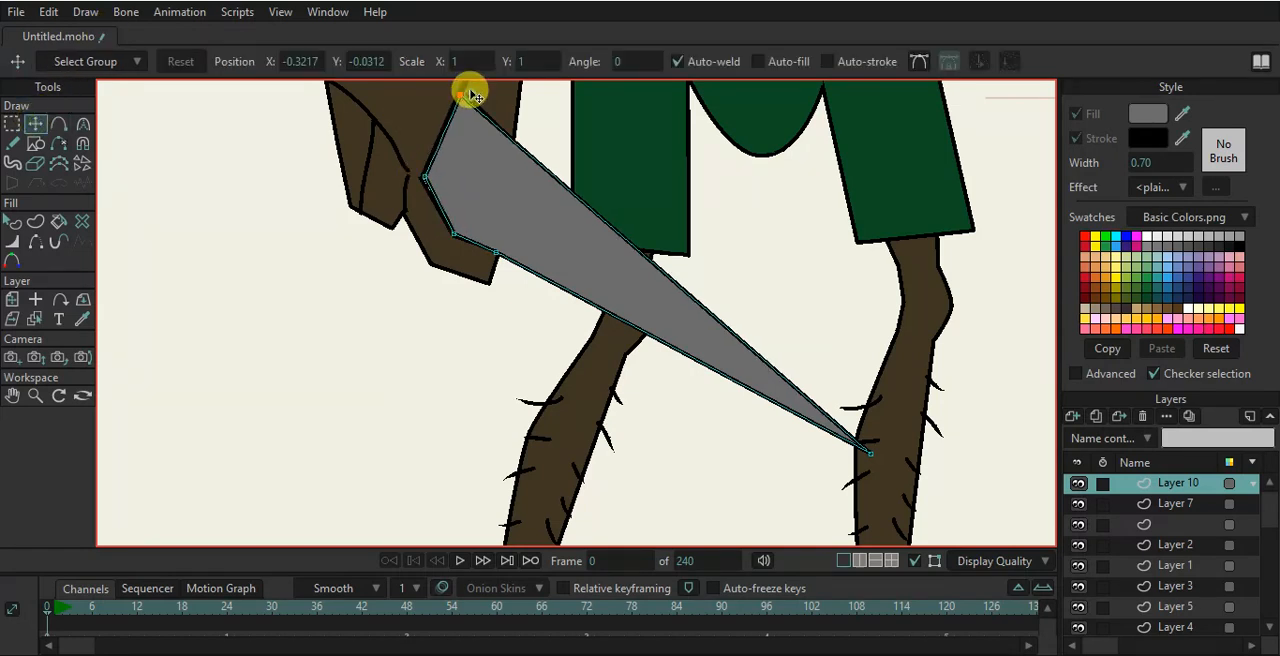
key(c)
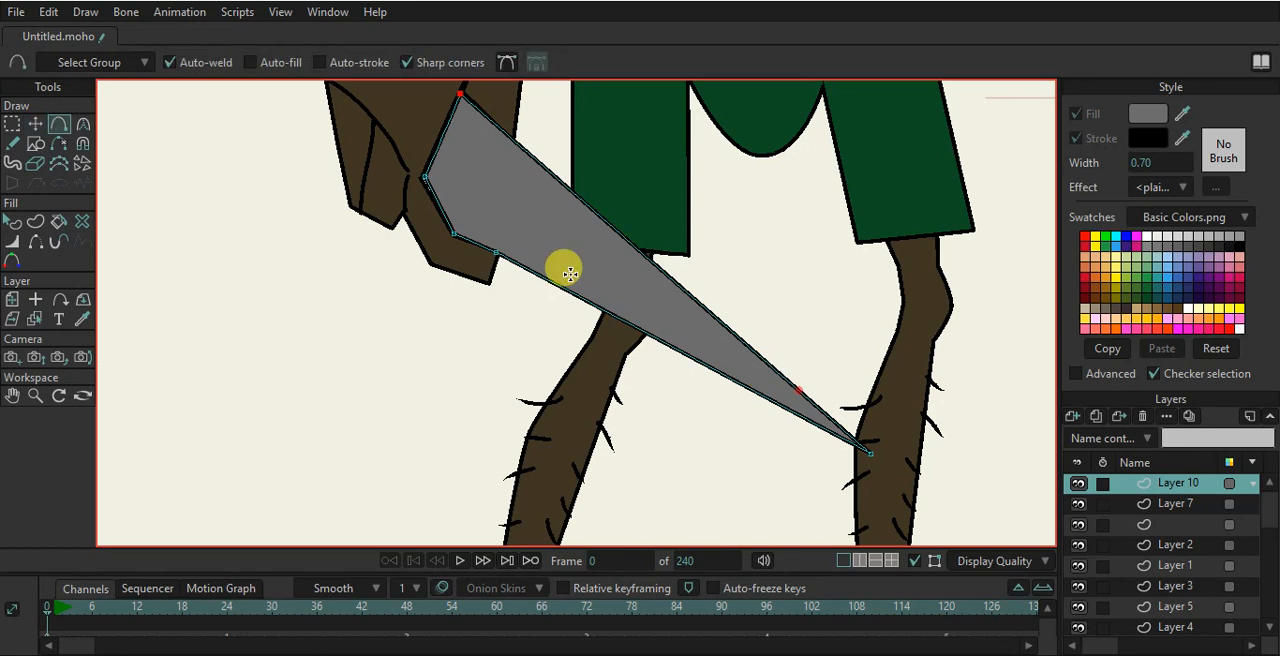
scroll(356, 243, down, 3)
drag(459, 205, 545, 280)
scroll(522, 258, up, 2)
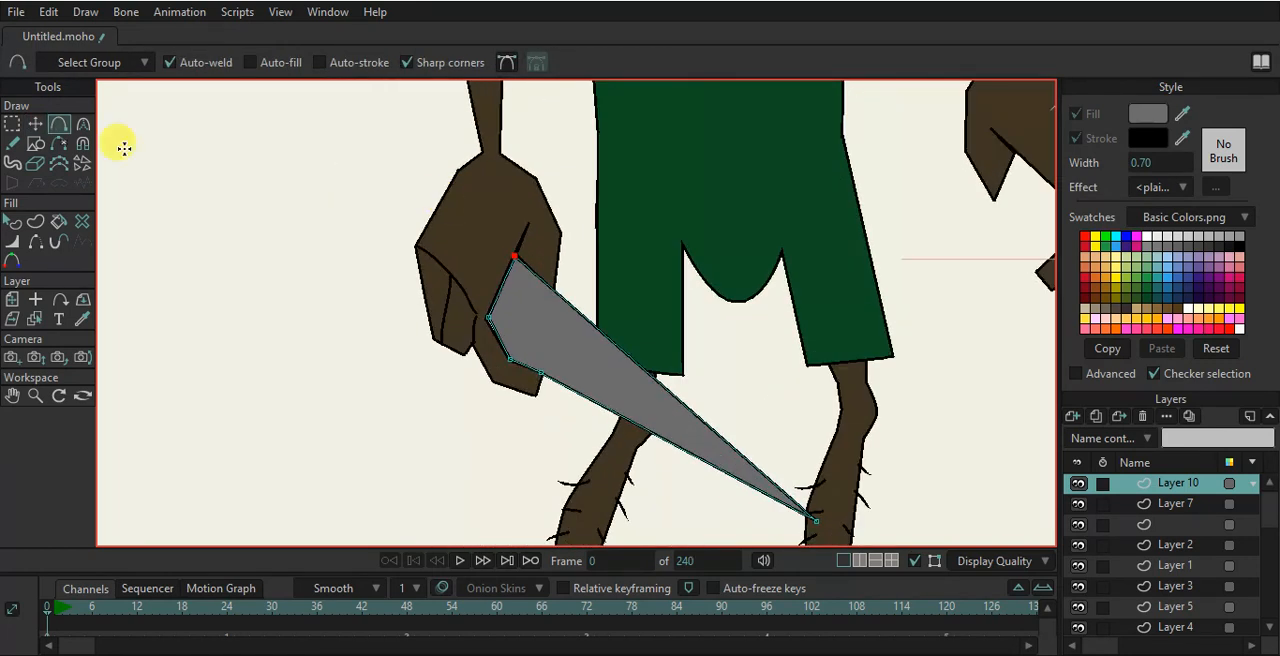
- Draw a rectangle behind the hand and move its corners into a handle sticking out above the fist
click(33, 142)
click(203, 66)
drag(376, 186, 416, 295)
click(35, 123)
scroll(440, 278, up, 3)
drag(477, 163, 456, 174)
drag(360, 140, 411, 95)
drag(351, 272, 286, 163)
drag(321, 207, 358, 220)
drag(388, 95, 380, 91)
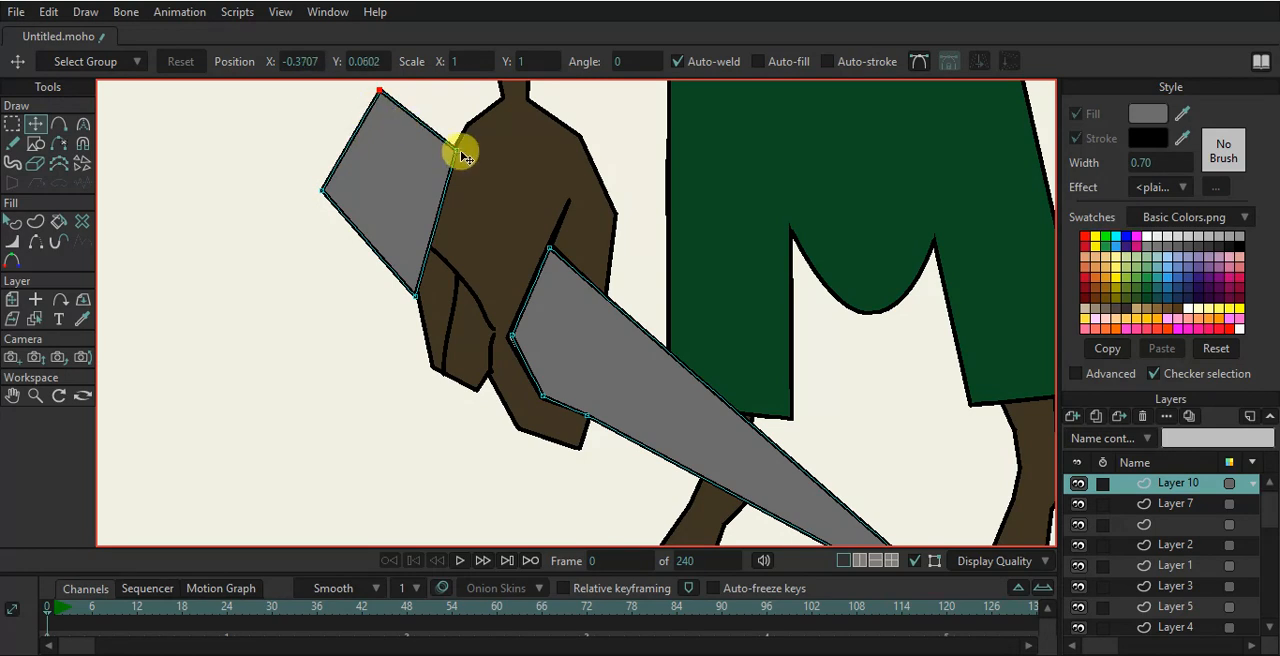
- Add a point on the handle's inner edge, then fill the handle with black
click(416, 295)
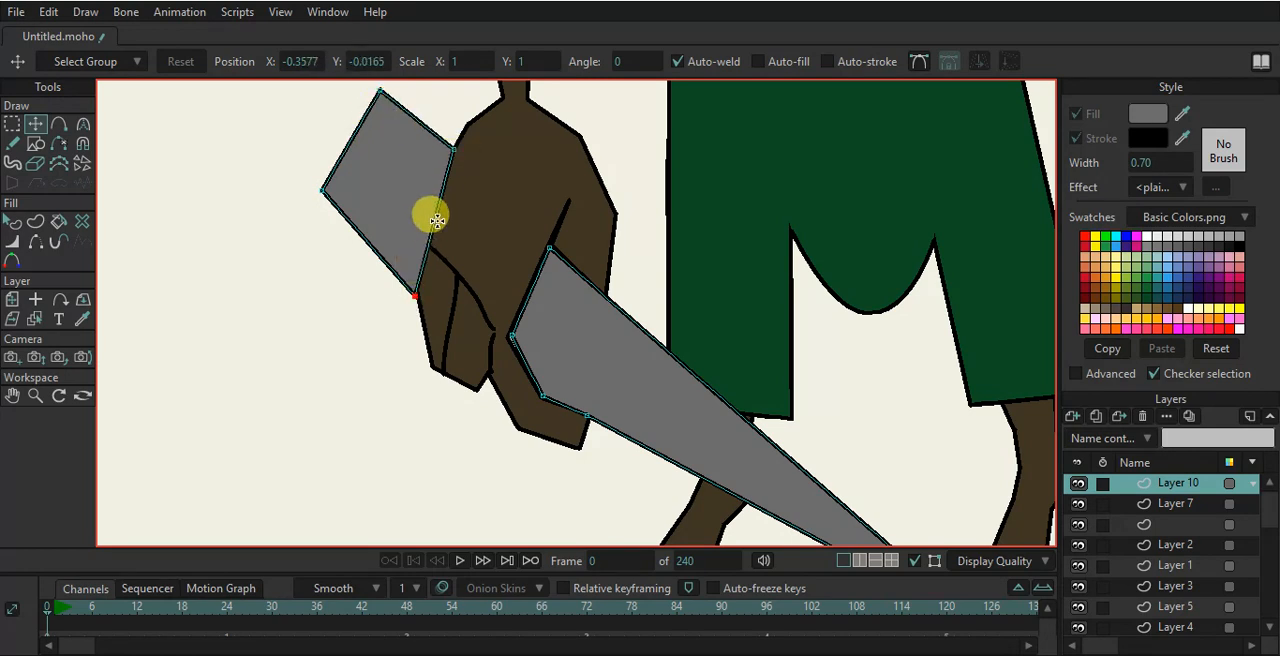
key(a)
drag(450, 189, 405, 232)
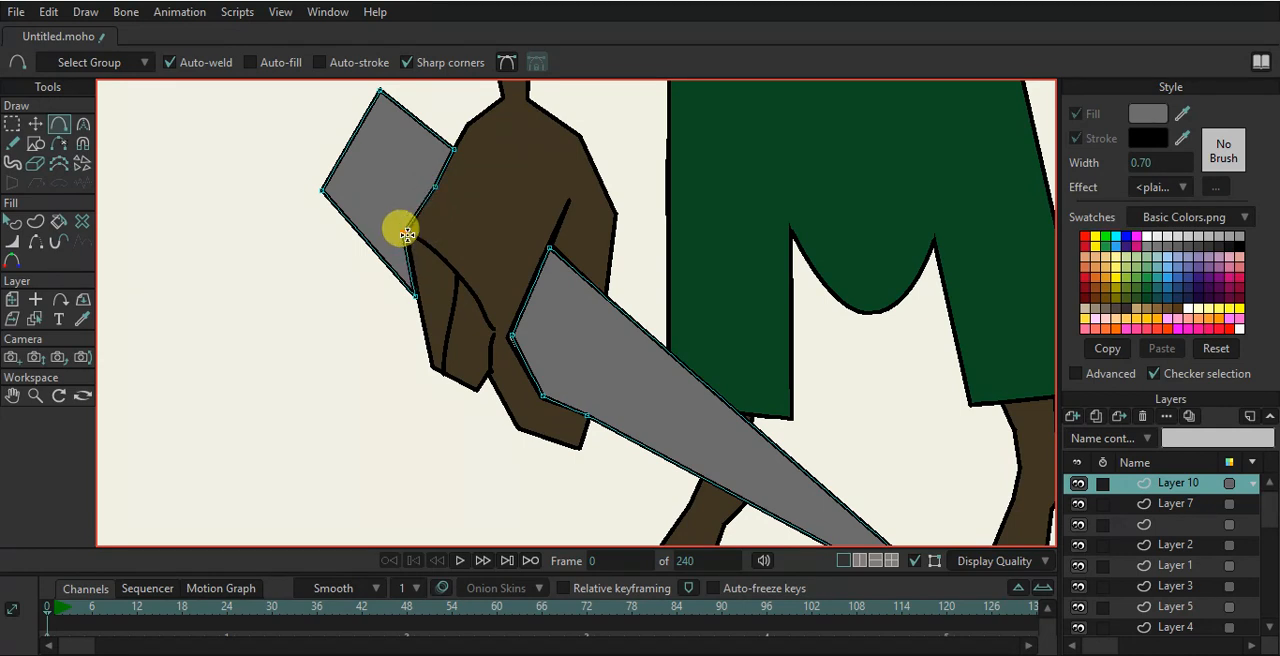
click(12, 222)
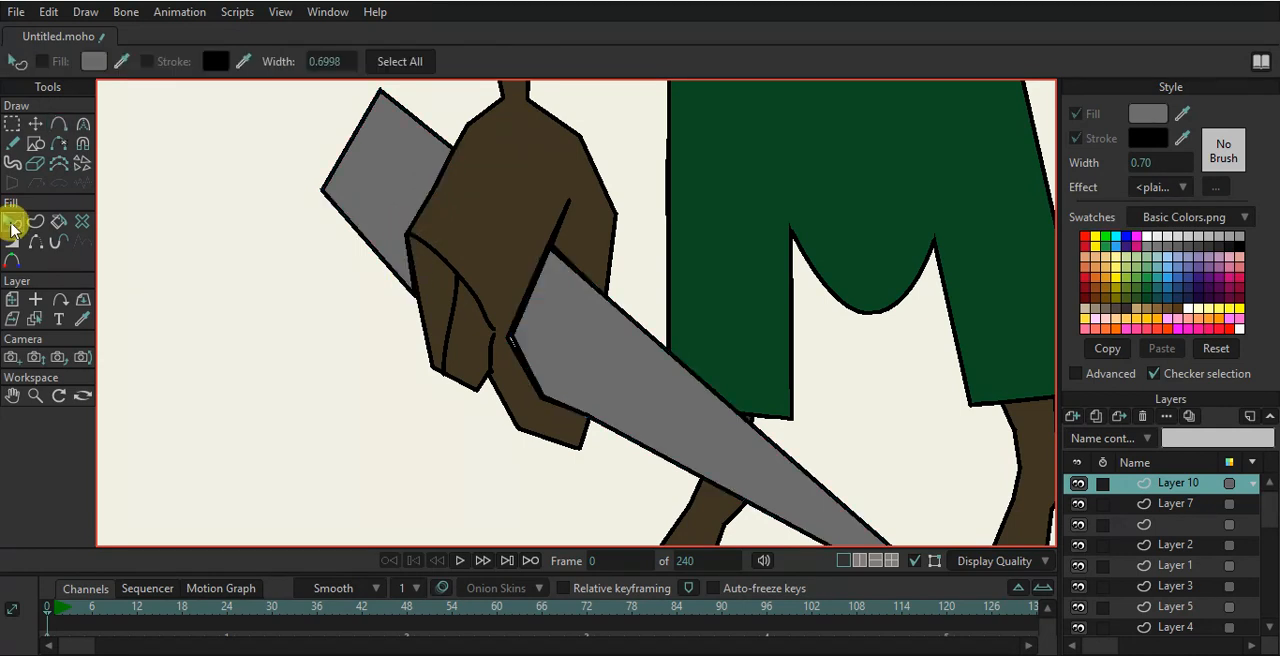
click(405, 192)
scroll(428, 209, down, 2)
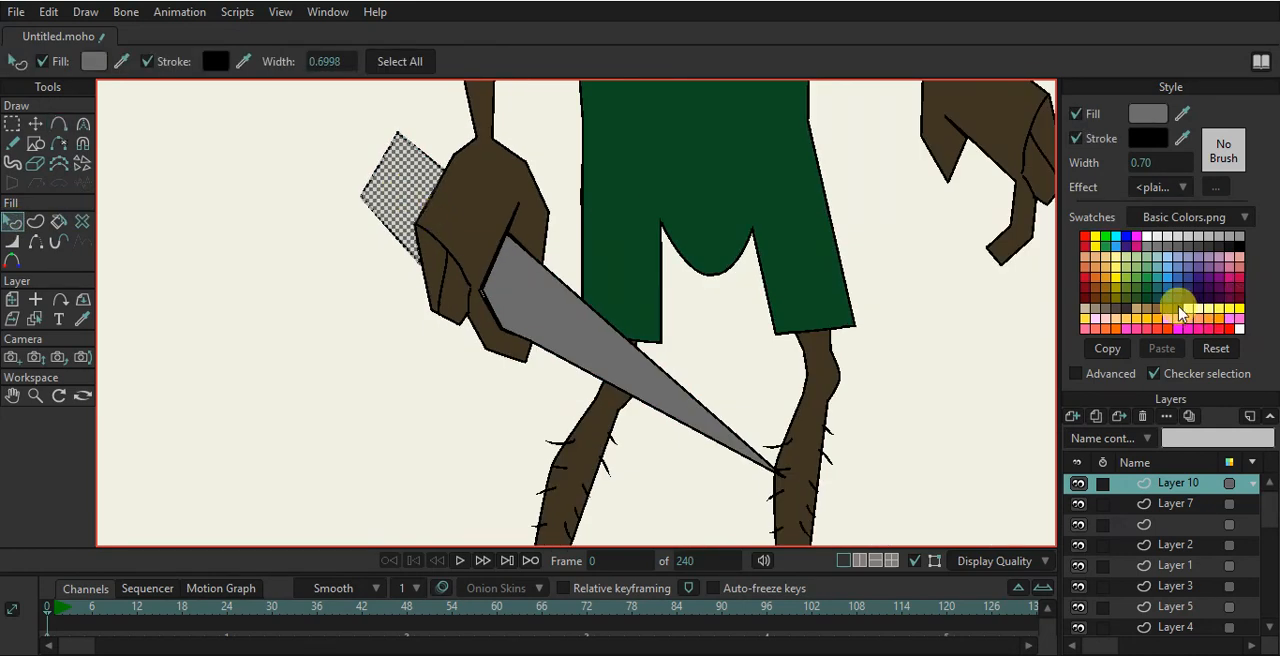
click(1183, 310)
scroll(851, 297, down, 2)
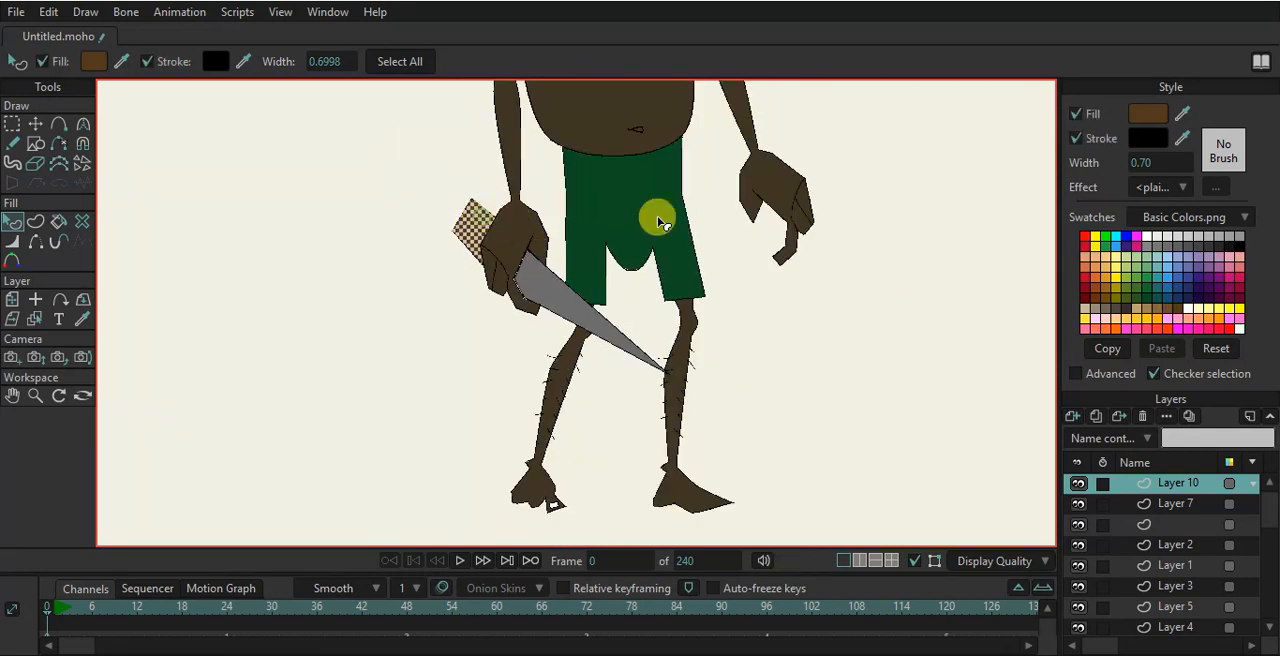
click(820, 243)
- Select the head layer and draw a triangle under the chin as the start of a beard
scroll(620, 283, down, 2)
scroll(611, 277, down, 2)
scroll(663, 309, up, 2)
scroll(731, 286, down, 2)
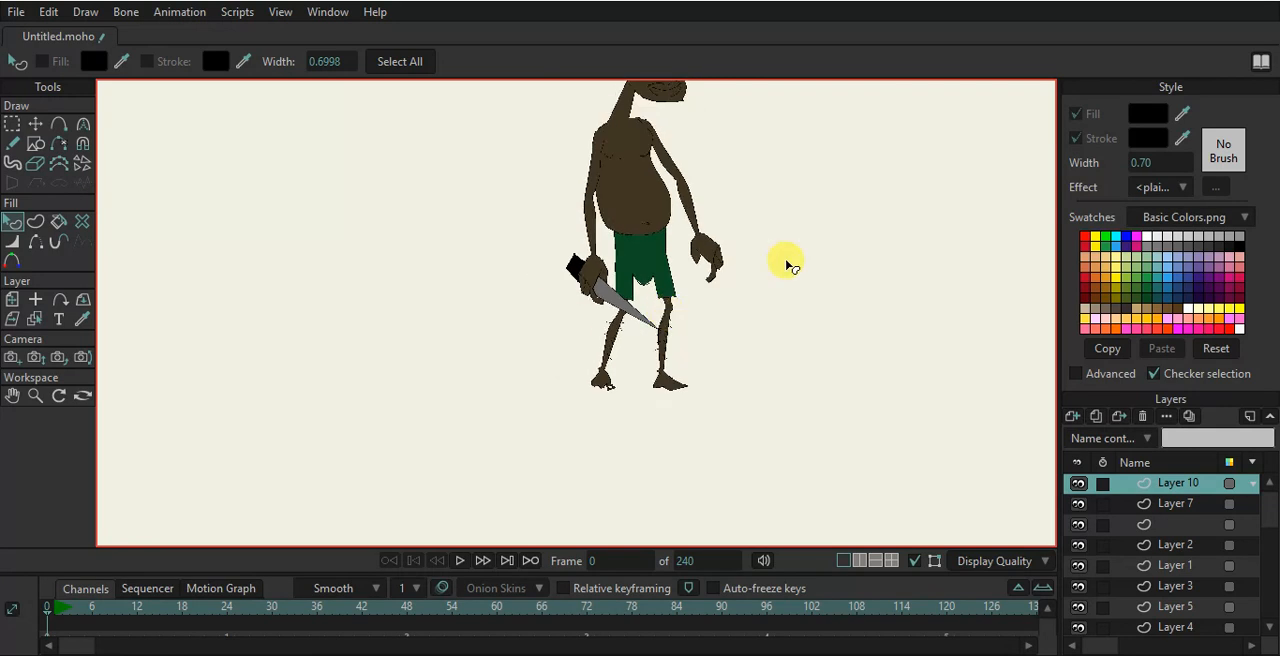
scroll(795, 235, up, 1)
scroll(799, 240, down, 1)
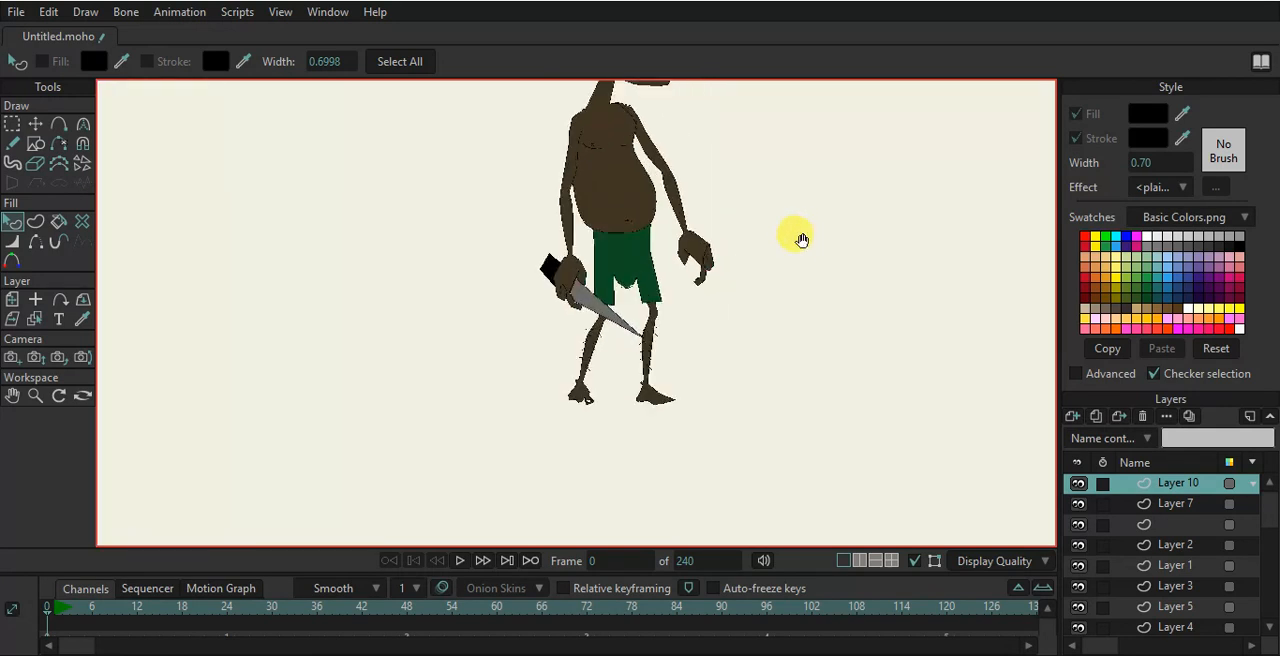
drag(801, 240, 729, 337)
scroll(653, 265, down, 1)
scroll(590, 160, up, 3)
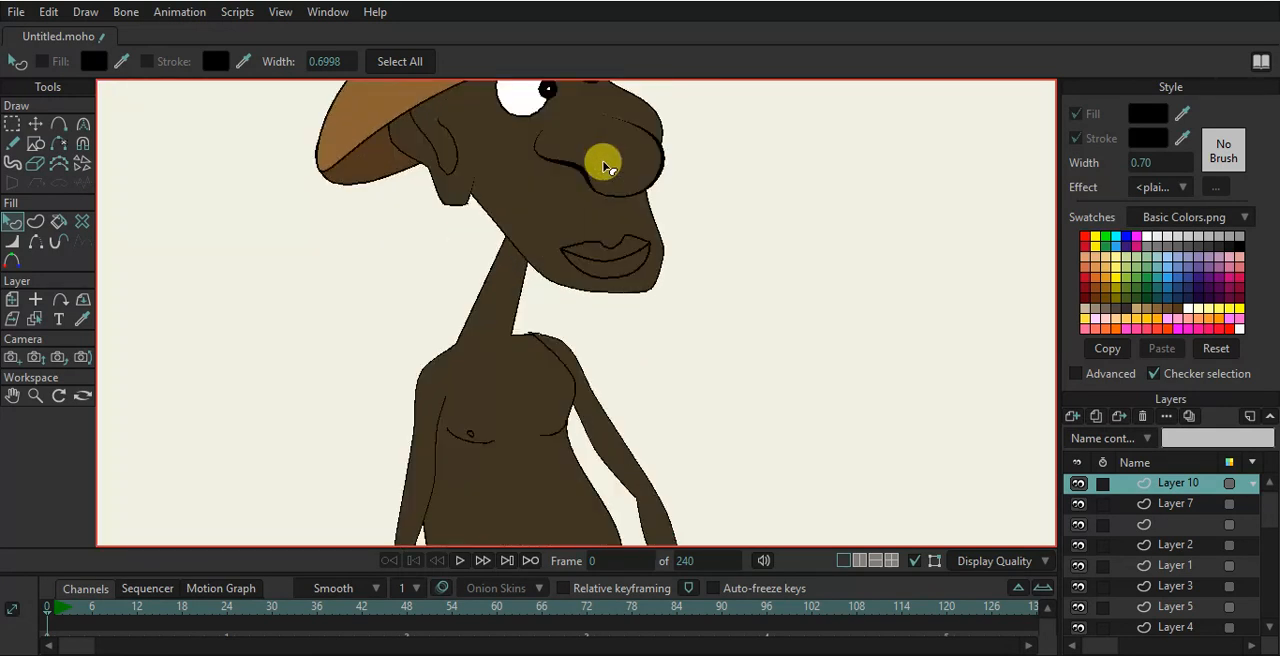
ctrl+alt+click(531, 277)
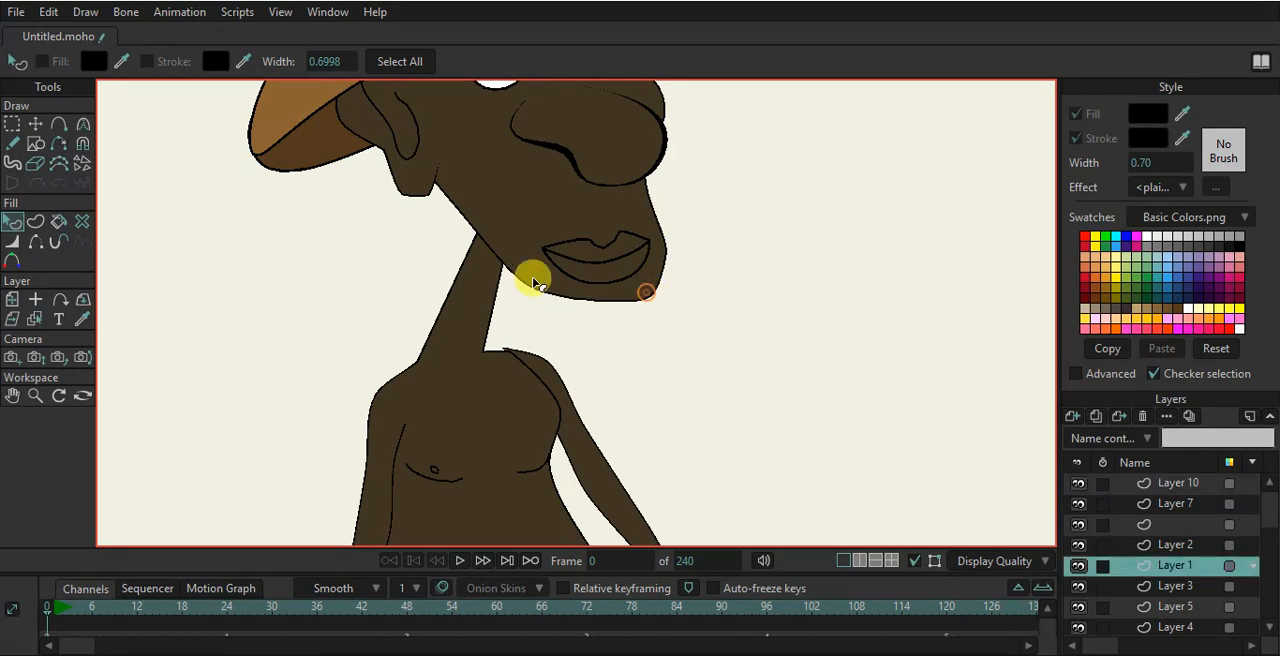
click(35, 123)
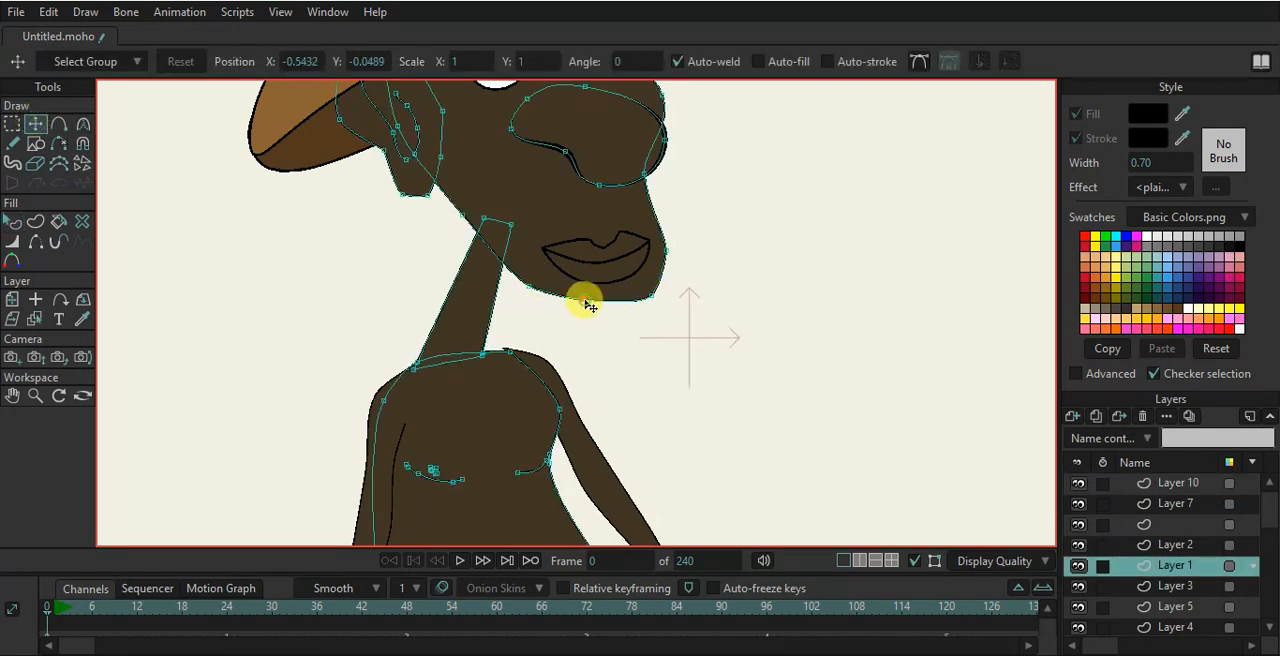
drag(586, 302, 575, 318)
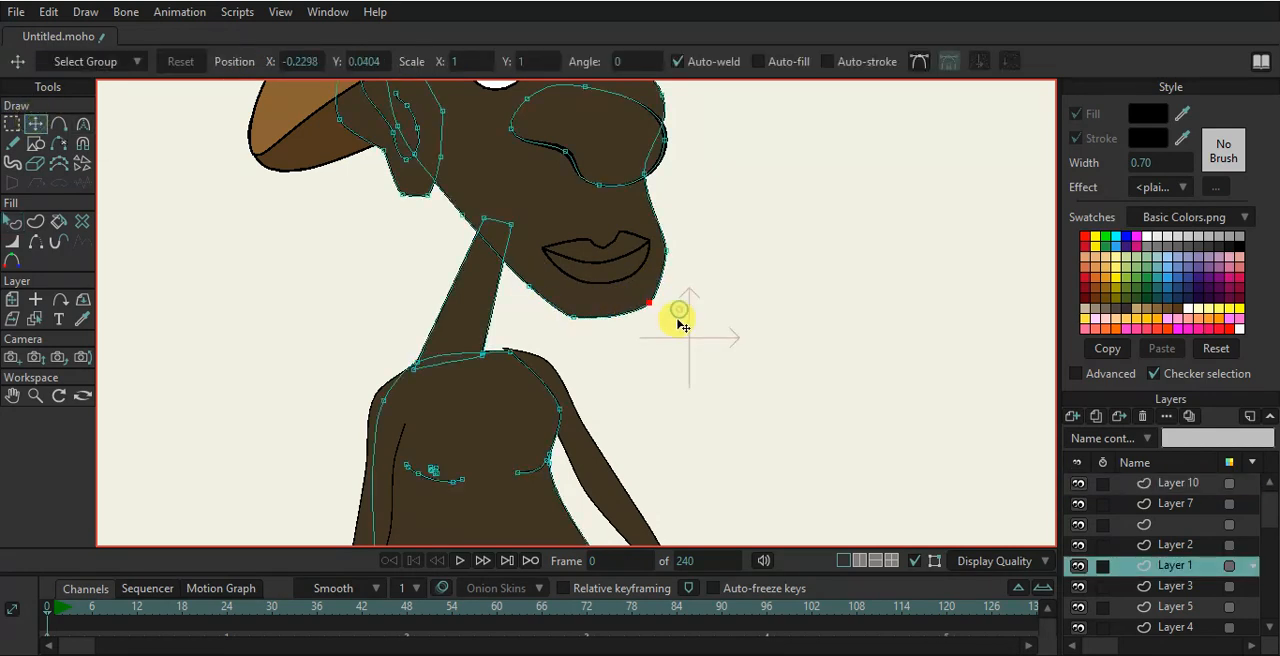
click(40, 143)
click(248, 62)
drag(565, 297, 737, 354)
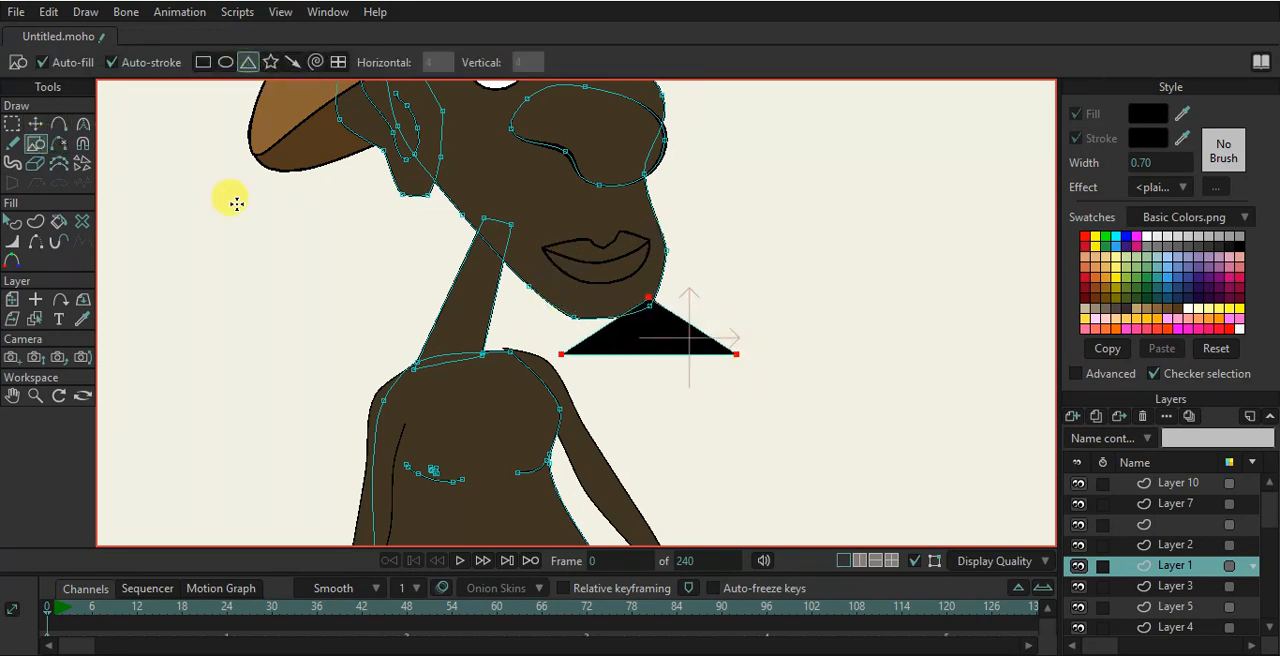
- Move the triangle's corners so it sits under the jaw and tapers to a point
click(55, 123)
click(47, 123)
drag(562, 354, 558, 305)
drag(718, 352, 619, 351)
drag(660, 304, 676, 282)
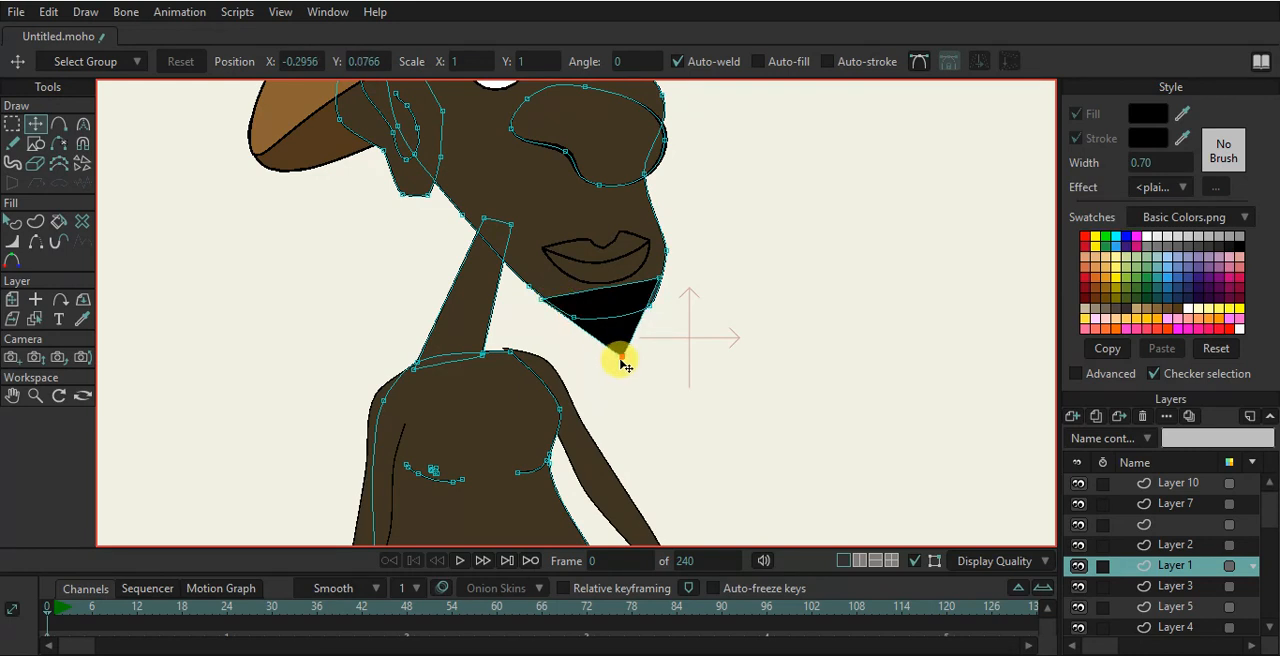
- Curve and add points to the beard's edges to round it into a full chin beard
key(c)
drag(758, 371, 918, 349)
scroll(695, 320, up, 6)
key(a)
drag(565, 306, 550, 322)
key(c)
drag(786, 326, 731, 340)
click(35, 123)
click(367, 302)
drag(648, 280, 672, 253)
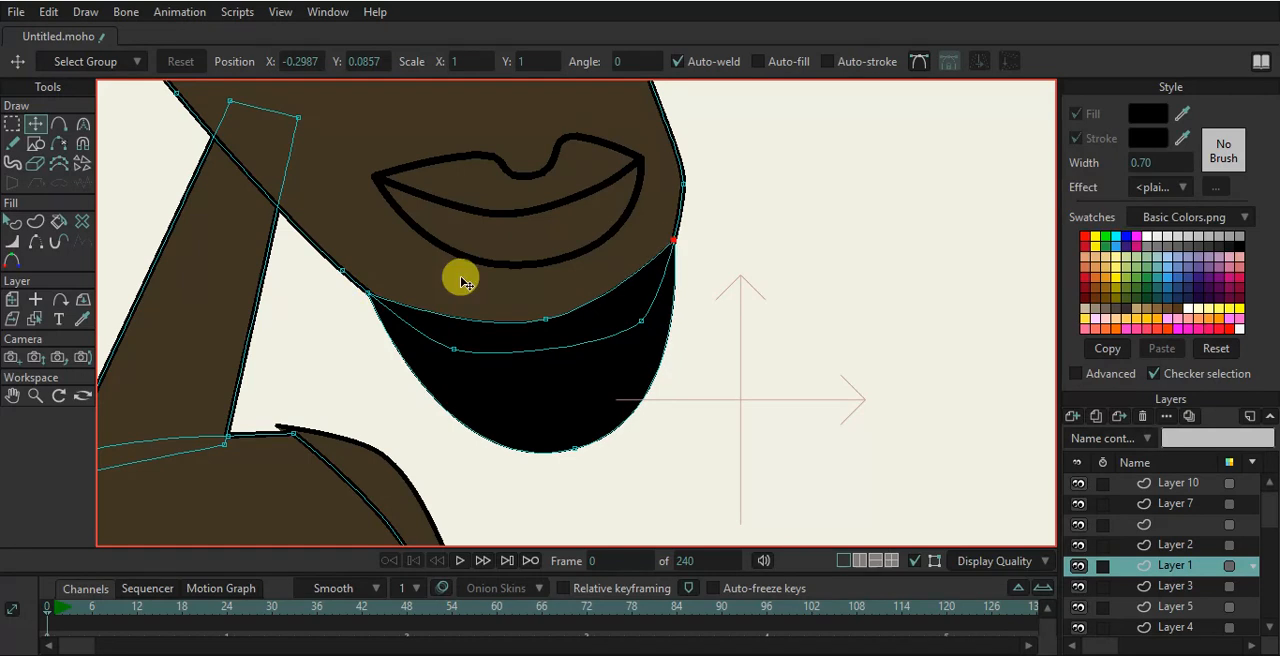
- Draw a thin black ellipse above the lips for the moustache
click(35, 143)
click(225, 62)
scroll(345, 162, down, 1)
scroll(345, 162, down, 1)
drag(366, 176, 498, 196)
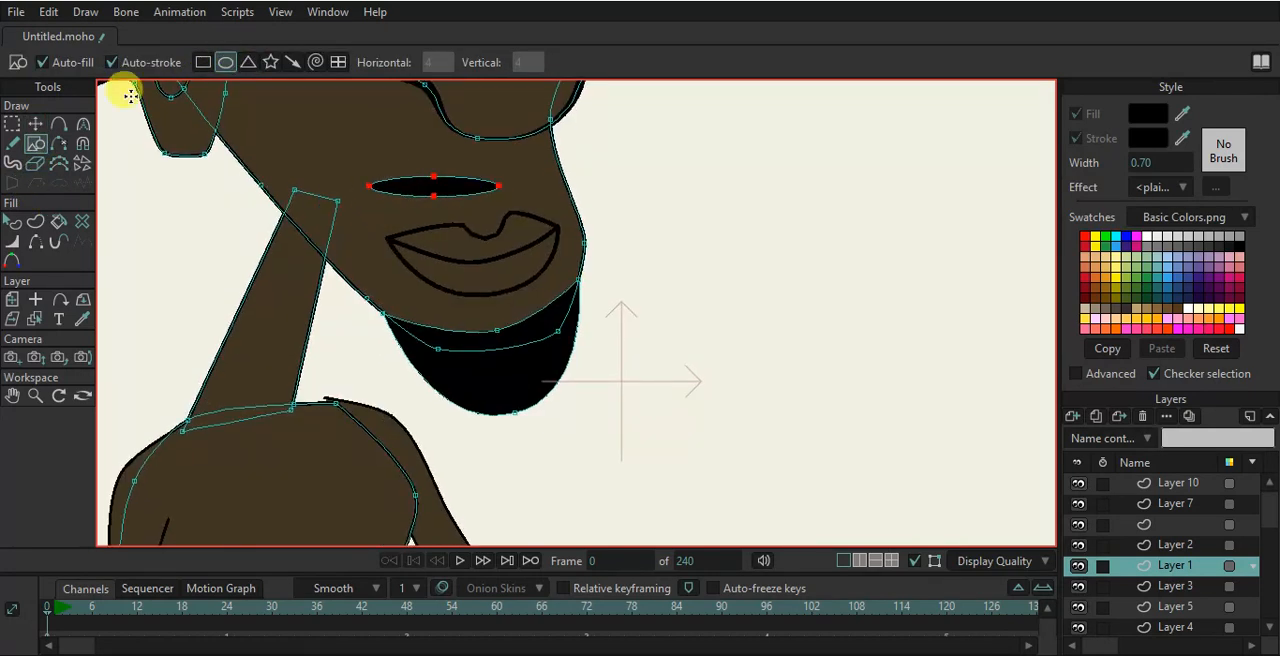
- Move the ellipse's points to bend it into a curved left half of the moustache
click(35, 123)
drag(366, 190, 352, 241)
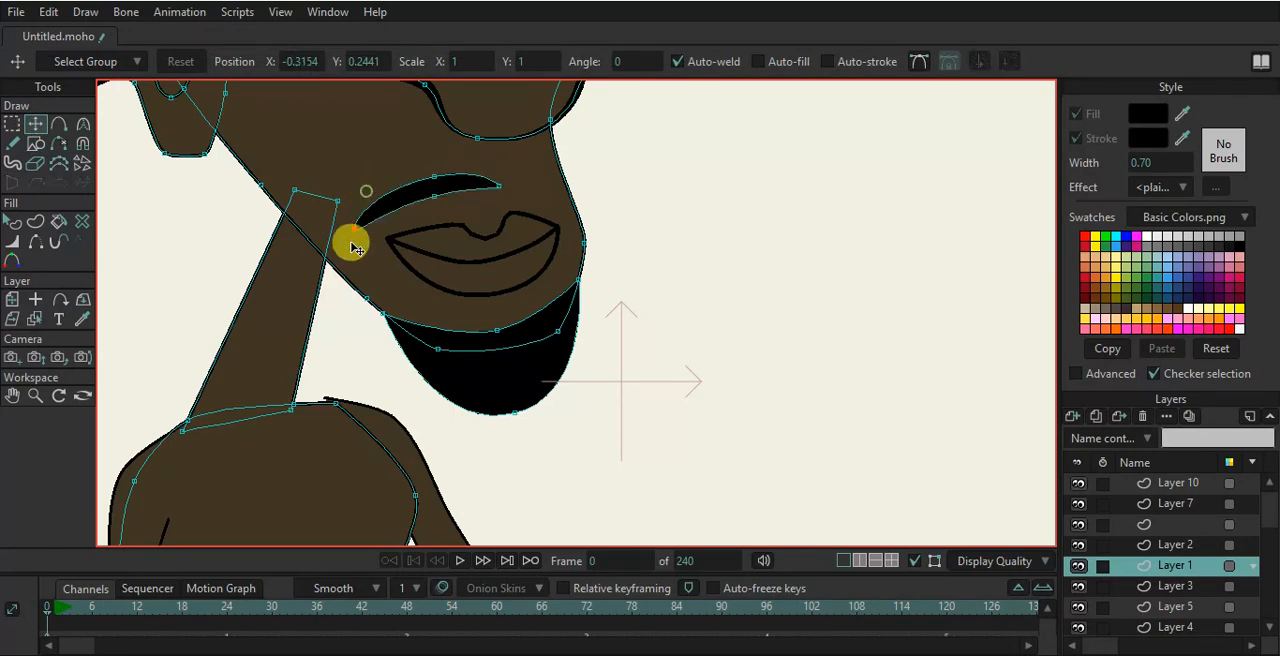
click(468, 180)
drag(468, 180, 450, 185)
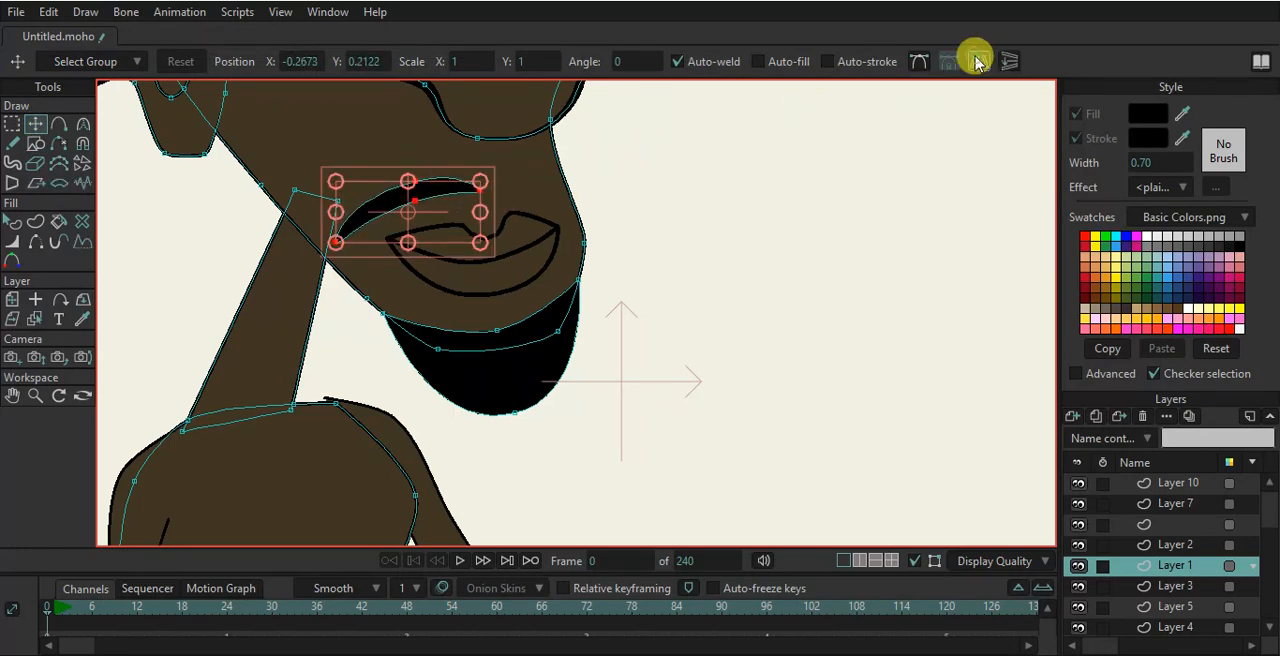
- Flip a copy of the moustache half horizontally and place it on the right side, adjusting its points
click(980, 61)
drag(575, 203, 635, 202)
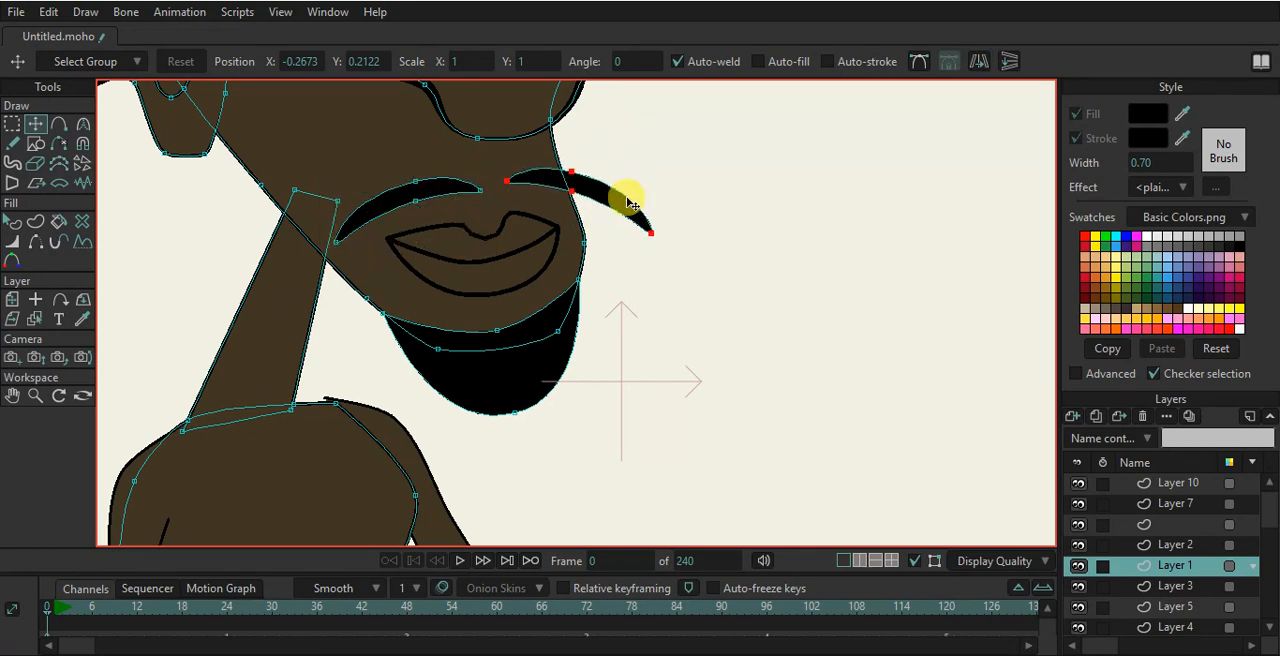
click(449, 183)
drag(451, 200, 436, 207)
drag(448, 254, 467, 250)
scroll(490, 258, down, 5)
scroll(490, 258, up, 2)
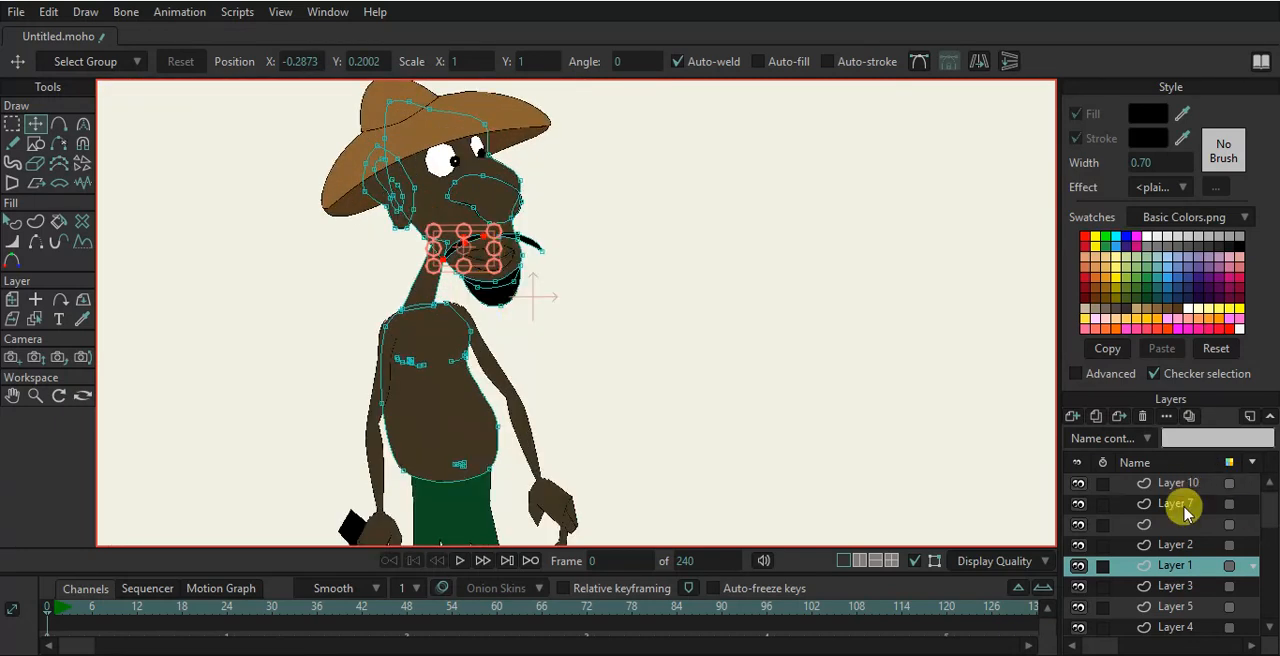
- Add a new vector layer, pick dark red, and draw a small circle near the base of the neck
click(1075, 418)
click(265, 272)
click(35, 144)
click(1082, 297)
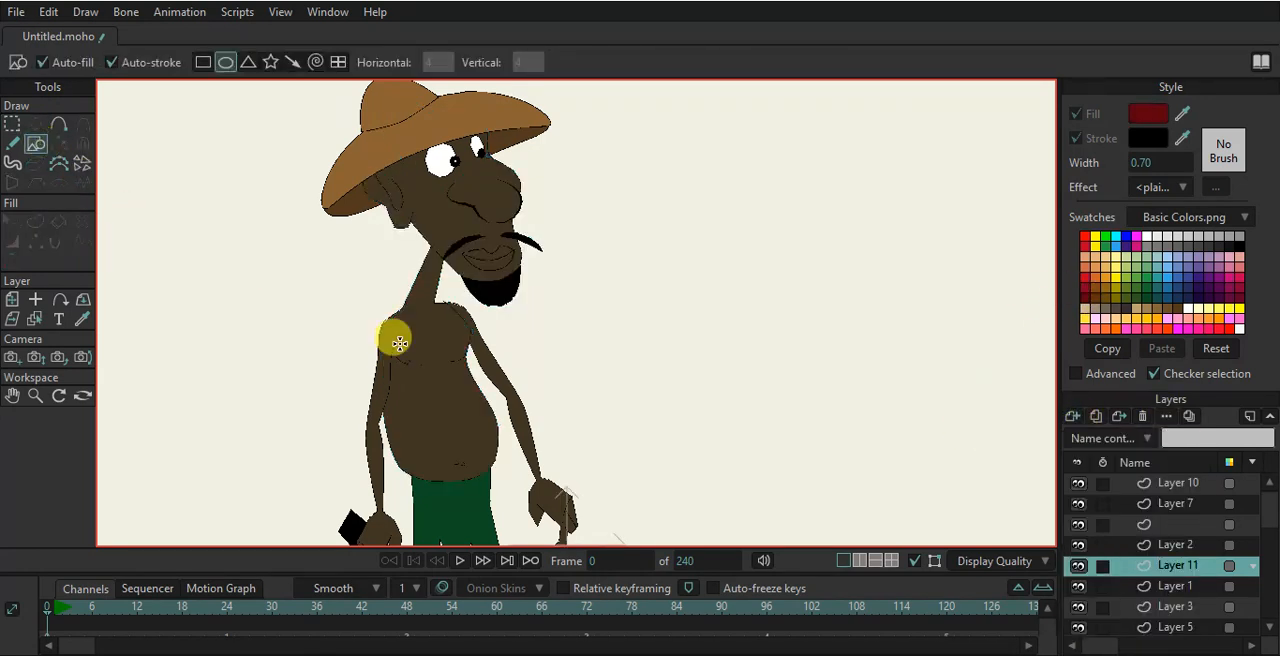
scroll(343, 309, up, 5)
scroll(371, 290, up, 2)
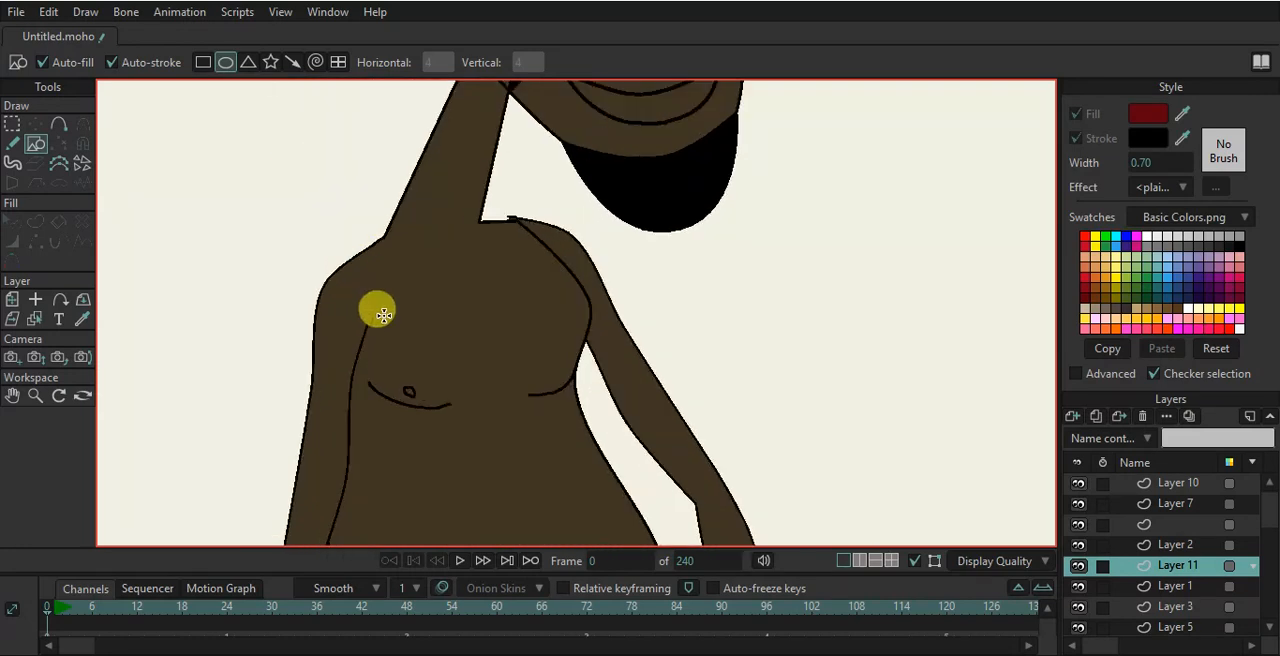
drag(365, 247, 407, 283)
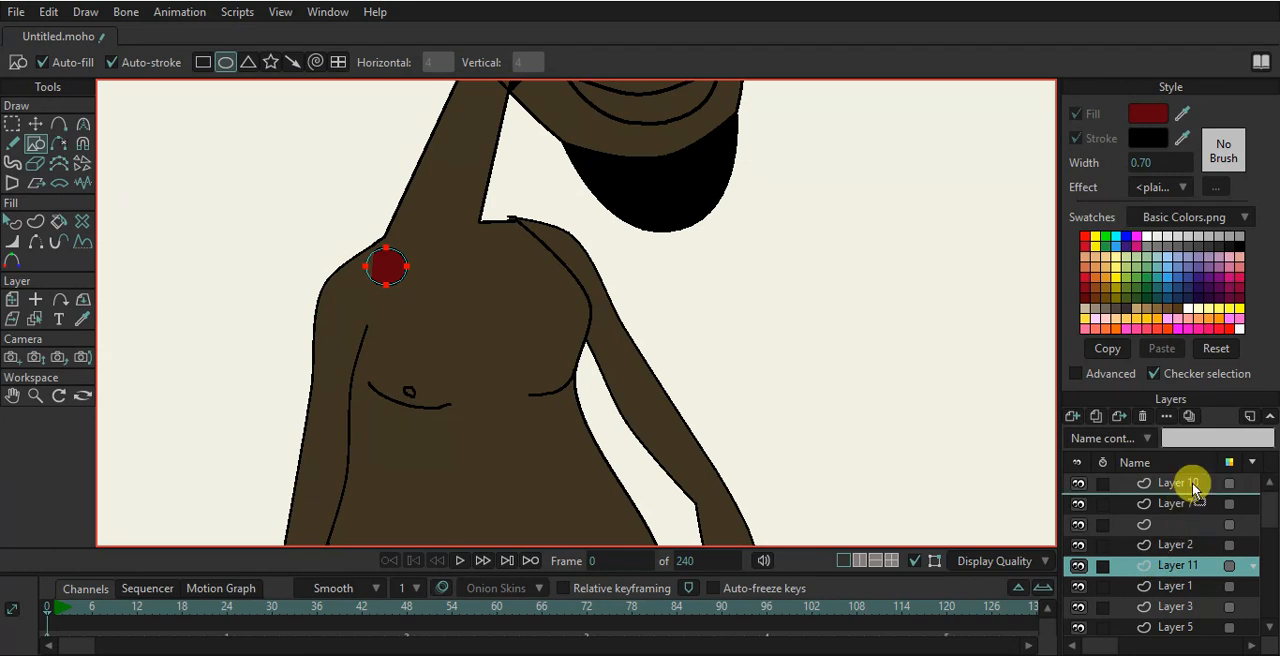
- Move Layer 11 to the top of the stack and draw overlapping dark red circles forming a bead necklace
drag(1192, 485, 1192, 482)
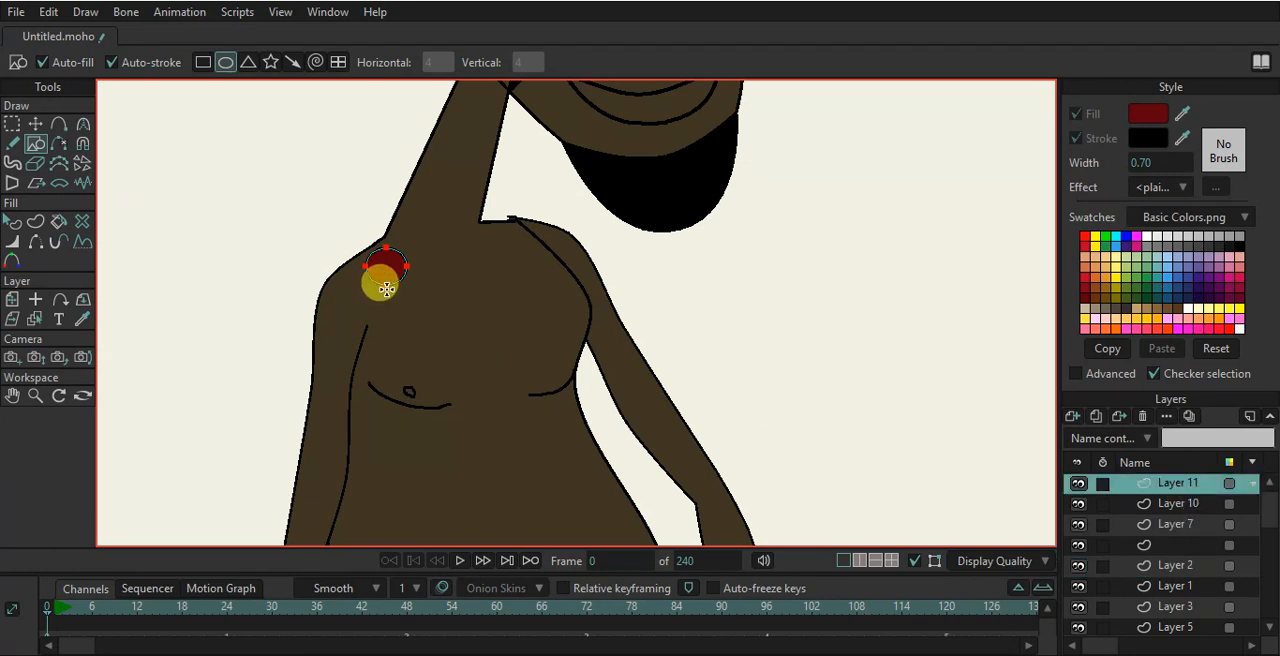
scroll(384, 287, up, 3)
drag(391, 269, 463, 343)
drag(443, 311, 498, 373)
drag(485, 327, 566, 374)
drag(547, 297, 606, 347)
drag(563, 260, 616, 307)
drag(553, 223, 611, 277)
drag(560, 197, 589, 212)
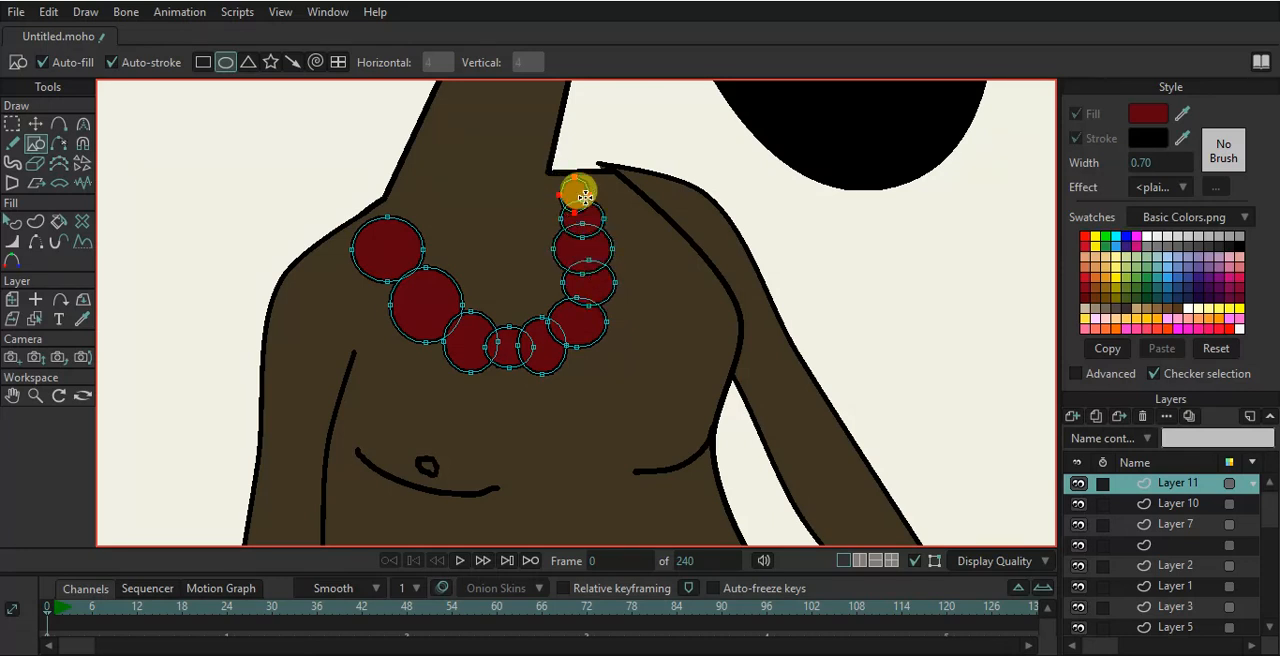
drag(556, 166, 596, 194)
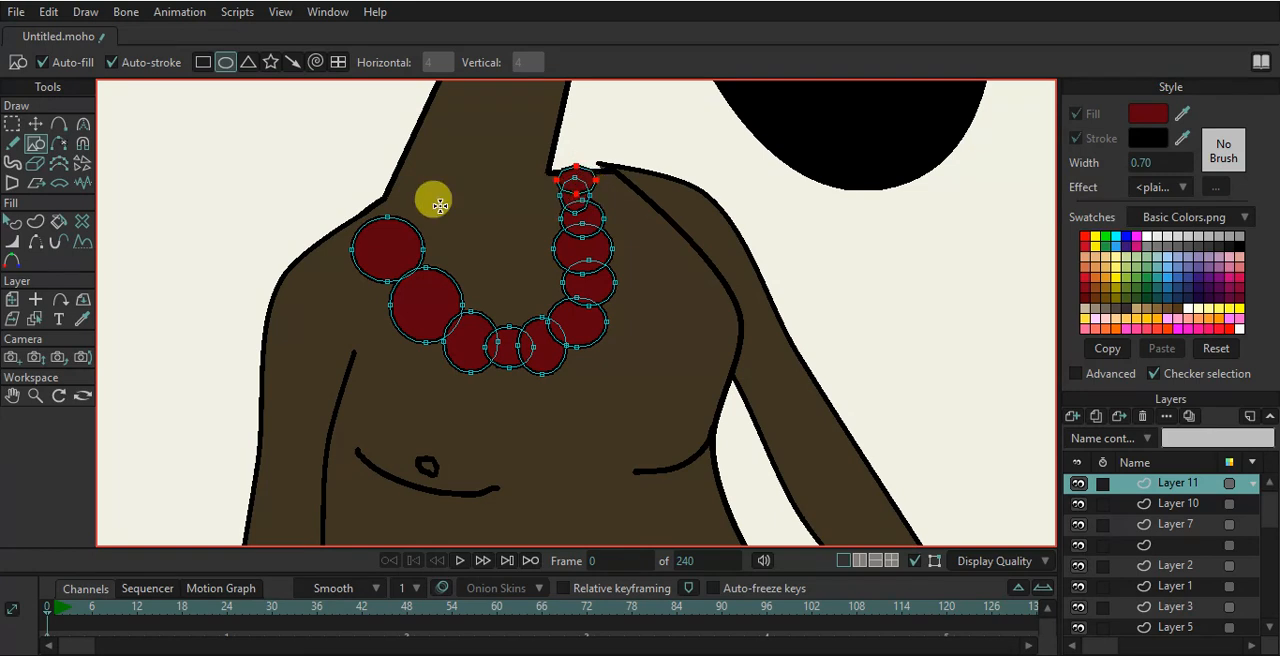
drag(350, 194, 401, 233)
- Review the whole character at different zoom levels
scroll(464, 280, down, 6)
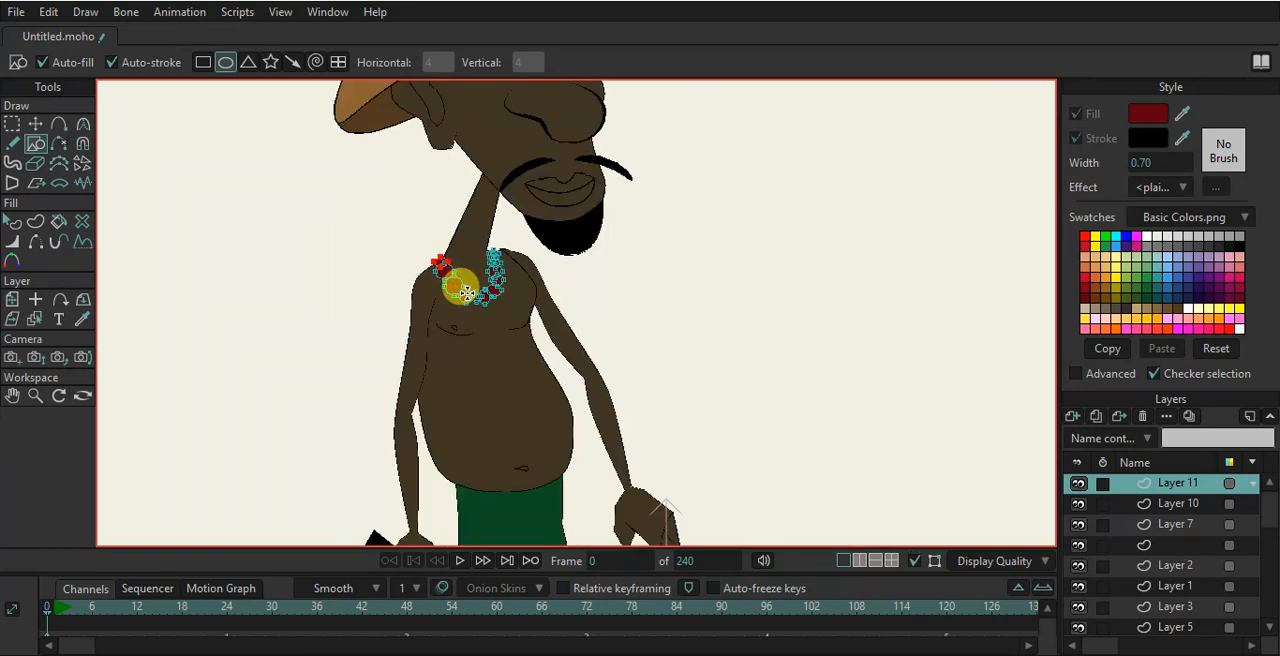
scroll(467, 288, down, 3)
scroll(514, 409, up, 3)
scroll(526, 417, down, 3)
scroll(489, 337, up, 2)
scroll(460, 345, up, 2)
scroll(457, 354, down, 3)
scroll(468, 362, up, 2)
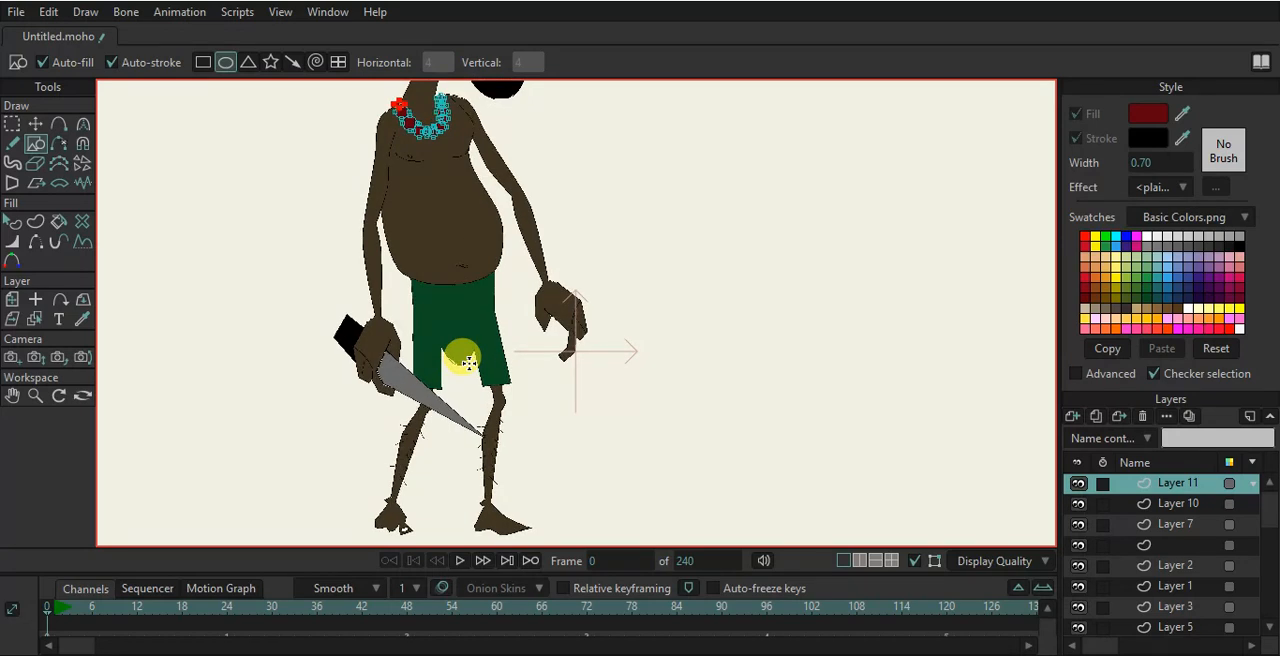
scroll(469, 362, up, 4)
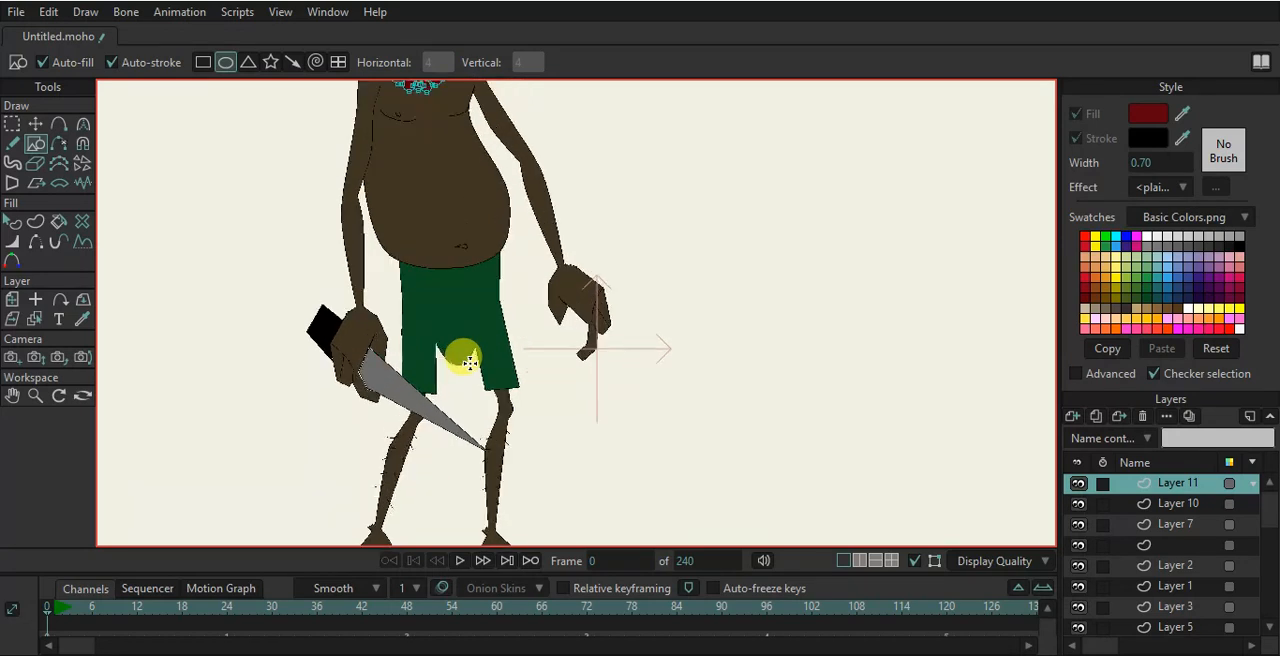
- Select the shorts layer and, with the Freehand tool and auto-weld off, draw two fold lines across the green shorts
ctrl+alt+click(449, 310)
click(12, 143)
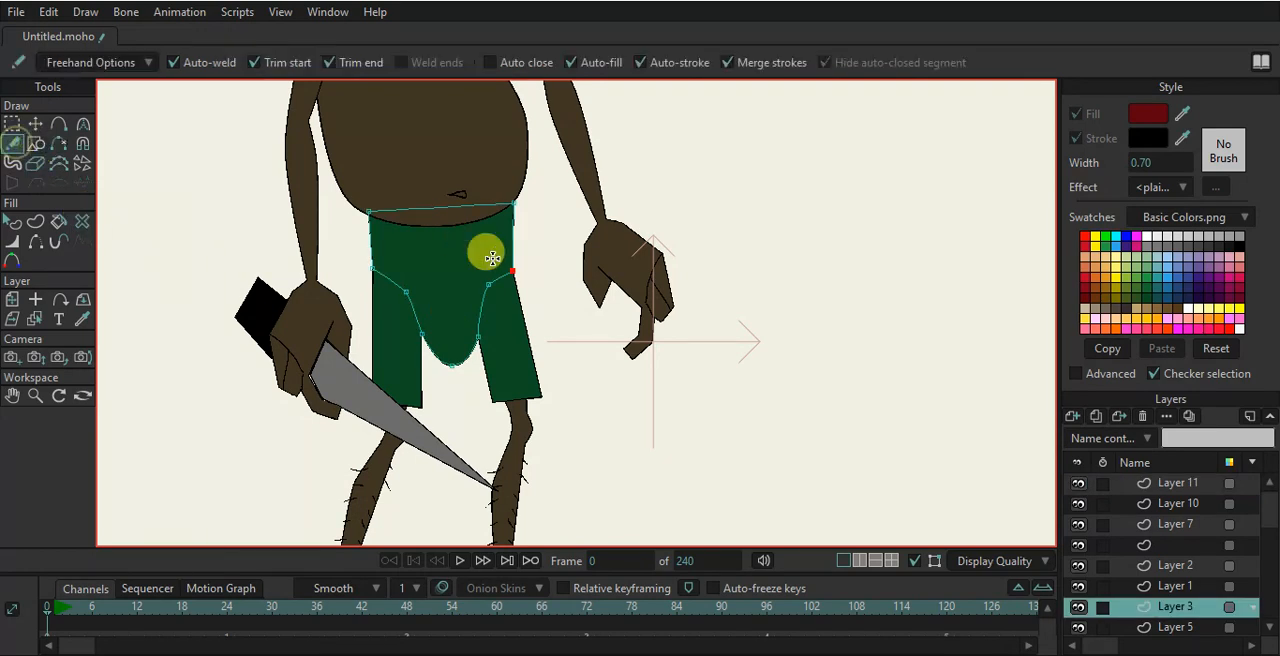
click(173, 62)
scroll(460, 250, up, 2)
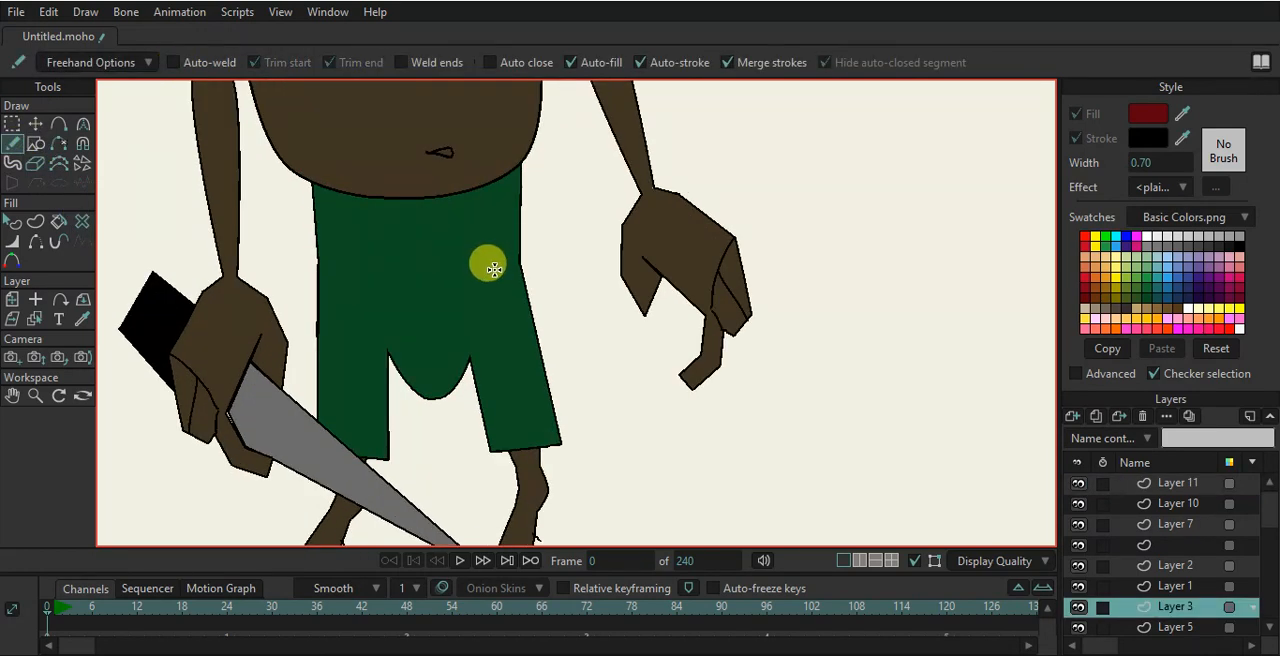
mouse_move(506, 213)
mouse_down()
mouse_move(481, 252)
mouse_move(366, 277)
mouse_up()
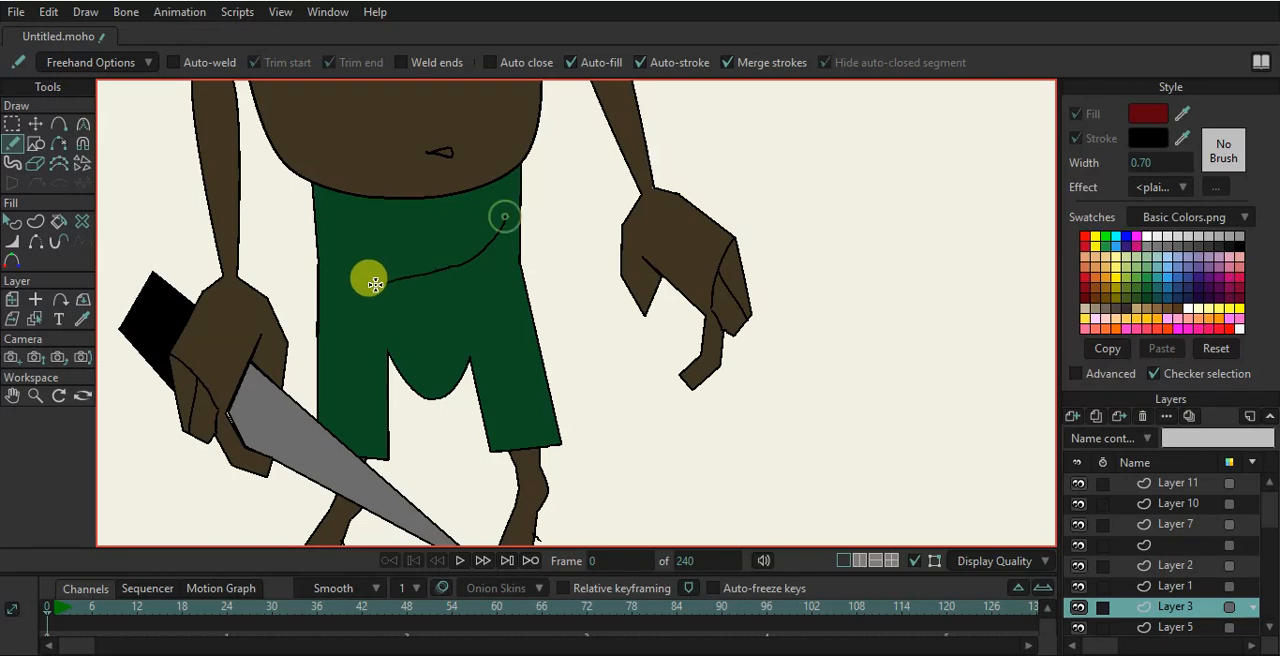
drag(502, 274, 473, 334)
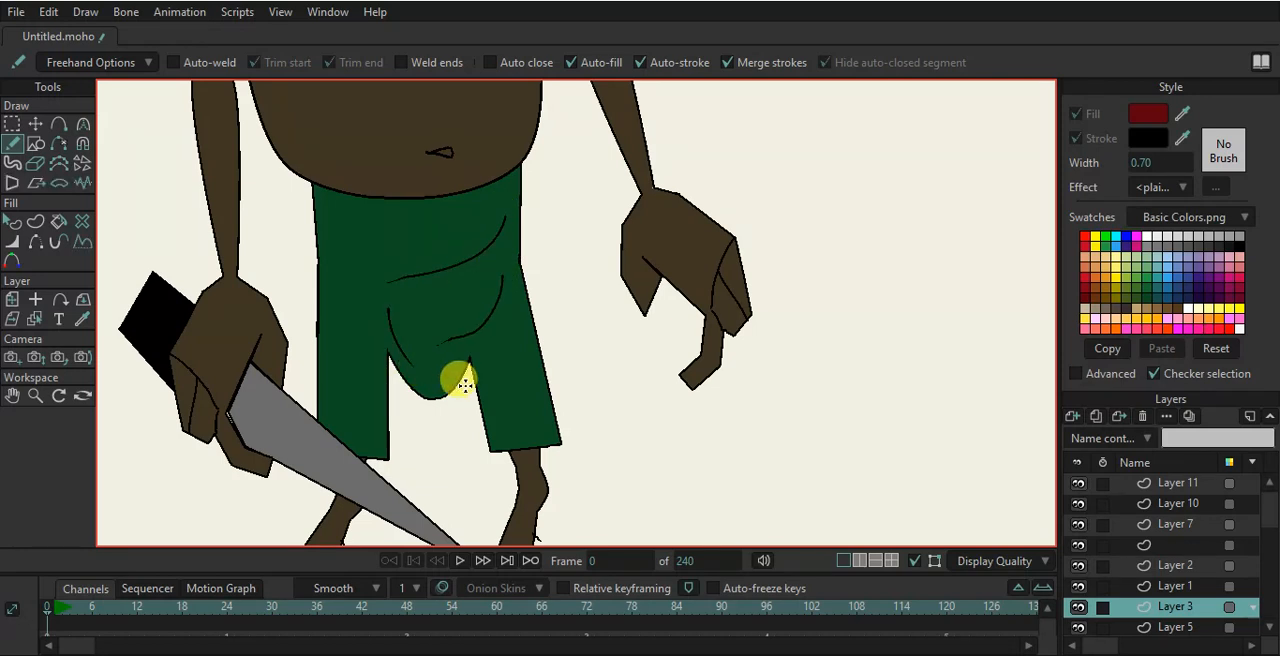
- Zoom and pan around to inspect the whole figure and the shorts
scroll(447, 394, down, 4)
scroll(470, 425, up, 1)
scroll(475, 433, down, 1)
scroll(474, 453, down, 1)
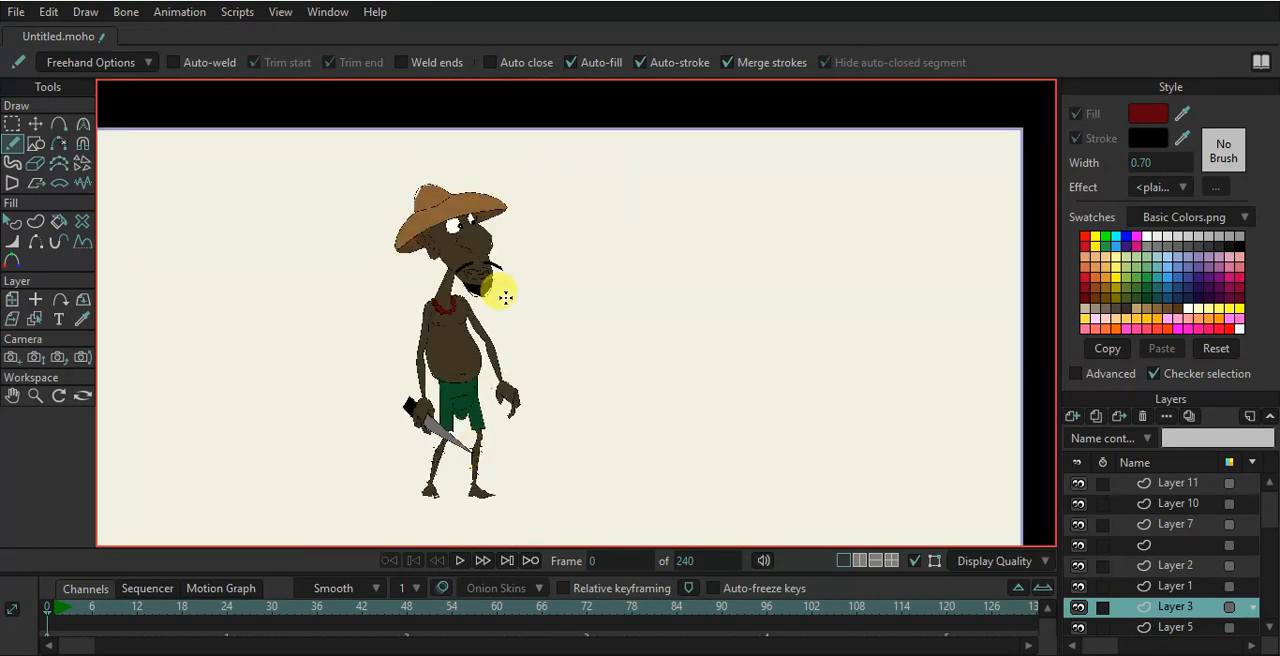
scroll(504, 369, up, 2)
click(36, 121)
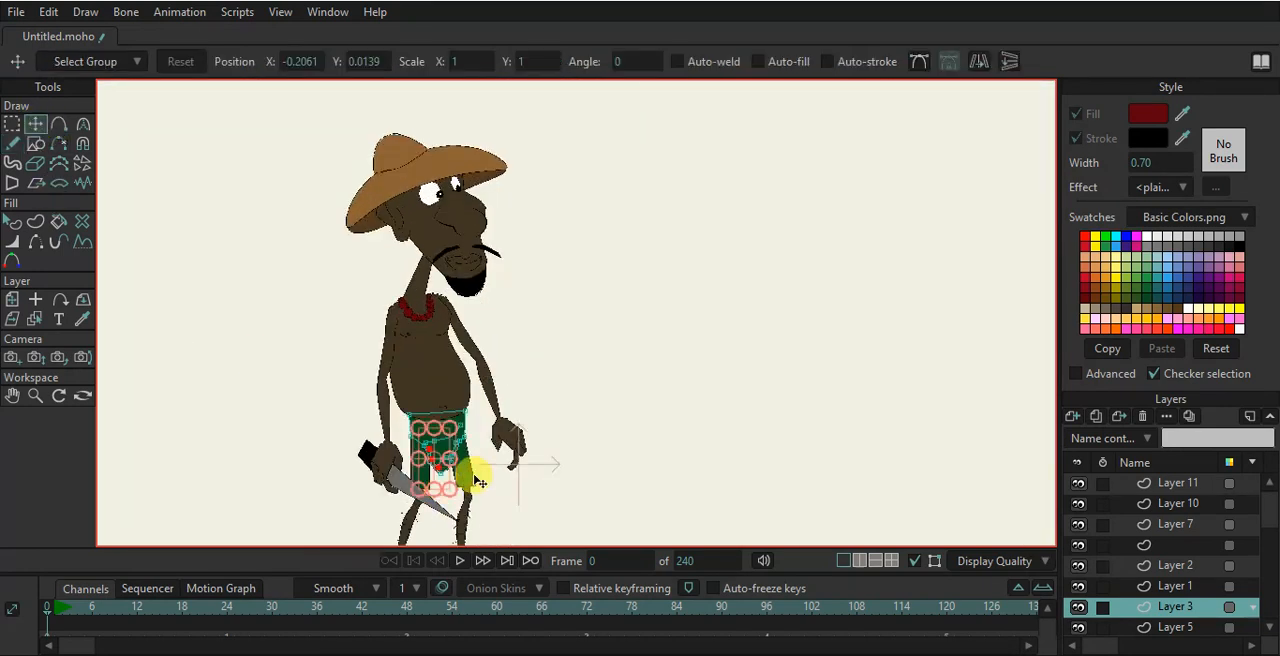
scroll(490, 482, up, 1)
drag(535, 475, 593, 381)
scroll(593, 381, up, 1)
scroll(594, 382, down, 3)
scroll(603, 388, up, 2)
scroll(612, 400, down, 1)
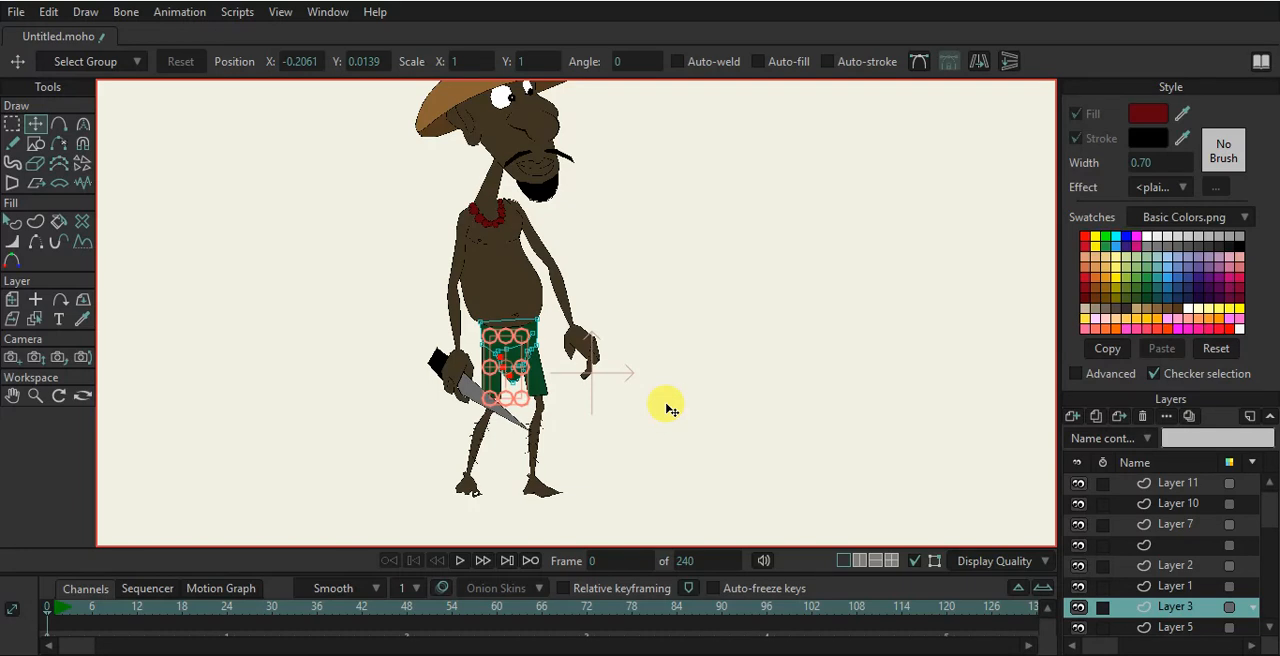
scroll(674, 330, down, 2)
scroll(674, 328, up, 1)
scroll(560, 366, up, 3)
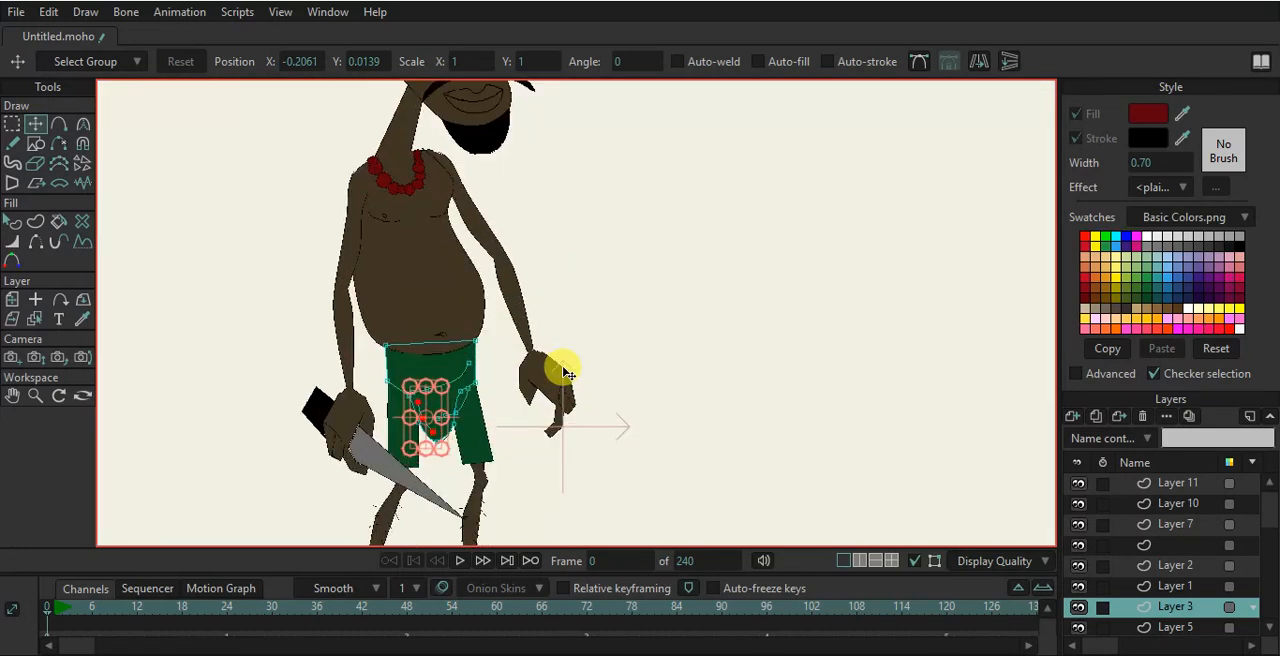
- Add a new vector layer, try drawing a dark red circle in the raised hand, shrink it, and delete it
click(35, 143)
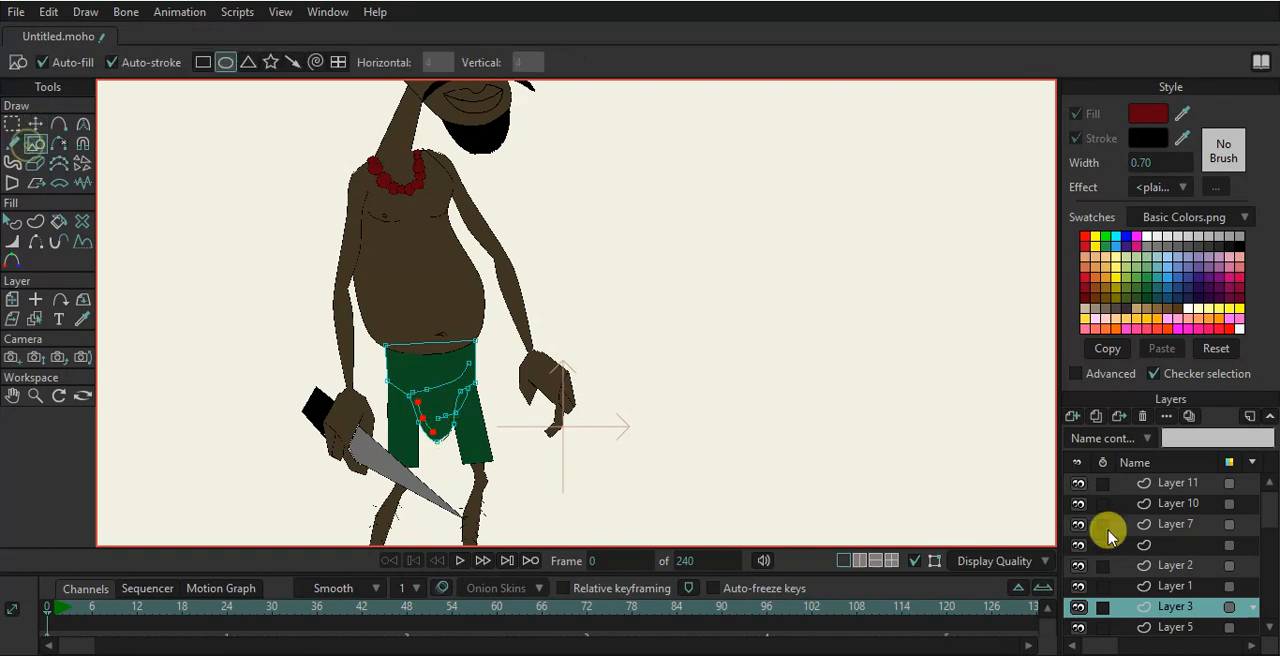
click(1073, 415)
click(1095, 440)
scroll(514, 366, up, 4)
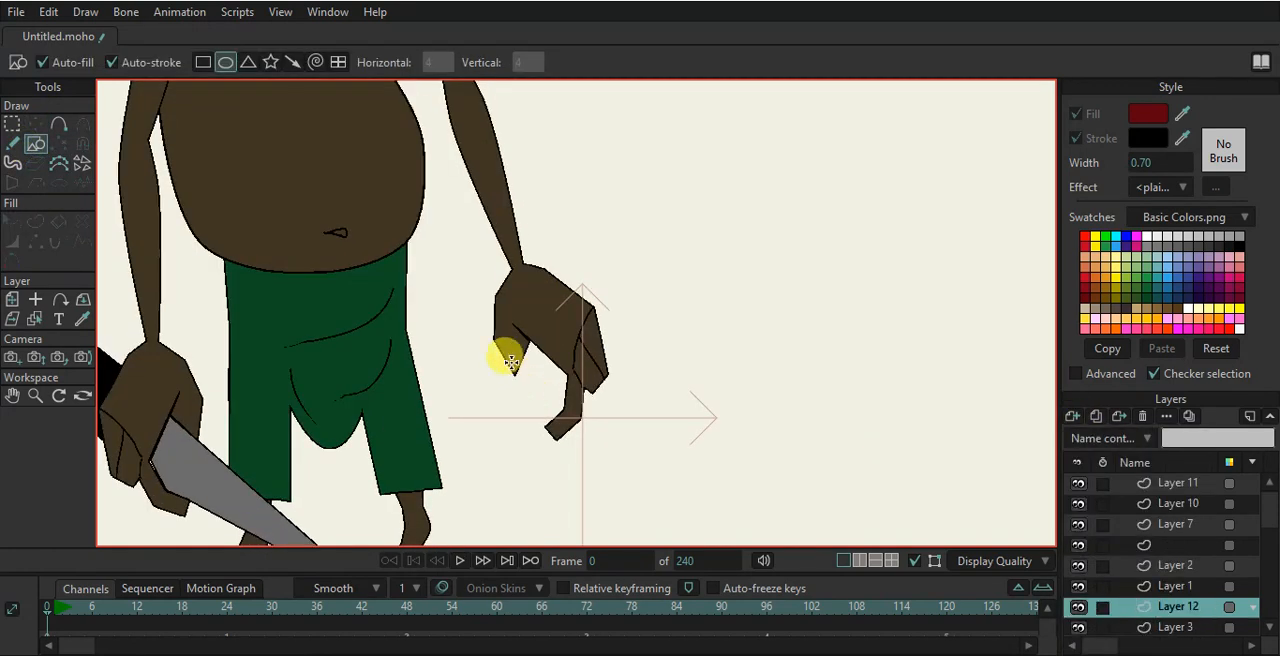
drag(510, 341, 598, 430)
click(35, 126)
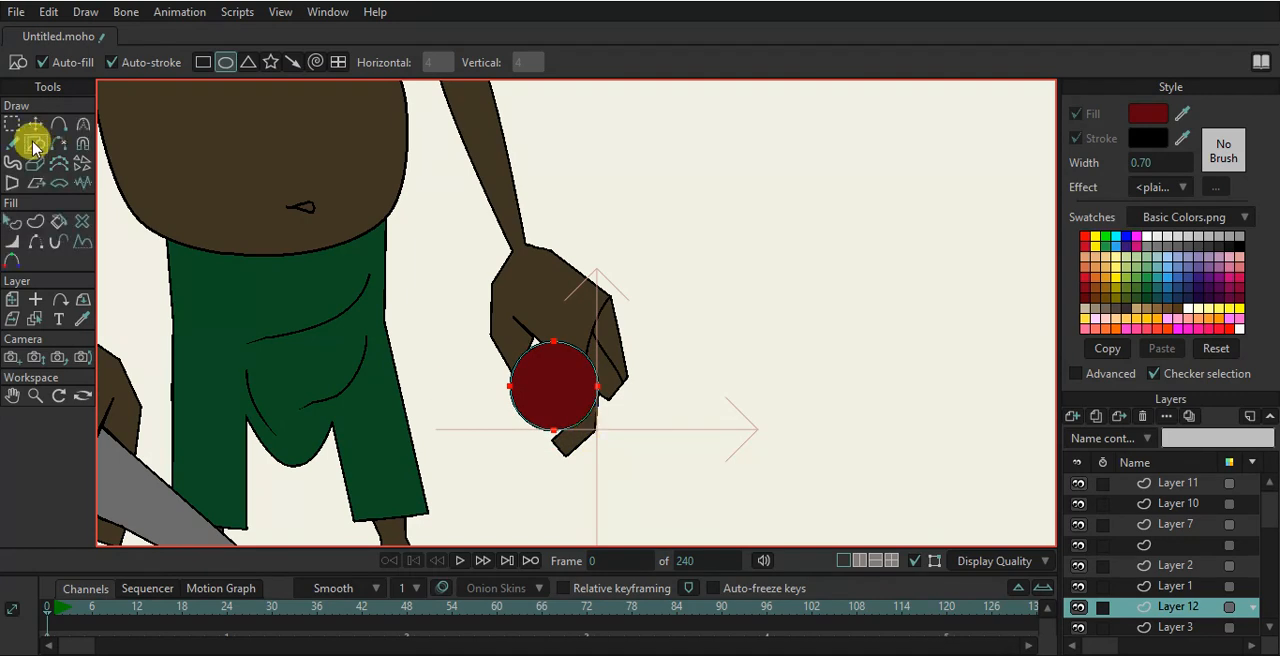
click(34, 128)
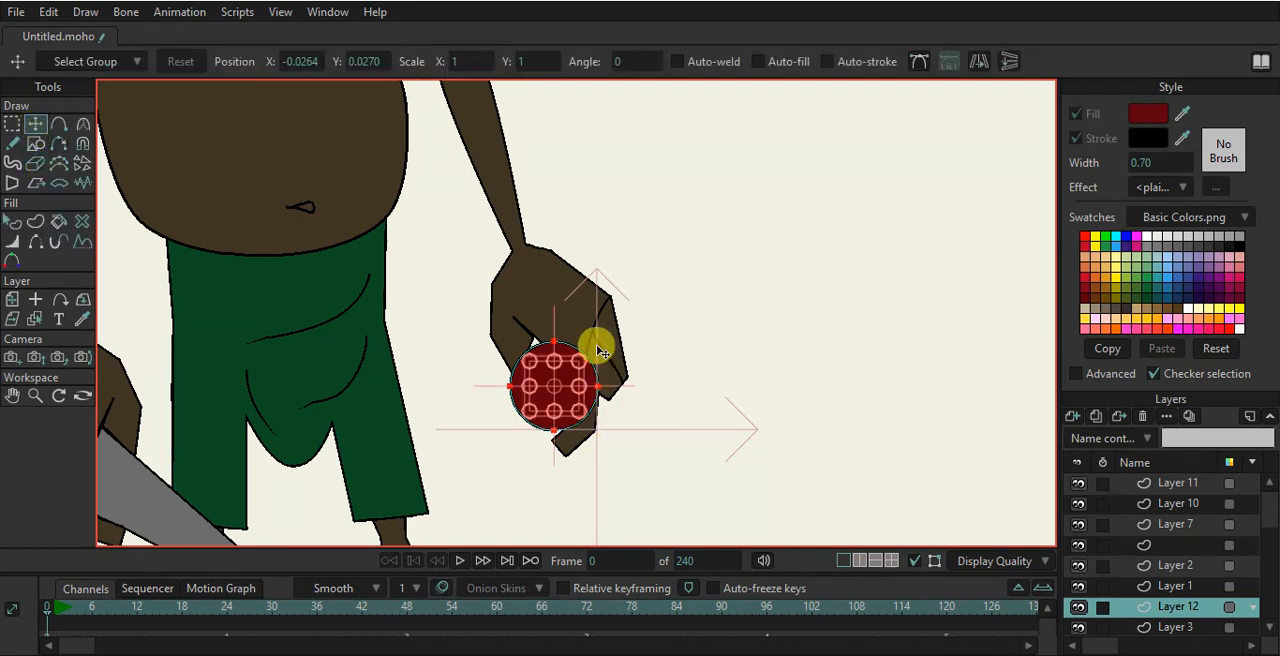
drag(577, 361, 553, 422)
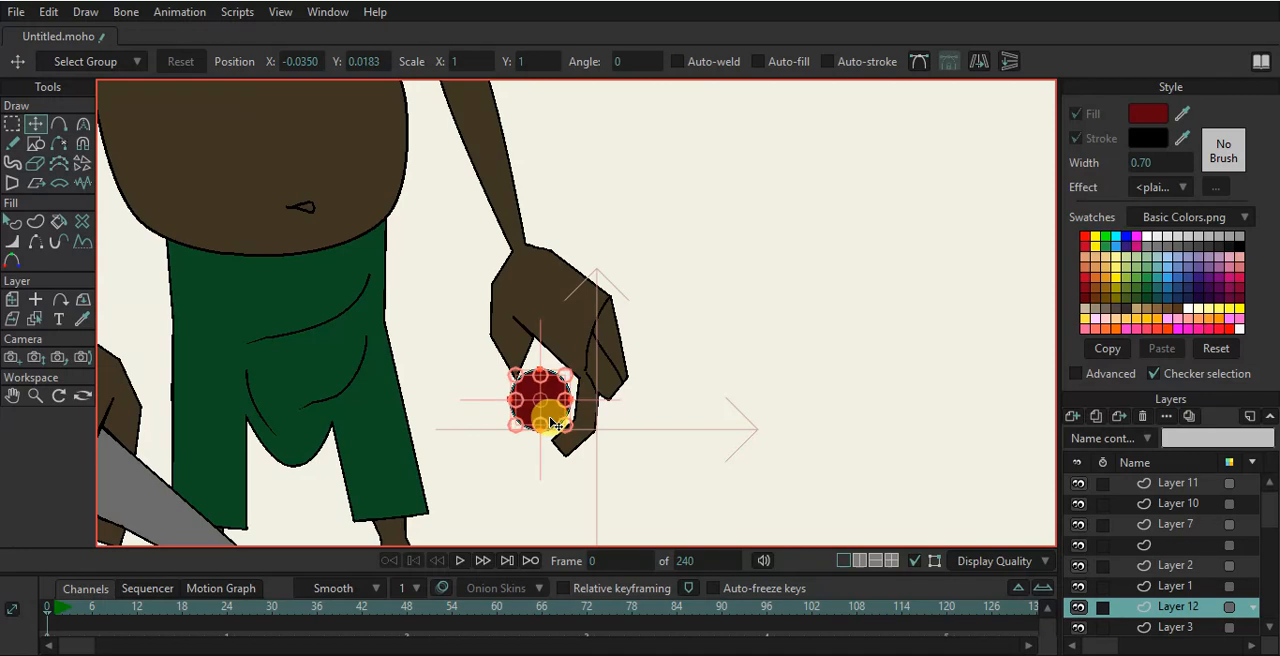
key(Delete)
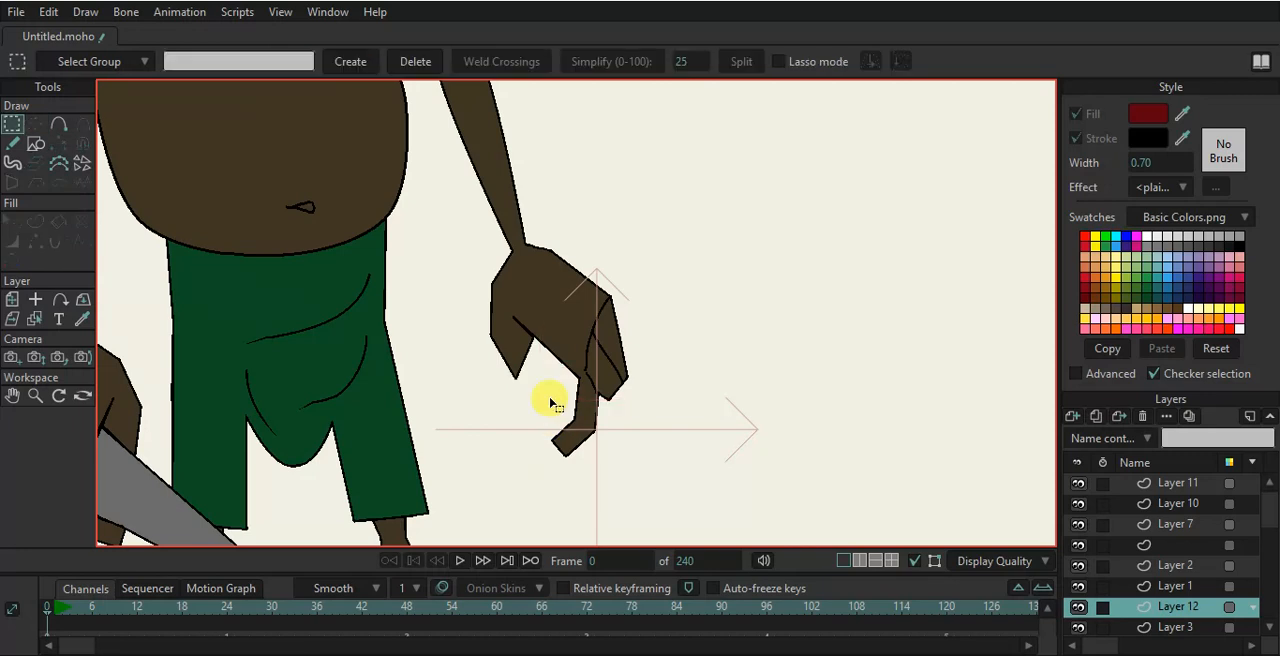
- Render the current frame and inspect the rendered character at different zoom levels
key(ctrl+r)
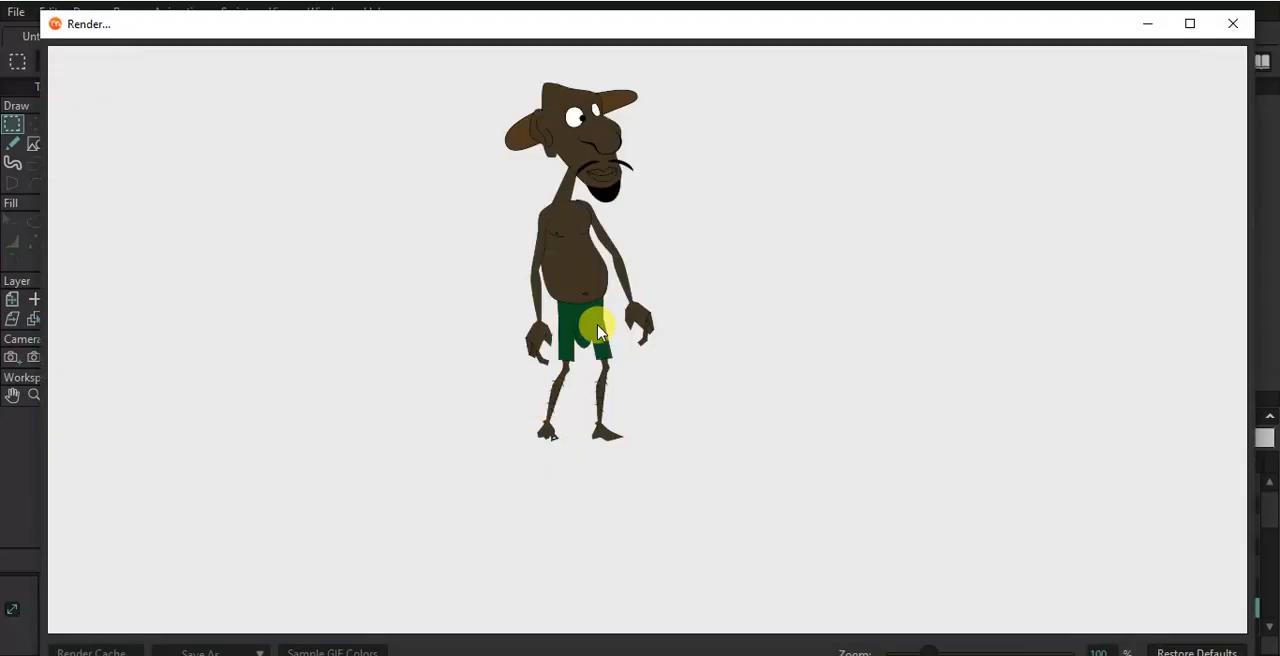
scroll(657, 128, up, 3)
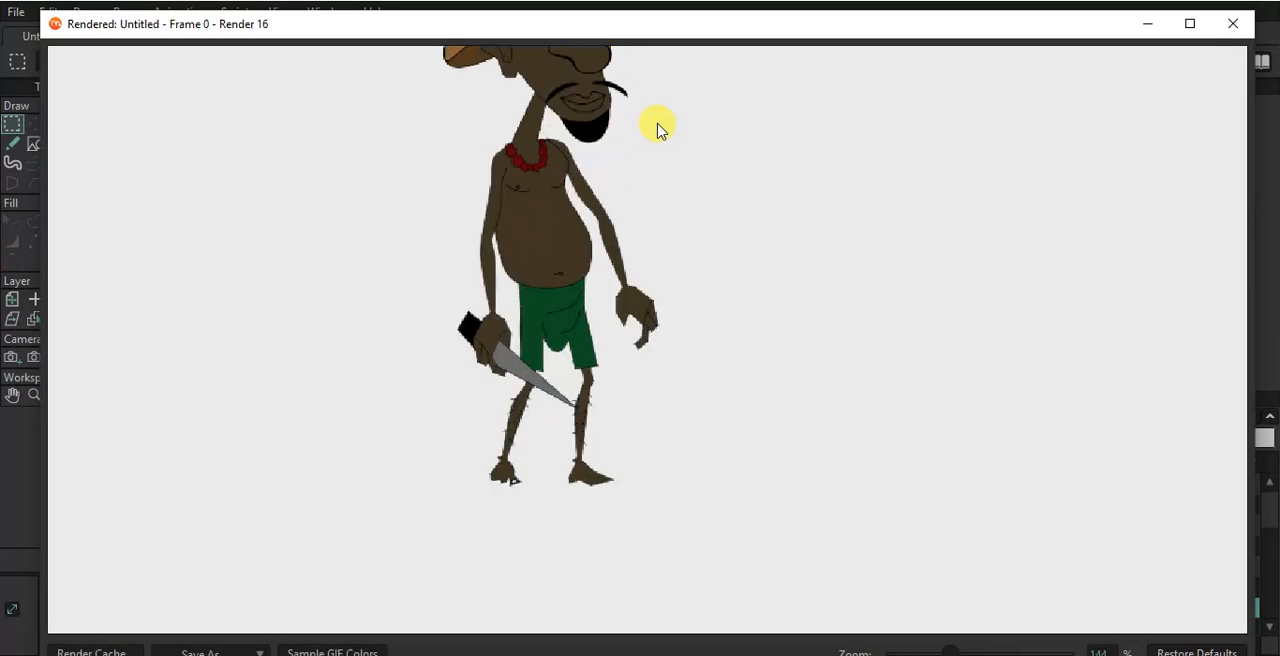
scroll(657, 128, down, 3)
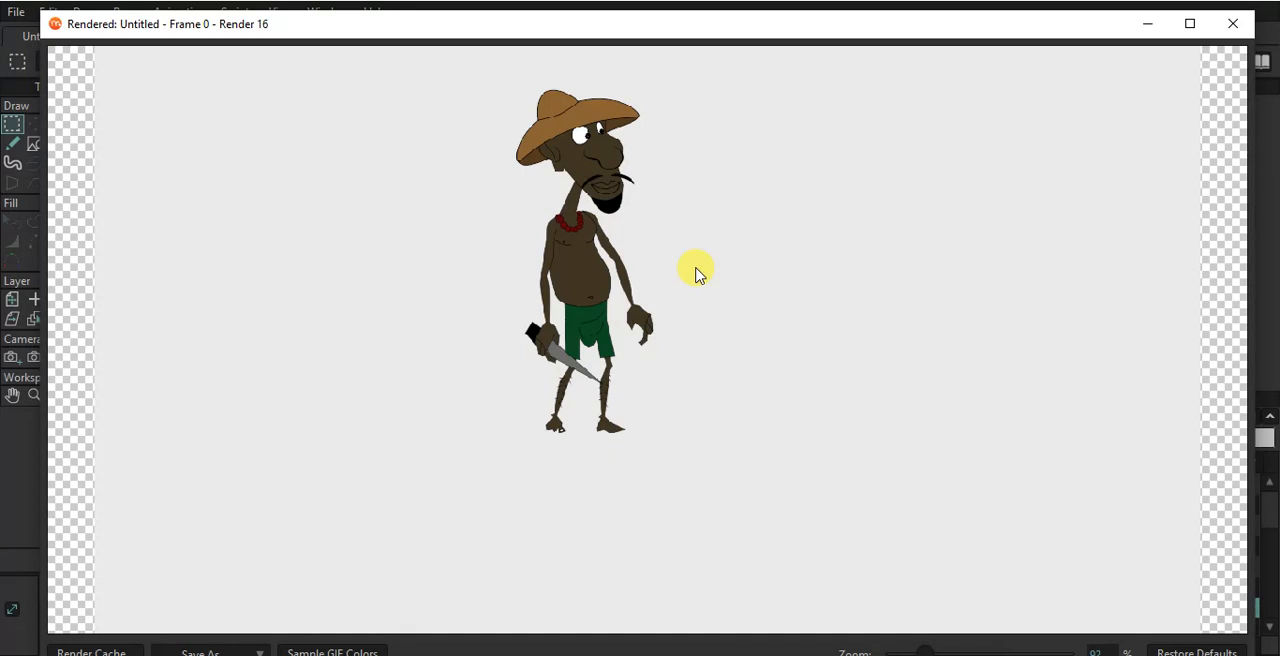
scroll(695, 148, up, 1)
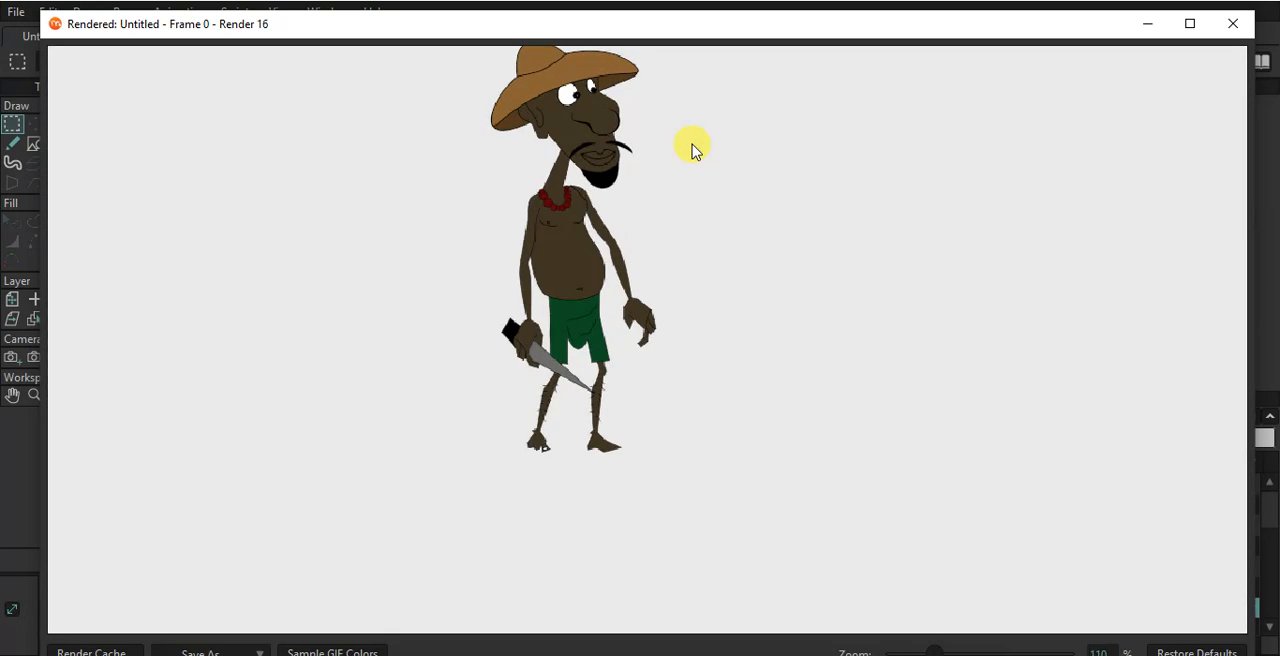